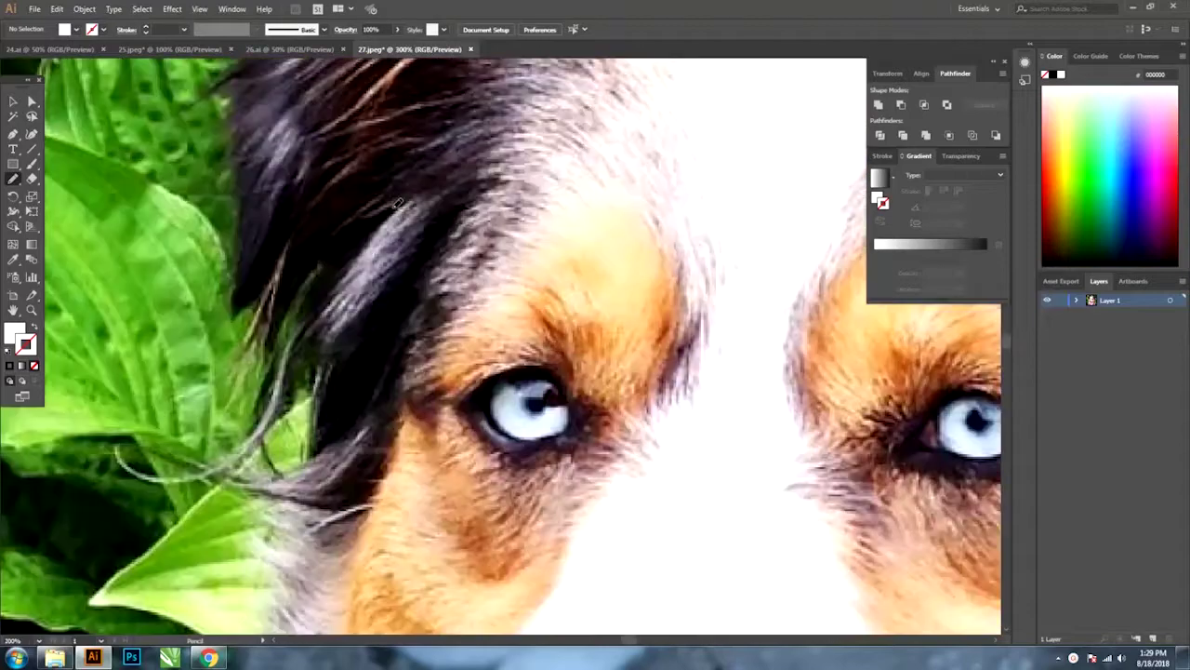
# With the Pencil, start a thin yellow line along the left hair edge at the head top.
pyautogui.moveTo(289, 319); pyautogui.dragTo(356, 400)
pyautogui.click(1075, 173)
pyautogui.scroll(3, 279, 270)
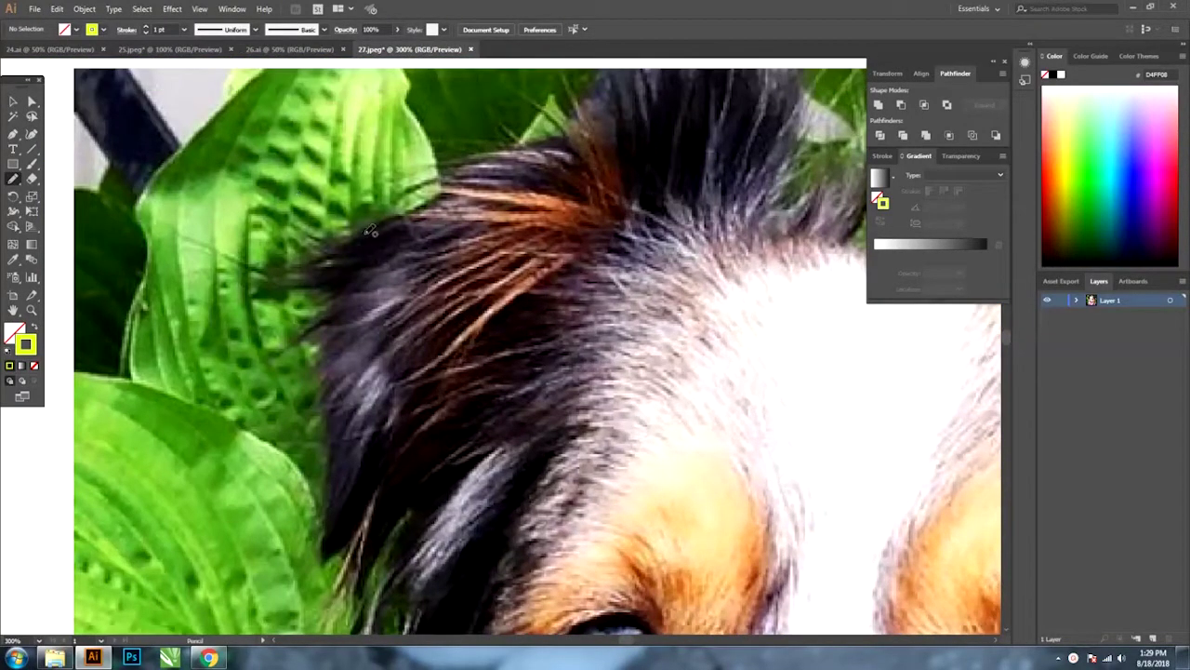
pyautogui.moveTo(376, 229)
pyautogui.mouseDown()
pyautogui.moveTo(279, 266)
pyautogui.moveTo(333, 496)
pyautogui.mouseUp()
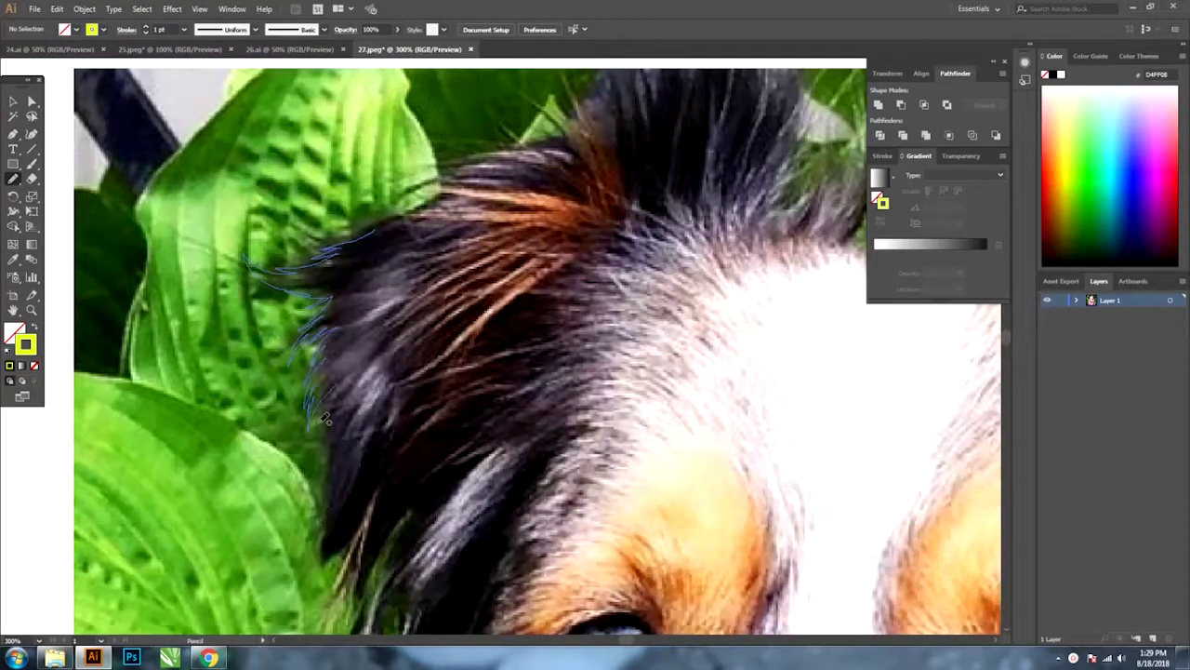
pyautogui.scroll(-3, 335, 539)
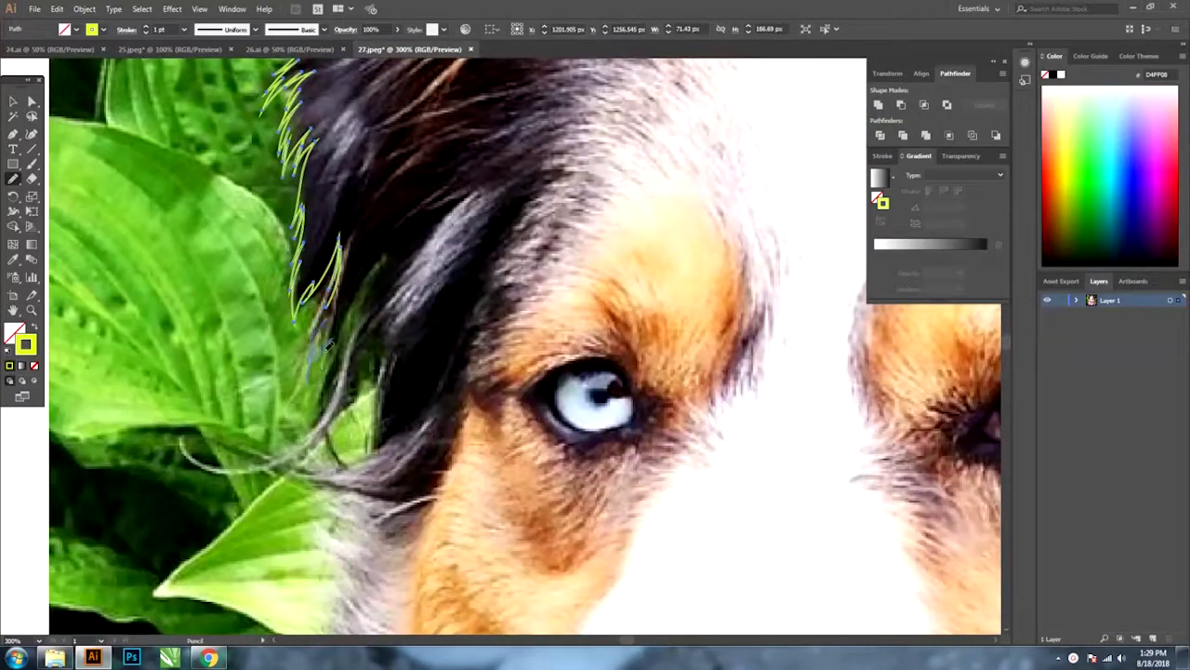
# Continue the left hair outline down past the eye and cheek toward the bandana.
pyautogui.moveTo(344, 379); pyautogui.dragTo(378, 396)
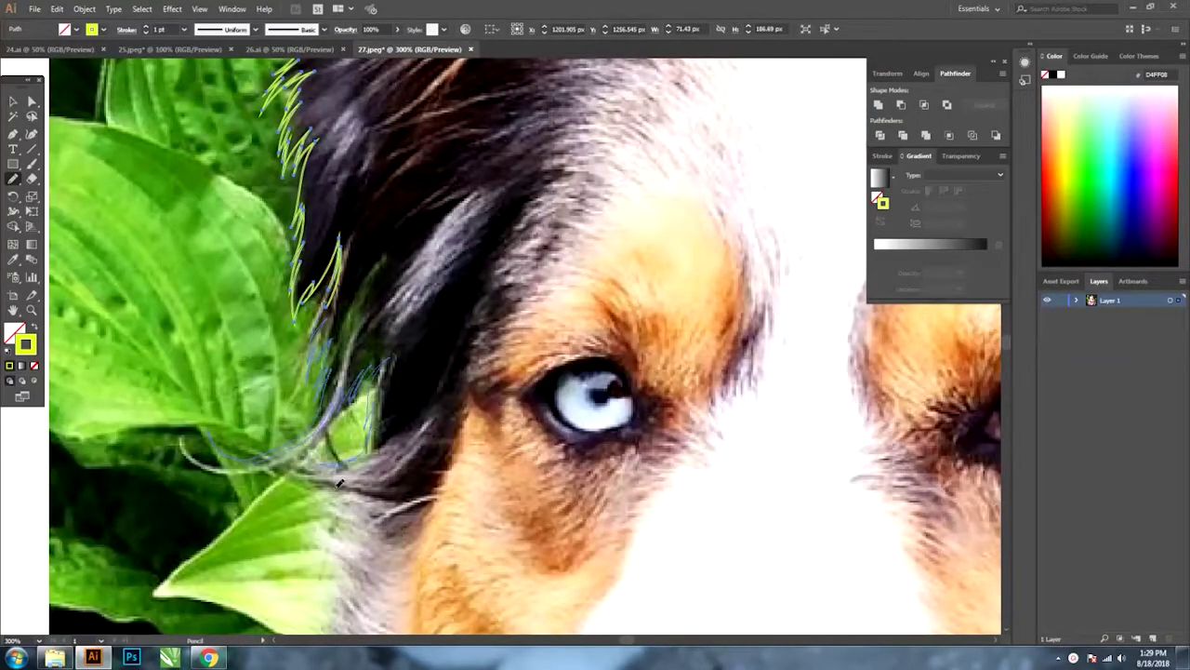
pyautogui.moveTo(339, 509)
pyautogui.mouseDown()
pyautogui.moveTo(332, 545)
pyautogui.moveTo(325, 332)
pyautogui.moveTo(321, 356)
pyautogui.mouseUp()
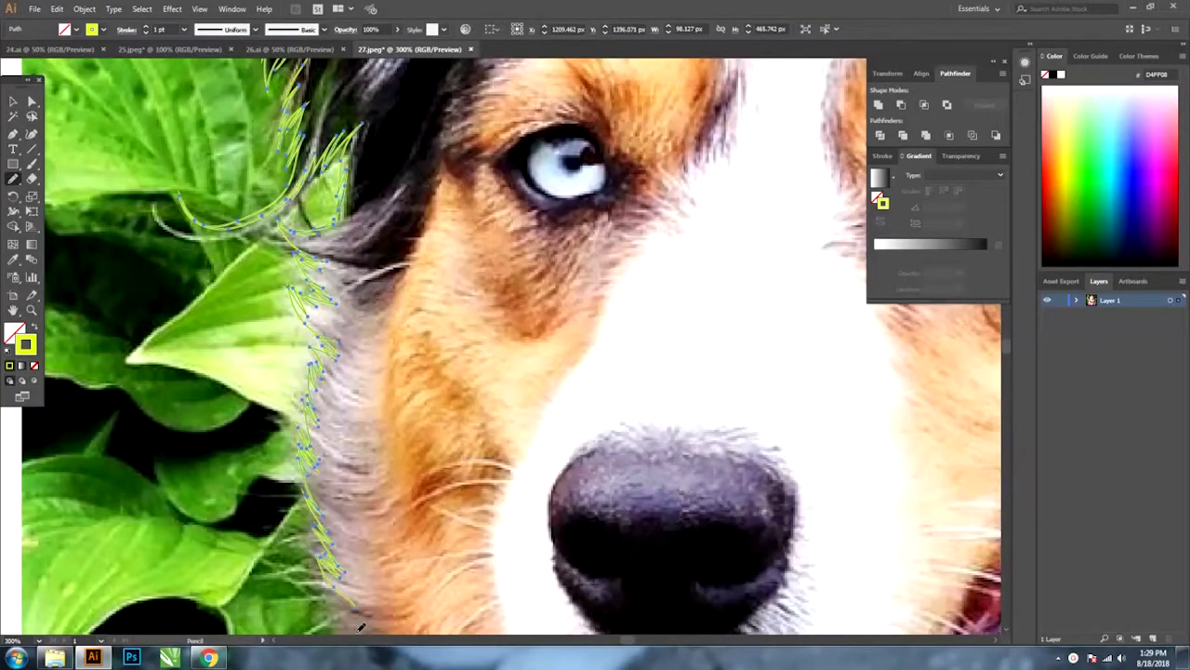
pyautogui.scroll(-5, 343, 560)
pyautogui.scroll(4, 313, 260)
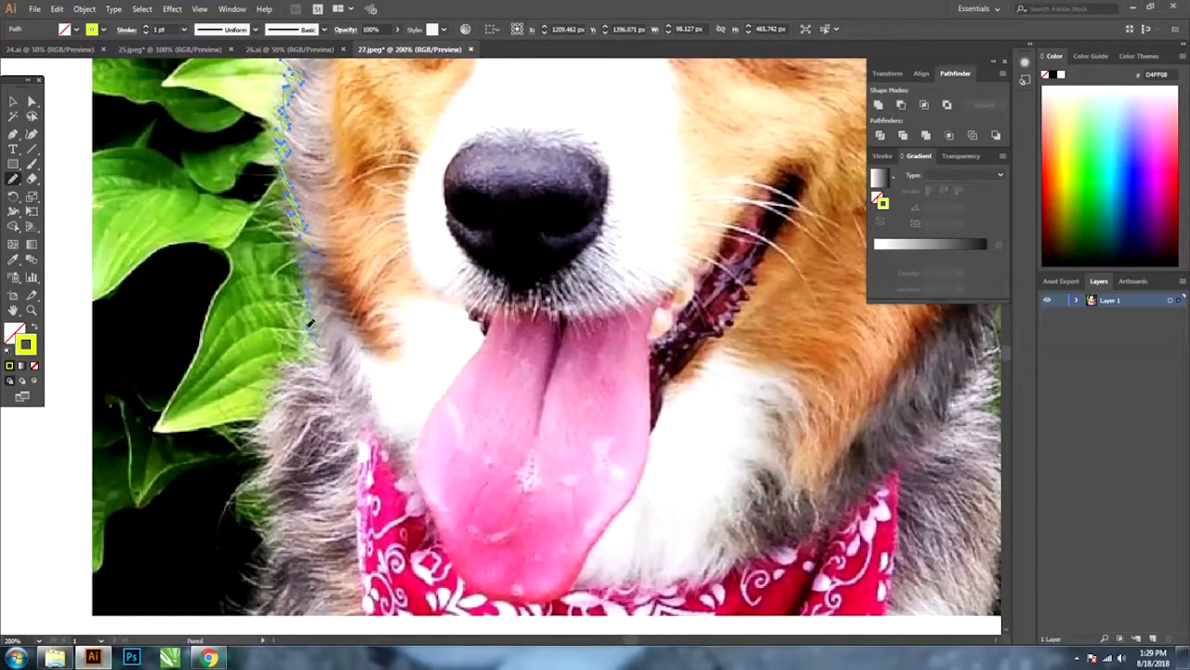
pyautogui.moveTo(311, 321); pyautogui.dragTo(298, 194)
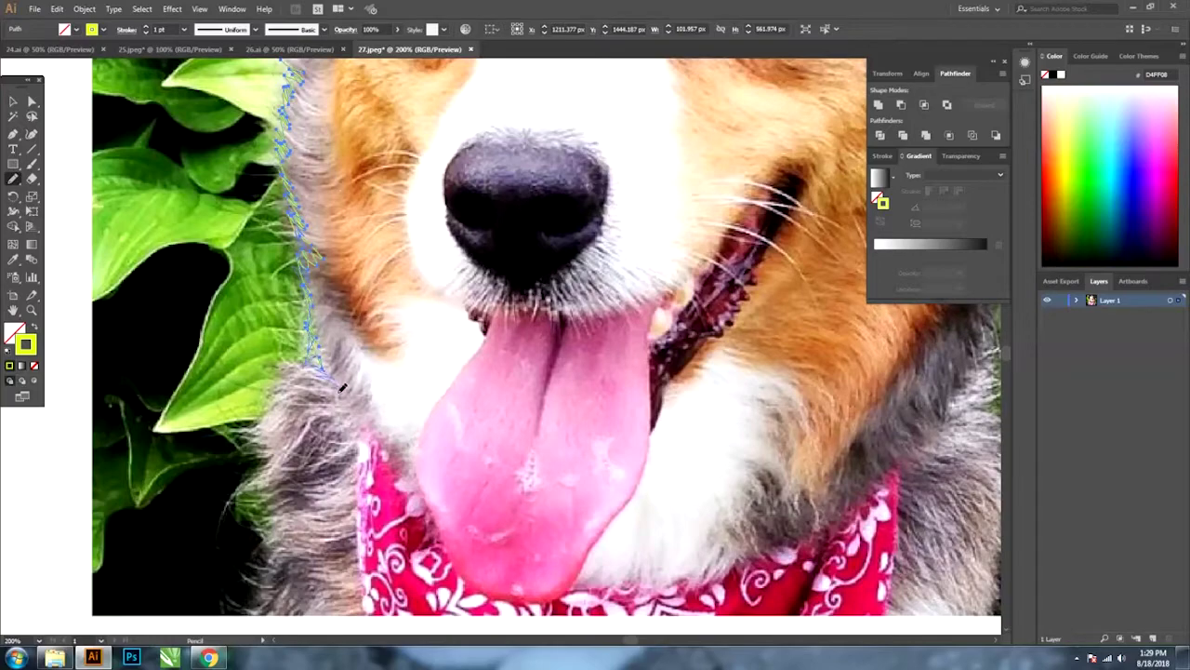
pyautogui.moveTo(341, 388); pyautogui.dragTo(356, 423)
pyautogui.scroll(-1, 349, 419)
pyautogui.scroll(-1, 381, 428)
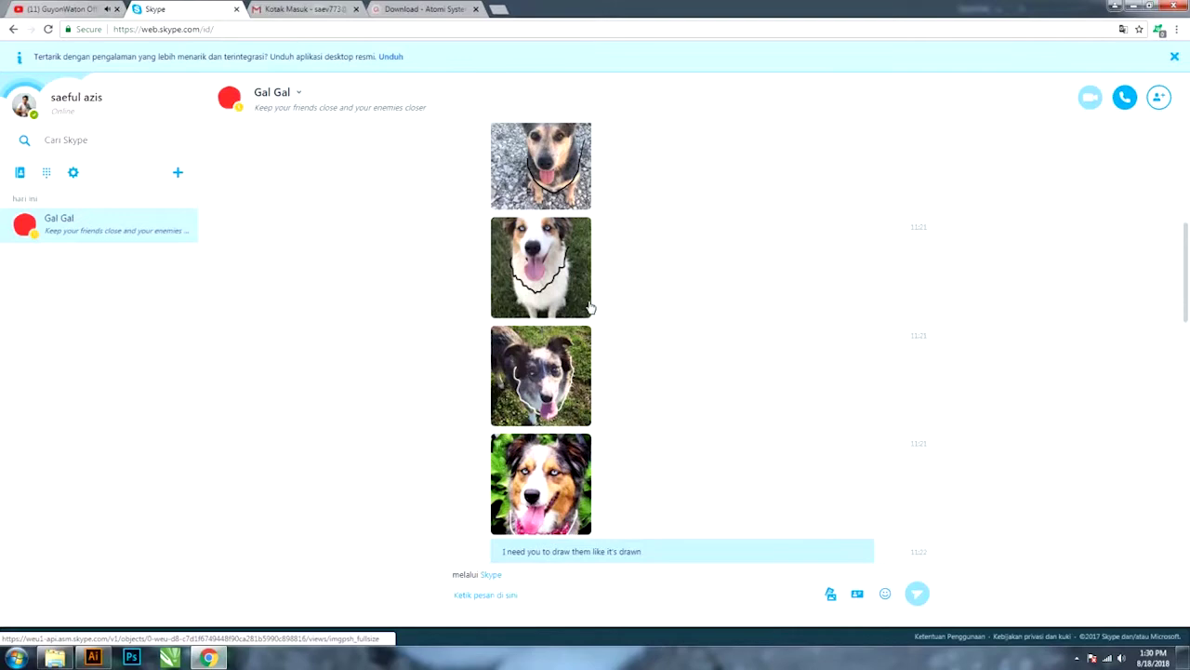
pyautogui.click(554, 439)
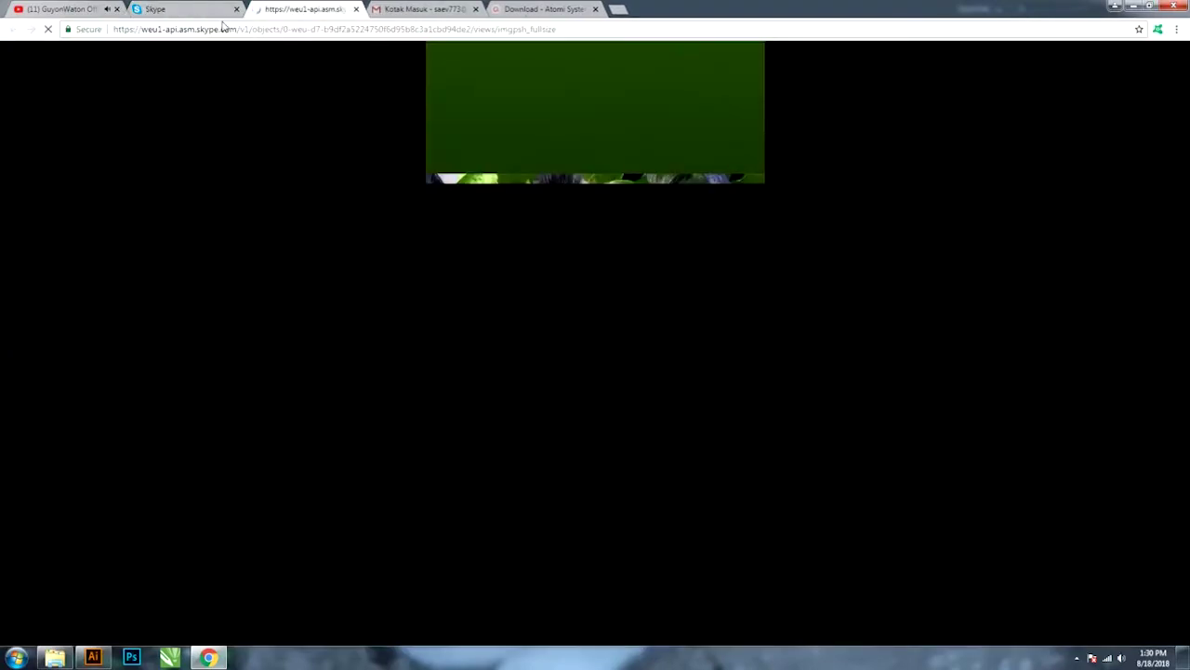
pyautogui.click(356, 9)
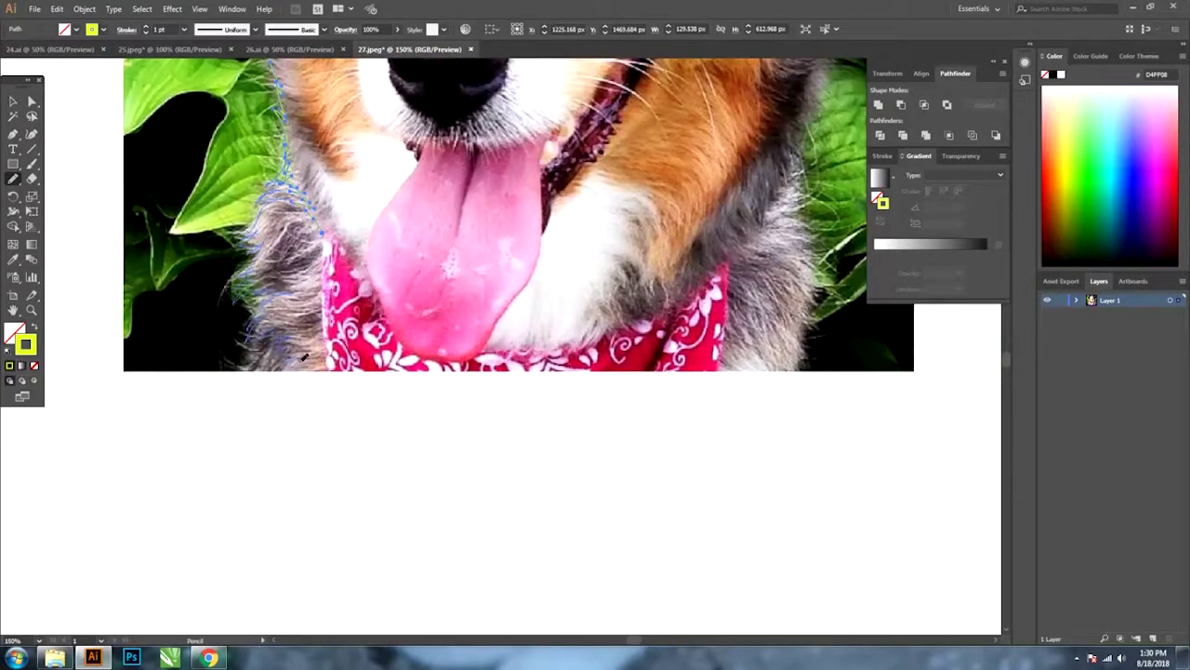
# Draw the chest curve below the photo, then trace up the right side and across the head-top tufts.
pyautogui.moveTo(304, 357); pyautogui.dragTo(640, 538)
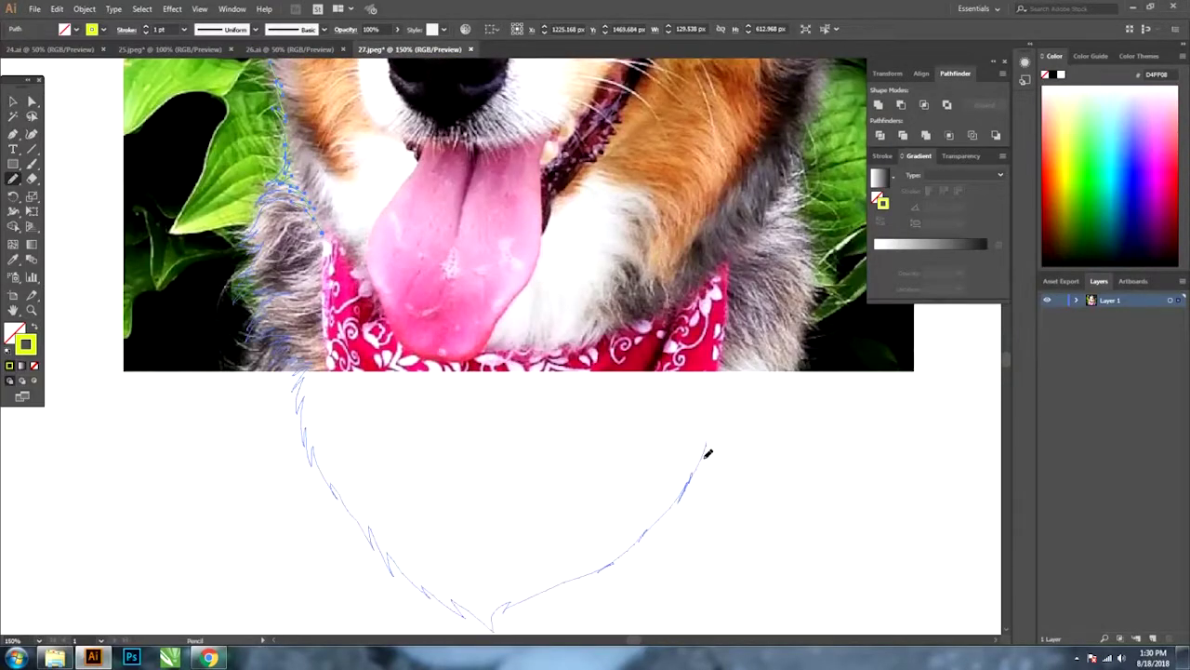
pyautogui.moveTo(706, 452); pyautogui.dragTo(805, 335)
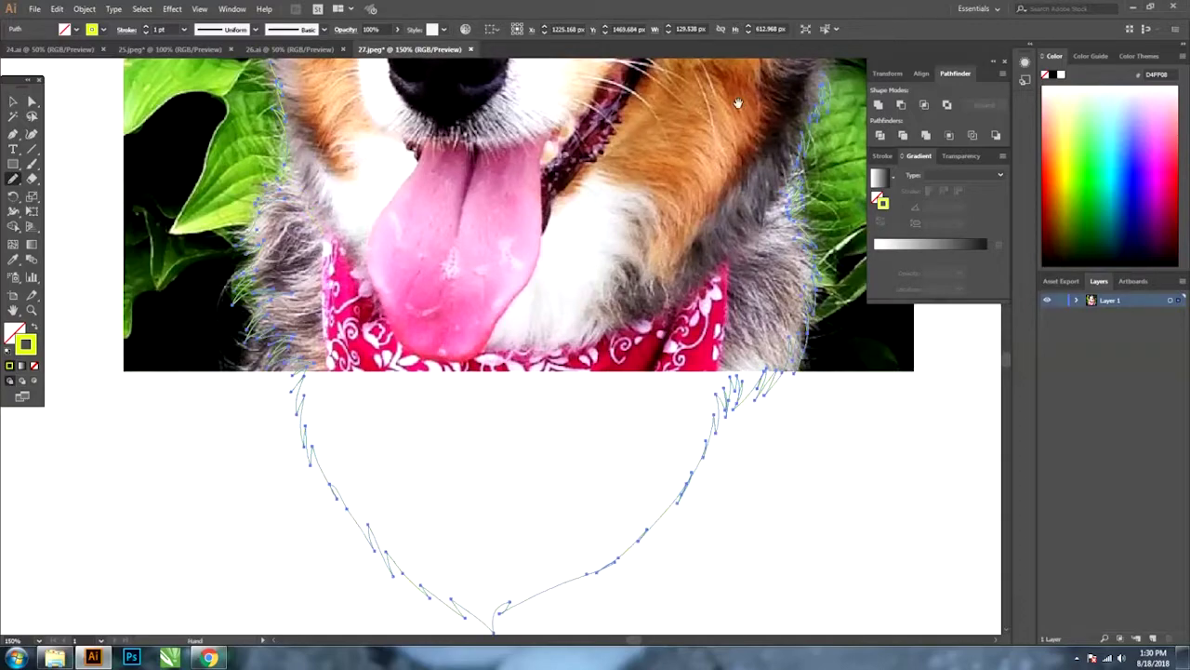
pyautogui.moveTo(828, 81); pyautogui.dragTo(677, 356)
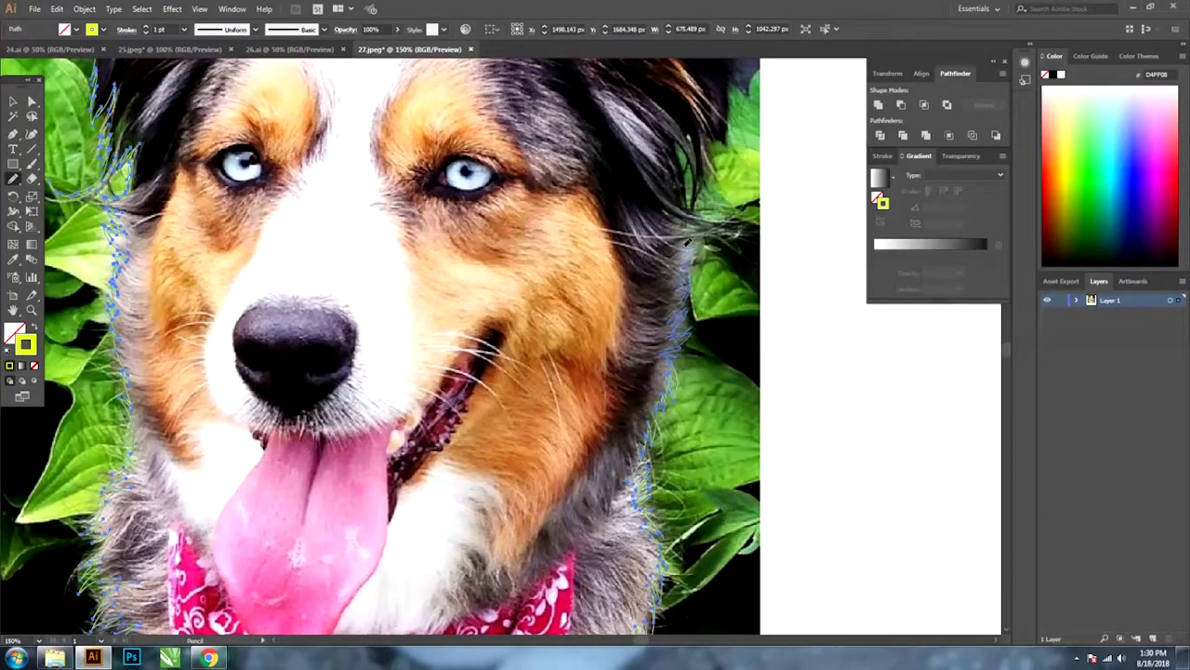
pyautogui.moveTo(688, 205)
pyautogui.mouseDown()
pyautogui.moveTo(721, 125)
pyautogui.moveTo(569, 379)
pyautogui.moveTo(582, 277)
pyautogui.moveTo(624, 234)
pyautogui.moveTo(535, 216)
pyautogui.moveTo(602, 198)
pyautogui.moveTo(470, 191)
pyautogui.moveTo(438, 154)
pyautogui.moveTo(455, 117)
pyautogui.moveTo(381, 130)
pyautogui.mouseUp()
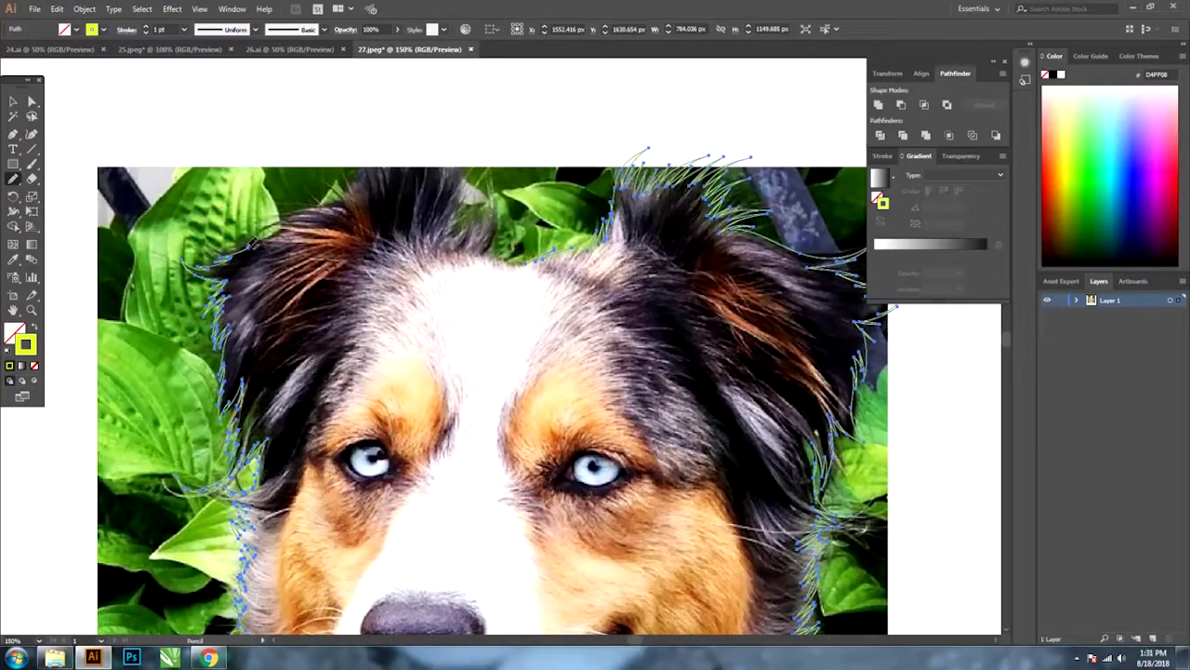
pyautogui.moveTo(253, 244)
pyautogui.mouseDown()
pyautogui.moveTo(423, 154)
pyautogui.moveTo(460, 172)
pyautogui.moveTo(460, 228)
pyautogui.mouseUp()
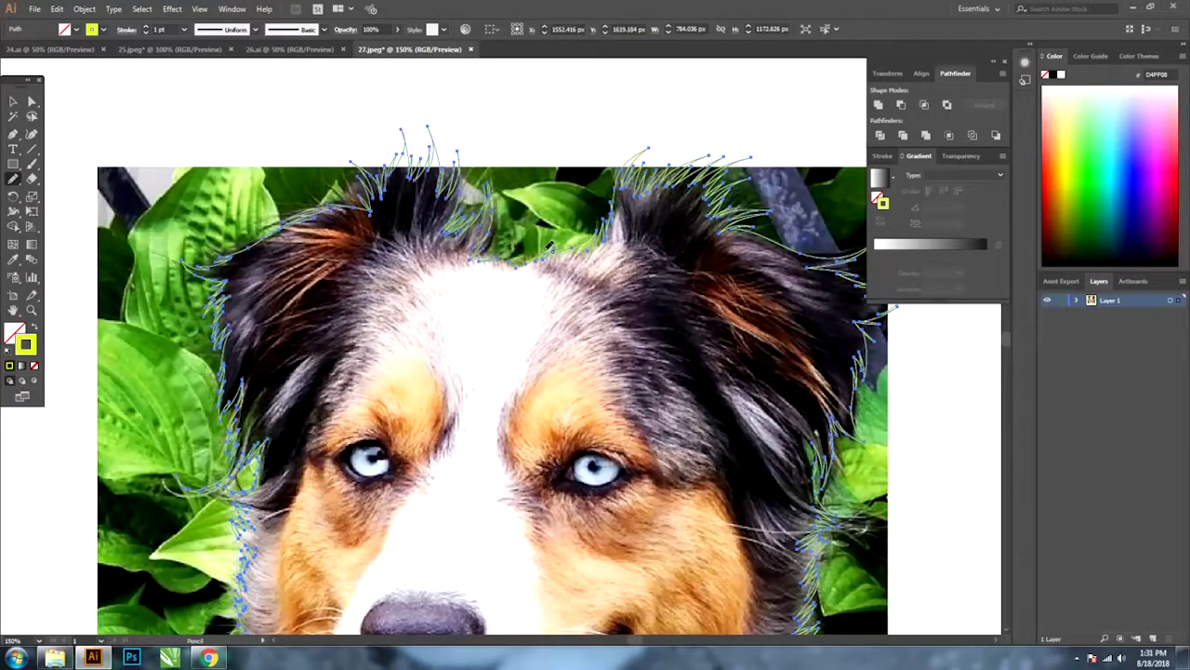
# Select all to check the paths, deselect, and zoom in on the face with the Pencil ready.
pyautogui.hotkey('ctrl', '-')
pyautogui.hotkey('ctrl', '-')
pyautogui.hotkey('ctrl', '-')
pyautogui.press('v')
pyautogui.hotkey('ctrl', 'a')
pyautogui.hotkey('ctrl', 'h')
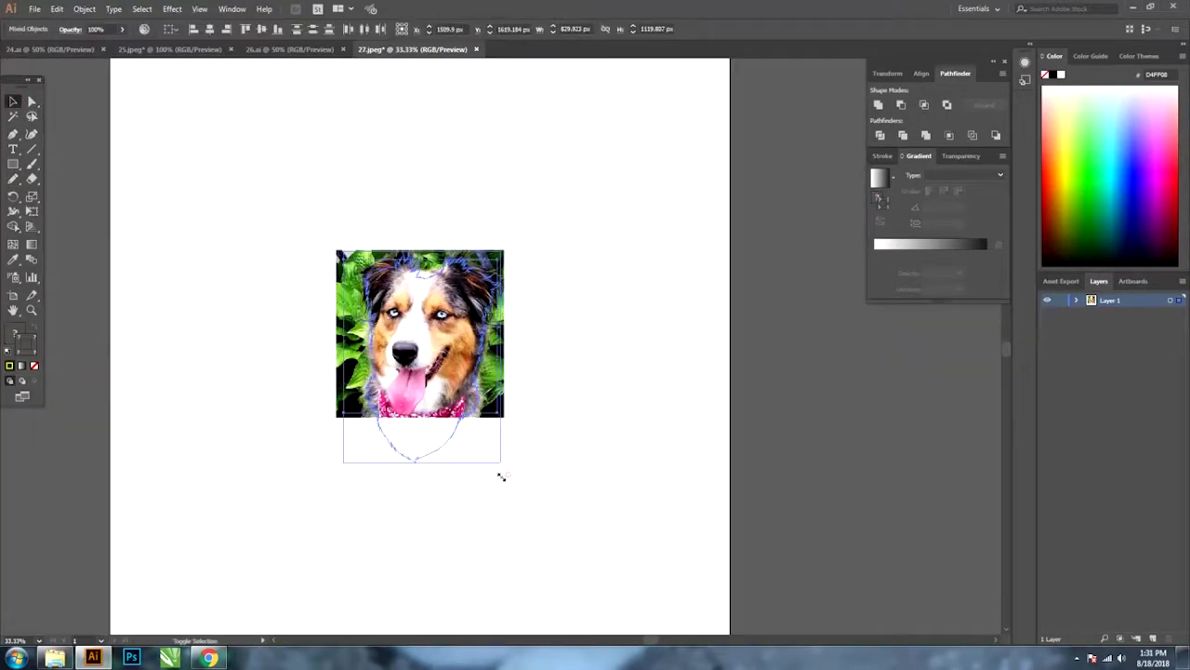
pyautogui.hotkey('ctrl', 'shift', 'a')
pyautogui.press('n')
pyautogui.hotkey('ctrl', '1')
pyautogui.hotkey('ctrl', '+')
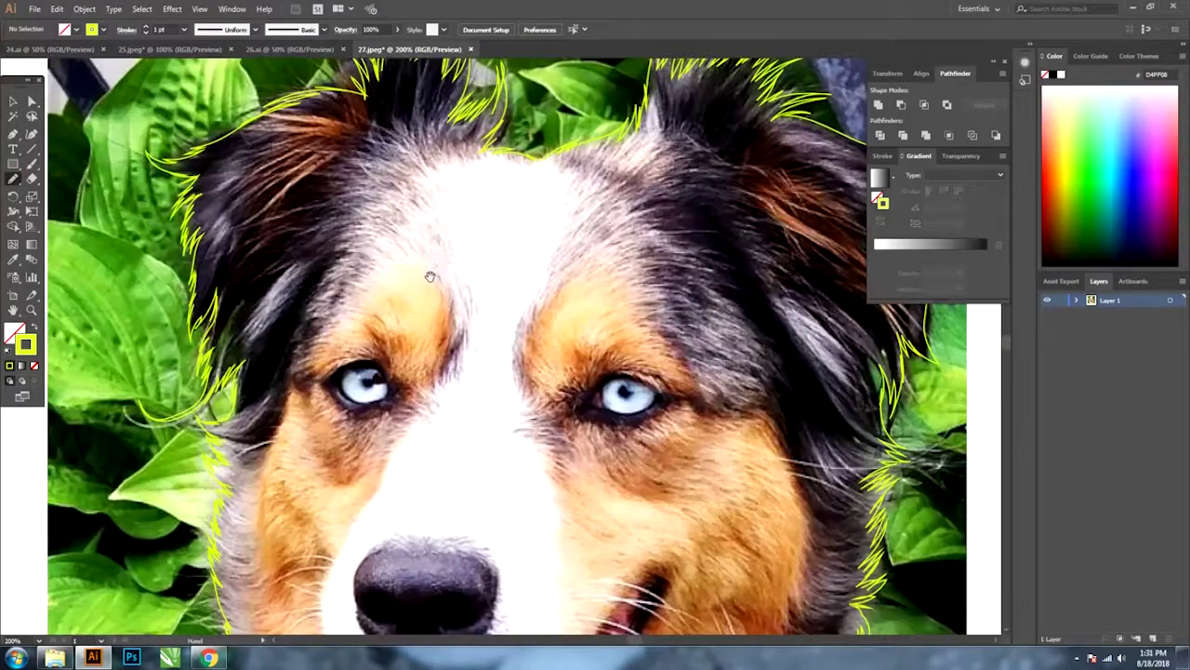
pyautogui.hotkey('ctrl', '+')
# Draw fur lines above the left eye and on the forehead, and trace the blaze edge toward the bandana.
pyautogui.moveTo(436, 311); pyautogui.dragTo(375, 298)
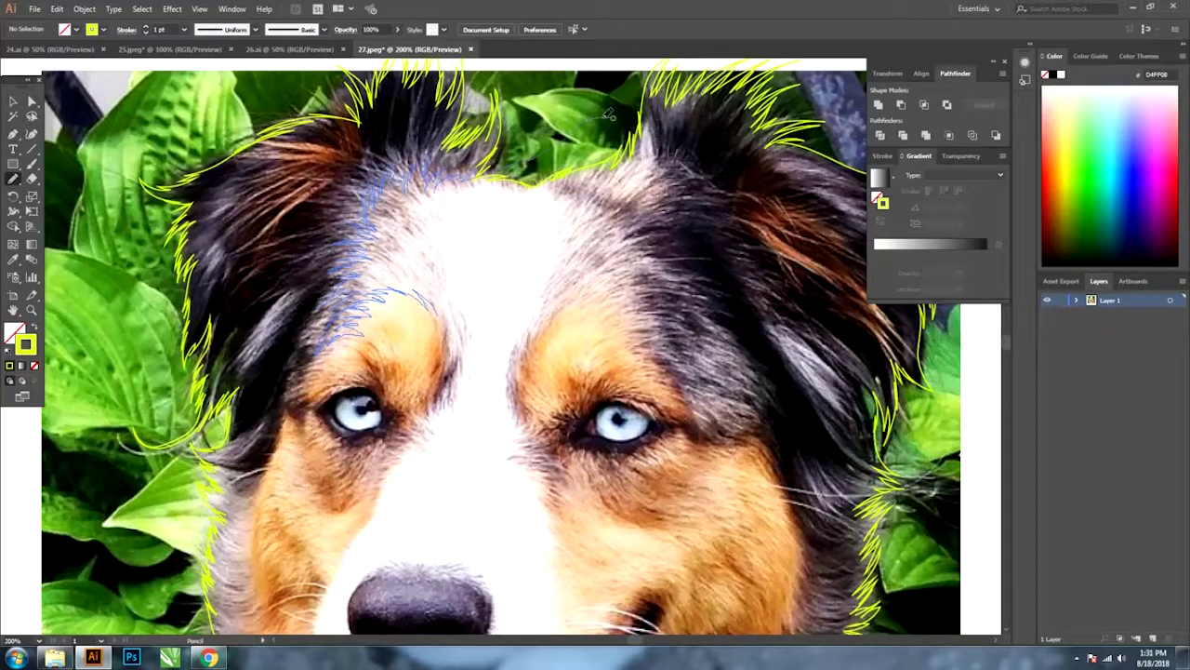
pyautogui.moveTo(645, 135); pyautogui.dragTo(662, 172)
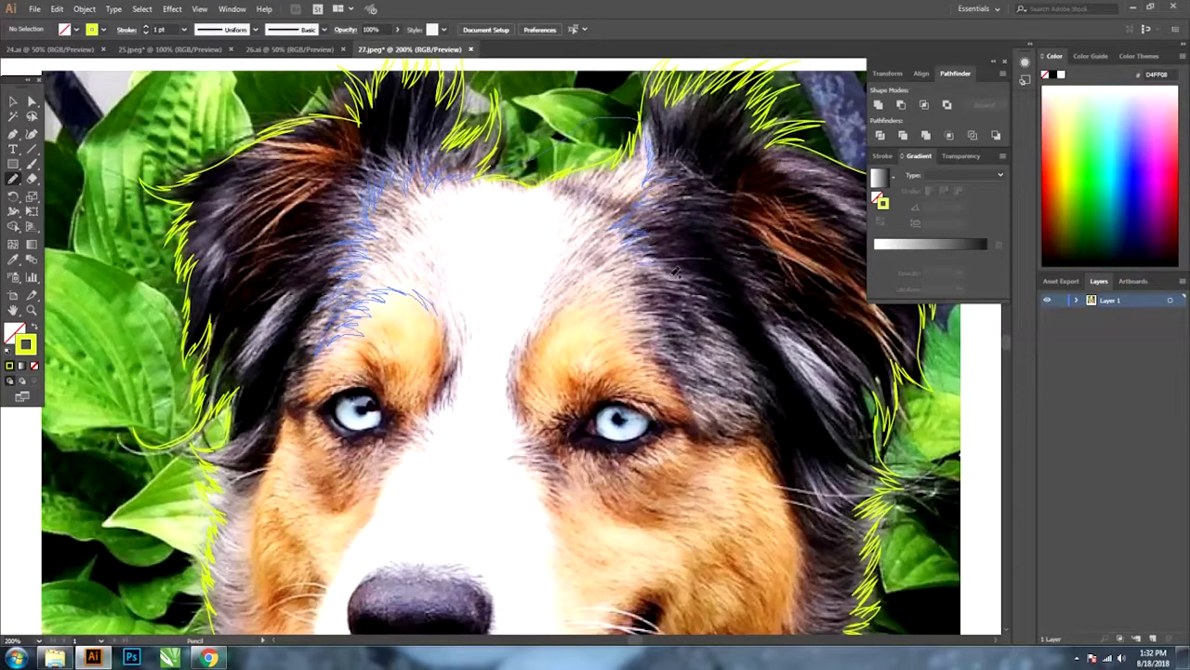
pyautogui.moveTo(657, 291); pyautogui.dragTo(680, 350)
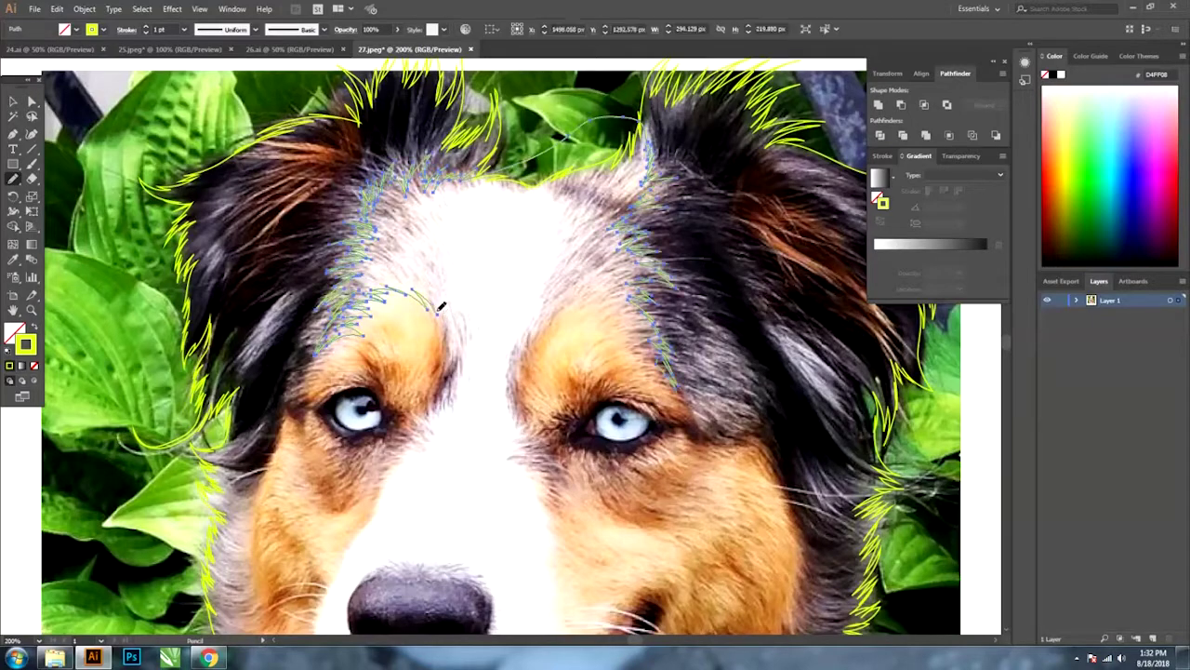
pyautogui.moveTo(437, 303)
pyautogui.mouseDown()
pyautogui.moveTo(394, 449)
pyautogui.moveTo(501, 221)
pyautogui.moveTo(433, 372)
pyautogui.moveTo(467, 454)
pyautogui.mouseUp()
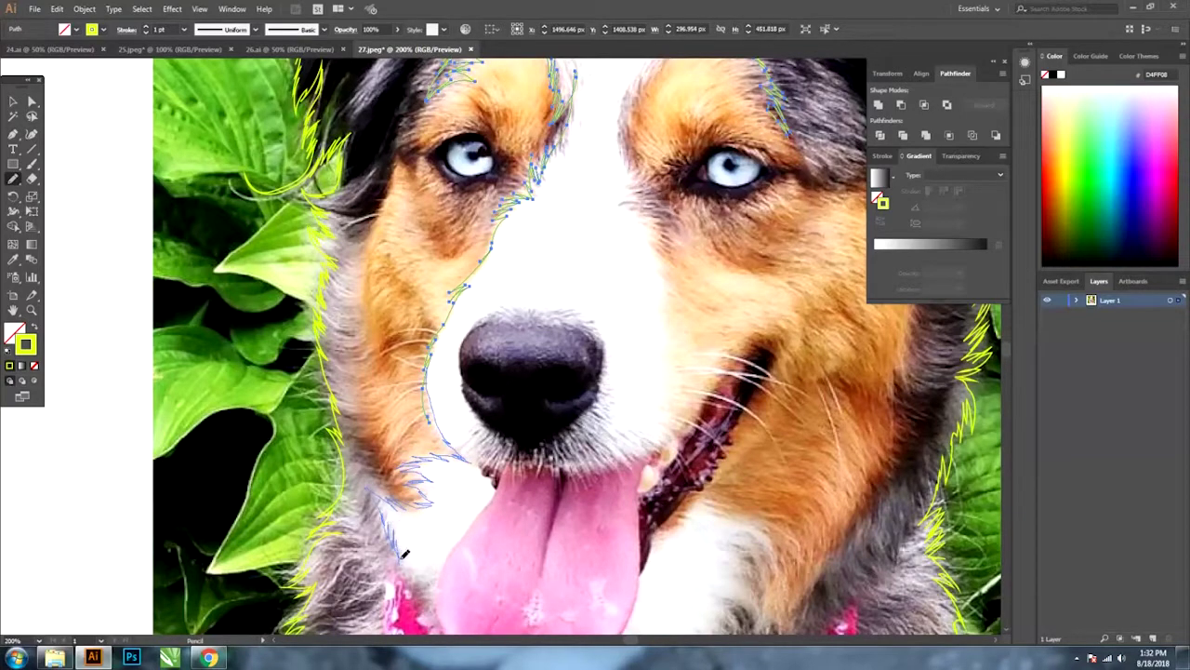
pyautogui.scroll(-3, 404, 554)
pyautogui.moveTo(419, 326); pyautogui.dragTo(471, 446)
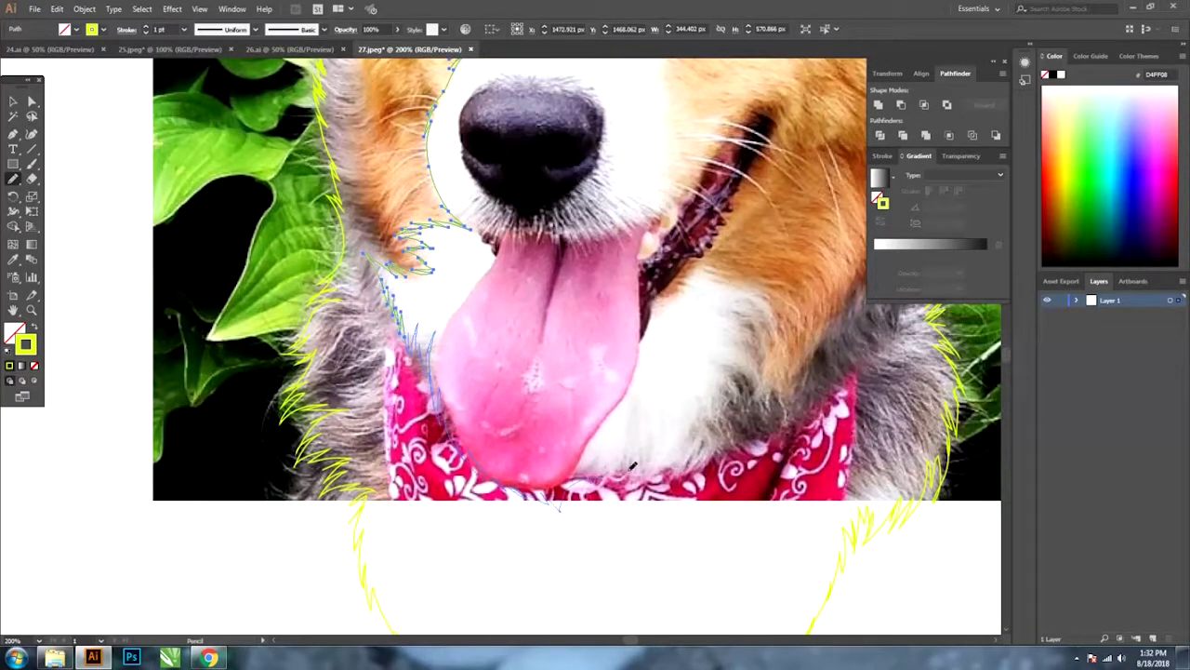
pyautogui.moveTo(669, 474); pyautogui.dragTo(734, 395)
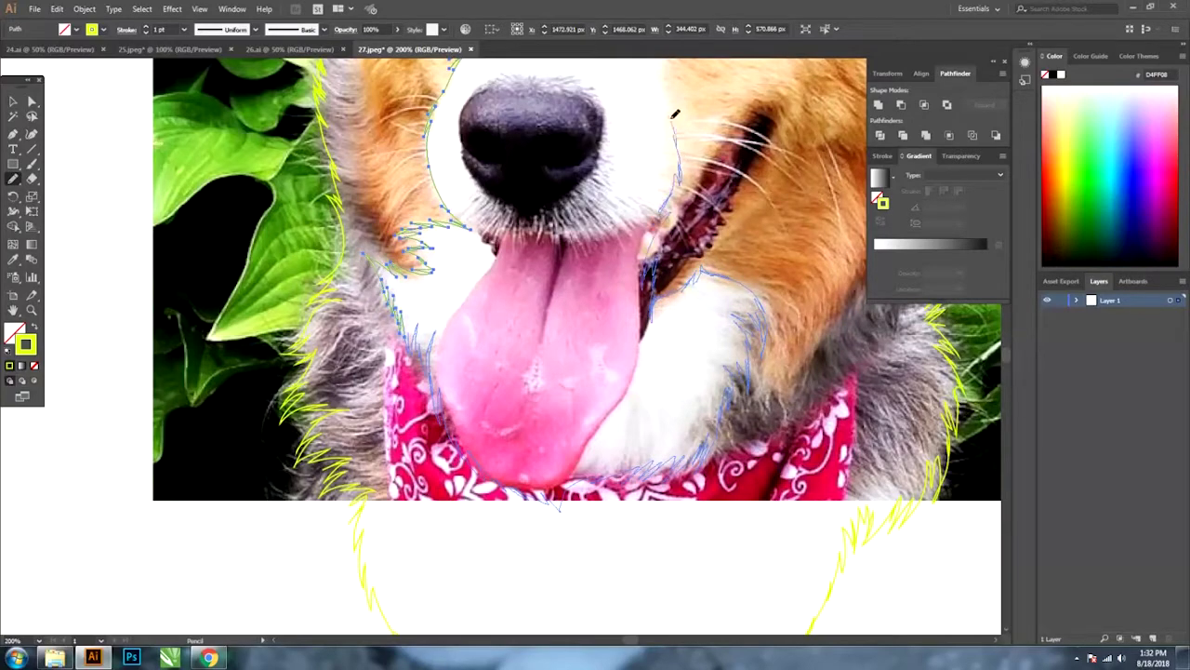
pyautogui.press('space')
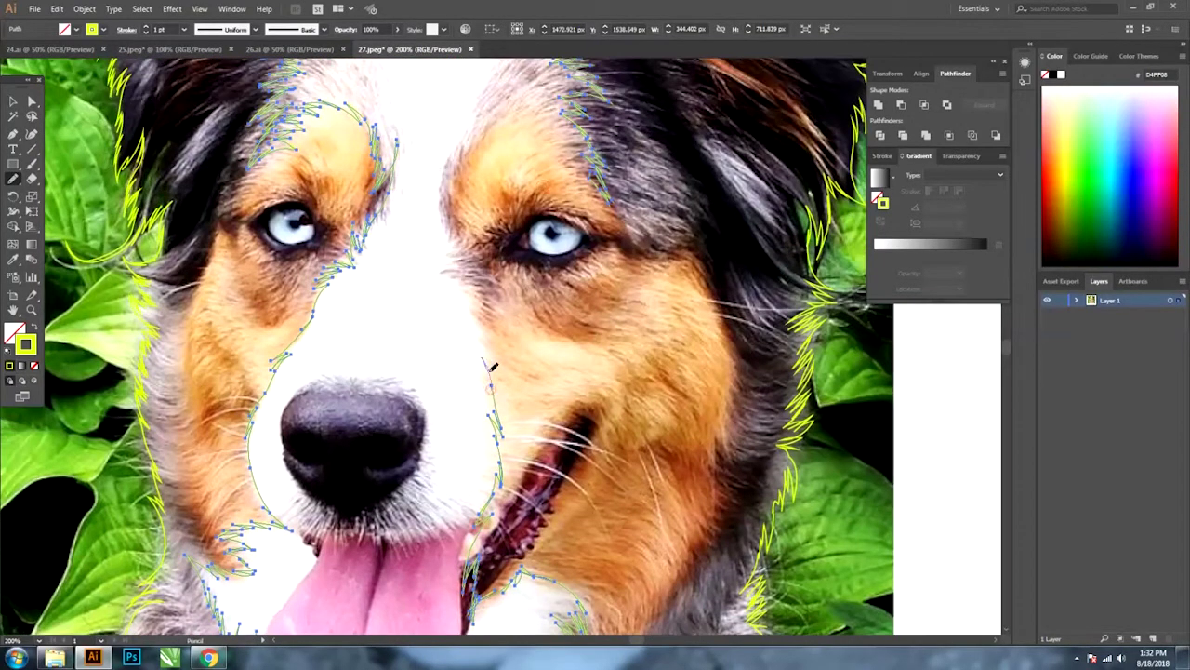
# Add fur strokes beside the nose bridge, along the forehead stripe and around both eyes.
pyautogui.moveTo(493, 377)
pyautogui.mouseDown()
pyautogui.moveTo(445, 167)
pyautogui.moveTo(493, 107)
pyautogui.moveTo(557, 124)
pyautogui.mouseUp()
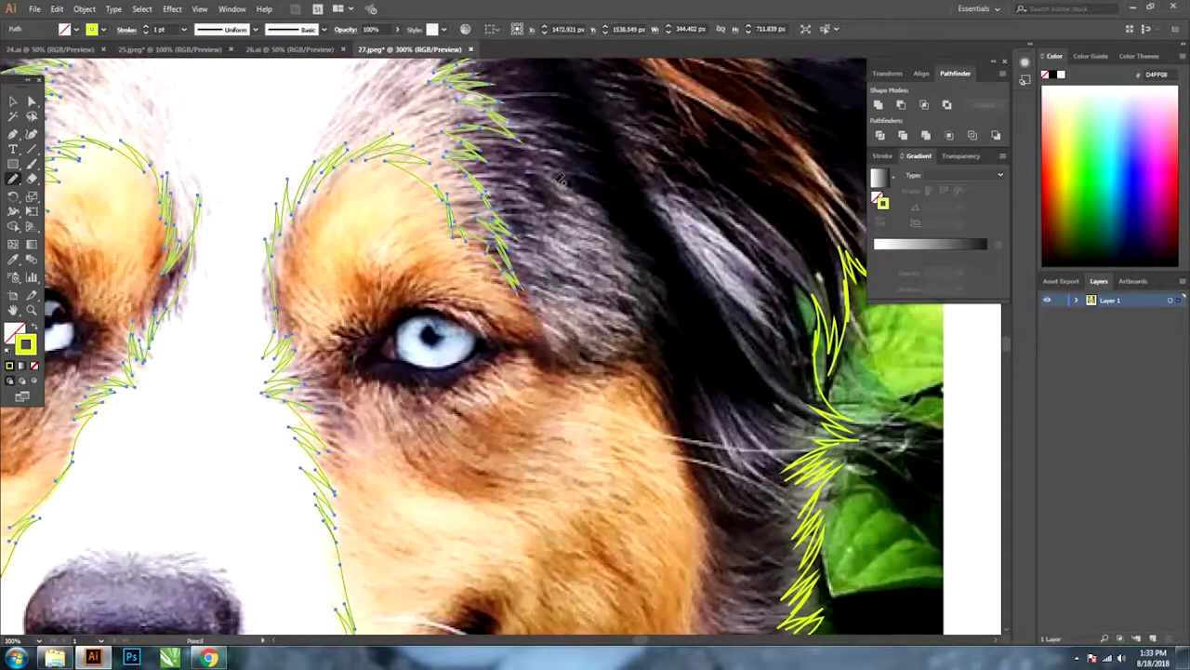
pyautogui.moveTo(594, 205)
pyautogui.mouseDown()
pyautogui.moveTo(656, 312)
pyautogui.moveTo(651, 346)
pyautogui.moveTo(565, 349)
pyautogui.mouseUp()
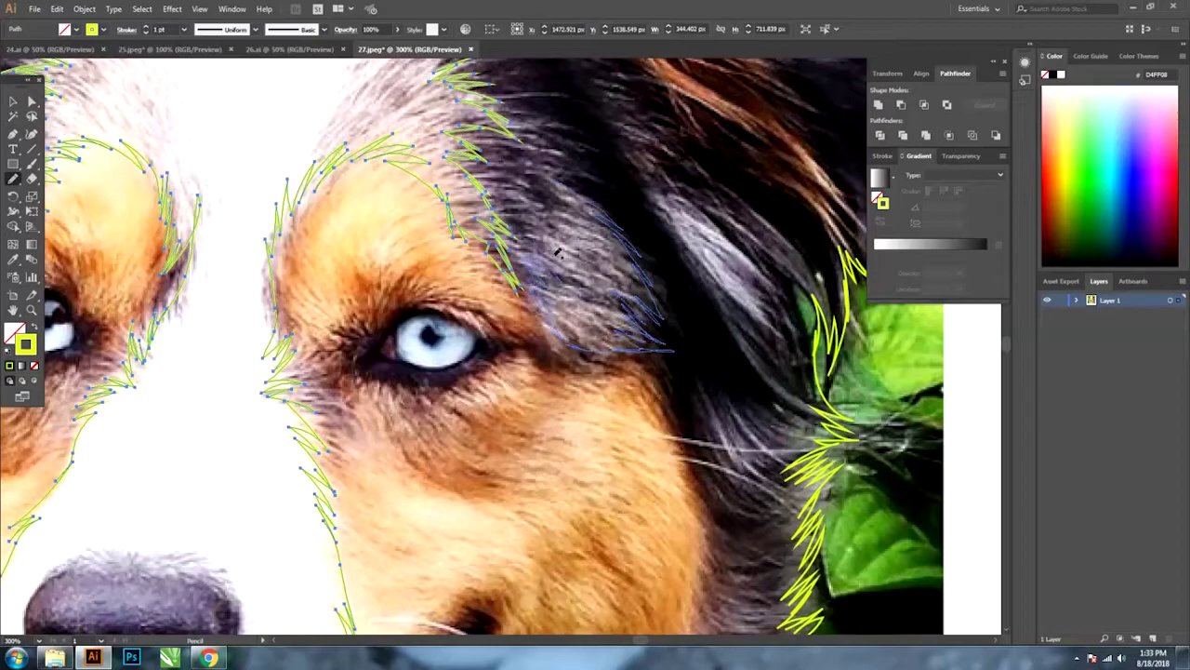
pyautogui.hotkey('ctrl', '0')
pyautogui.hotkey('ctrl', '+')
pyautogui.hotkey('ctrl', '+')
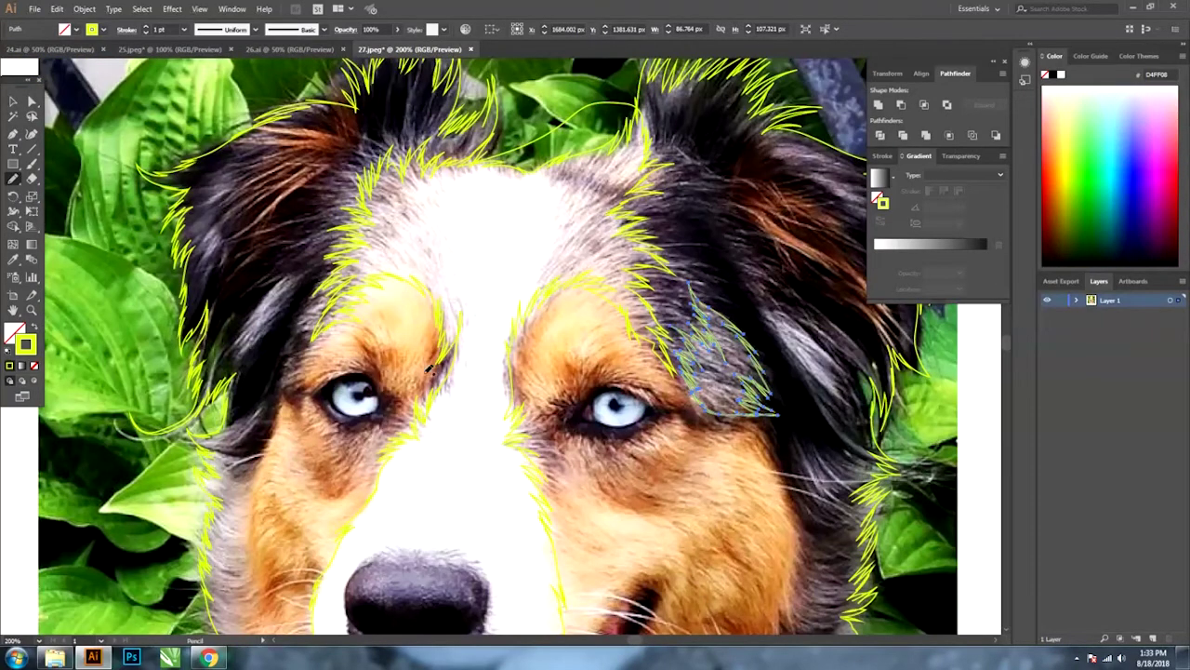
pyautogui.moveTo(443, 401)
pyautogui.mouseDown()
pyautogui.moveTo(478, 298)
pyautogui.moveTo(451, 279)
pyautogui.moveTo(461, 169)
pyautogui.mouseUp()
pyautogui.moveTo(379, 103); pyautogui.dragTo(423, 361)
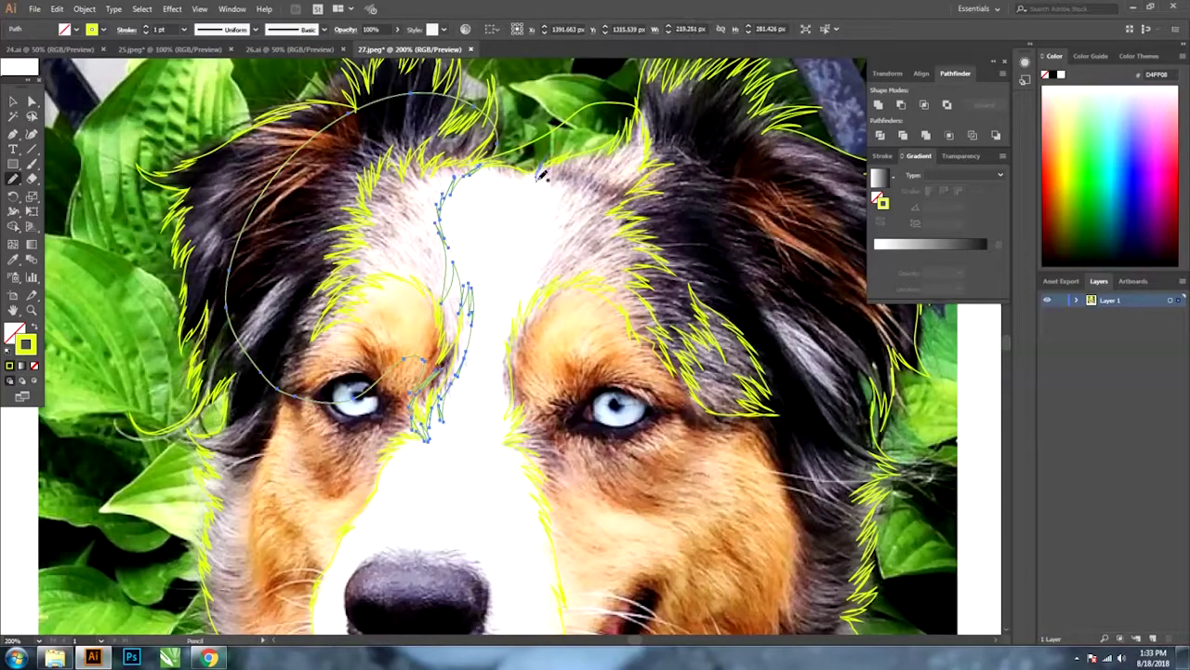
pyautogui.moveTo(542, 167)
pyautogui.mouseDown()
pyautogui.moveTo(537, 272)
pyautogui.moveTo(500, 358)
pyautogui.moveTo(508, 412)
pyautogui.mouseUp()
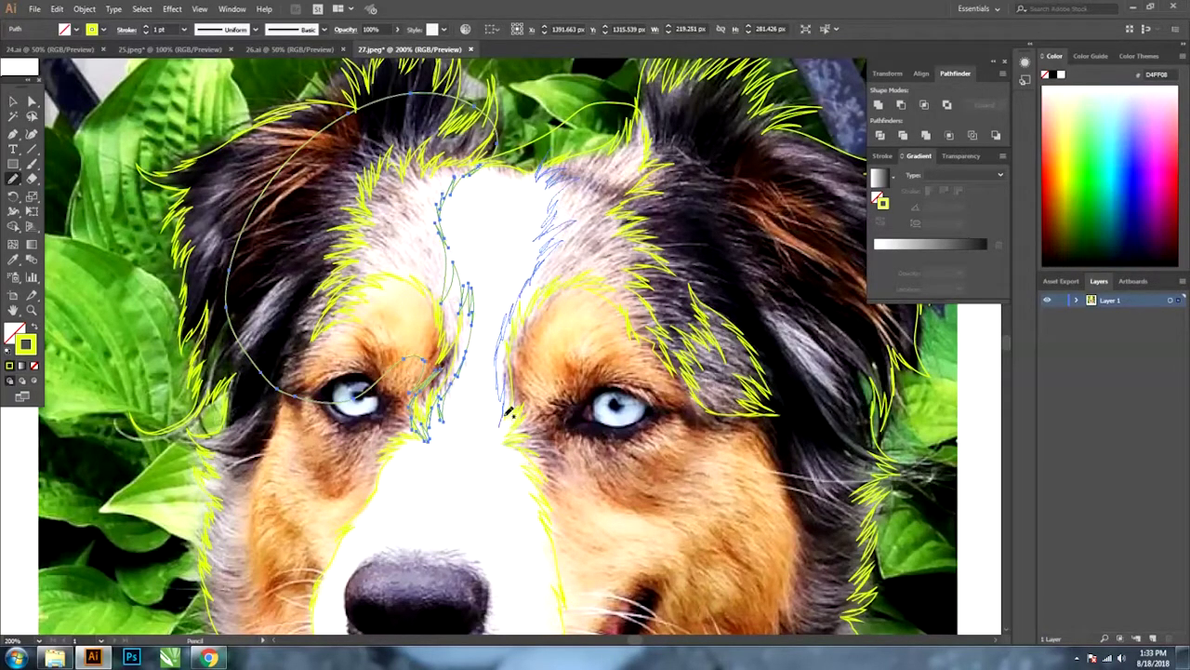
pyautogui.moveTo(620, 474)
pyautogui.mouseDown()
pyautogui.moveTo(737, 169)
pyautogui.moveTo(673, 105)
pyautogui.mouseUp()
pyautogui.scroll(-5, 486, 300)
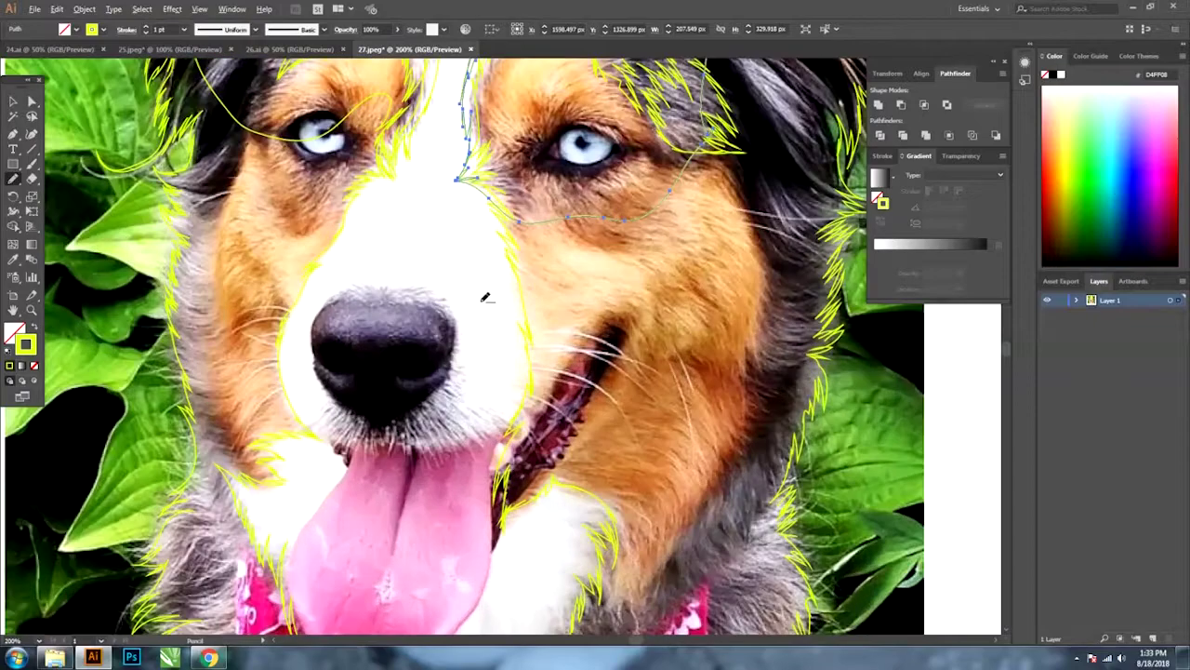
pyautogui.hotkey('ctrl', '-')
# Select a forehead hair path, then zoom to 200% on the tongue and bandana.
pyautogui.click(443, 102)
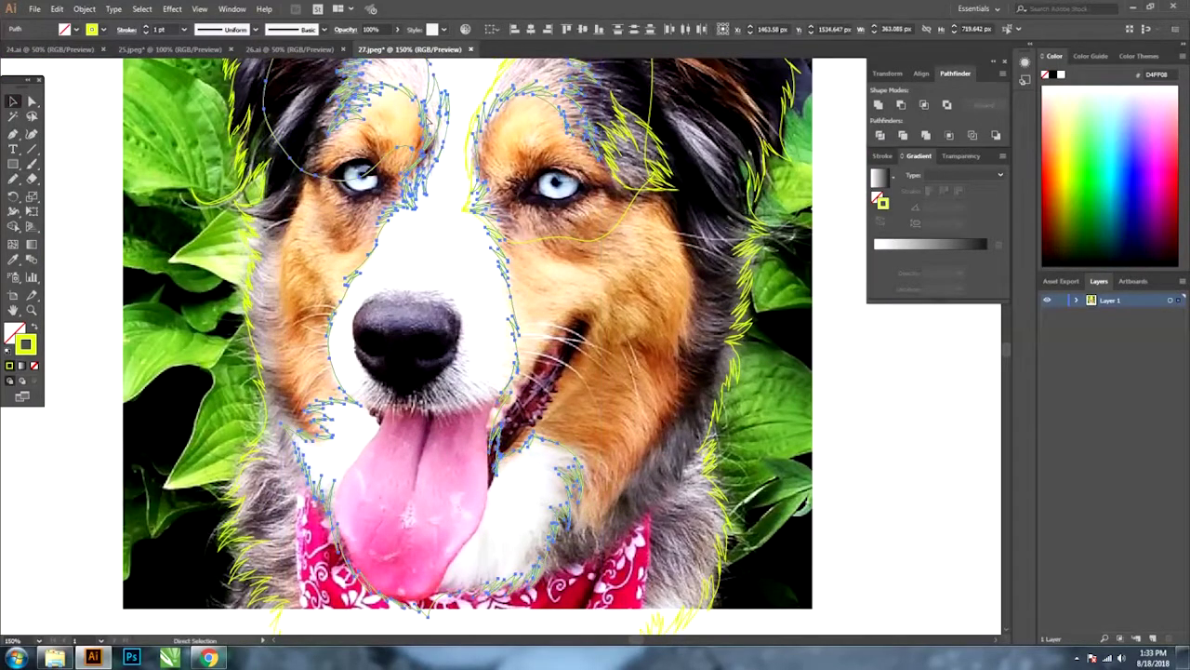
pyautogui.moveTo(475, 144); pyautogui.dragTo(447, 298)
pyautogui.click(430, 135)
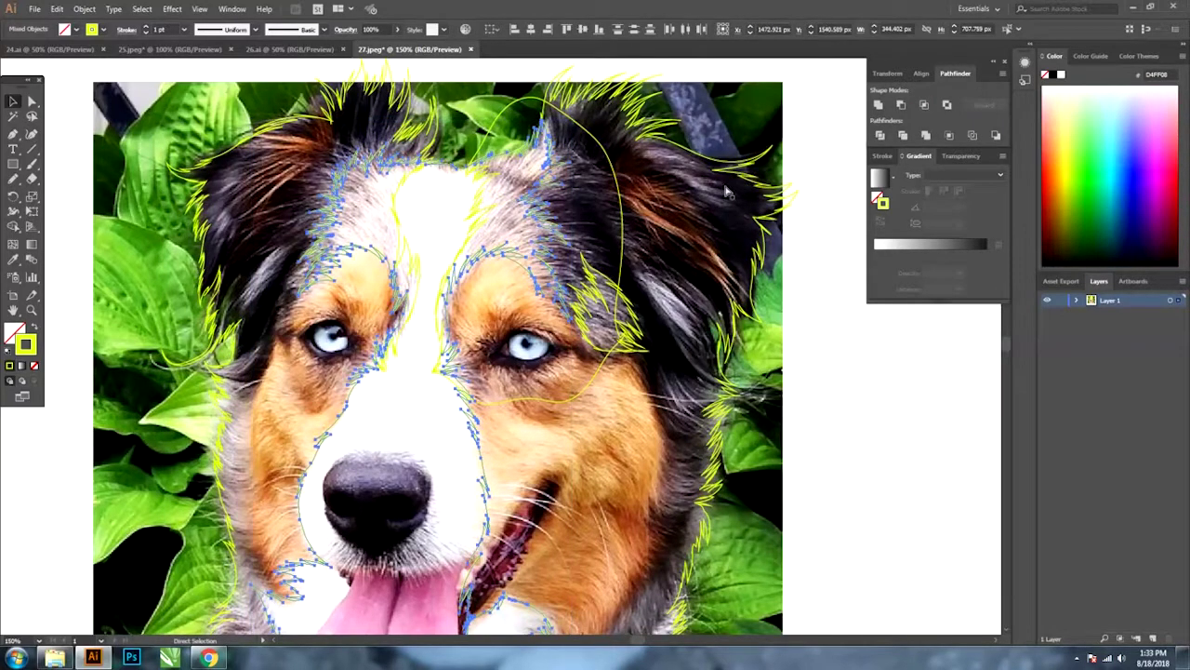
pyautogui.click(394, 211)
pyautogui.click(478, 191)
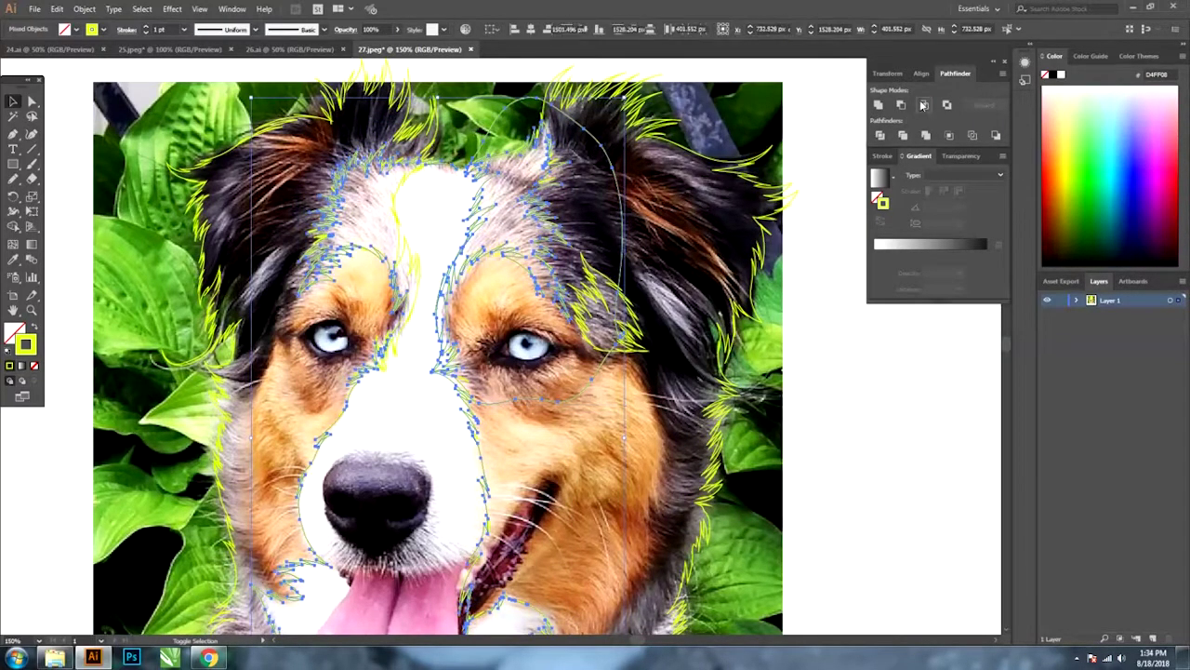
pyautogui.scroll(-5, 505, 193)
pyautogui.hotkey('ctrl', '+')
# Draw zigzag fur outlines around the tongue and down the white chest fur.
pyautogui.press('n')
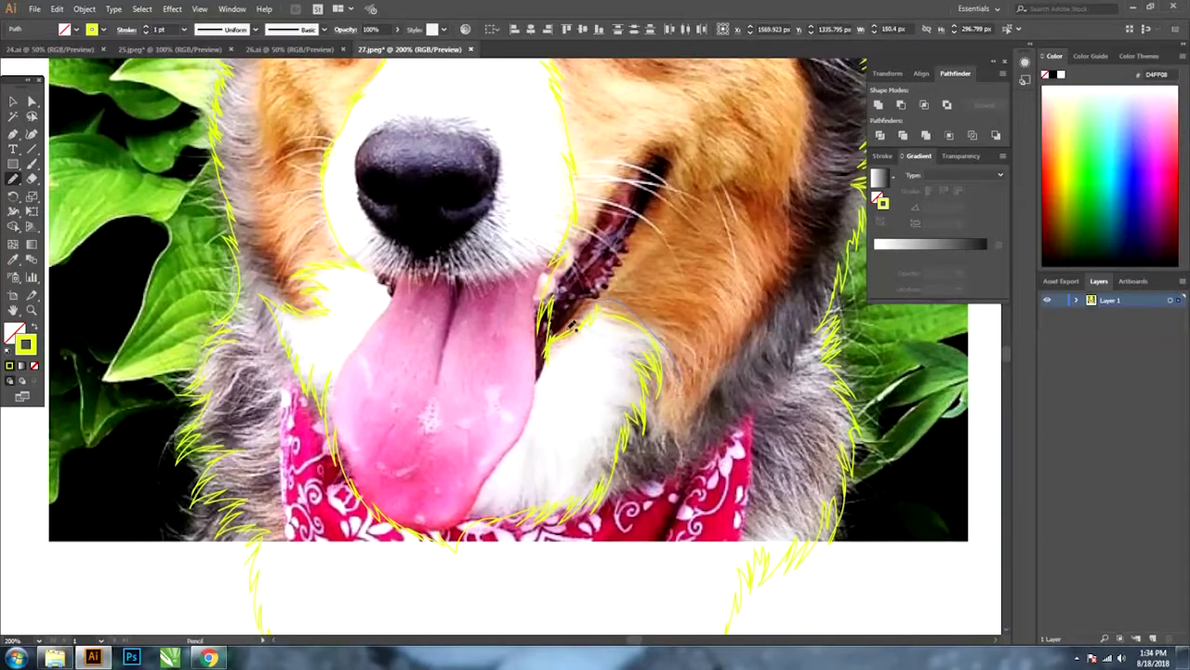
pyautogui.moveTo(543, 354)
pyautogui.mouseDown()
pyautogui.moveTo(487, 394)
pyautogui.moveTo(351, 305)
pyautogui.mouseUp()
pyautogui.moveTo(625, 375); pyautogui.dragTo(557, 397)
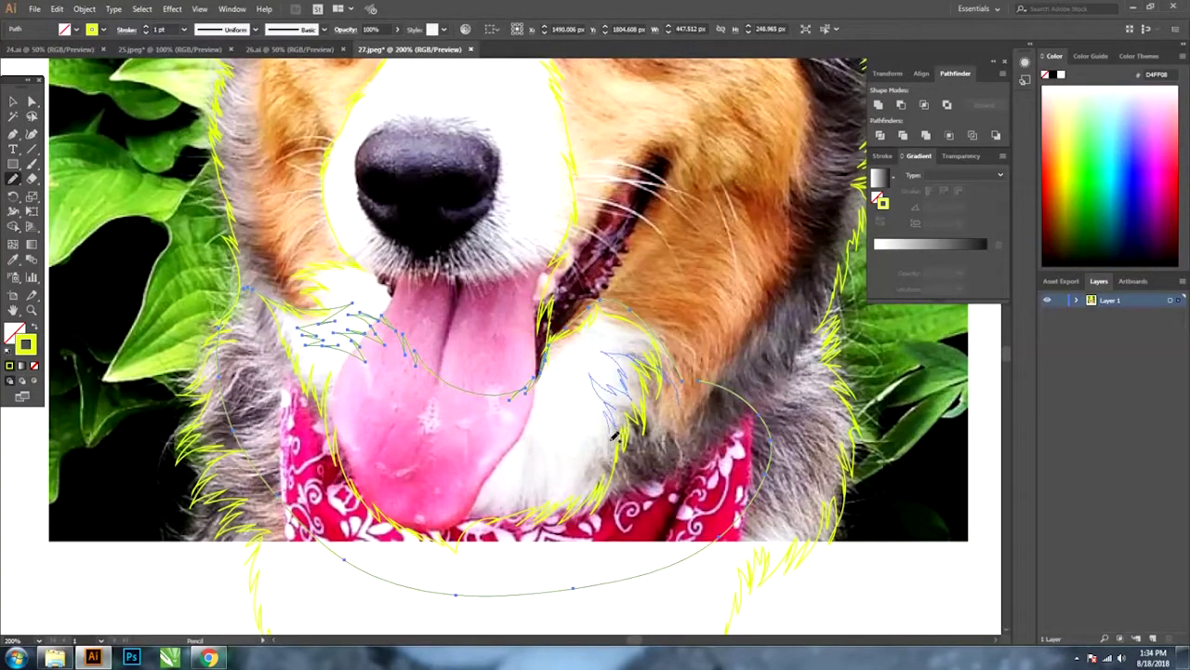
pyautogui.moveTo(510, 460); pyautogui.dragTo(447, 462)
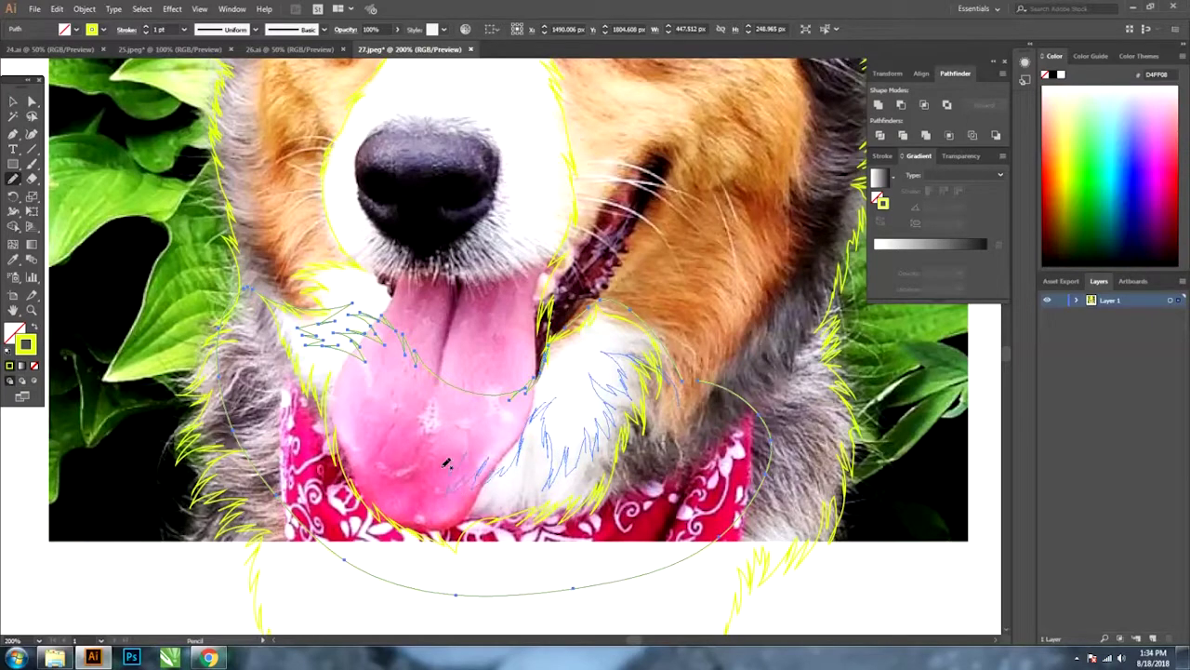
pyautogui.moveTo(370, 410); pyautogui.dragTo(307, 358)
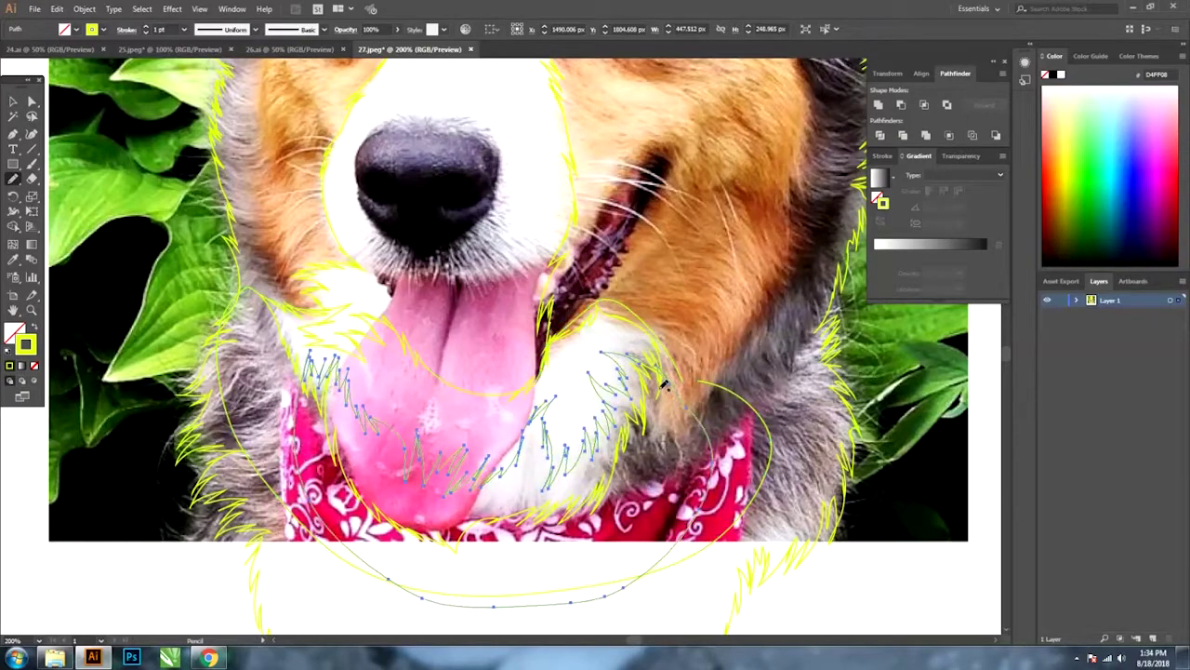
pyautogui.keyDown('ctrl'); pyautogui.click(543, 314); pyautogui.keyUp('ctrl')
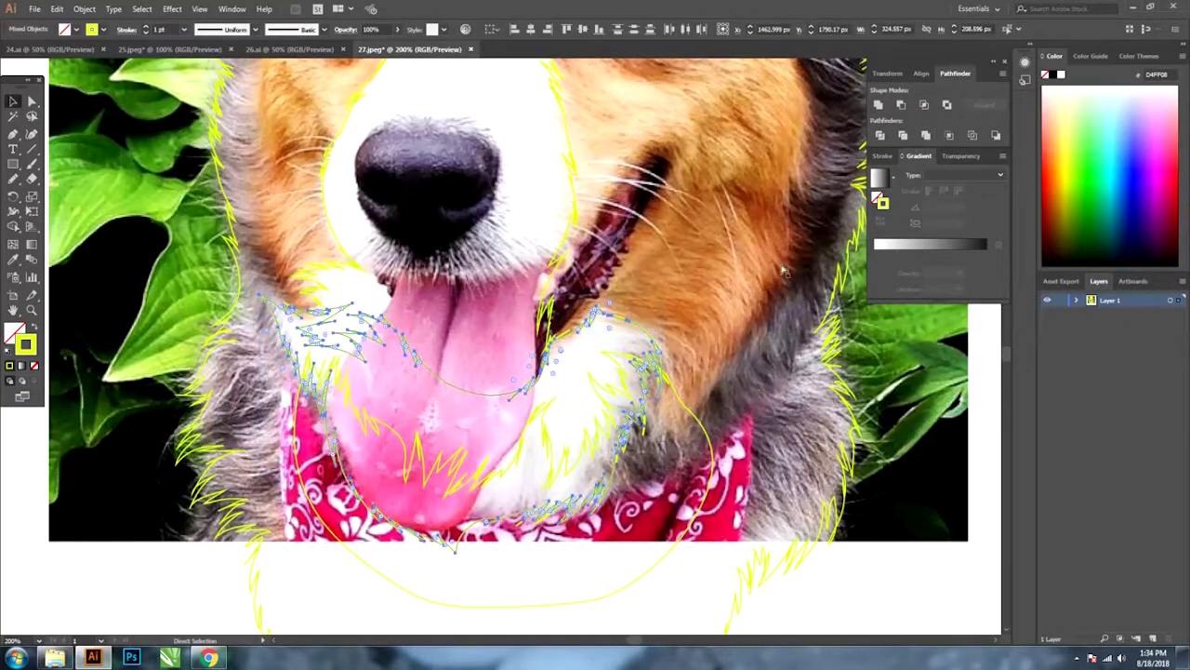
pyautogui.keyDown('ctrl'); pyautogui.click(592, 326); pyautogui.keyUp('ctrl')
# Zoom to 300% and trace a spiky outline all around the dog's nose.
pyautogui.hotkey('ctrl', '+')
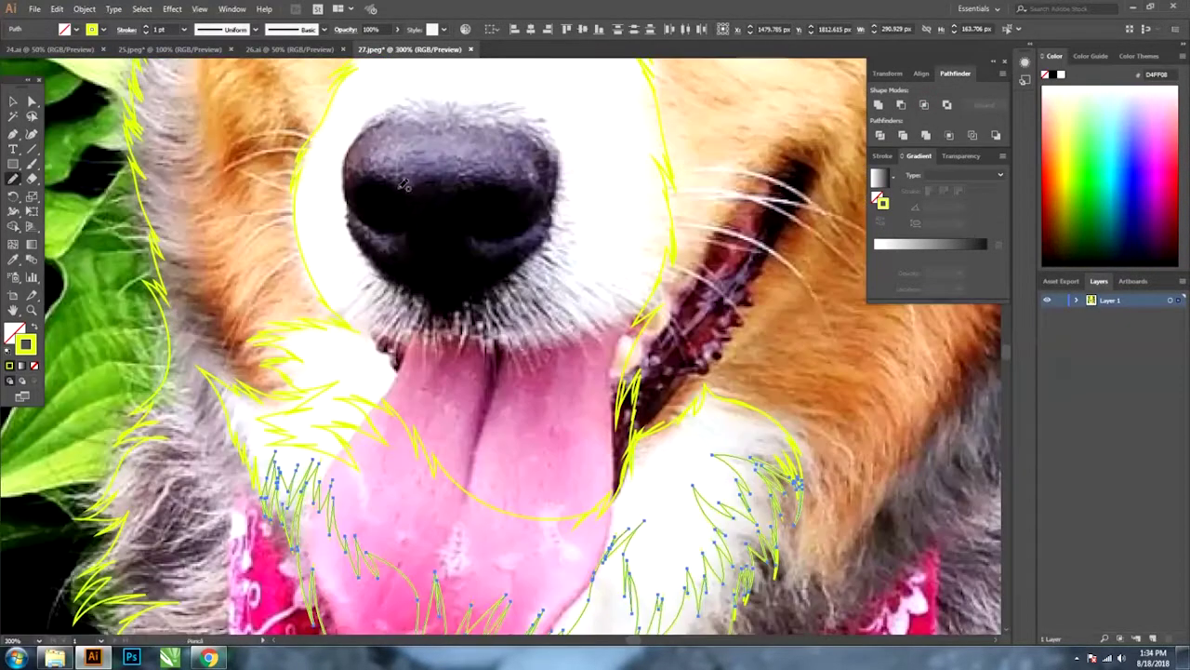
pyautogui.moveTo(447, 193); pyautogui.dragTo(379, 201)
pyautogui.moveTo(351, 319)
pyautogui.mouseDown()
pyautogui.moveTo(367, 410)
pyautogui.moveTo(466, 422)
pyautogui.mouseUp()
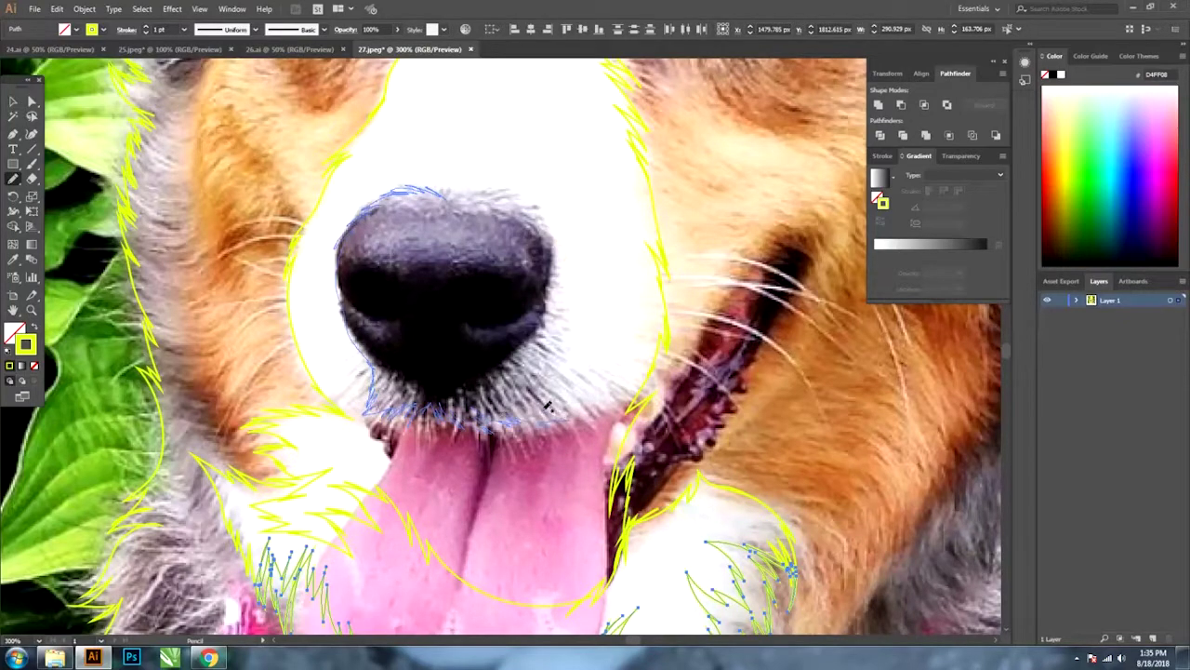
pyautogui.moveTo(547, 405)
pyautogui.mouseDown()
pyautogui.moveTo(619, 399)
pyautogui.moveTo(573, 340)
pyautogui.moveTo(568, 239)
pyautogui.moveTo(467, 190)
pyautogui.mouseUp()
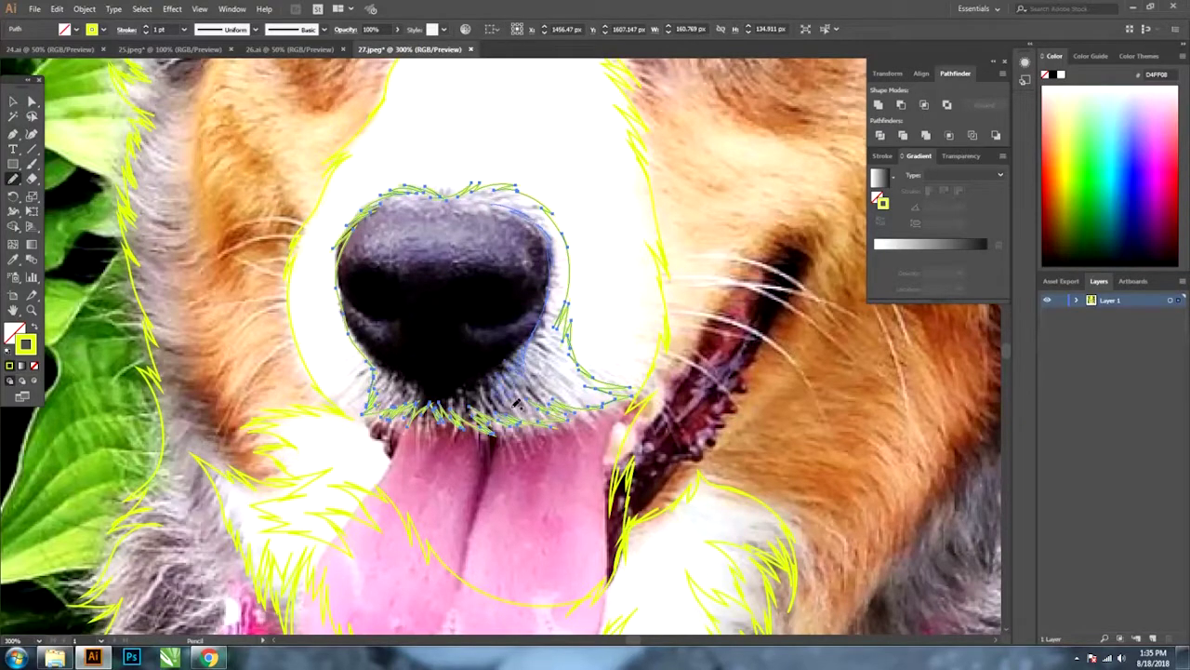
pyautogui.moveTo(349, 349)
pyautogui.mouseDown()
pyautogui.moveTo(394, 180)
pyautogui.moveTo(423, 197)
pyautogui.mouseUp()
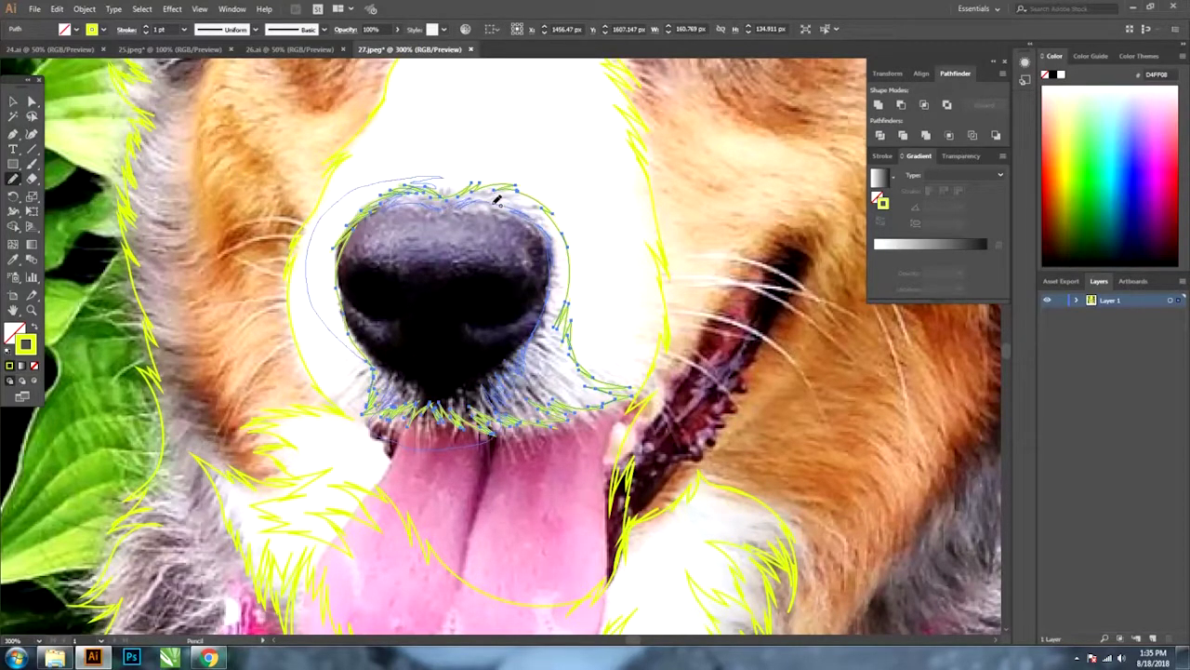
# Merge the last stroke into the nose outline and zoom out to the whole dog.
pyautogui.moveTo(495, 200); pyautogui.dragTo(502, 200)
pyautogui.press('v')
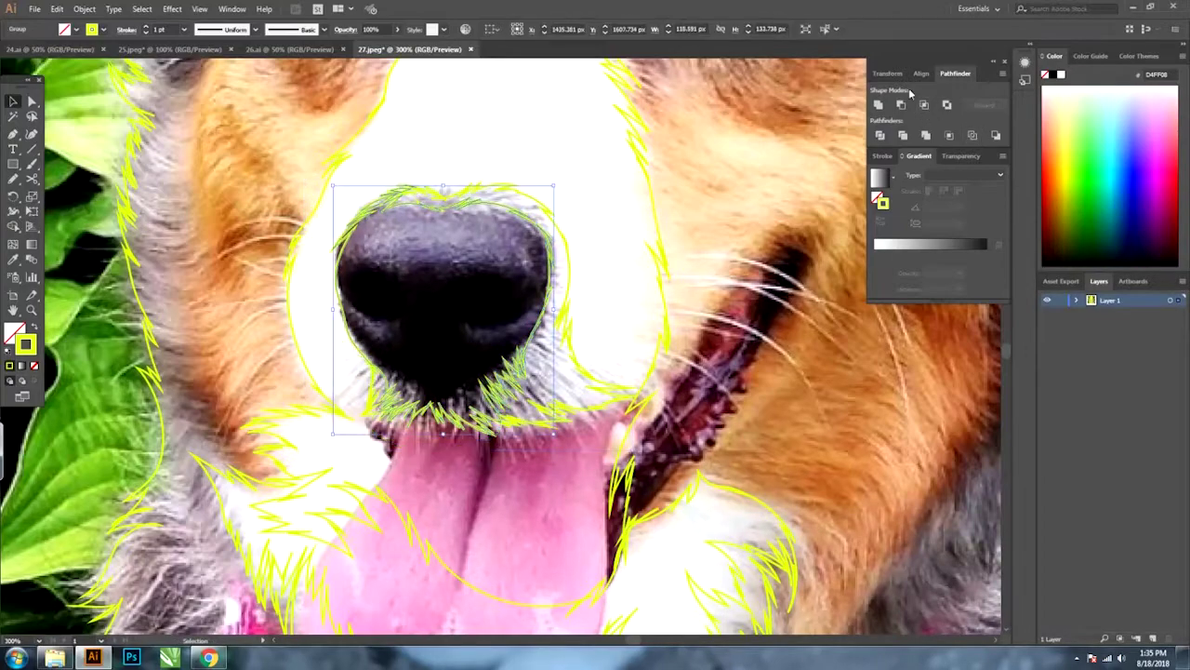
pyautogui.hotkey('ctrl', '0')
pyautogui.scroll(1, 335, 320)
pyautogui.scroll(3, 335, 320)
pyautogui.press('n')
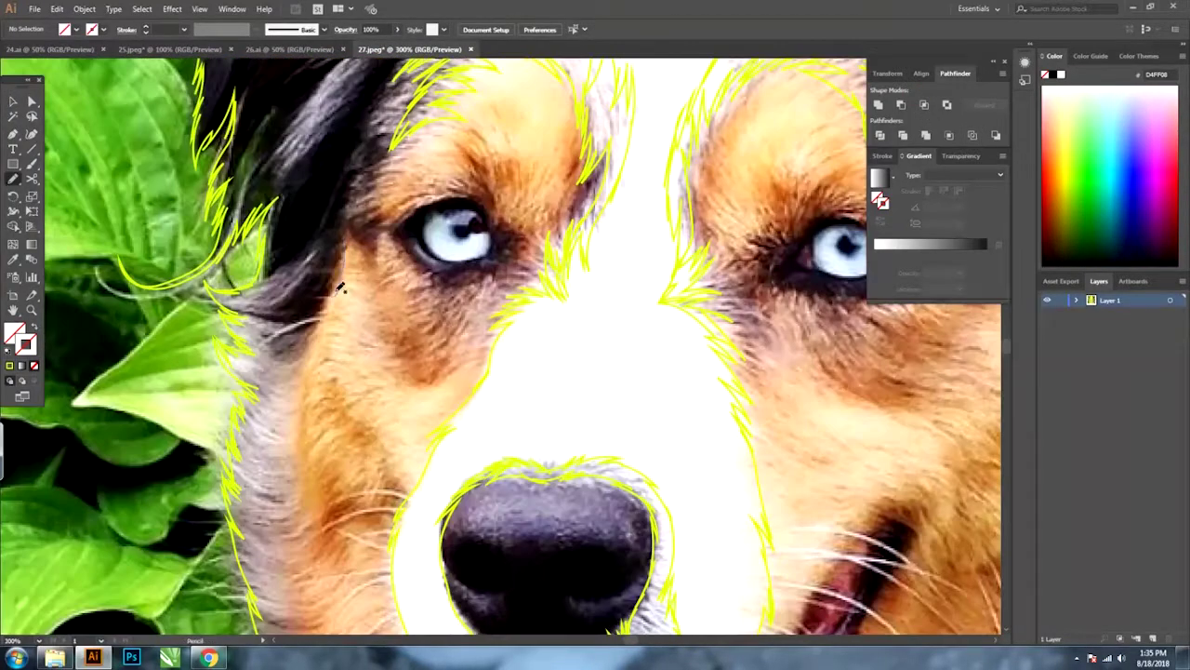
# Draw fur strokes down the left cheek, over the brow and beside the nose bridge.
pyautogui.moveTo(341, 288); pyautogui.dragTo(306, 376)
pyautogui.scroll(-3, 296, 384)
pyautogui.moveTo(328, 180); pyautogui.dragTo(330, 318)
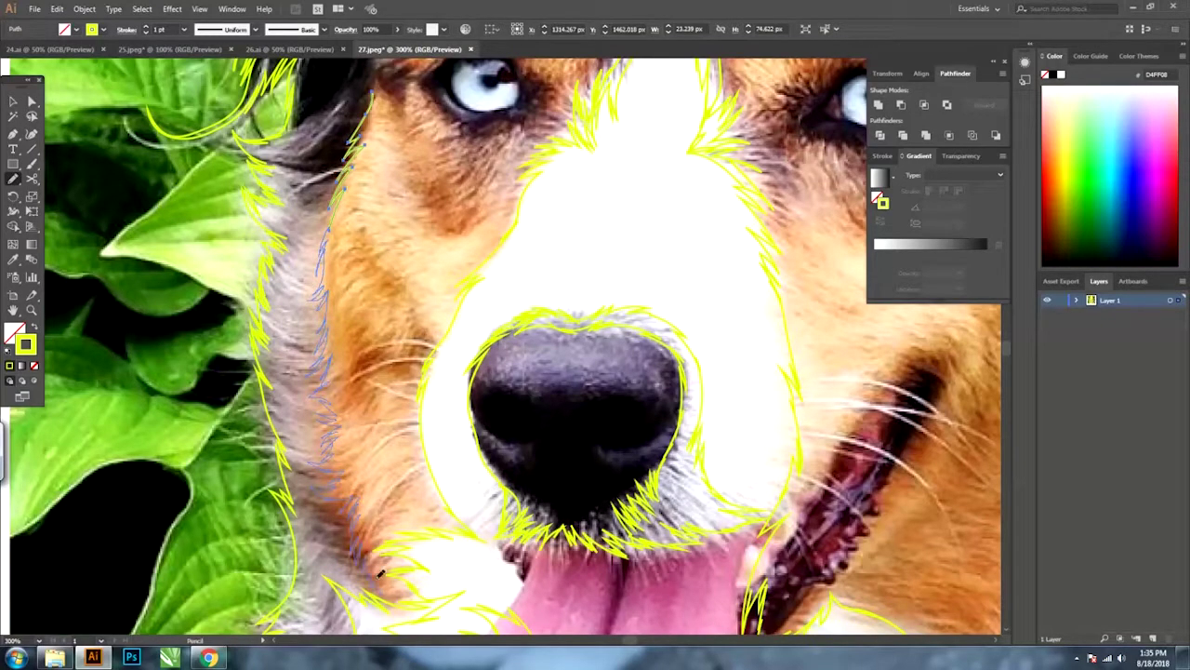
pyautogui.scroll(4, 380, 574)
pyautogui.scroll(1, 321, 350)
pyautogui.moveTo(353, 270)
pyautogui.mouseDown()
pyautogui.moveTo(577, 139)
pyautogui.moveTo(518, 318)
pyautogui.mouseUp()
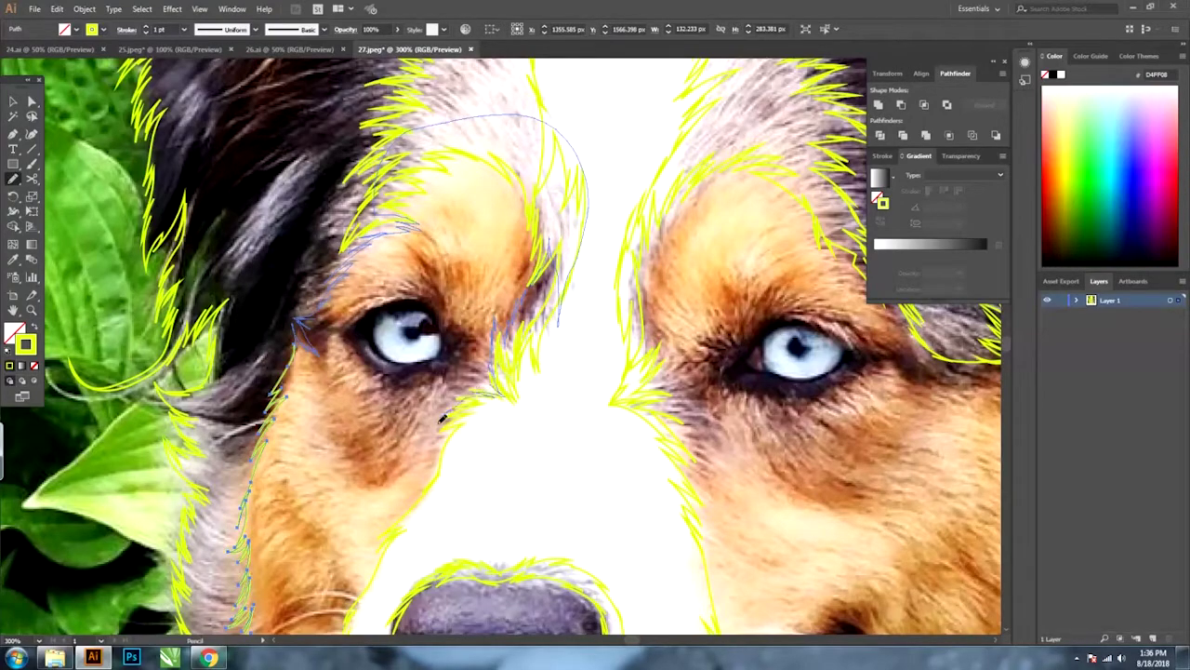
pyautogui.moveTo(443, 419); pyautogui.dragTo(447, 531)
pyautogui.scroll(-5, 447, 531)
# Trace around the nose, along the right eyebrow and down the right ear edge, then view anchor points.
pyautogui.moveTo(493, 279); pyautogui.dragTo(638, 151)
pyautogui.hotkey('ctrl', '1')
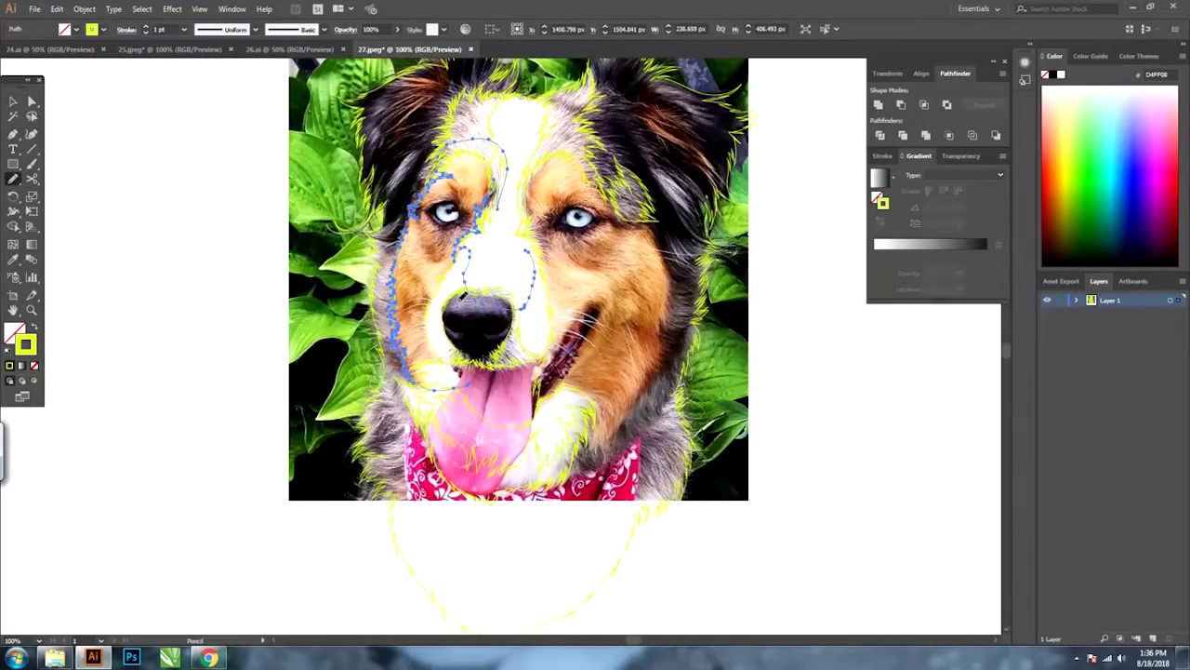
pyautogui.scroll(2, 567, 227)
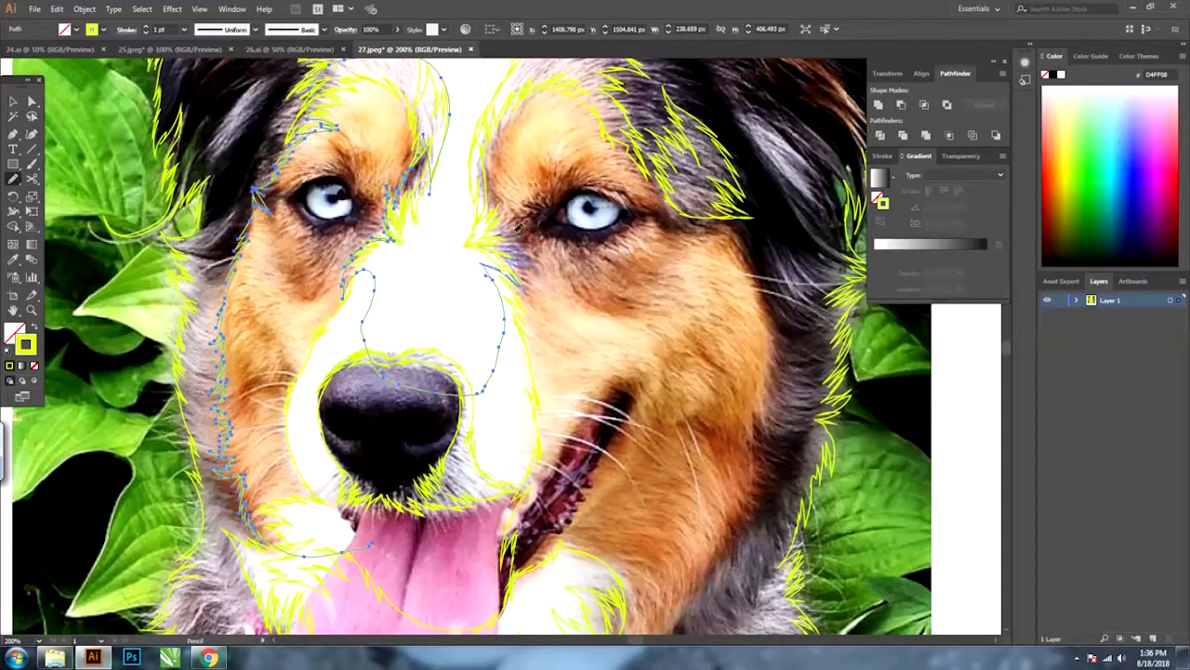
pyautogui.moveTo(501, 156); pyautogui.dragTo(554, 88)
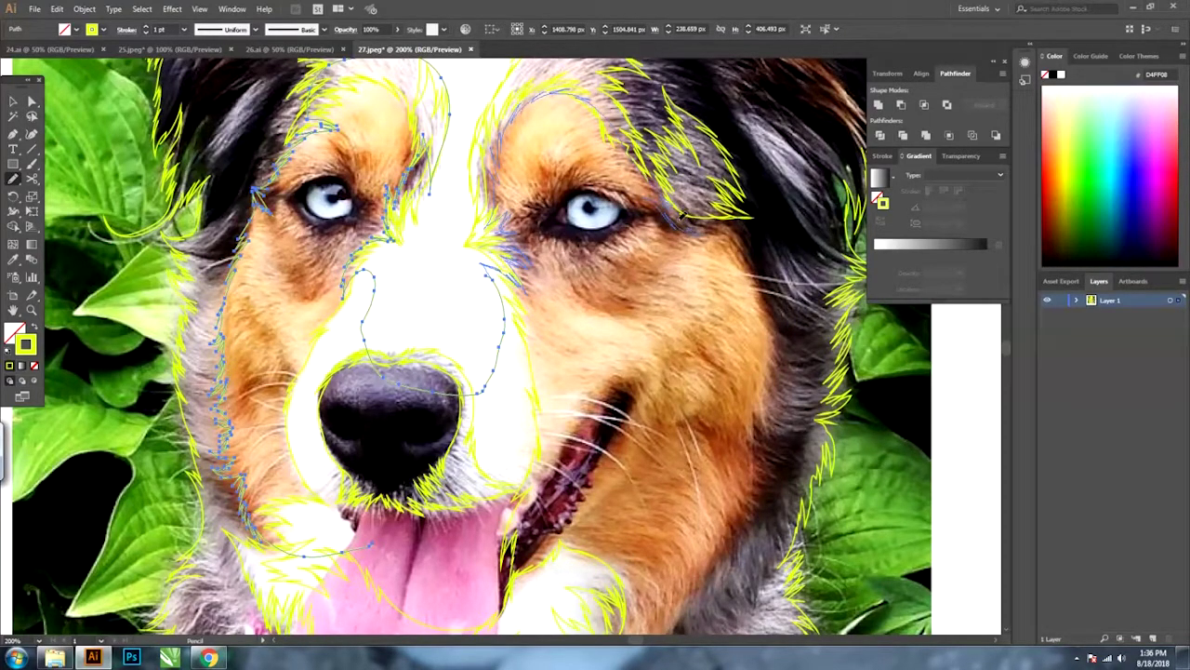
pyautogui.moveTo(770, 296); pyautogui.dragTo(777, 319)
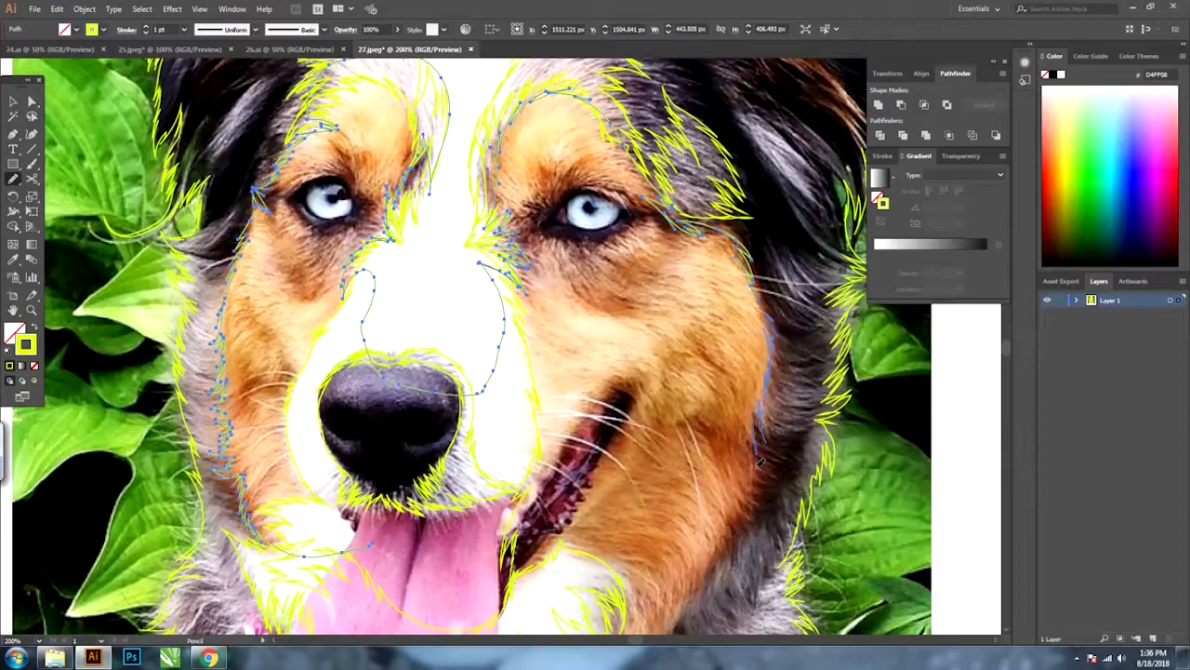
pyautogui.scroll(-3, 716, 307)
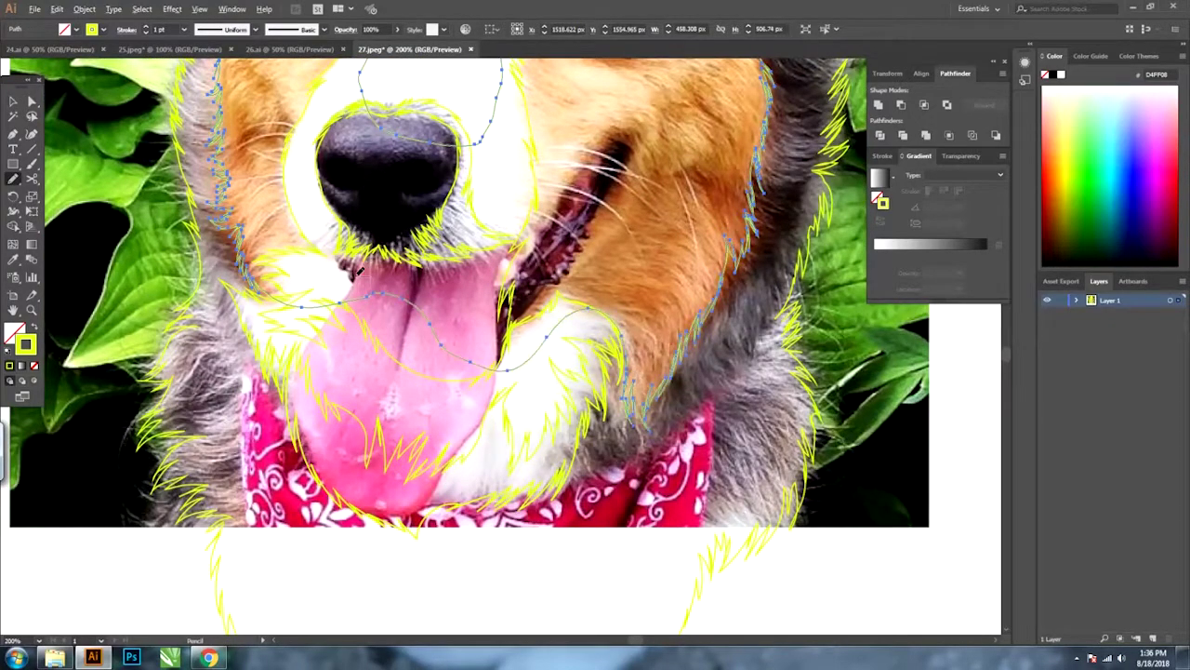
pyautogui.hotkey('ctrl', '-')
pyautogui.press('v')
pyautogui.hotkey('ctrl', '-')
pyautogui.press('a')
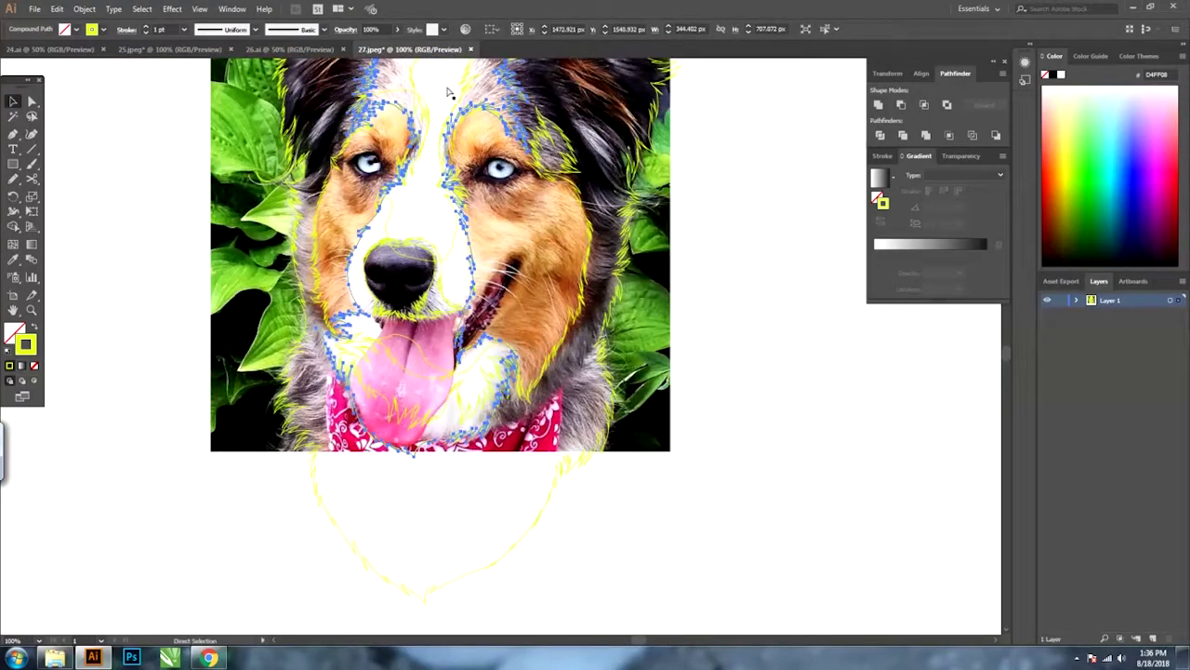
# Draw a fur line down the right cheek beside the mouth, then check the face outline.
pyautogui.press('v')
pyautogui.click(766, 303)
pyautogui.hotkey('ctrl', '-')
pyautogui.hotkey('ctrl', '+')
pyautogui.hotkey('ctrl', '+')
pyautogui.press('n')
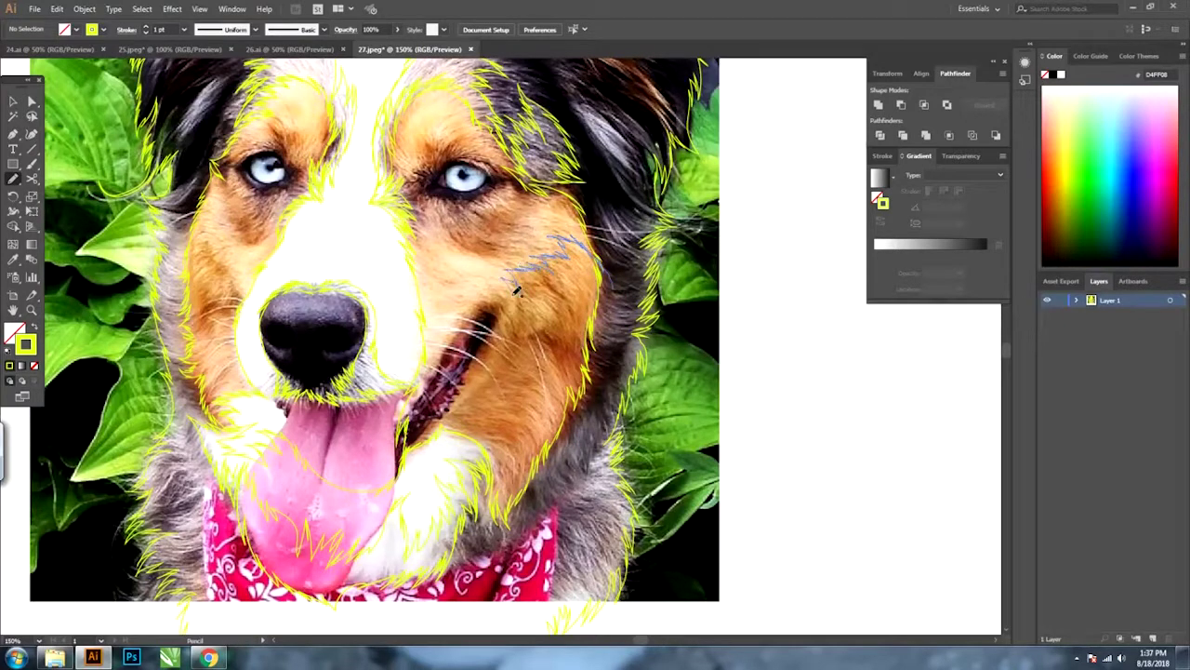
pyautogui.moveTo(435, 378); pyautogui.dragTo(404, 524)
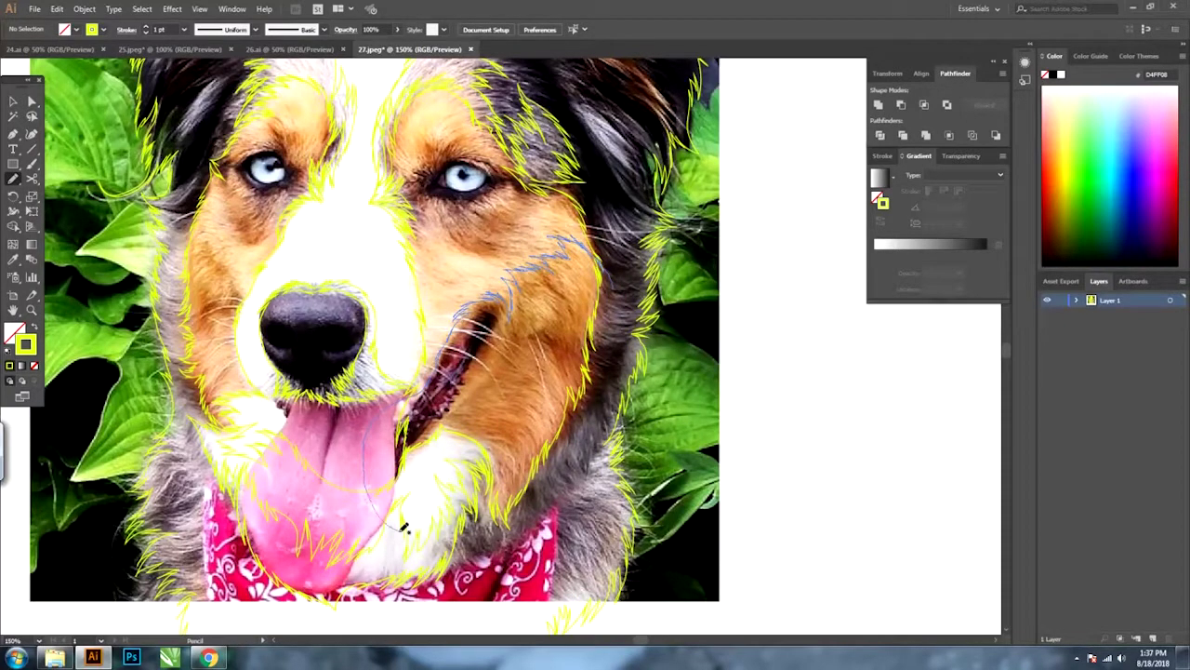
pyautogui.press('v')
pyautogui.click(516, 181)
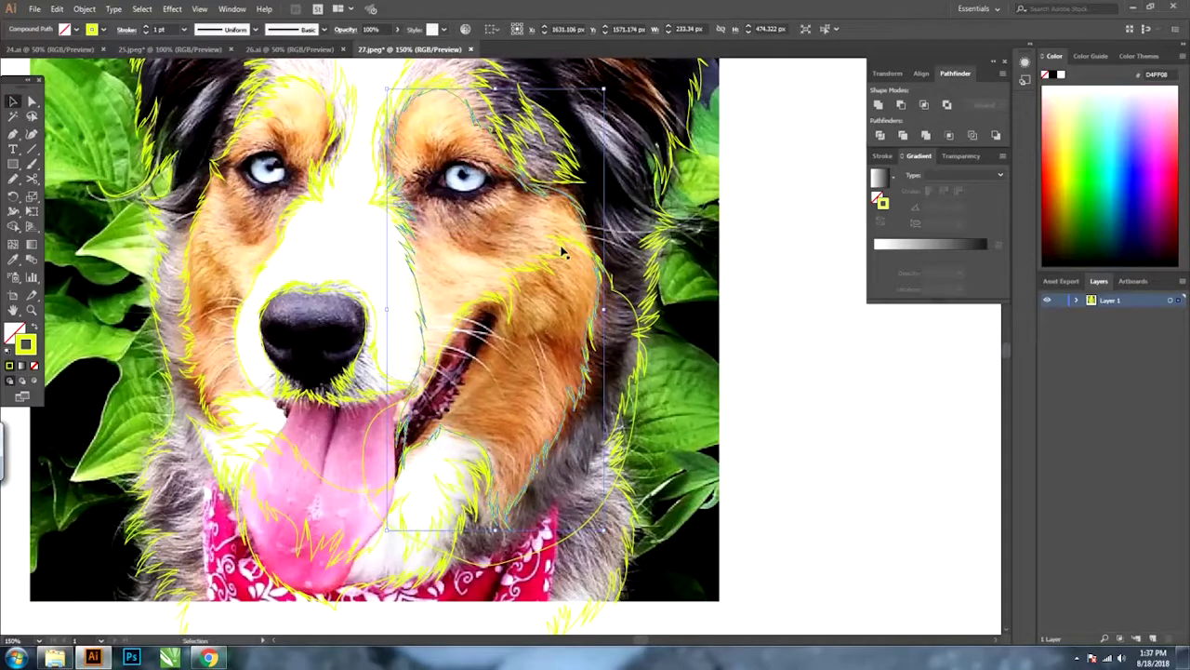
pyautogui.click(813, 306)
# Trace fur along the lower, outer and upper right cheek, looping around from the eye.
pyautogui.hotkey('ctrl', '+')
pyautogui.hotkey('ctrl', '+')
pyautogui.press('n')
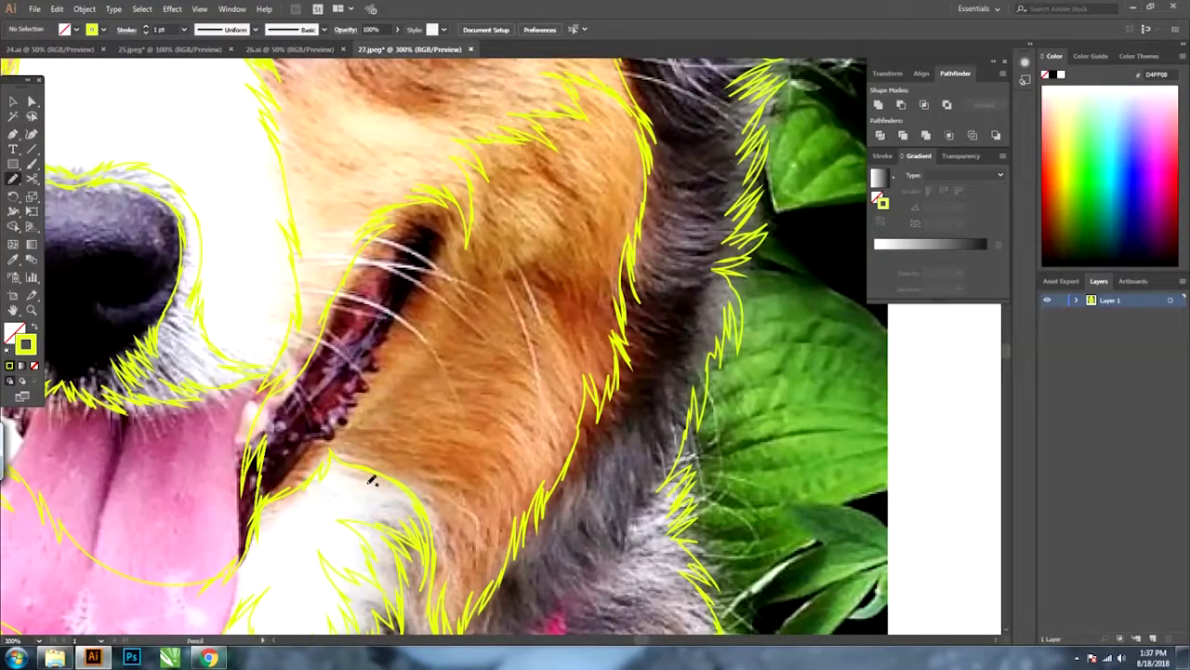
pyautogui.moveTo(371, 479); pyautogui.dragTo(451, 546)
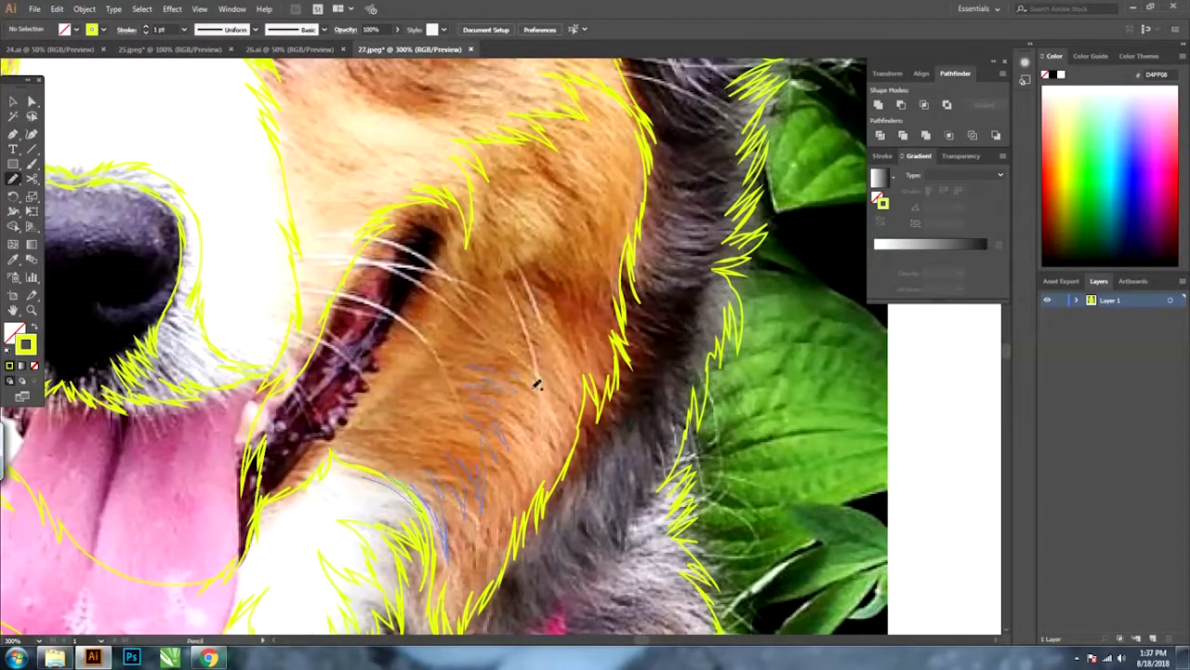
pyautogui.moveTo(598, 446)
pyautogui.mouseDown()
pyautogui.moveTo(662, 177)
pyautogui.moveTo(614, 226)
pyautogui.mouseUp()
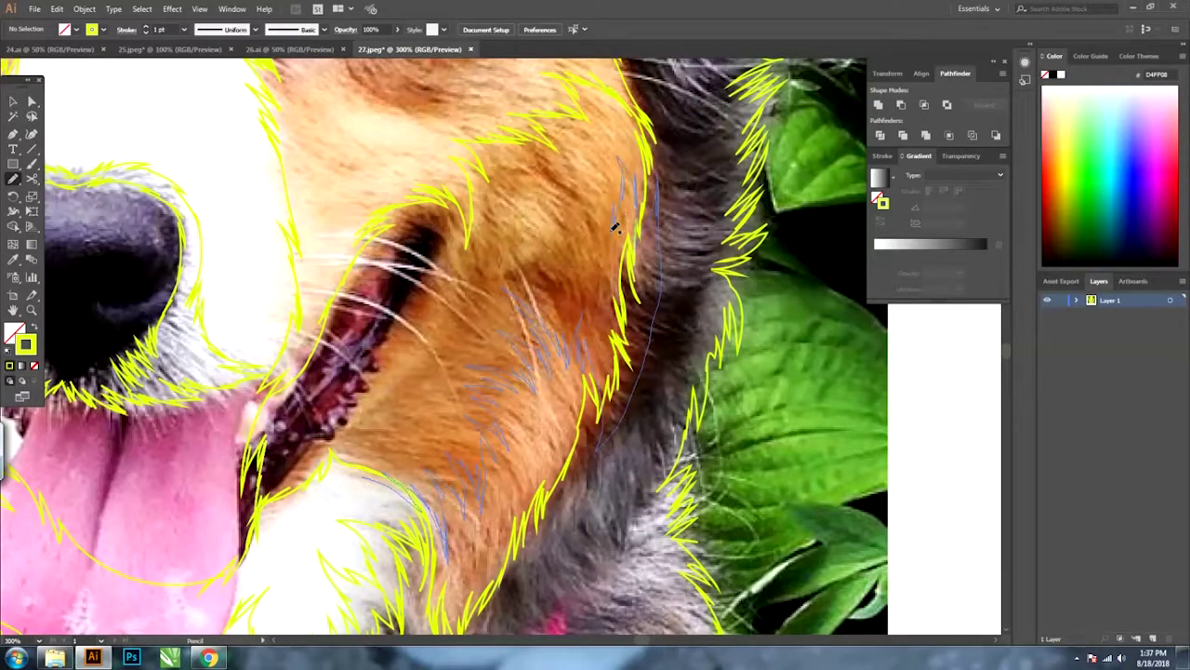
pyautogui.moveTo(553, 154); pyautogui.dragTo(477, 182)
pyautogui.moveTo(456, 237)
pyautogui.mouseDown()
pyautogui.moveTo(208, 456)
pyautogui.moveTo(364, 478)
pyautogui.mouseUp()
pyautogui.hotkey('ctrl', 'a')
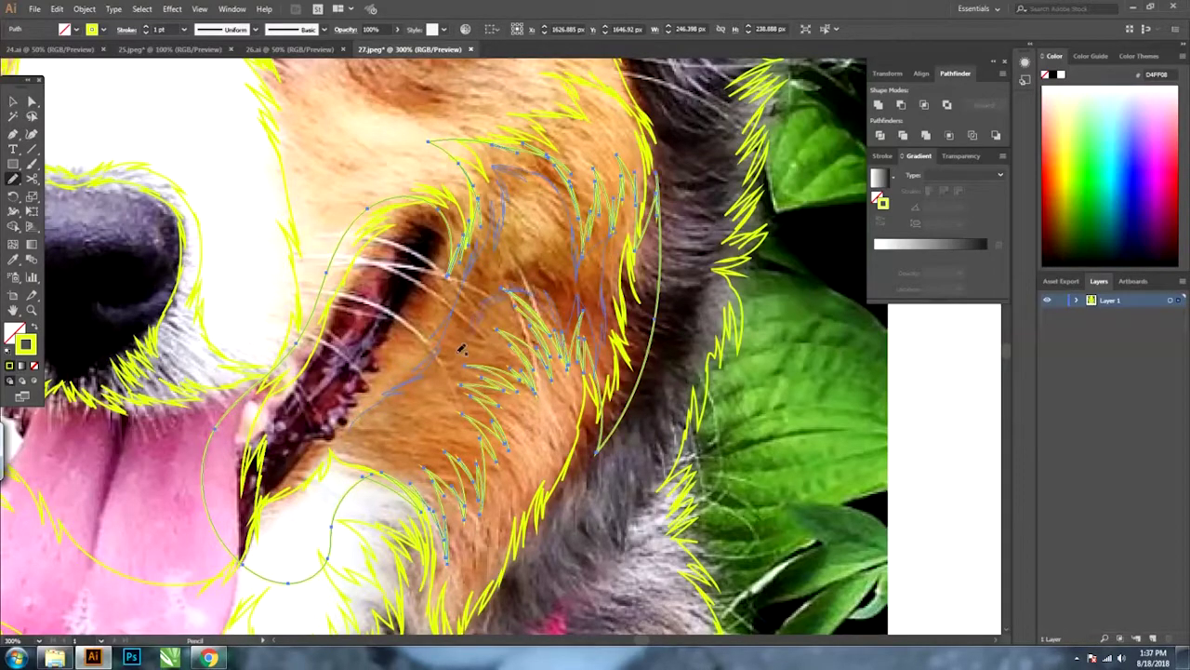
pyautogui.scroll(-2, 398, 403)
pyautogui.scroll(-3, 398, 403)
# Inspect the cheek and eye strokes' anchor points with Direct Selection, then select them together.
pyautogui.press('a')
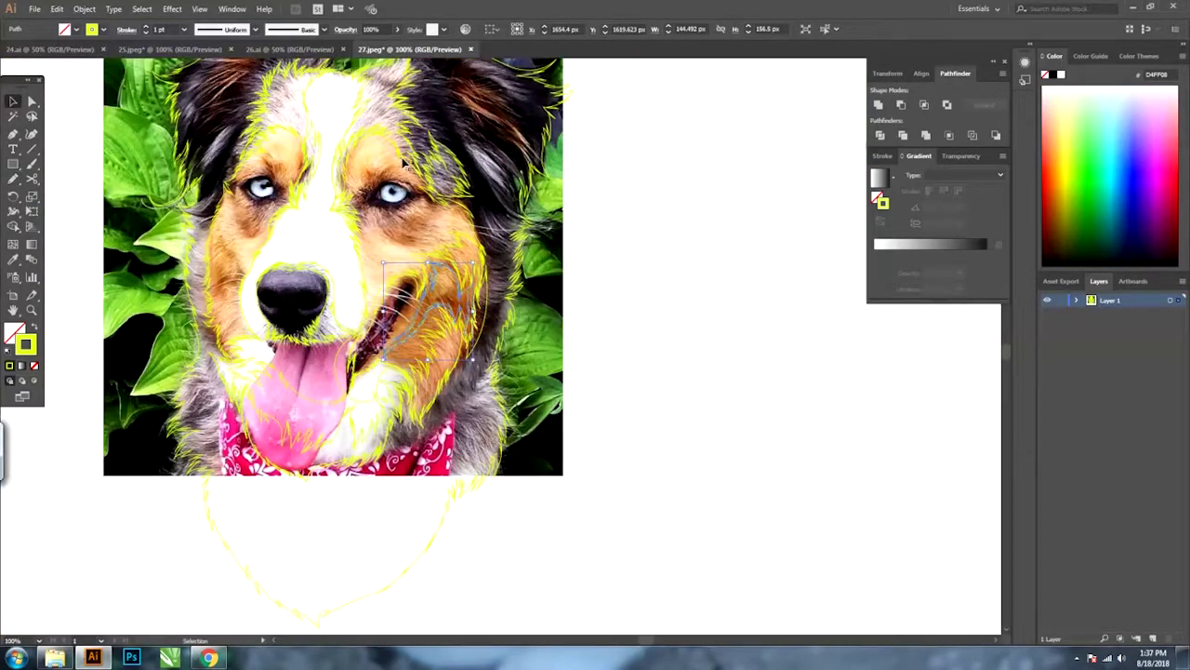
pyautogui.scroll(3, 500, 288)
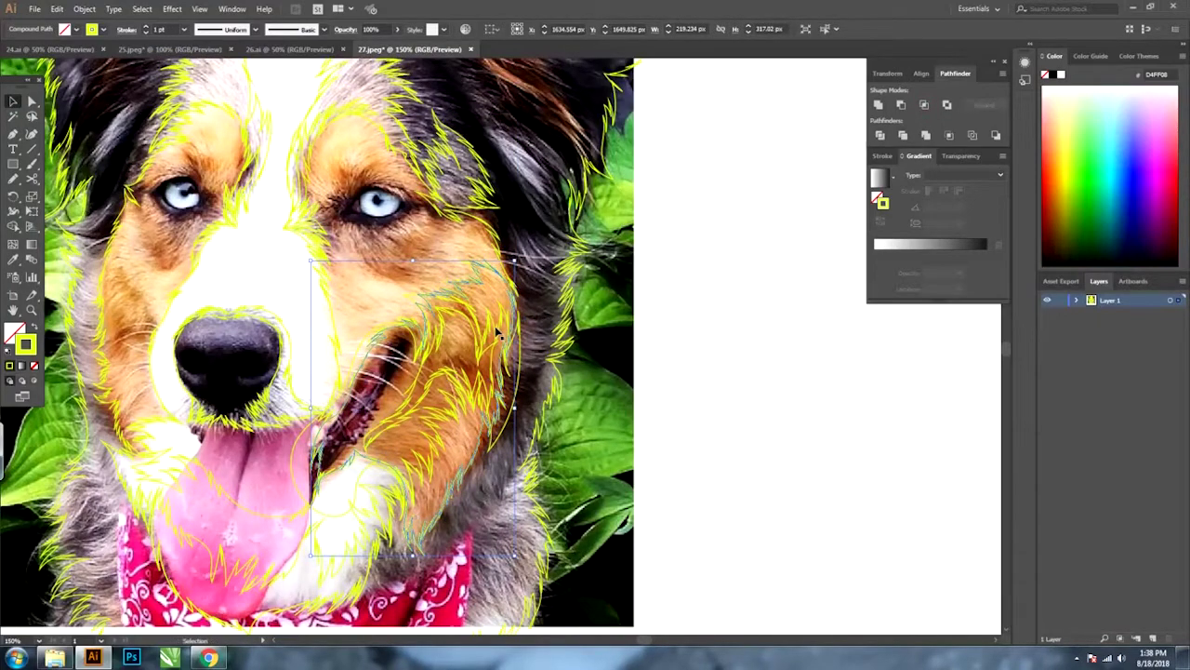
pyautogui.keyDown('shift'); pyautogui.click(474, 287); pyautogui.keyUp('shift')
pyautogui.hotkey('ctrl', 'shift', 'a')
pyautogui.scroll(-1, 502, 279)
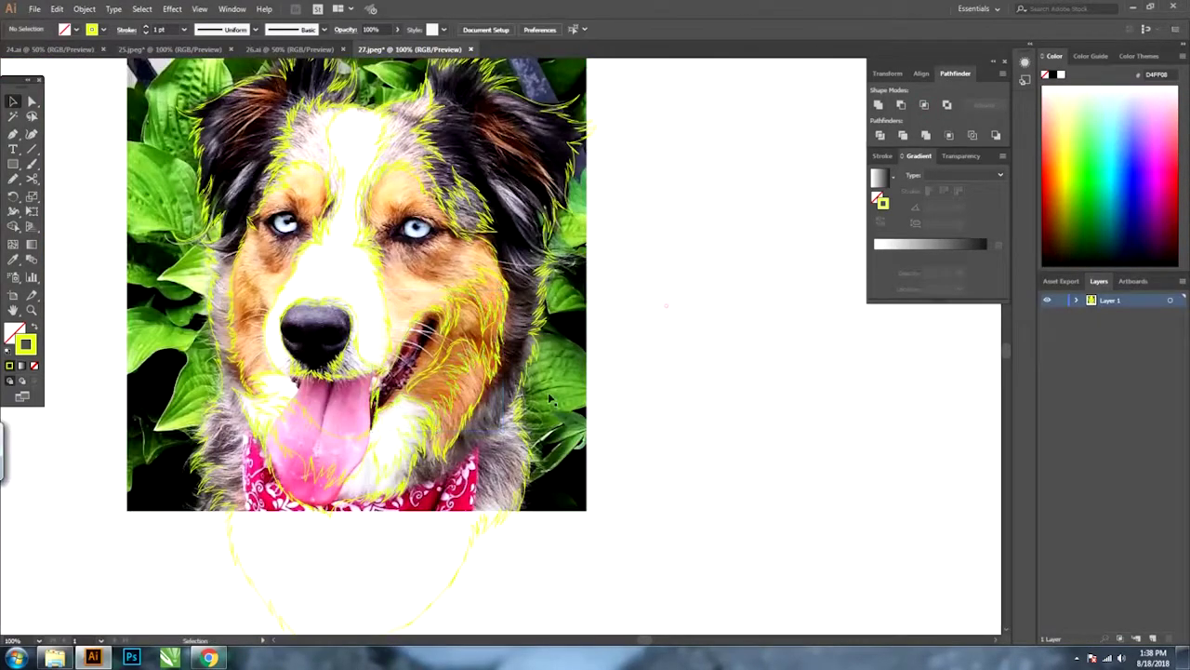
pyautogui.scroll(2, 526, 249)
pyautogui.press('n')
pyautogui.press('a')
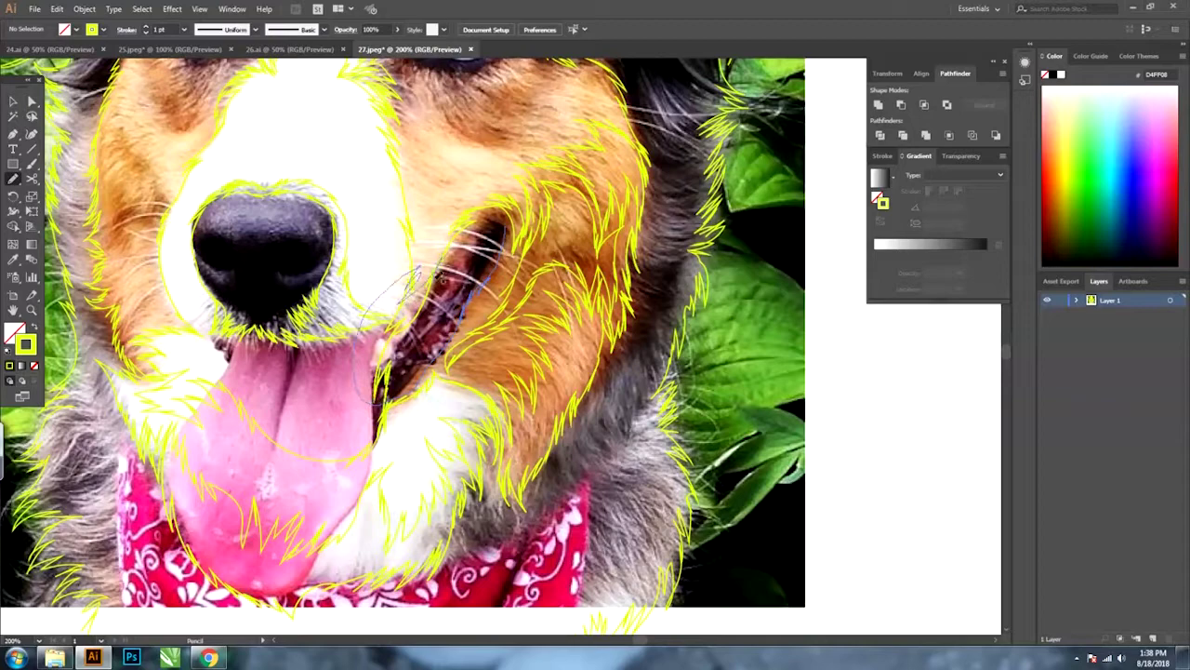
pyautogui.moveTo(377, 406); pyautogui.dragTo(503, 253)
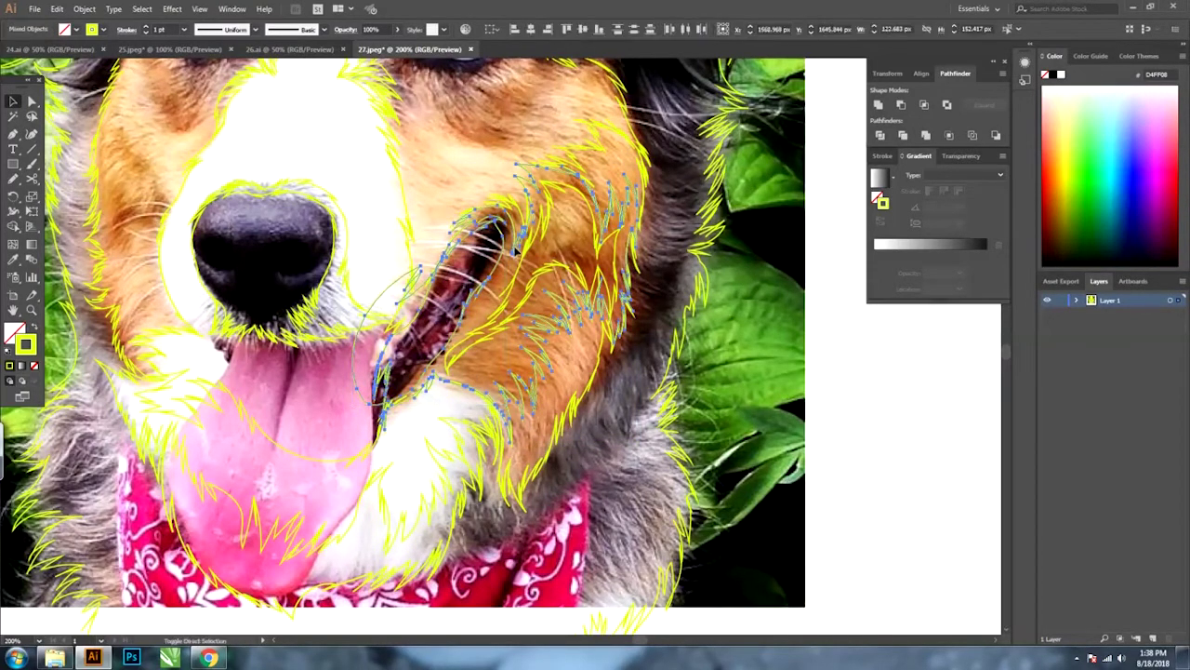
pyautogui.moveTo(372, 313); pyautogui.dragTo(492, 213)
pyautogui.scroll(1, 511, 199)
pyautogui.press('n')
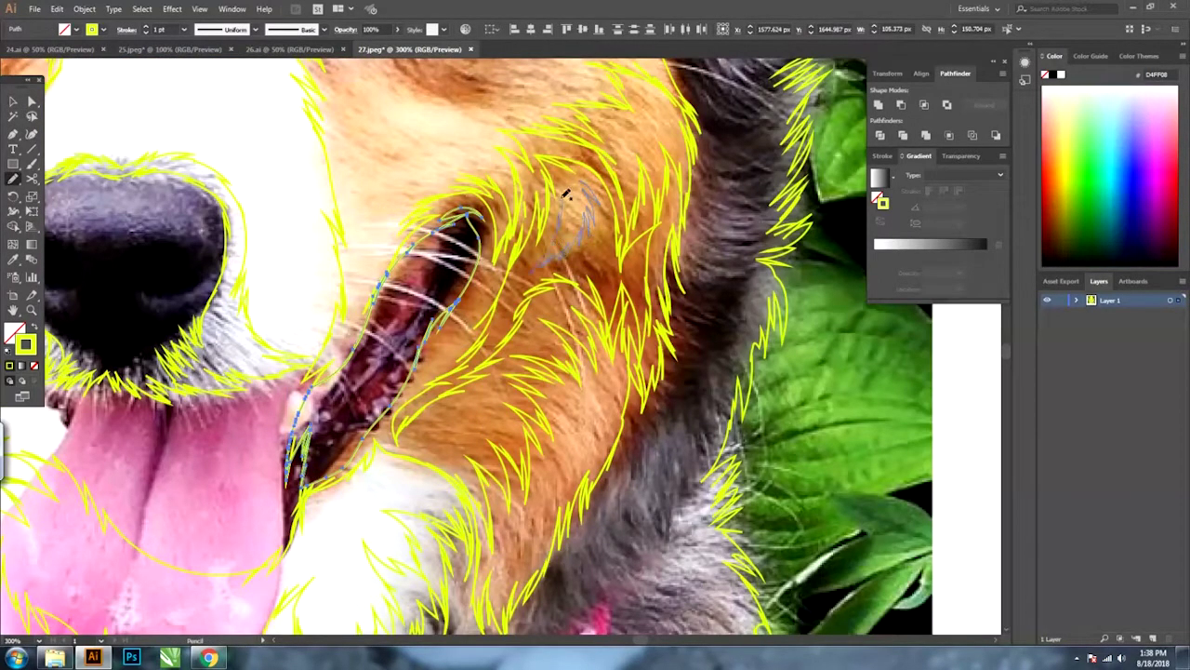
pyautogui.press('v')
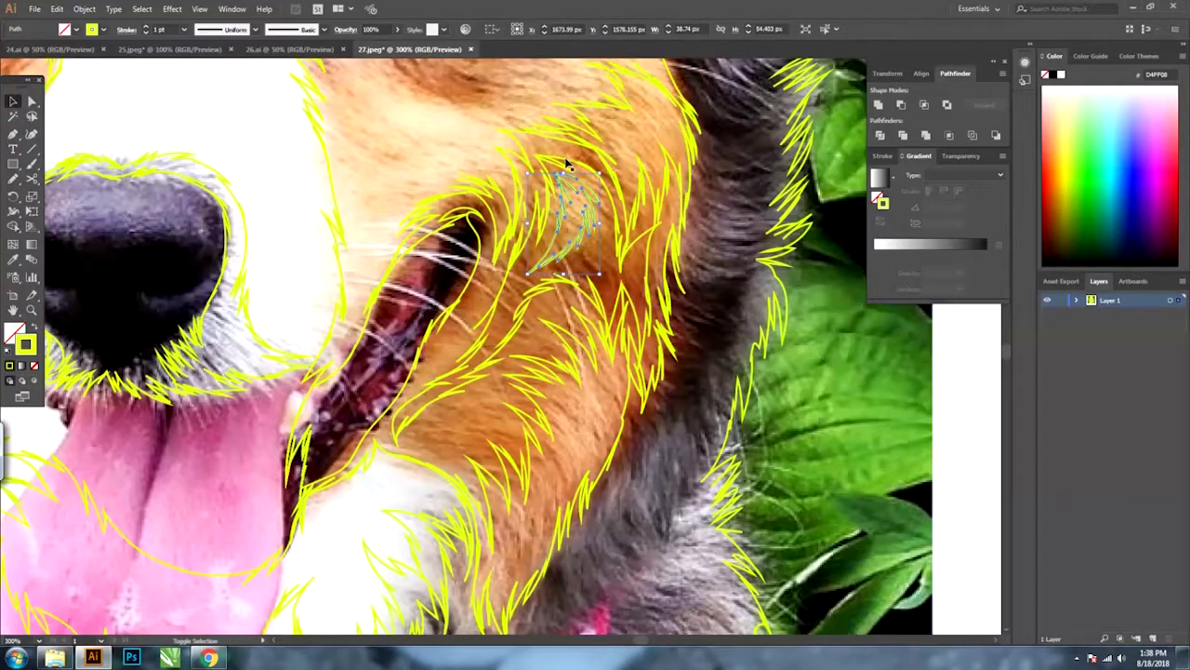
pyautogui.click(563, 165)
# Fit the image in view and draw fur strands near the right eye and along the cheek.
pyautogui.hotkey('ctrl', '0')
pyautogui.click(800, 366)
pyautogui.keyDown('alt'); pyautogui.scroll(5, 446, 195); pyautogui.keyUp('alt')
pyautogui.press('n')
pyautogui.moveTo(421, 166)
pyautogui.mouseDown()
pyautogui.moveTo(467, 224)
pyautogui.moveTo(573, 153)
pyautogui.moveTo(606, 170)
pyautogui.mouseUp()
pyautogui.moveTo(758, 307)
pyautogui.mouseDown()
pyautogui.moveTo(704, 319)
pyautogui.moveTo(713, 364)
pyautogui.moveTo(558, 394)
pyautogui.moveTo(518, 377)
pyautogui.moveTo(496, 394)
pyautogui.moveTo(402, 201)
pyautogui.mouseUp()
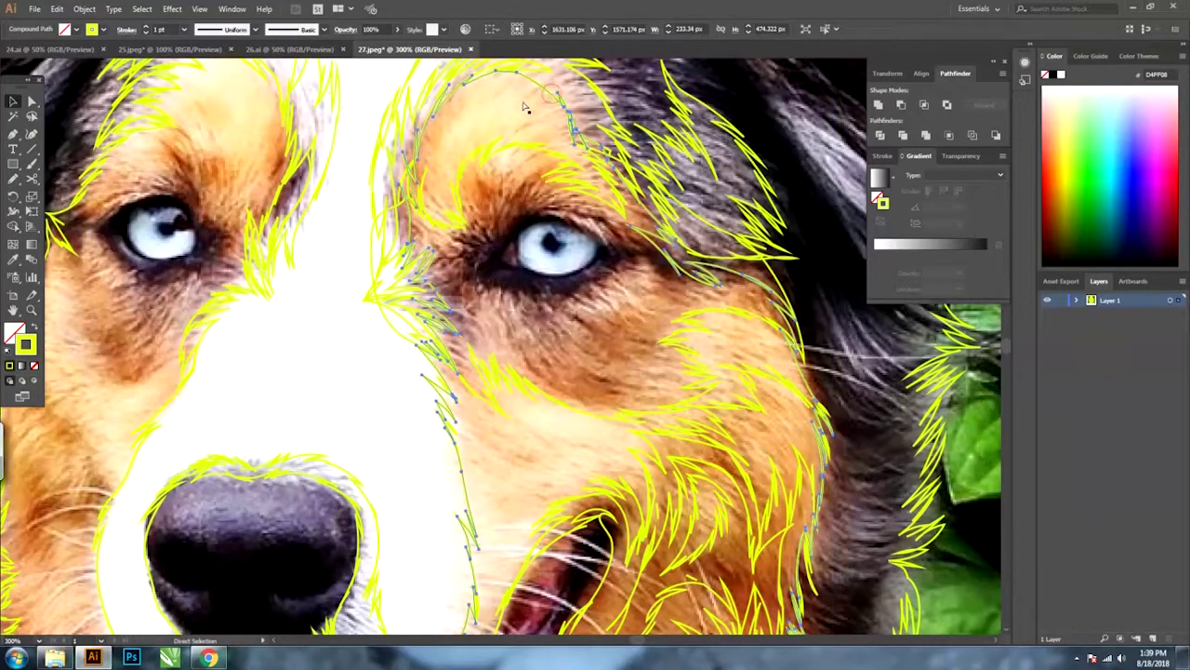
# Merge the eye fur group with a Pathfinder shape mode, then draw strands around and below the eye.
pyautogui.click(545, 151)
pyautogui.click(925, 136)
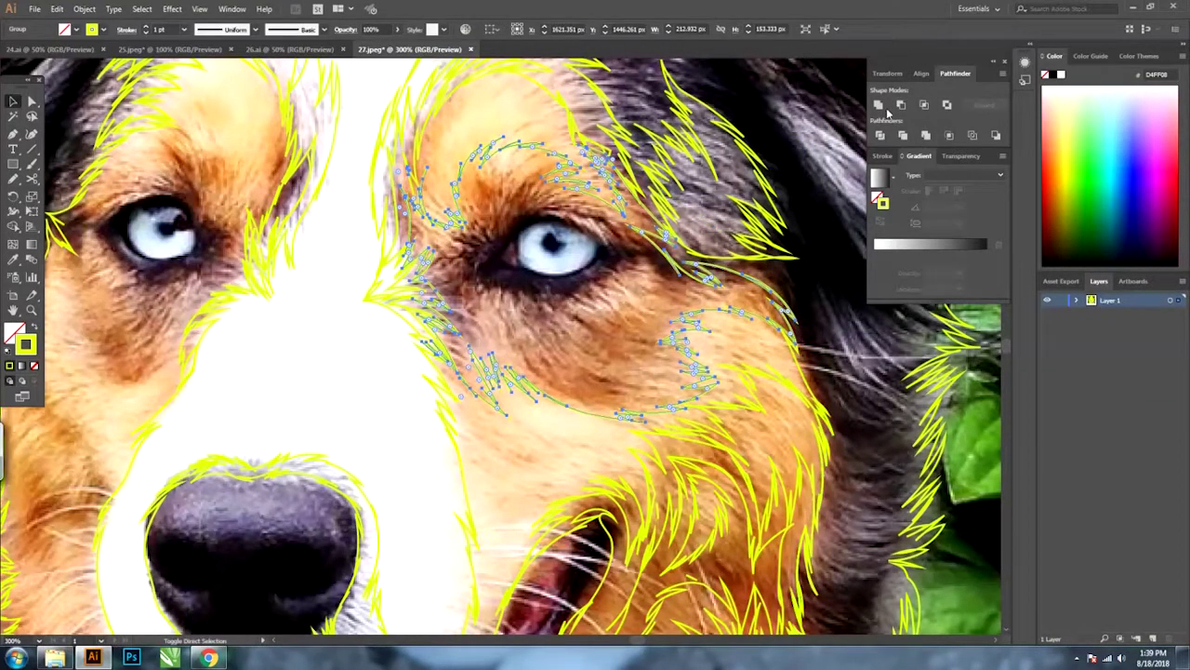
pyautogui.press('n')
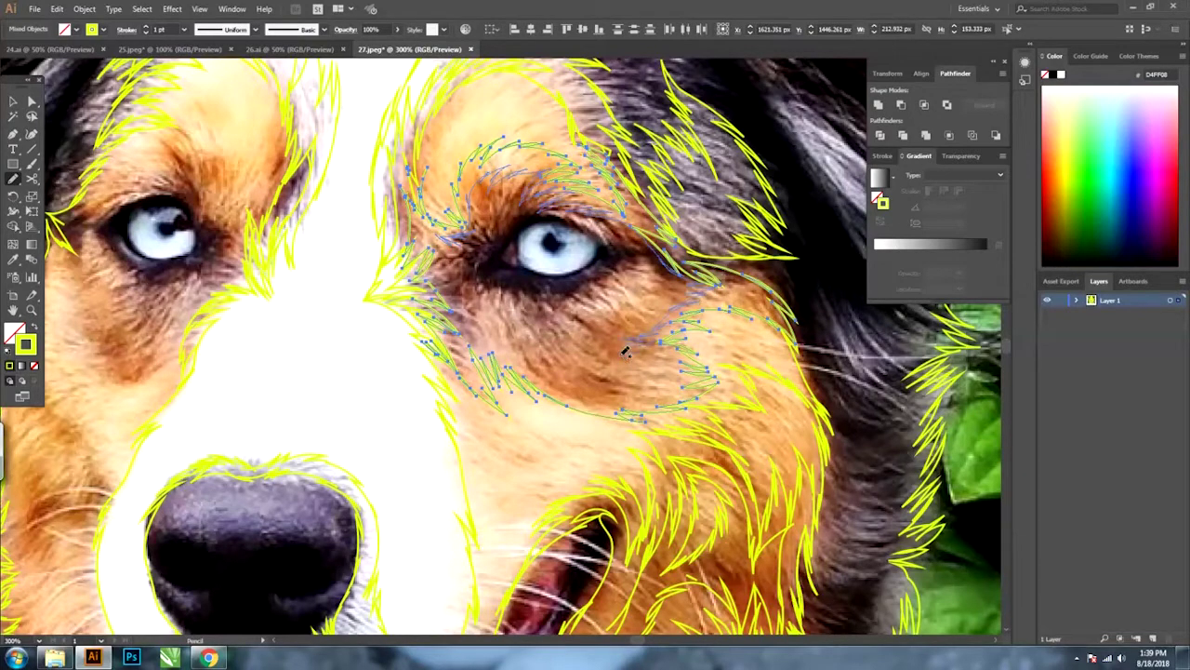
pyautogui.moveTo(637, 383); pyautogui.dragTo(437, 225)
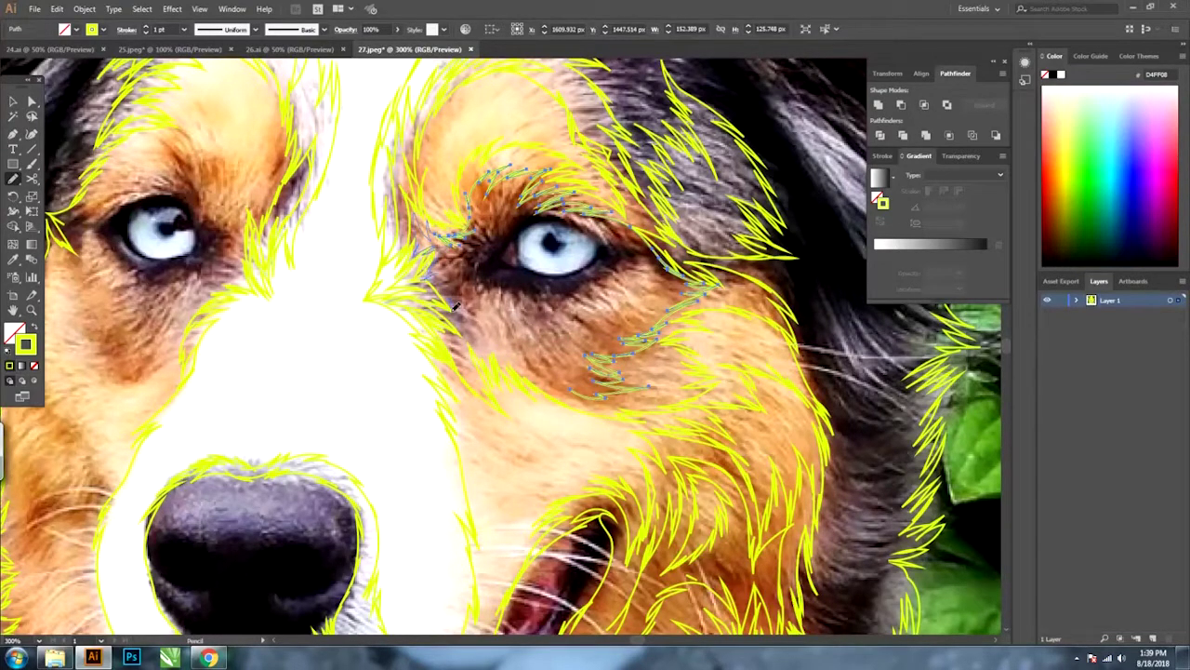
pyautogui.moveTo(563, 383); pyautogui.dragTo(524, 421)
pyautogui.moveTo(554, 350); pyautogui.dragTo(597, 350)
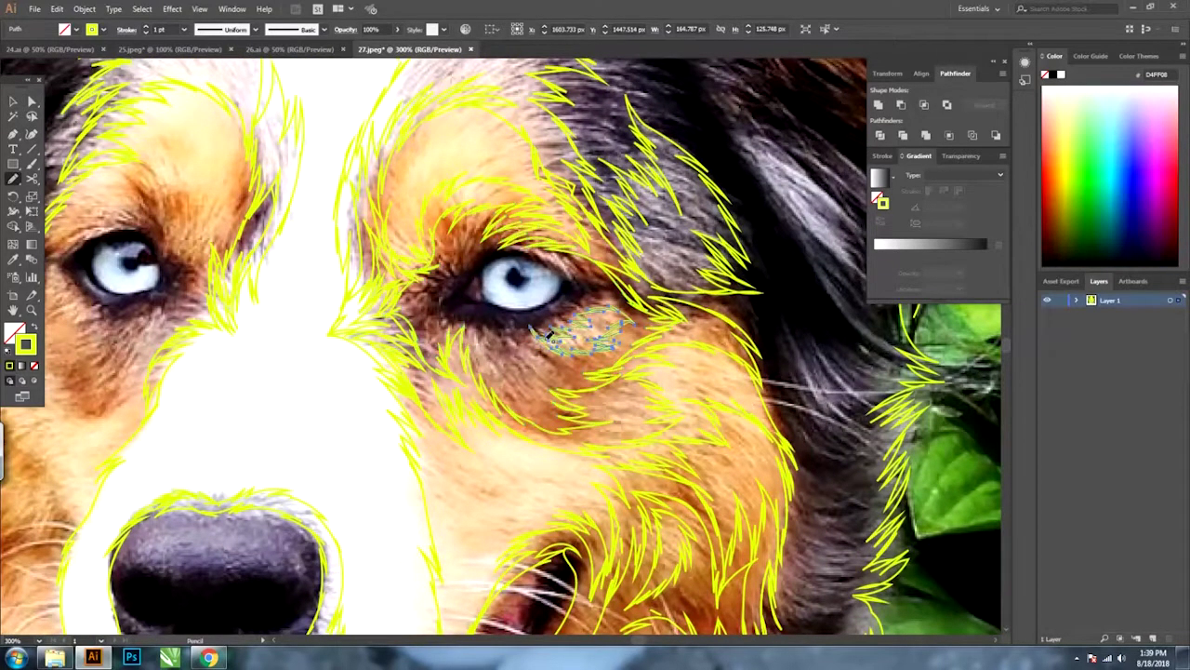
# Group the new eye strokes, zoom in, and trace more fur around the eye.
pyautogui.press('v')
pyautogui.hotkey('ctrl', 'g')
pyautogui.hotkey('ctrl', '=')
pyautogui.press('n')
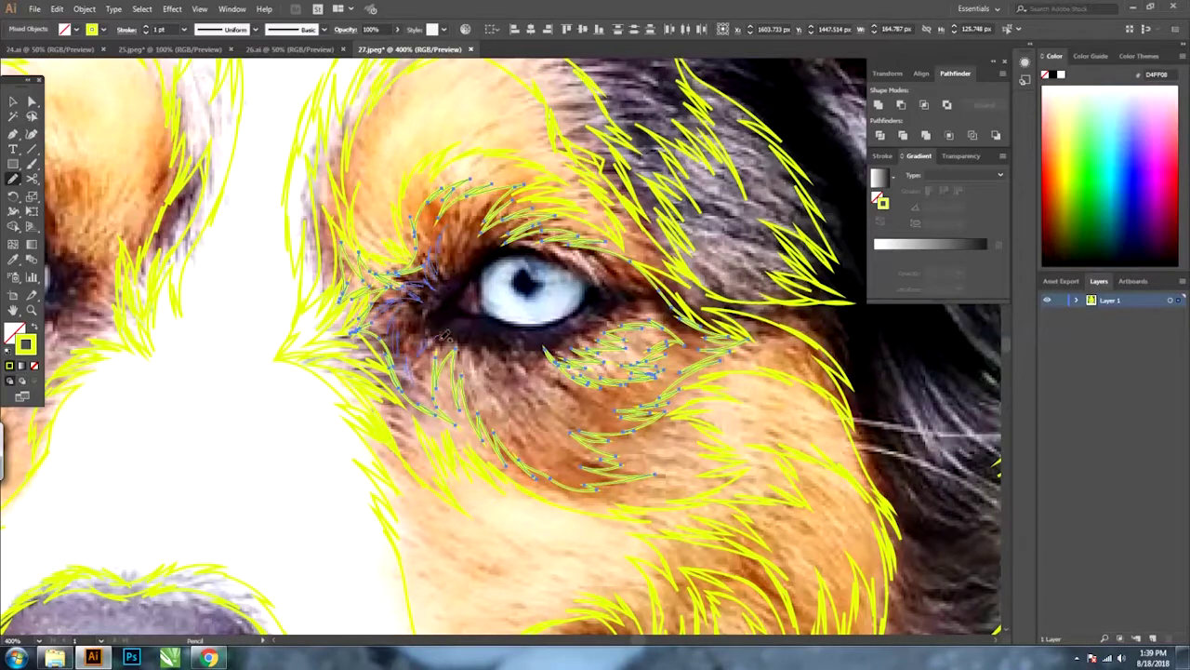
pyautogui.moveTo(681, 326); pyautogui.dragTo(449, 221)
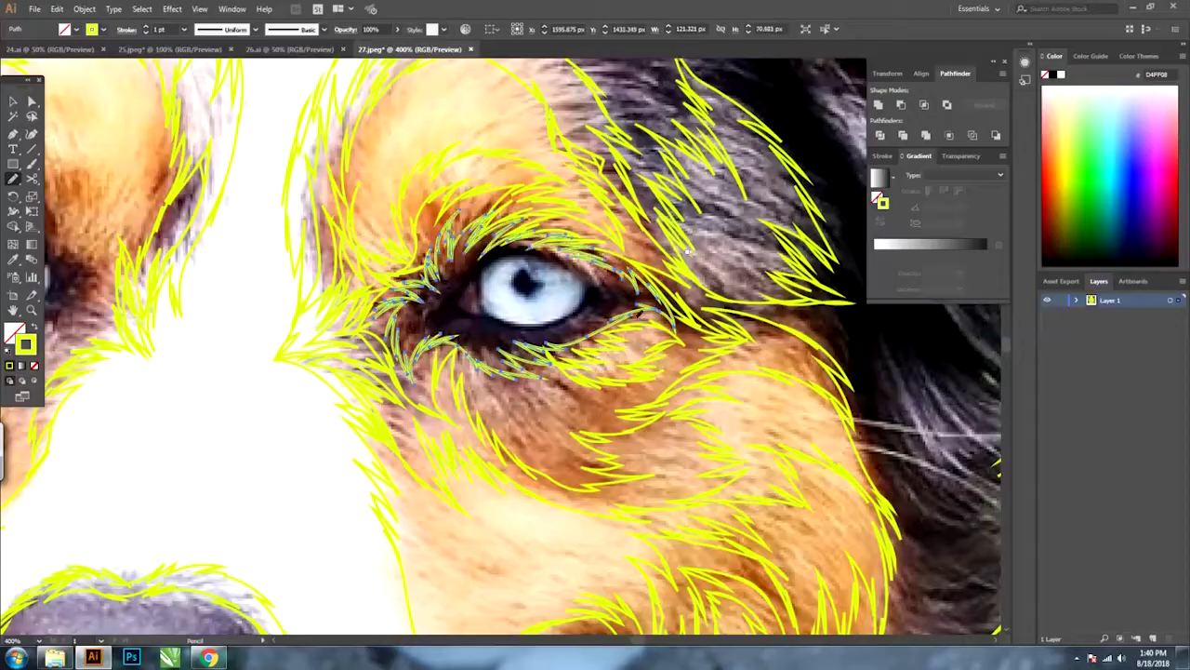
# Draw yellow Pencil fur strands over the left eye's brow and down beside the eye.
pyautogui.scroll(2, 430, 188)
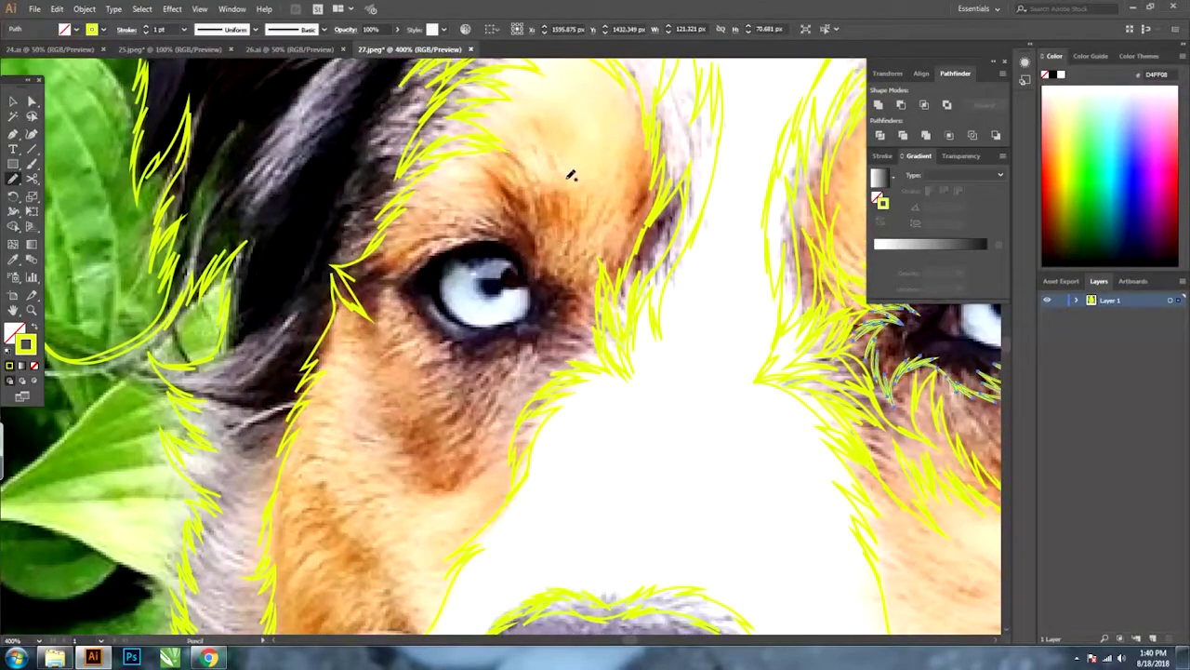
pyautogui.moveTo(419, 191); pyautogui.dragTo(363, 321)
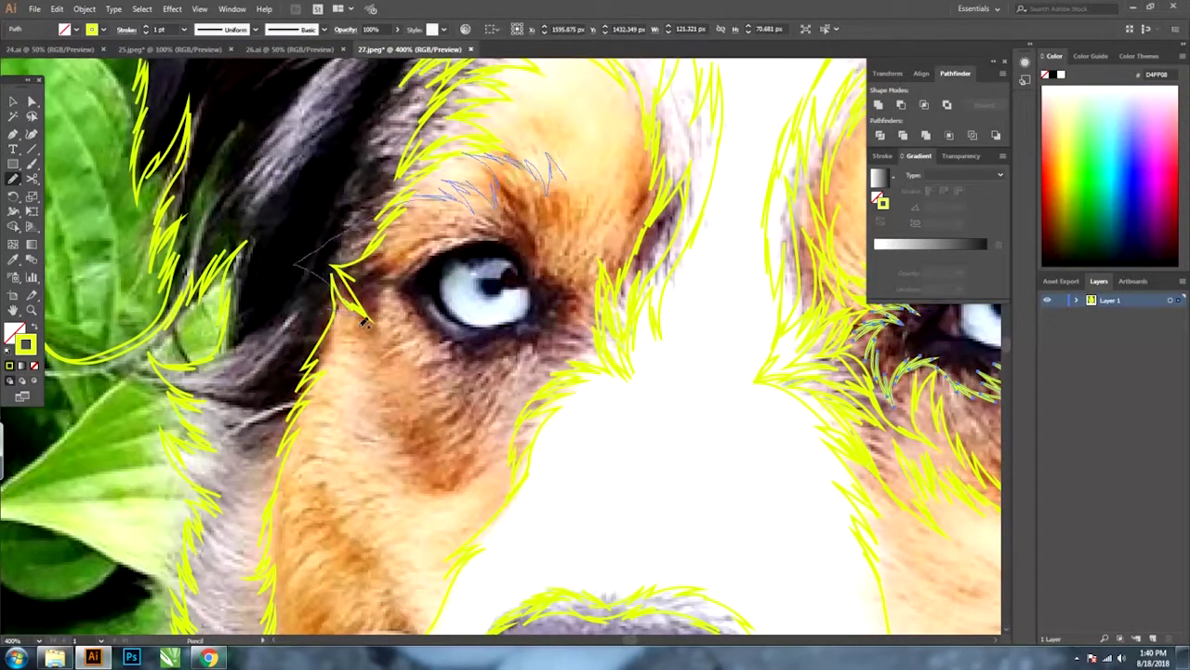
pyautogui.moveTo(396, 456); pyautogui.dragTo(475, 485)
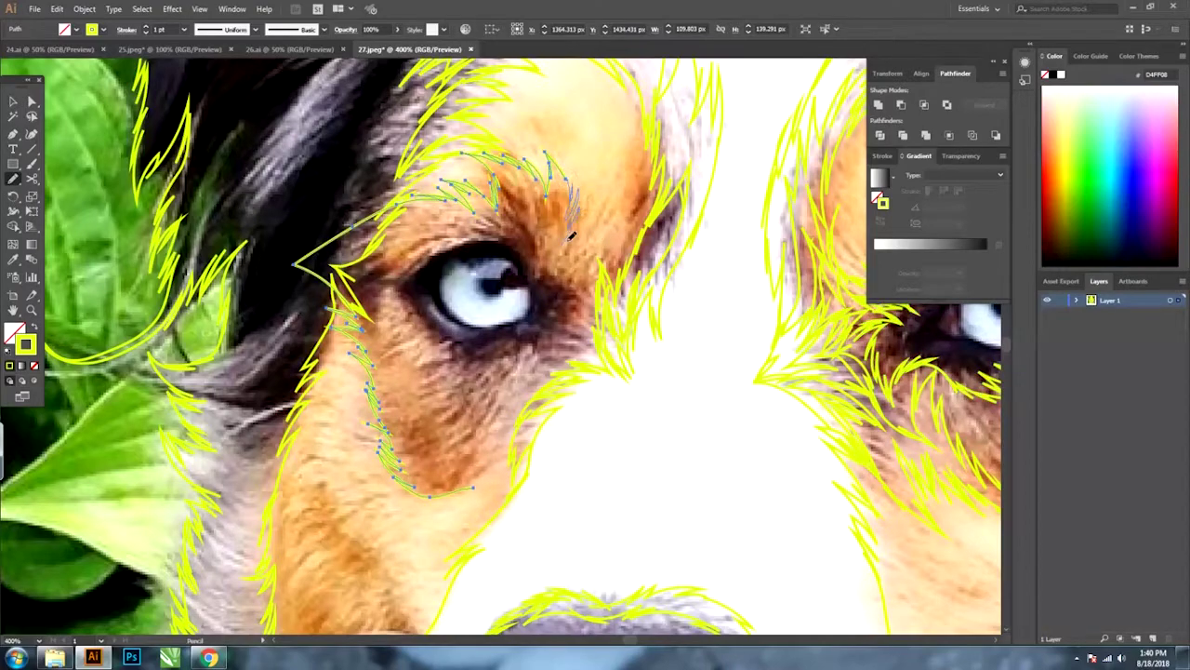
pyautogui.moveTo(652, 73); pyautogui.dragTo(577, 447)
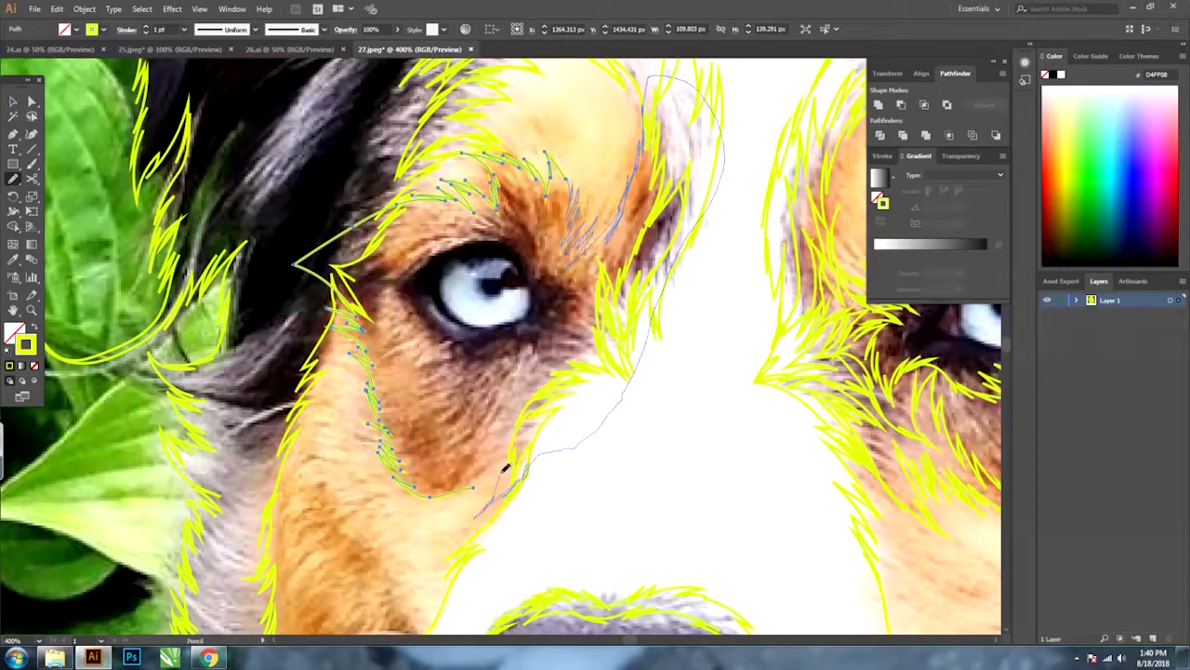
pyautogui.moveTo(507, 468); pyautogui.dragTo(510, 465)
pyautogui.hotkey('ctrl', '-')
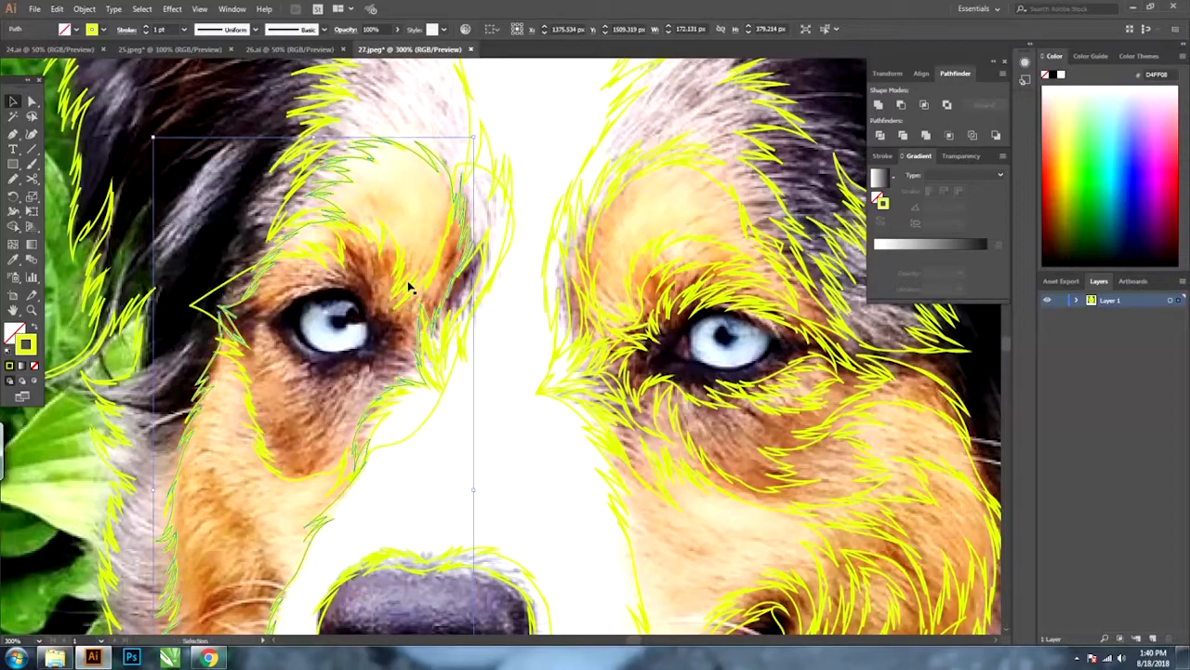
pyautogui.keyDown('shift'); pyautogui.click(412, 285); pyautogui.keyUp('shift')
# Add fur strands along the eye's outer corner, upper and lower lids, and under-eye cheek.
pyautogui.hotkey('ctrl', '+')
pyautogui.hotkey('ctrl', '+')
pyautogui.press('n')
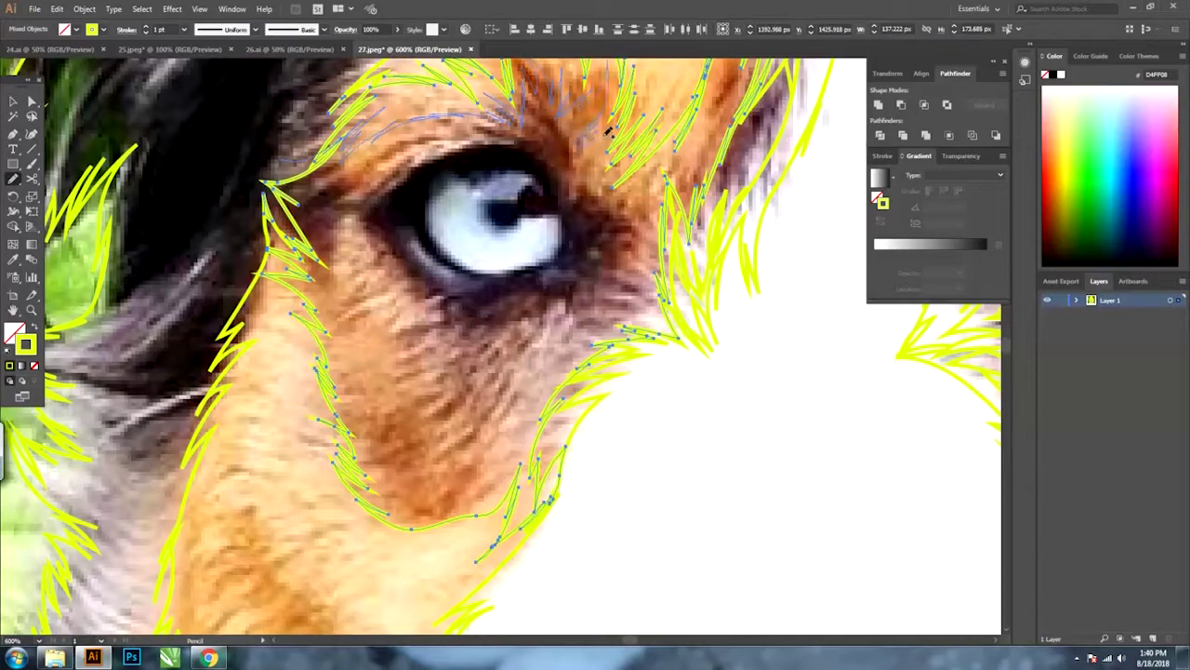
pyautogui.moveTo(218, 181); pyautogui.dragTo(255, 194)
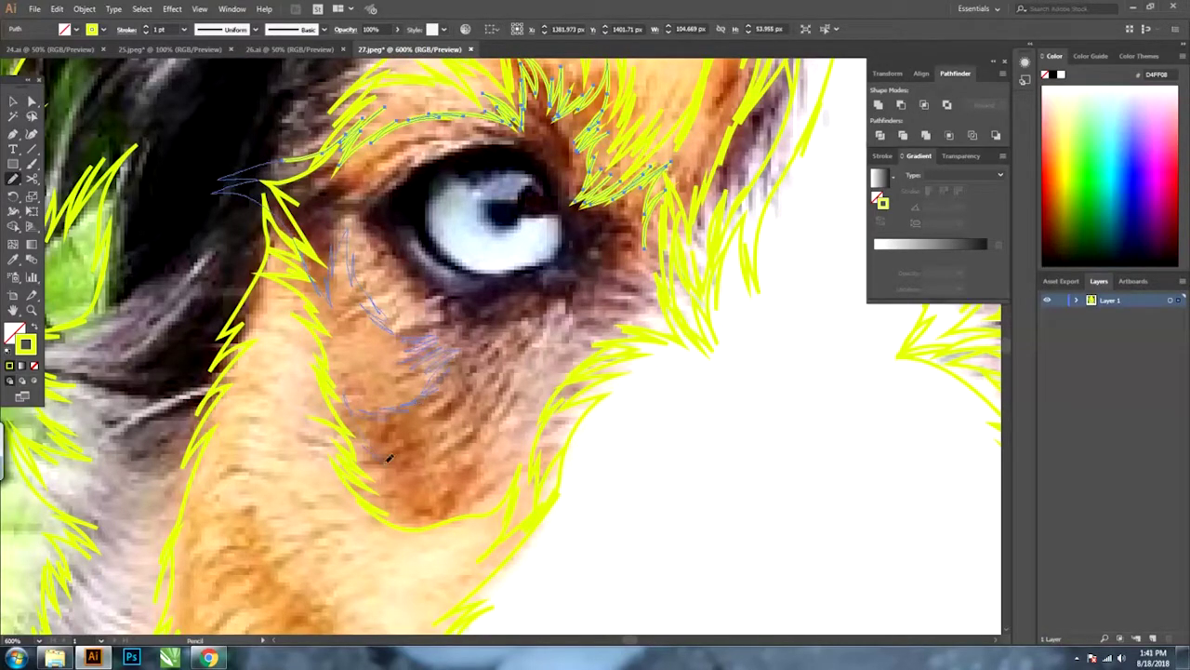
pyautogui.moveTo(389, 458); pyautogui.dragTo(428, 488)
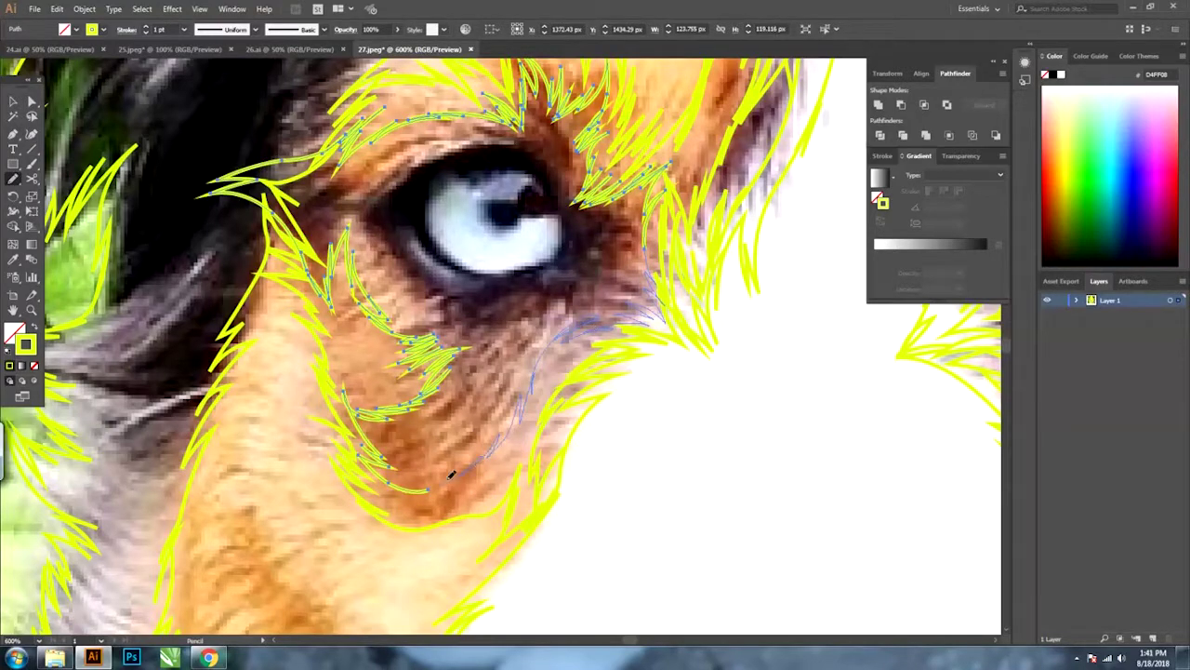
pyautogui.scroll(3, 430, 270)
pyautogui.moveTo(349, 400); pyautogui.dragTo(455, 268)
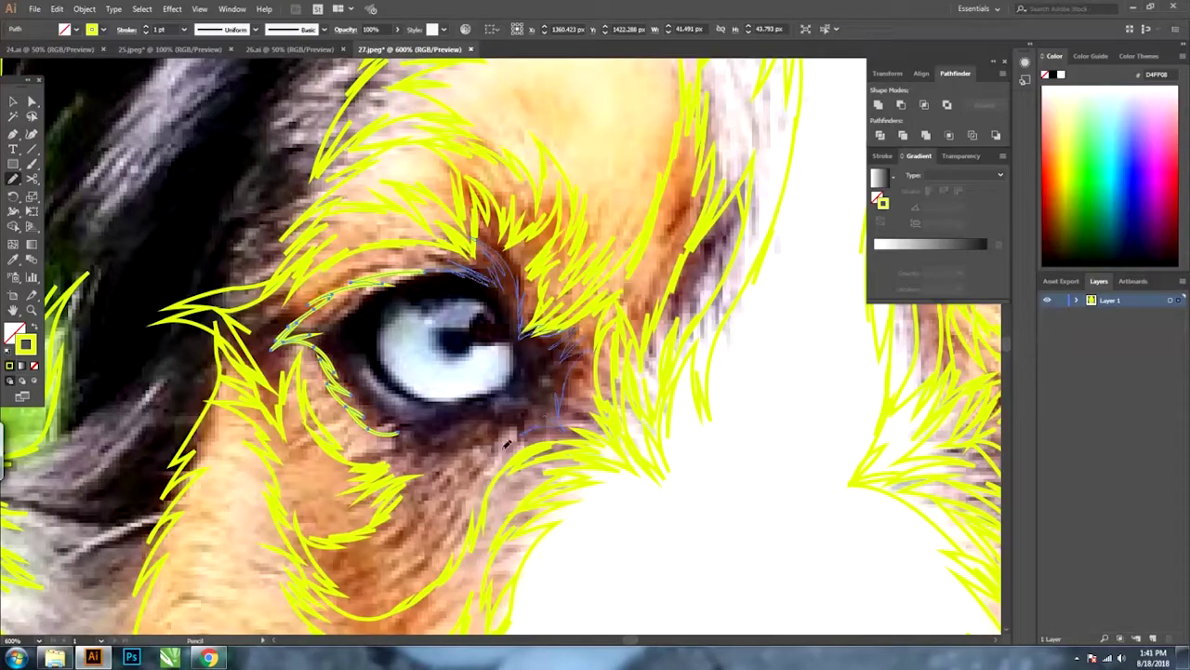
pyautogui.scroll(-5, 404, 440)
pyautogui.scroll(5, 350, 326)
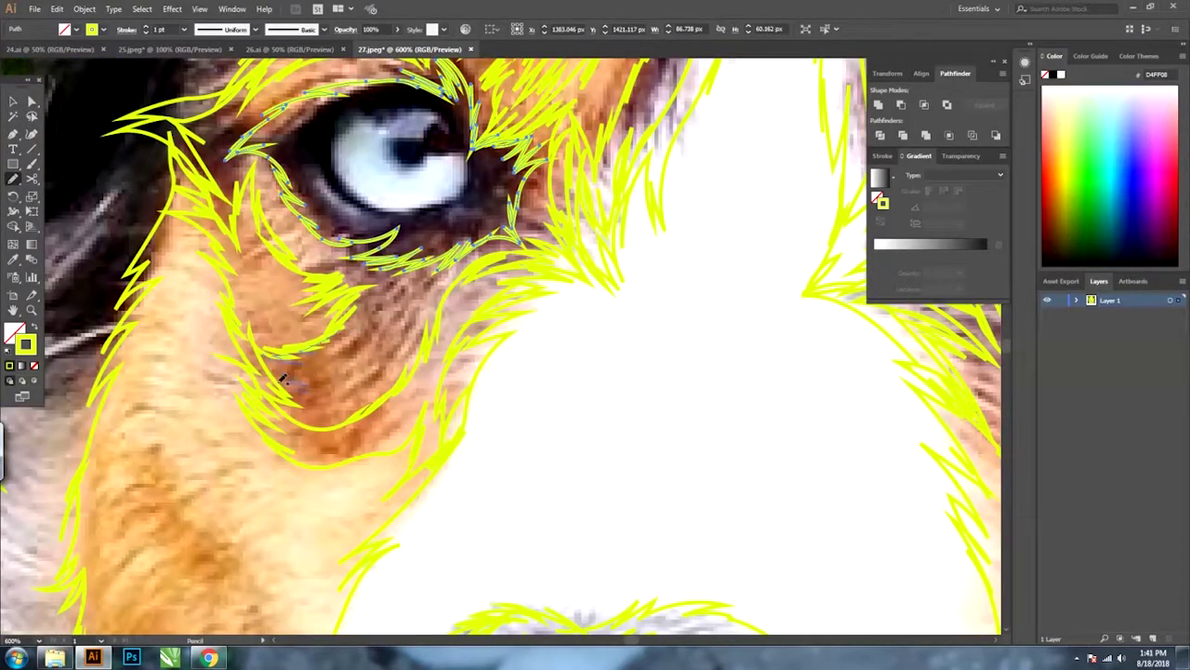
pyautogui.scroll(-3, 369, 330)
# Select the traced fur strokes around the left eye.
pyautogui.press('v')
pyautogui.scroll(-1, 316, 235)
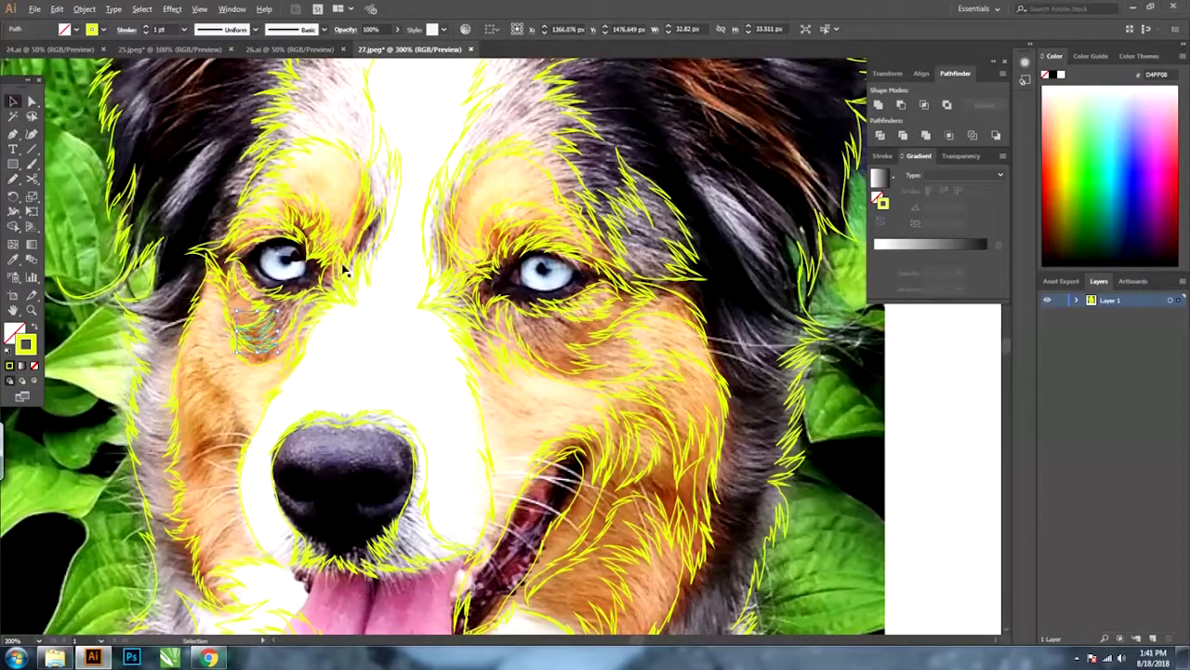
pyautogui.scroll(1, 317, 234)
pyautogui.click(316, 234)
pyautogui.press('a')
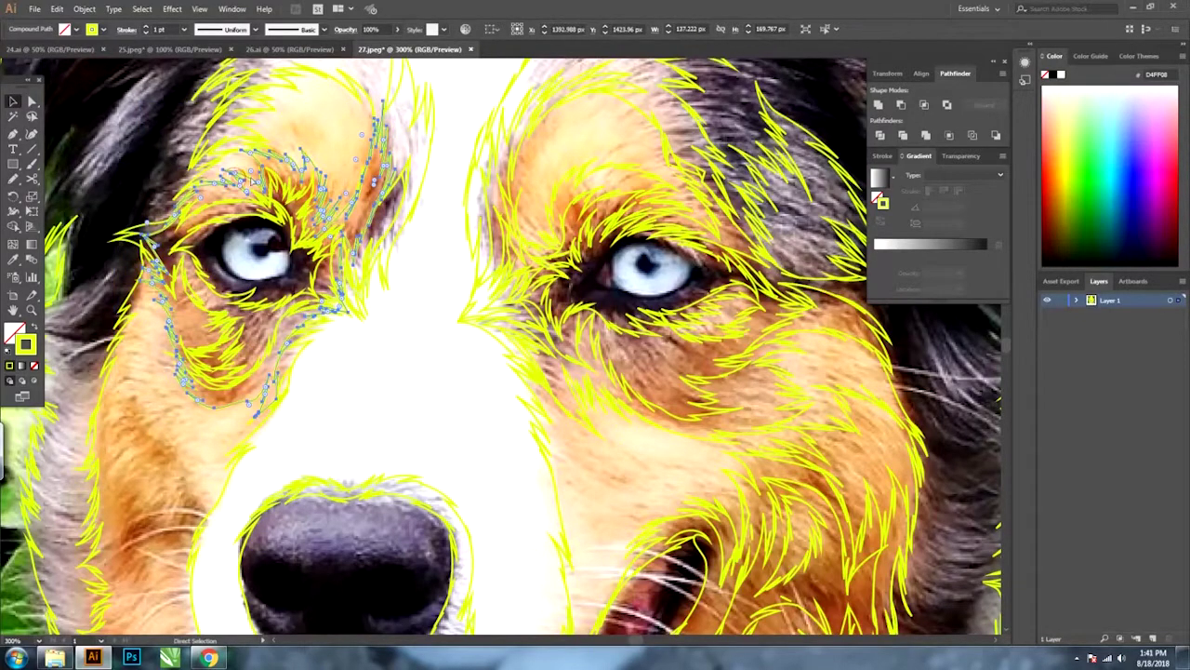
pyautogui.moveTo(102, 65); pyautogui.dragTo(400, 418)
pyautogui.scroll(-3, 407, 233)
pyautogui.scroll(3, 406, 234)
# Draw fur strands down the left side of the muzzle and near the nose.
pyautogui.press('n')
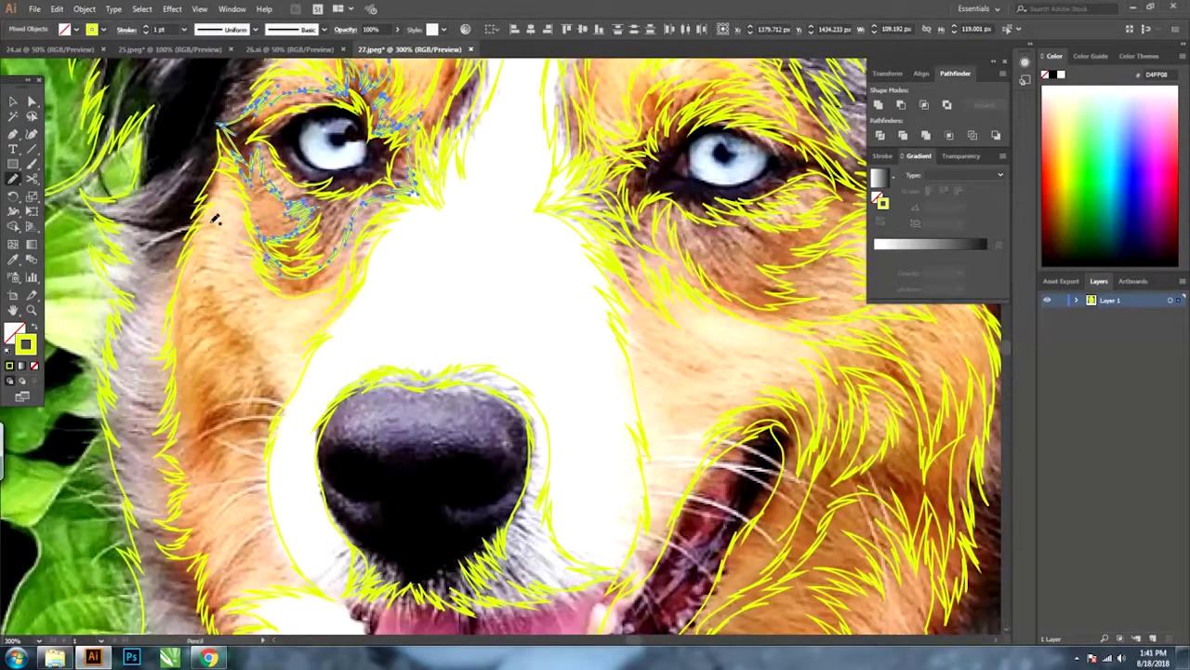
pyautogui.moveTo(279, 383); pyautogui.dragTo(291, 423)
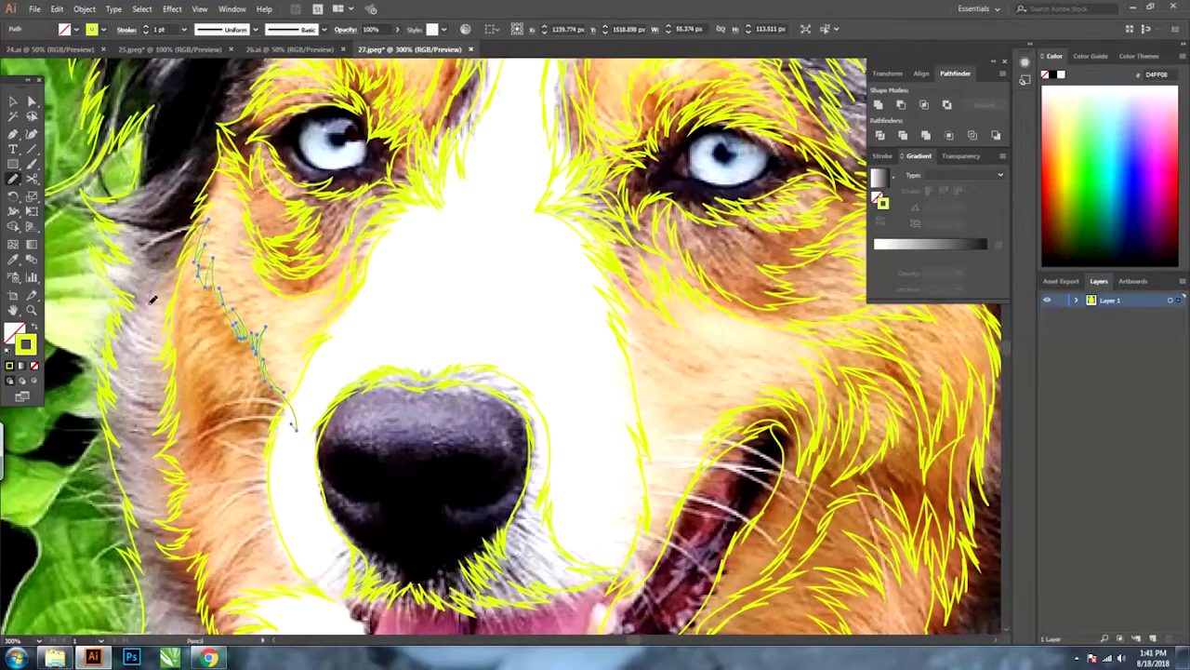
pyautogui.scroll(-3, 292, 418)
pyautogui.moveTo(330, 237); pyautogui.dragTo(356, 382)
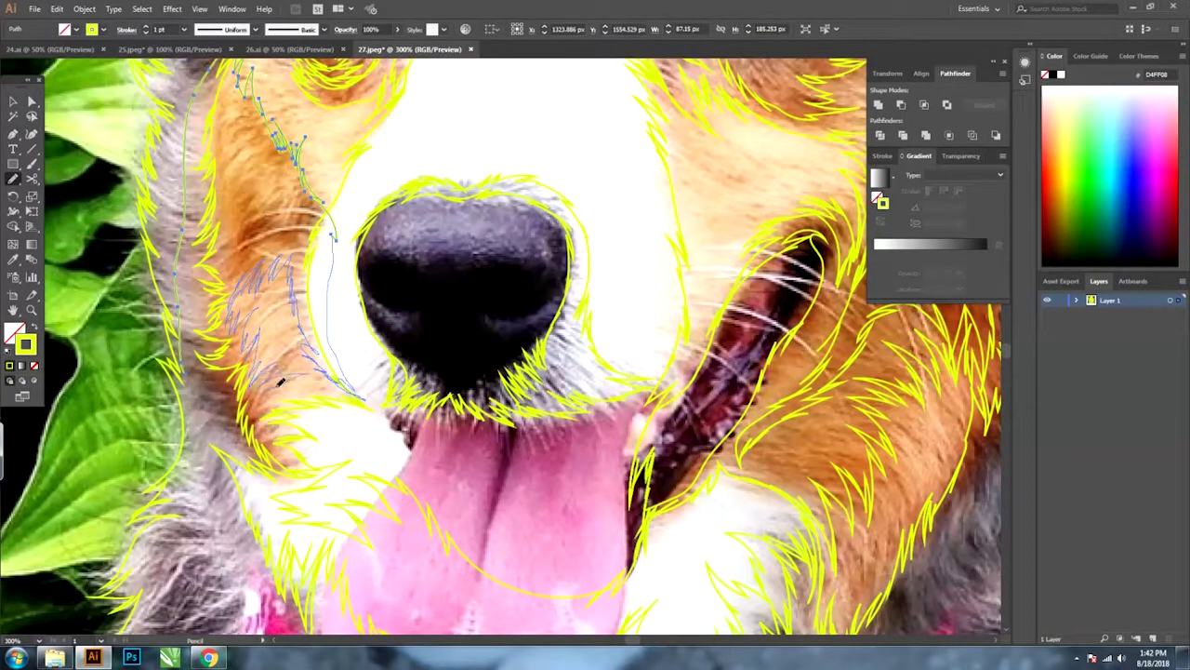
pyautogui.press('v')
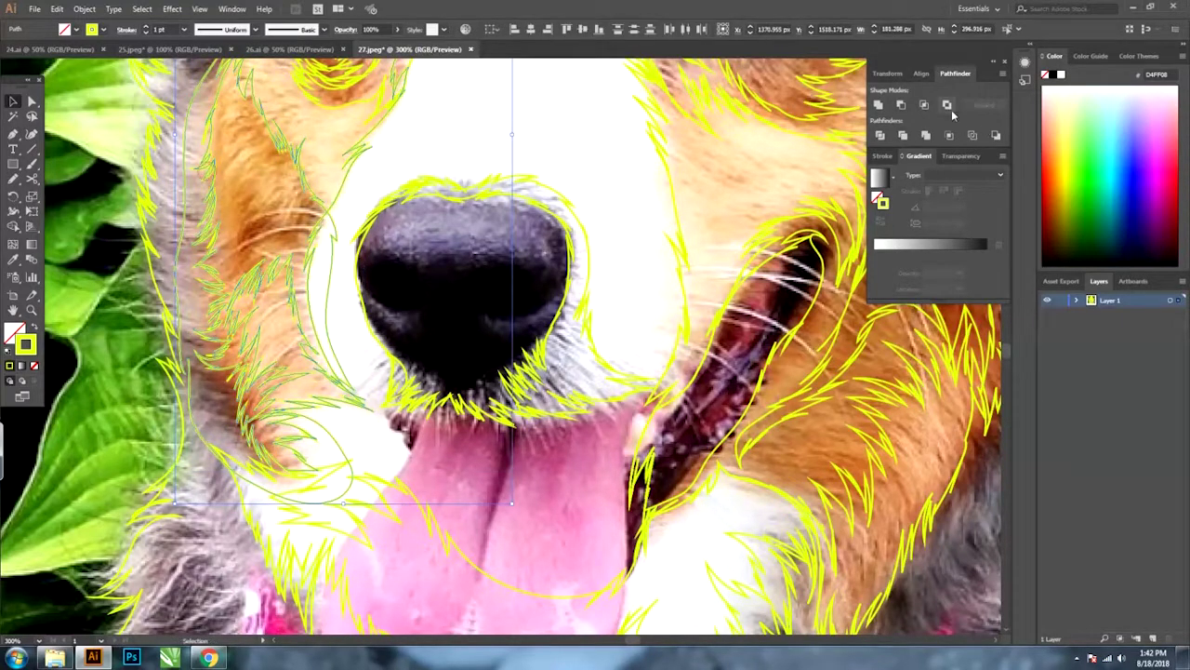
pyautogui.hotkey('ctrl', 'shift', 't')
pyautogui.click(420, 82)
pyautogui.scroll(3, 363, 148)
# Add a fur strand on the cheek beside the nose, then deselect and fit the view.
pyautogui.press('n')
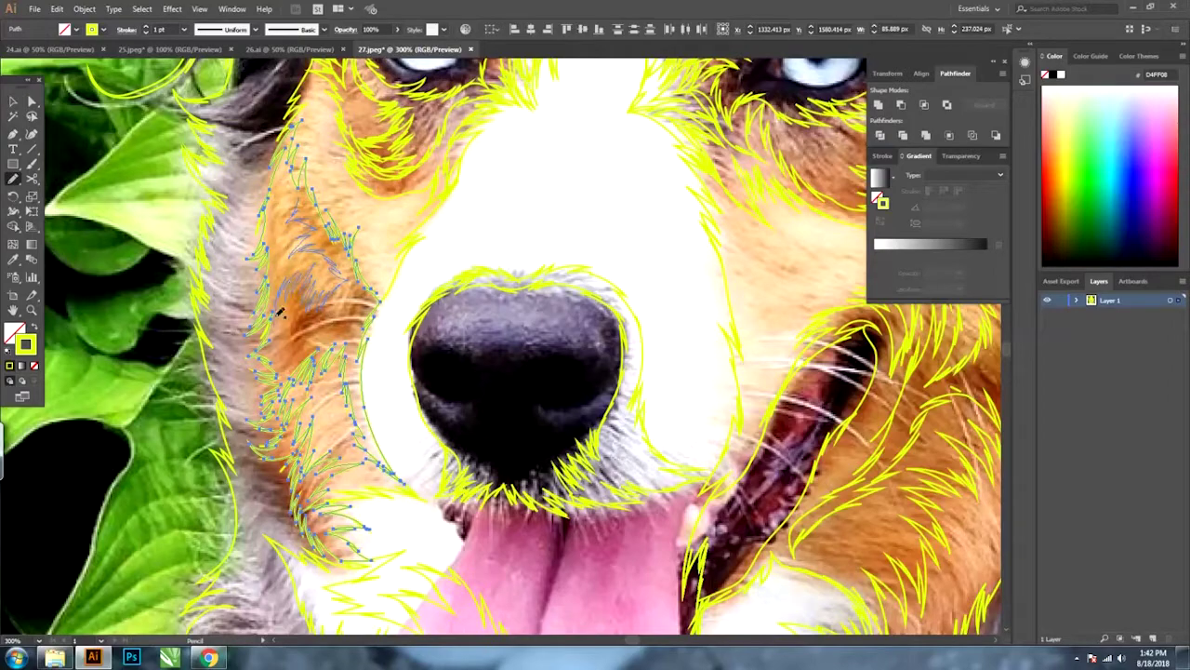
pyautogui.moveTo(307, 184); pyautogui.dragTo(303, 178)
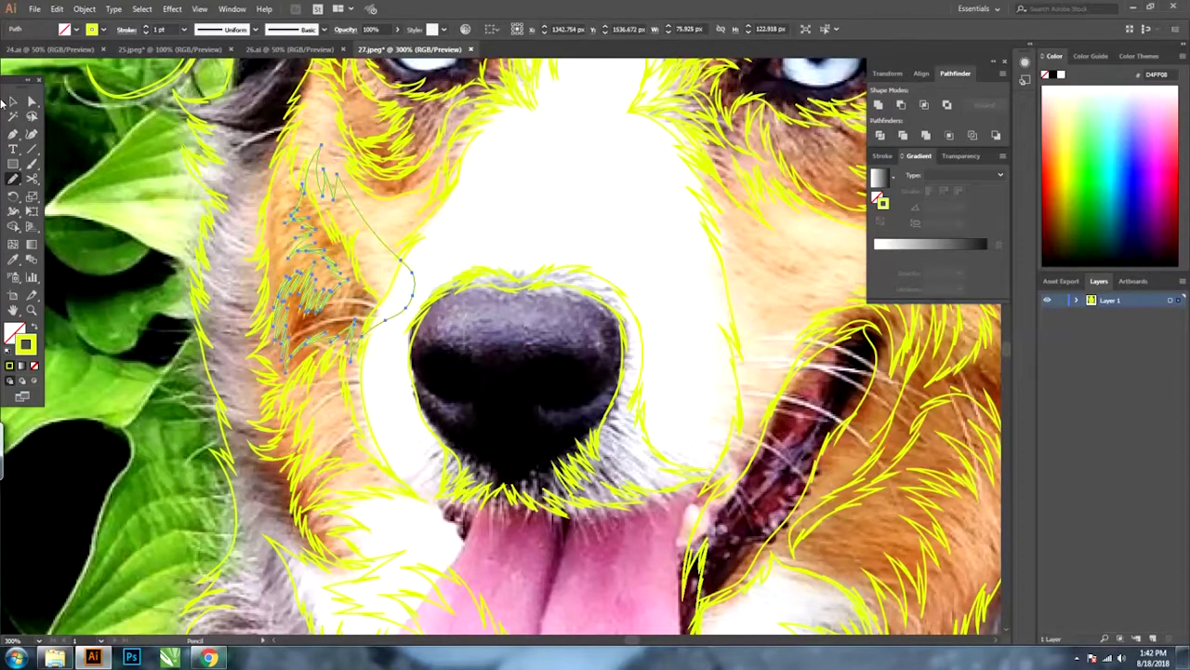
pyautogui.press('v')
pyautogui.hotkey('ctrl', 'shift', 'a')
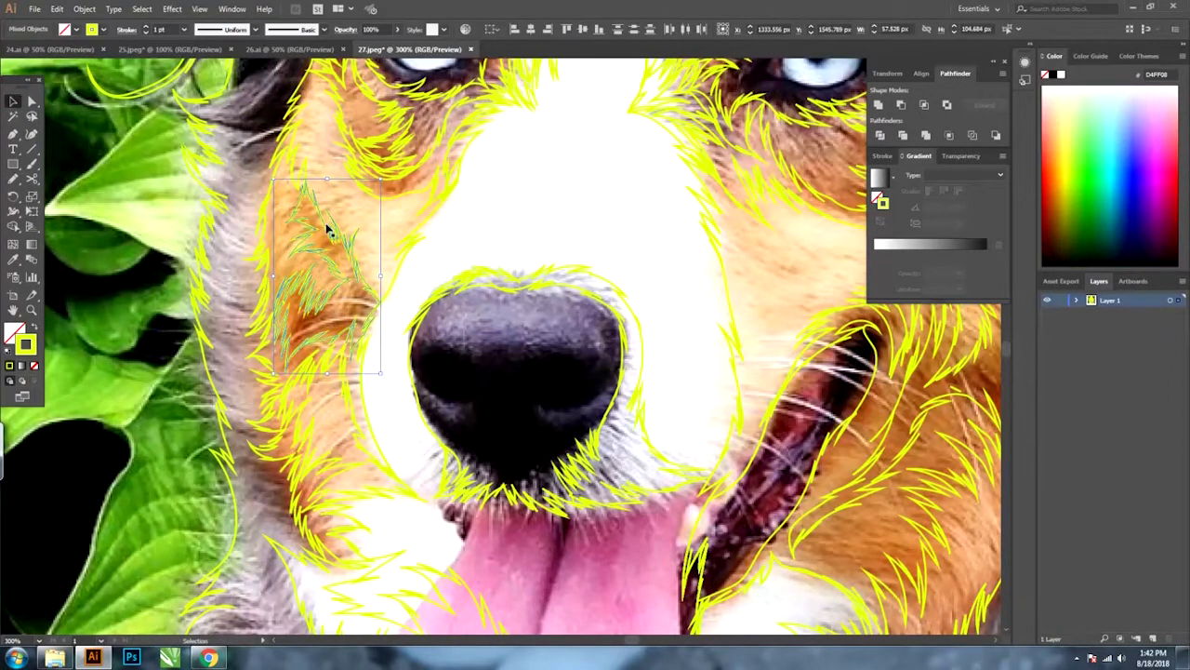
pyautogui.hotkey('ctrl', '0')
pyautogui.scroll(5, 447, 133)
# Draw strands down the dark forehead fur toward the head's top and across the ear fur.
pyautogui.press('n')
pyautogui.moveTo(425, 204); pyautogui.dragTo(512, 398)
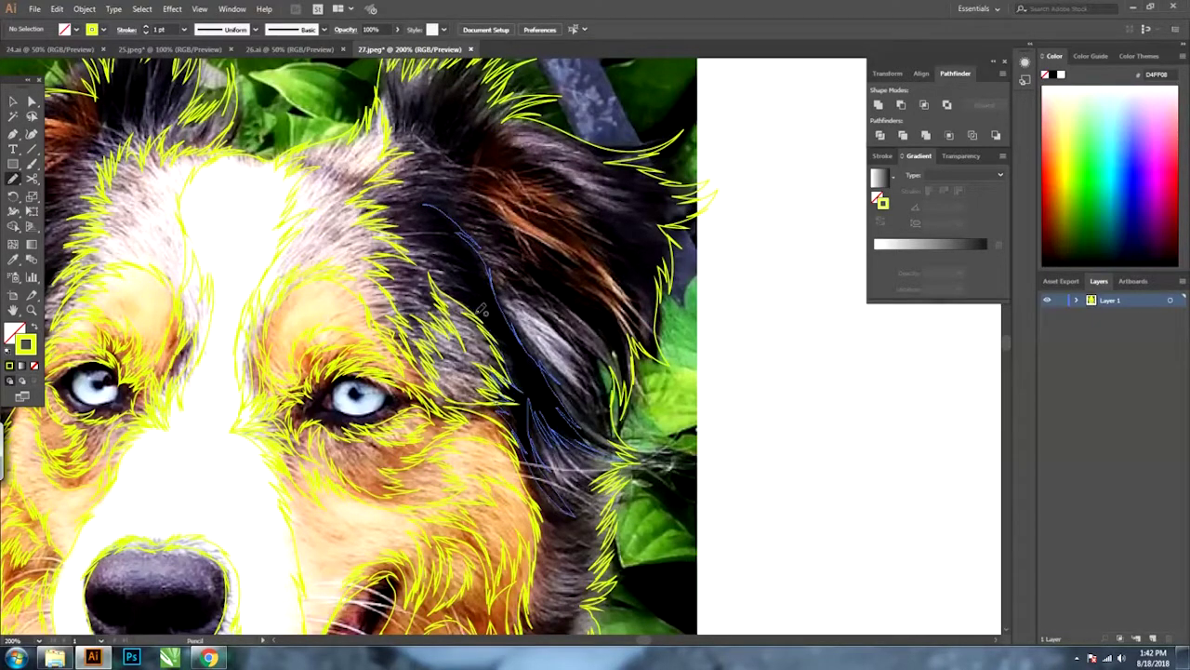
pyautogui.keyDown('ctrl'); pyautogui.click(438, 213); pyautogui.keyUp('ctrl')
pyautogui.moveTo(475, 182); pyautogui.dragTo(462, 286)
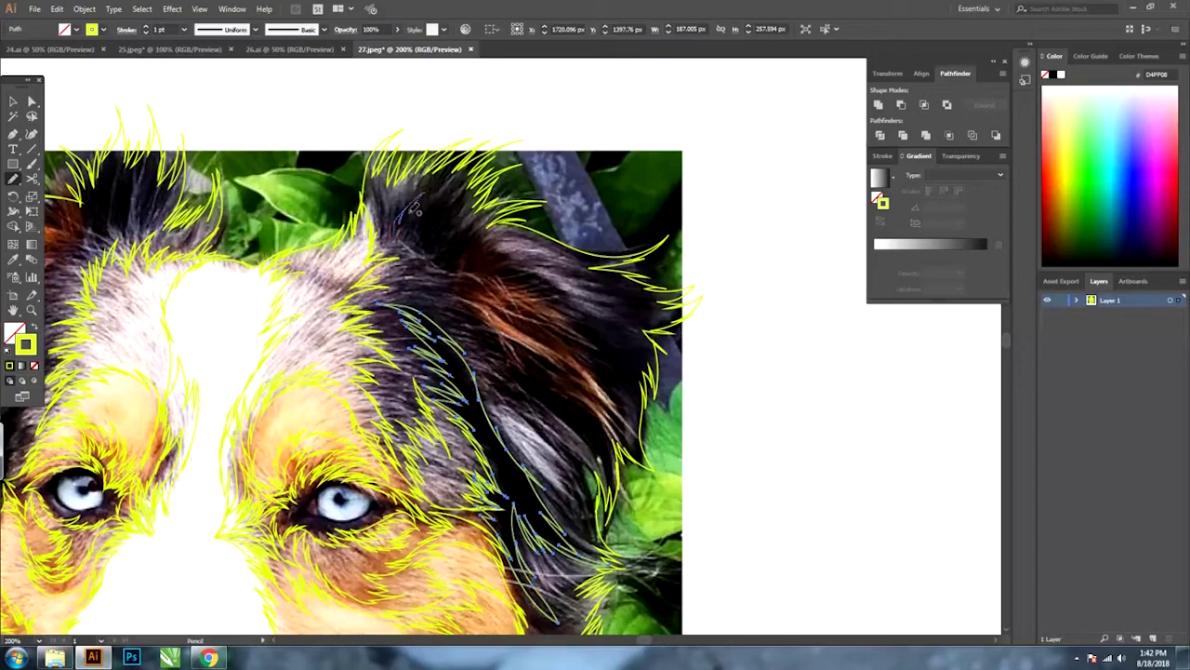
pyautogui.moveTo(412, 209); pyautogui.dragTo(550, 142)
pyautogui.moveTo(510, 272); pyautogui.dragTo(577, 299)
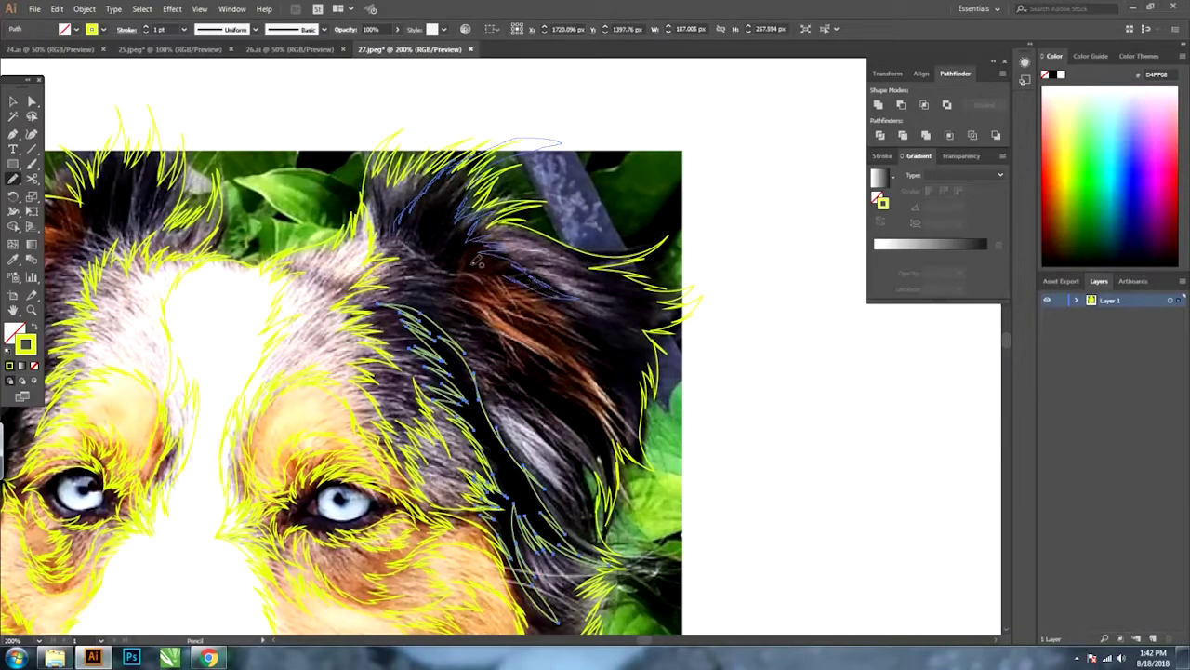
# Remove the stray looping Pencil stroke drawn above the head.
pyautogui.press('a')
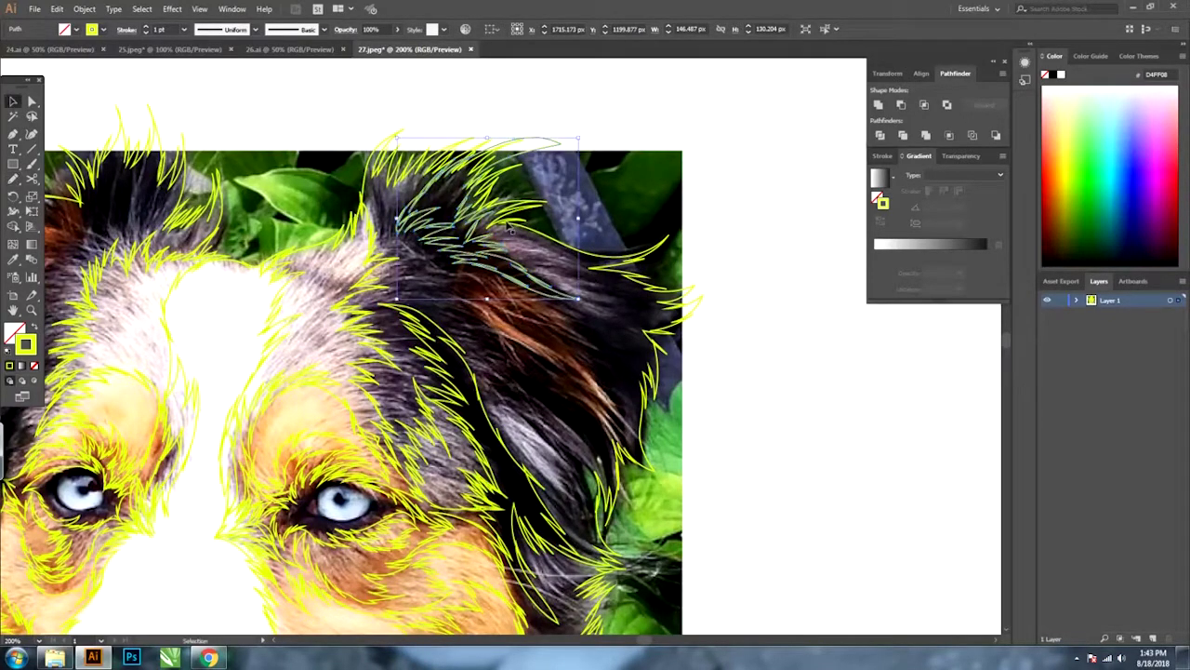
pyautogui.click(479, 231)
pyautogui.scroll(-2, 479, 230)
pyautogui.scroll(2, 454, 314)
pyautogui.press('n')
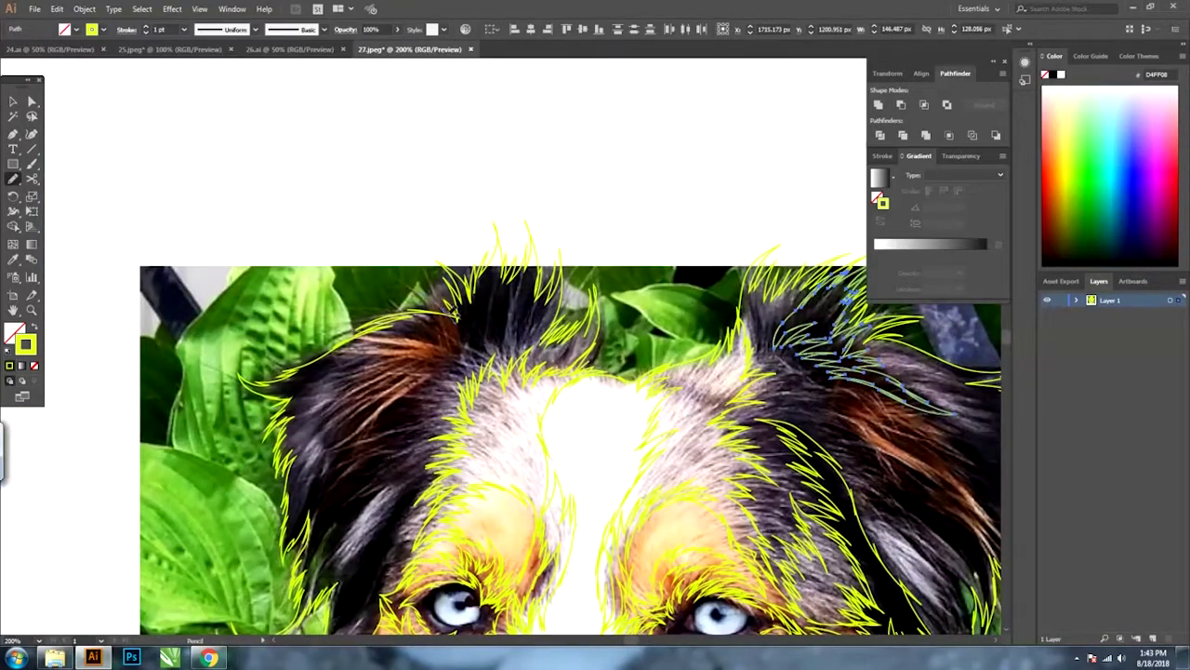
pyautogui.moveTo(390, 262); pyautogui.dragTo(567, 232)
pyautogui.press('a')
pyautogui.click(471, 305)
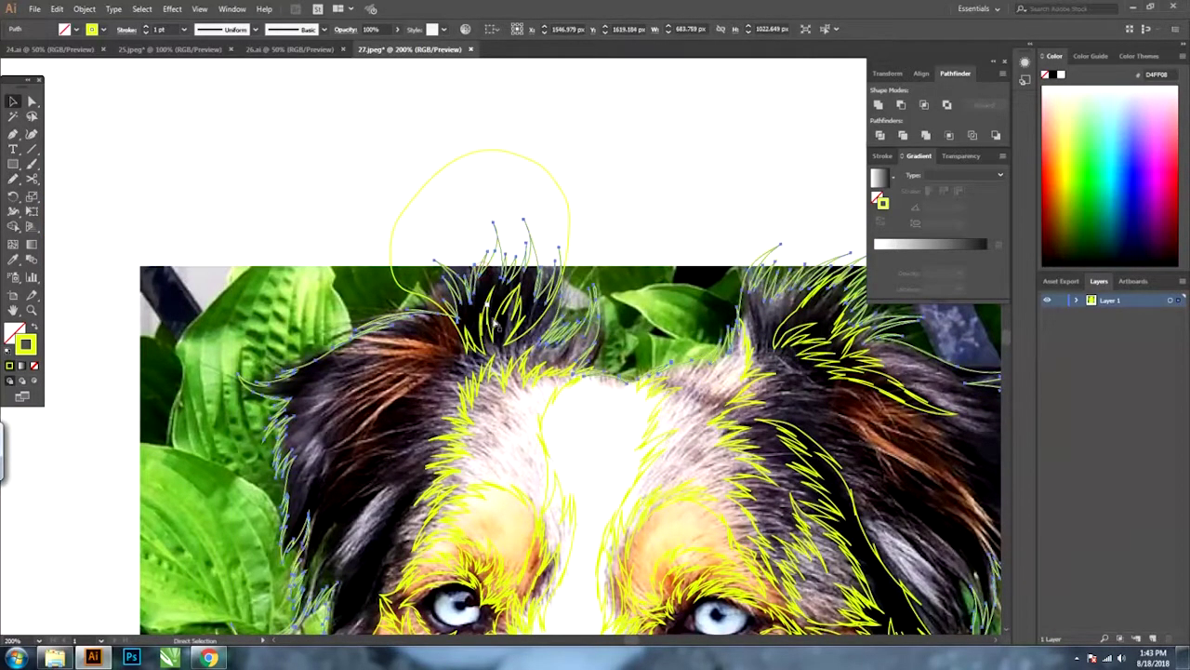
pyautogui.press('Delete')
# Draw fur strokes in the dark hair to the left of the eye.
pyautogui.moveTo(470, 307); pyautogui.dragTo(564, 103)
pyautogui.press('n')
pyautogui.moveTo(512, 274); pyautogui.dragTo(447, 400)
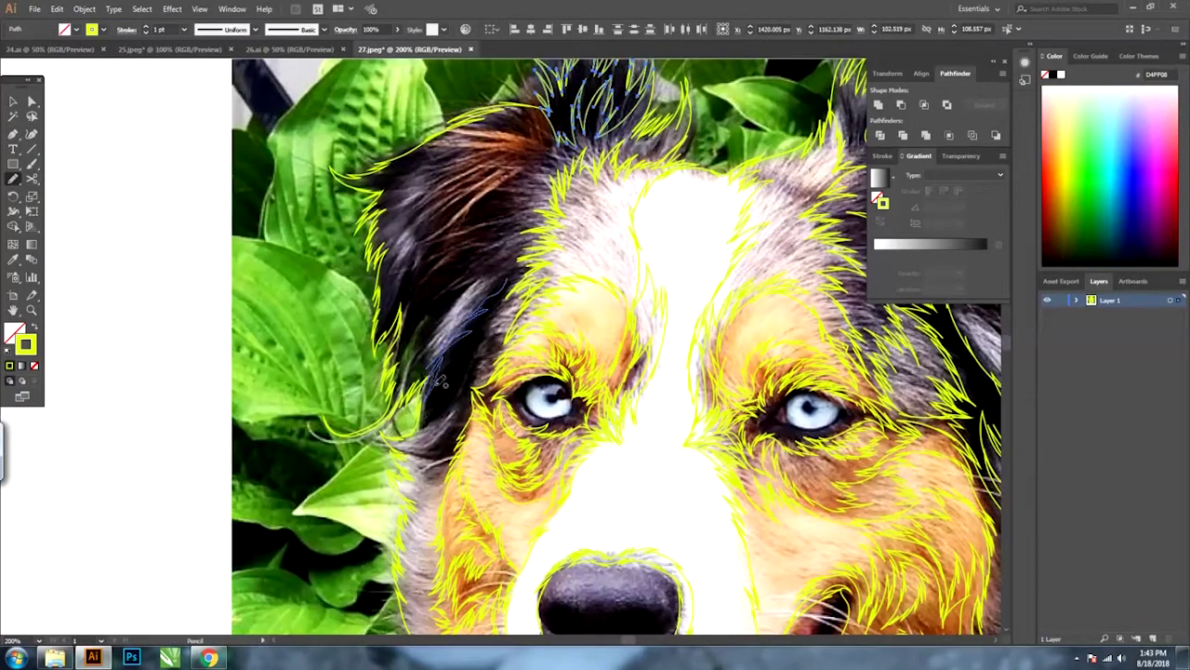
pyautogui.scroll(2, 451, 231)
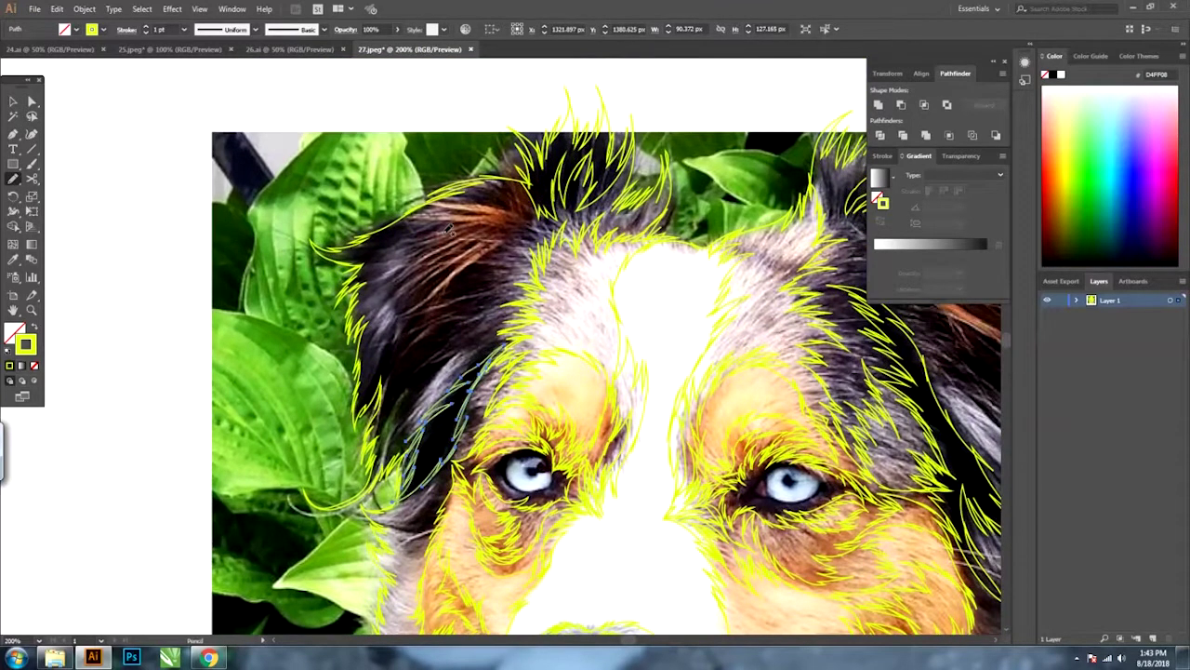
pyautogui.scroll(2, 450, 230)
pyautogui.moveTo(381, 196)
pyautogui.mouseDown()
pyautogui.moveTo(243, 398)
pyautogui.moveTo(246, 563)
pyautogui.mouseUp()
# Draw several fur strands through the dark and orange hair toward the top of the head.
pyautogui.moveTo(343, 406); pyautogui.dragTo(316, 512)
pyautogui.moveTo(391, 437); pyautogui.dragTo(503, 363)
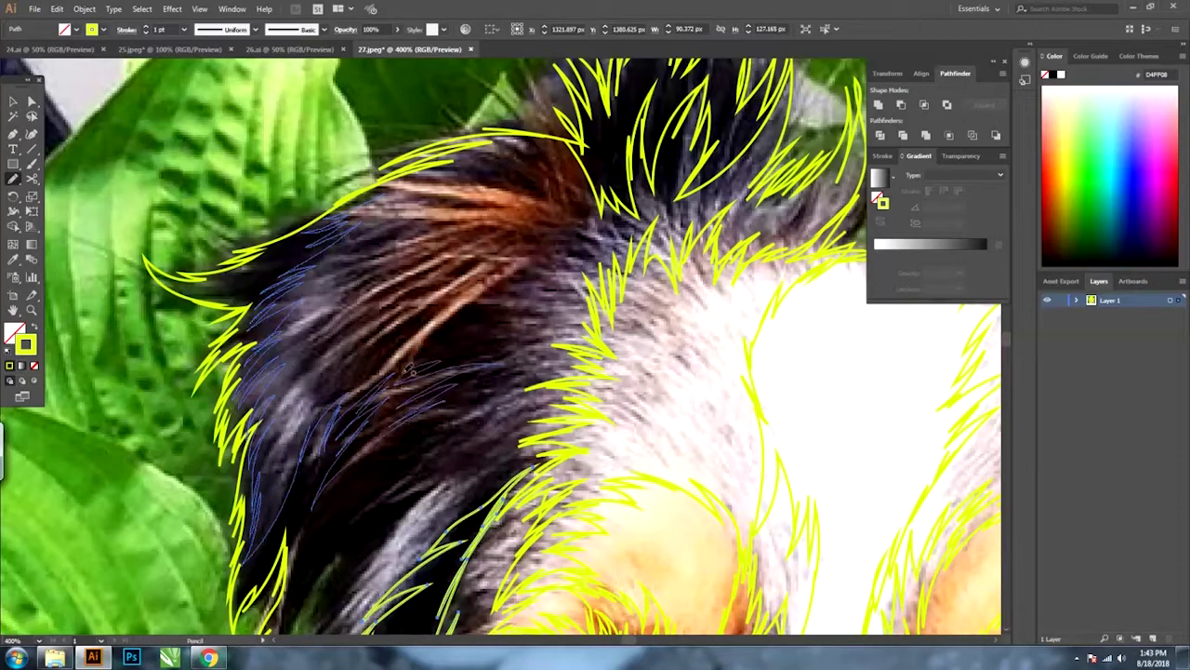
pyautogui.moveTo(339, 400)
pyautogui.mouseDown()
pyautogui.moveTo(507, 279)
pyautogui.moveTo(486, 216)
pyautogui.moveTo(567, 228)
pyautogui.mouseUp()
pyautogui.moveTo(437, 186); pyautogui.dragTo(567, 149)
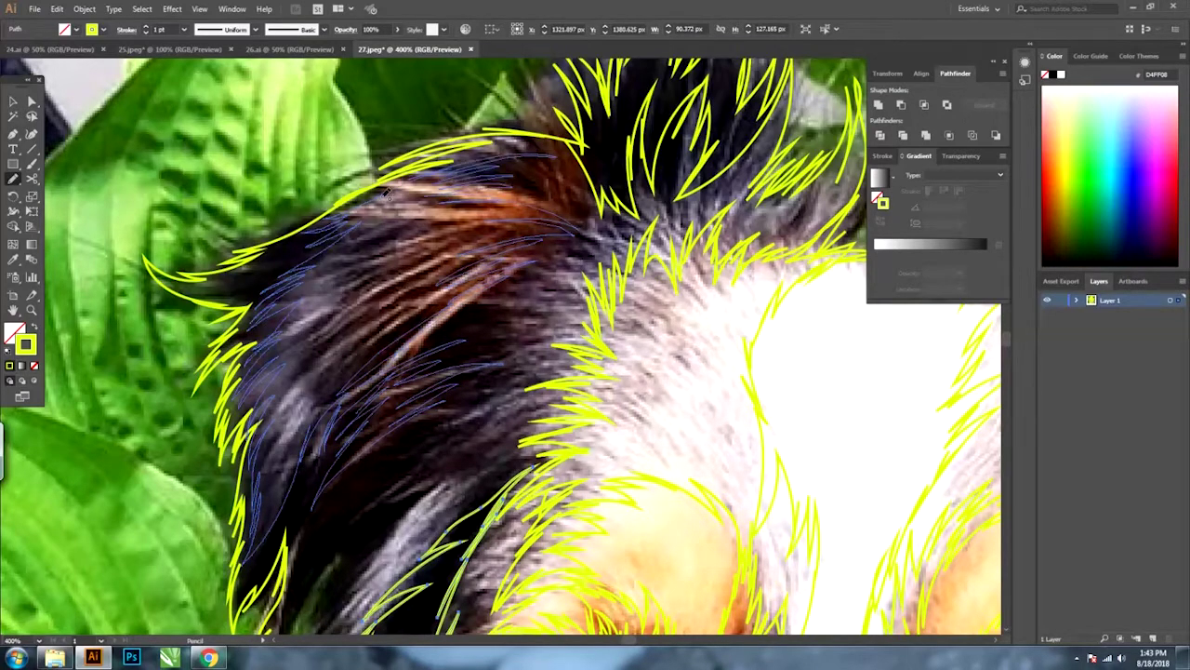
pyautogui.moveTo(383, 228); pyautogui.dragTo(441, 214)
pyautogui.moveTo(389, 263); pyautogui.dragTo(318, 361)
pyautogui.moveTo(409, 307); pyautogui.dragTo(312, 400)
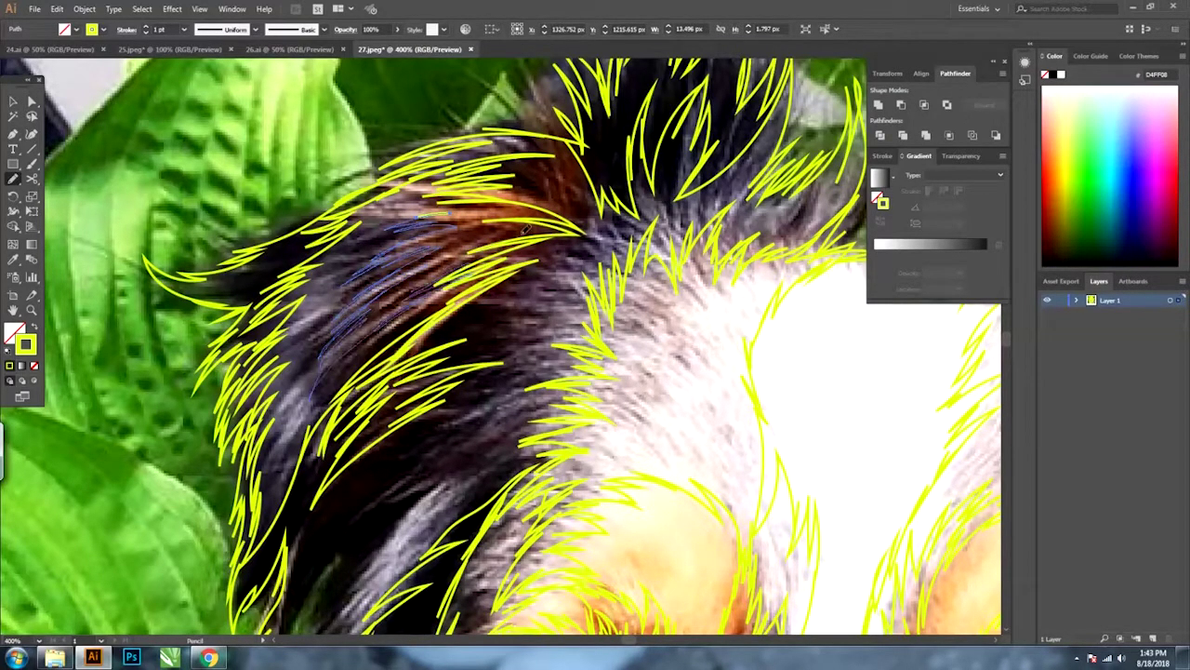
pyautogui.moveTo(437, 256); pyautogui.dragTo(544, 209)
# Add more fur strands running down through the dark hair.
pyautogui.hotkey('ctrl', '-')
pyautogui.hotkey('ctrl', '+')
pyautogui.moveTo(382, 293); pyautogui.dragTo(316, 358)
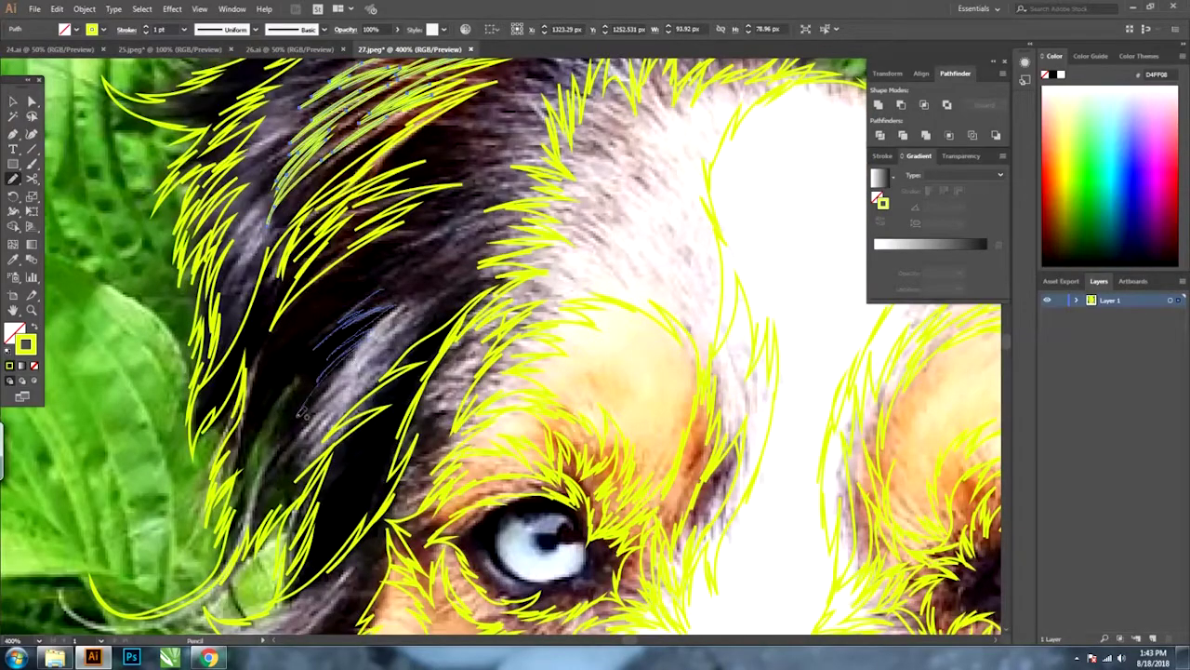
pyautogui.moveTo(372, 330); pyautogui.dragTo(279, 465)
pyautogui.moveTo(445, 301); pyautogui.dragTo(380, 357)
pyautogui.moveTo(473, 276); pyautogui.dragTo(404, 312)
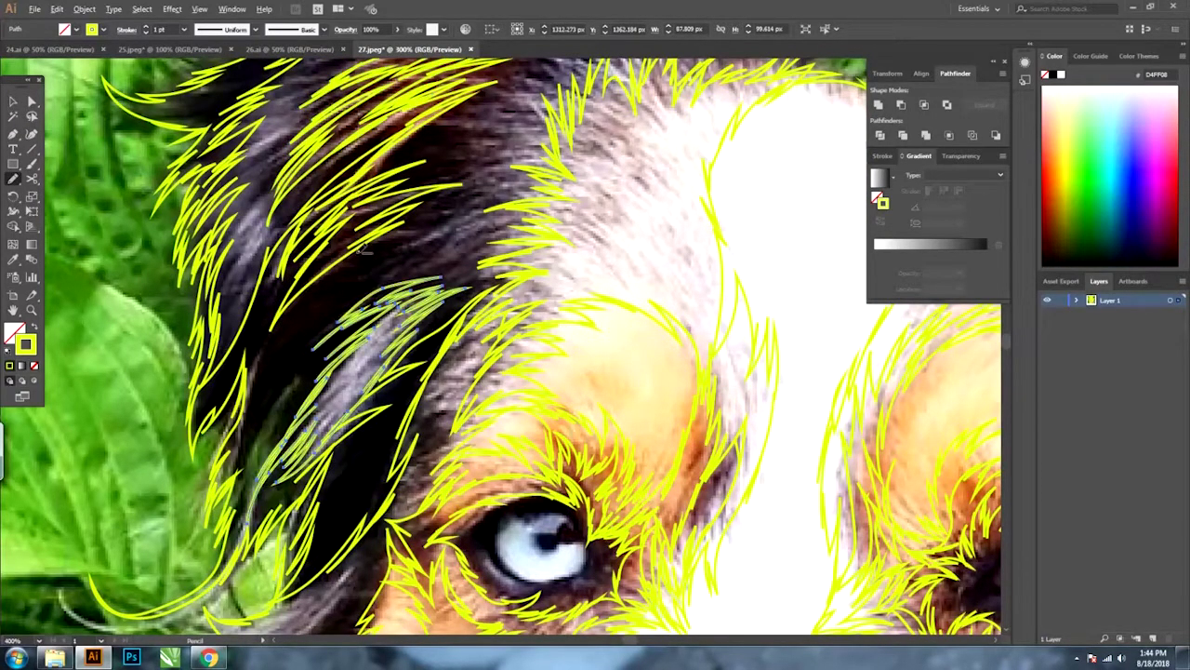
pyautogui.hotkey('ctrl', '0')
pyautogui.scroll(4, 410, 126)
# Trace fur strands through the dark and grey hair by the other eye.
pyautogui.moveTo(410, 125)
pyautogui.mouseDown()
pyautogui.moveTo(491, 214)
pyautogui.moveTo(567, 270)
pyautogui.mouseUp()
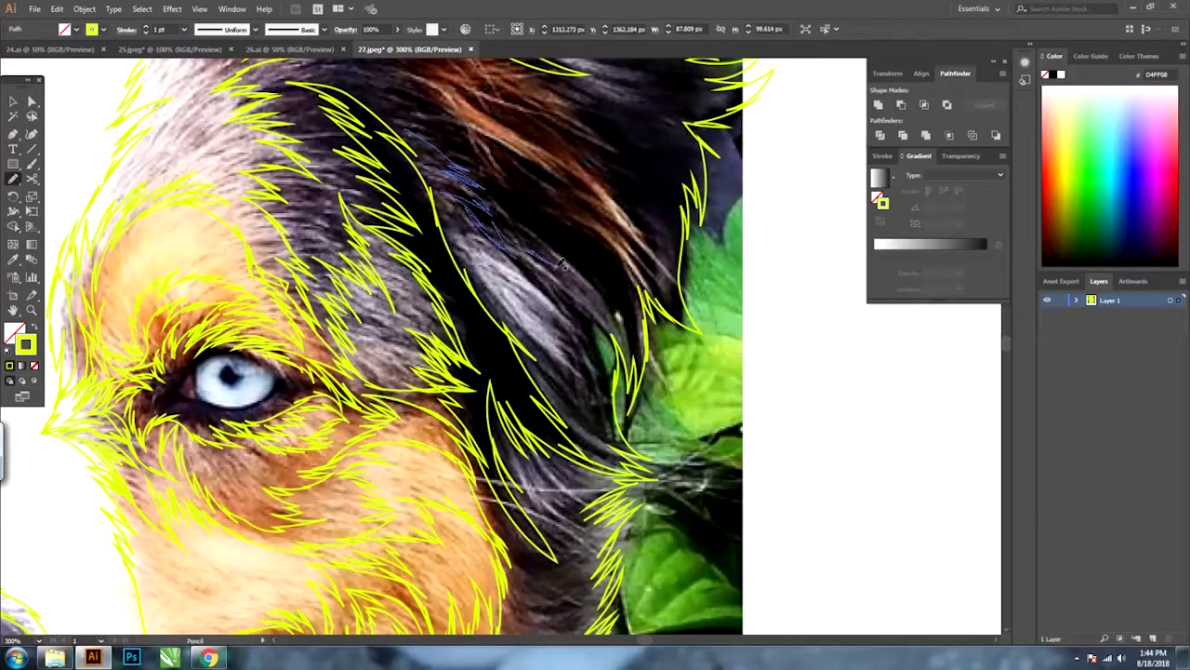
pyautogui.moveTo(520, 238); pyautogui.dragTo(632, 346)
pyautogui.moveTo(525, 270); pyautogui.dragTo(595, 390)
pyautogui.moveTo(545, 356)
pyautogui.mouseDown()
pyautogui.moveTo(613, 450)
pyautogui.moveTo(550, 400)
pyautogui.mouseUp()
pyautogui.moveTo(526, 275); pyautogui.dragTo(539, 284)
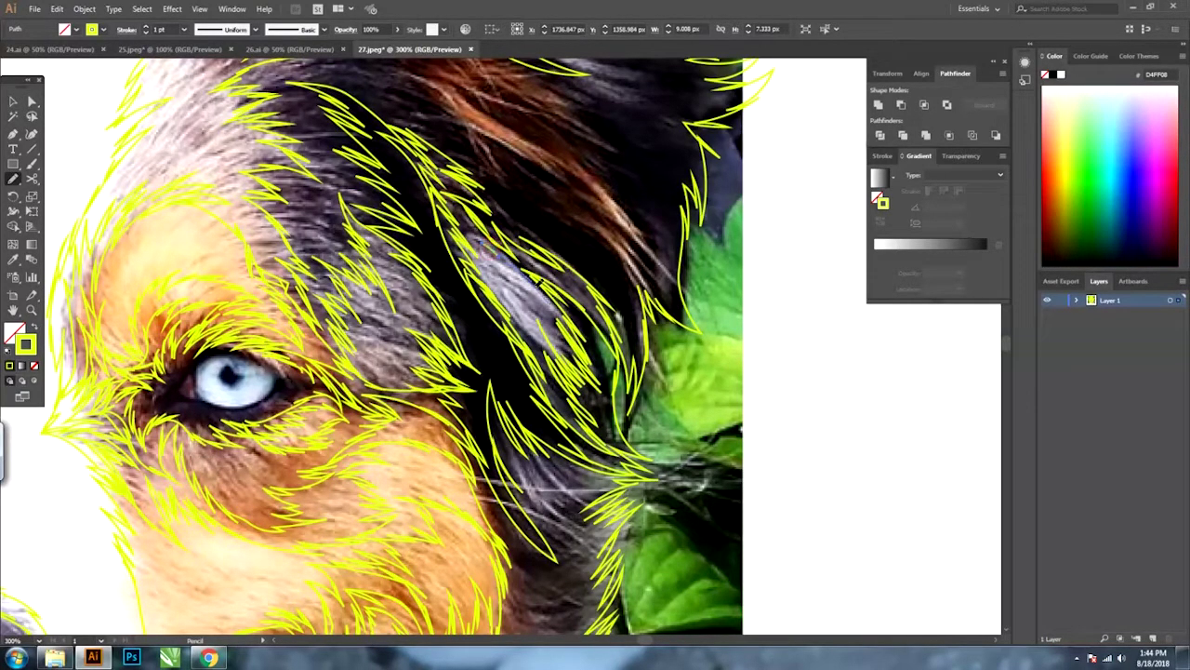
# Trace long fur strands through the reddish hair on top of the head.
pyautogui.moveTo(484, 255); pyautogui.dragTo(464, 335)
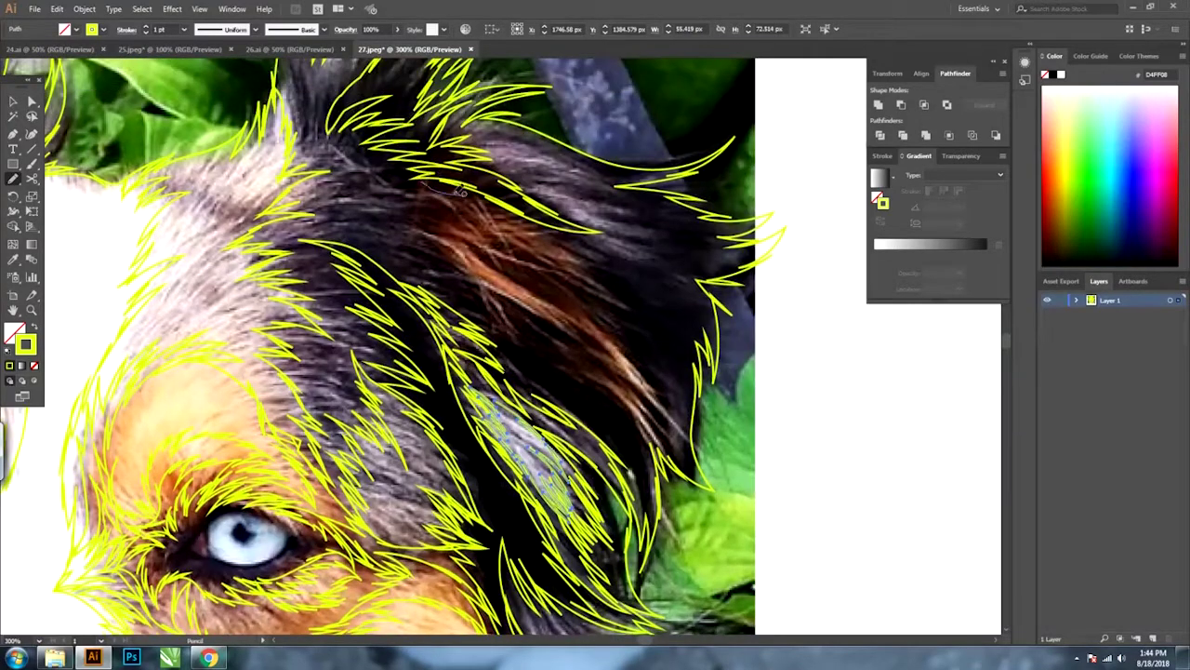
pyautogui.moveTo(461, 192)
pyautogui.mouseDown()
pyautogui.moveTo(595, 279)
pyautogui.moveTo(613, 329)
pyautogui.mouseUp()
pyautogui.moveTo(662, 434)
pyautogui.mouseDown()
pyautogui.moveTo(562, 330)
pyautogui.moveTo(493, 299)
pyautogui.moveTo(420, 173)
pyautogui.mouseUp()
pyautogui.moveTo(483, 130)
pyautogui.mouseDown()
pyautogui.moveTo(569, 151)
pyautogui.moveTo(674, 232)
pyautogui.moveTo(612, 225)
pyautogui.mouseUp()
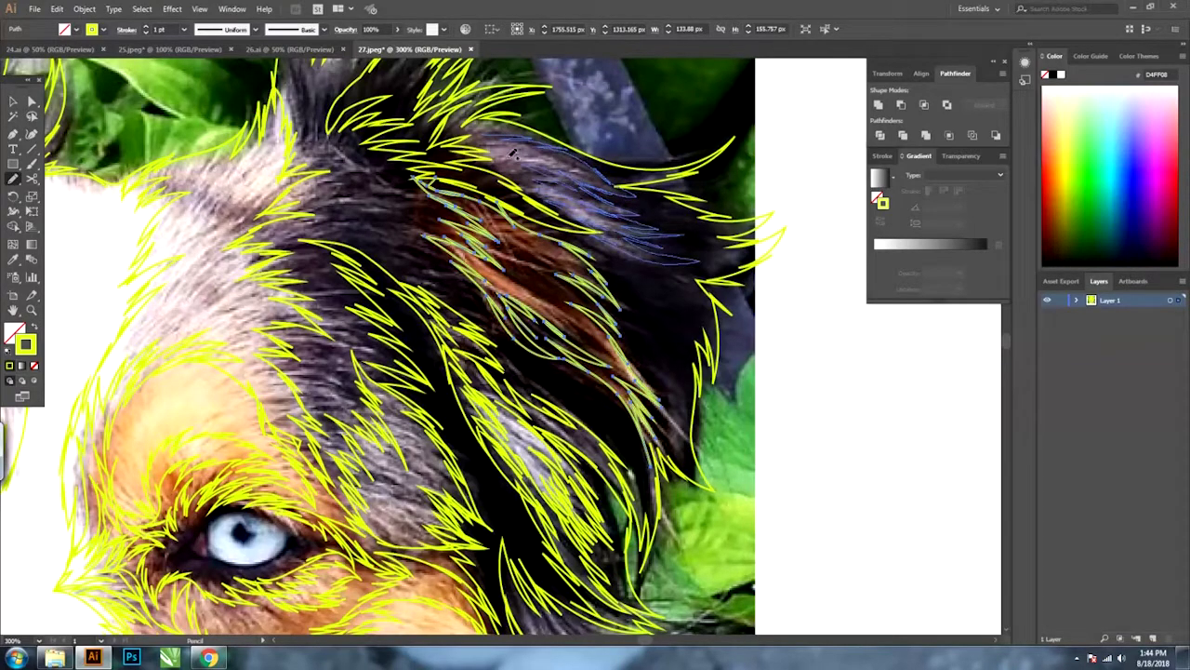
pyautogui.moveTo(502, 268); pyautogui.dragTo(599, 323)
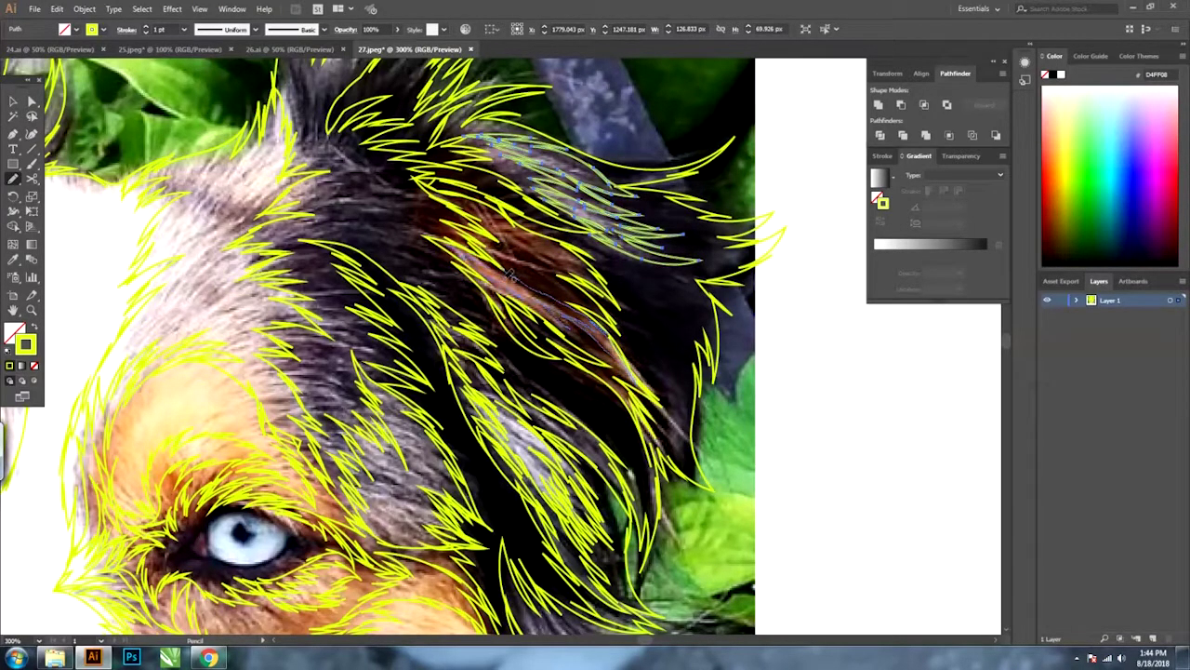
pyautogui.hotkey('ctrl', '0')
pyautogui.scroll(5, 545, 341)
# Draw a long fur stroke down the grey right cheek fur to the bandana.
pyautogui.moveTo(405, 214); pyautogui.dragTo(423, 279)
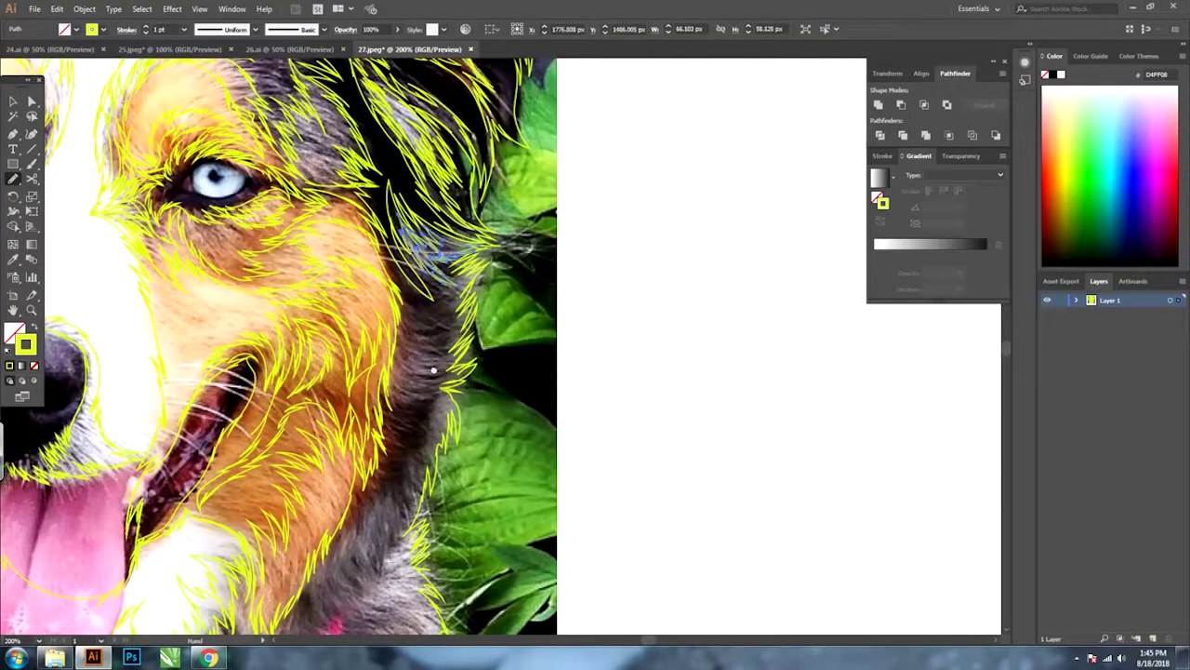
pyautogui.scroll(-2, 414, 316)
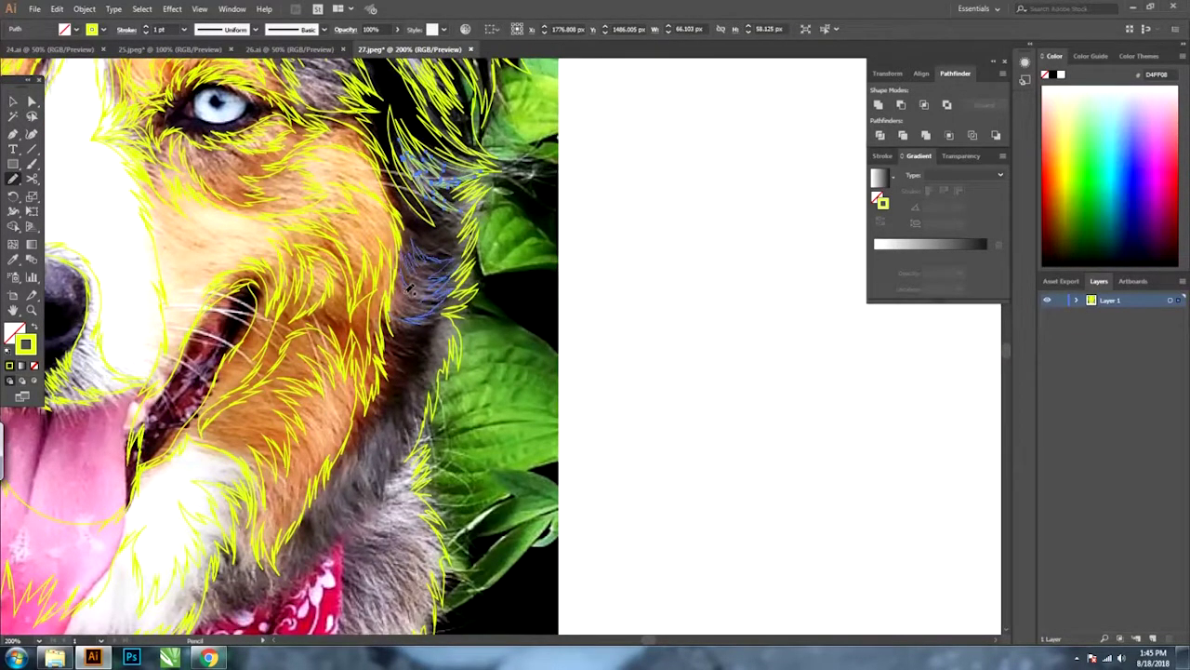
pyautogui.moveTo(409, 290)
pyautogui.mouseDown()
pyautogui.moveTo(451, 337)
pyautogui.moveTo(398, 392)
pyautogui.moveTo(577, 288)
pyautogui.mouseUp()
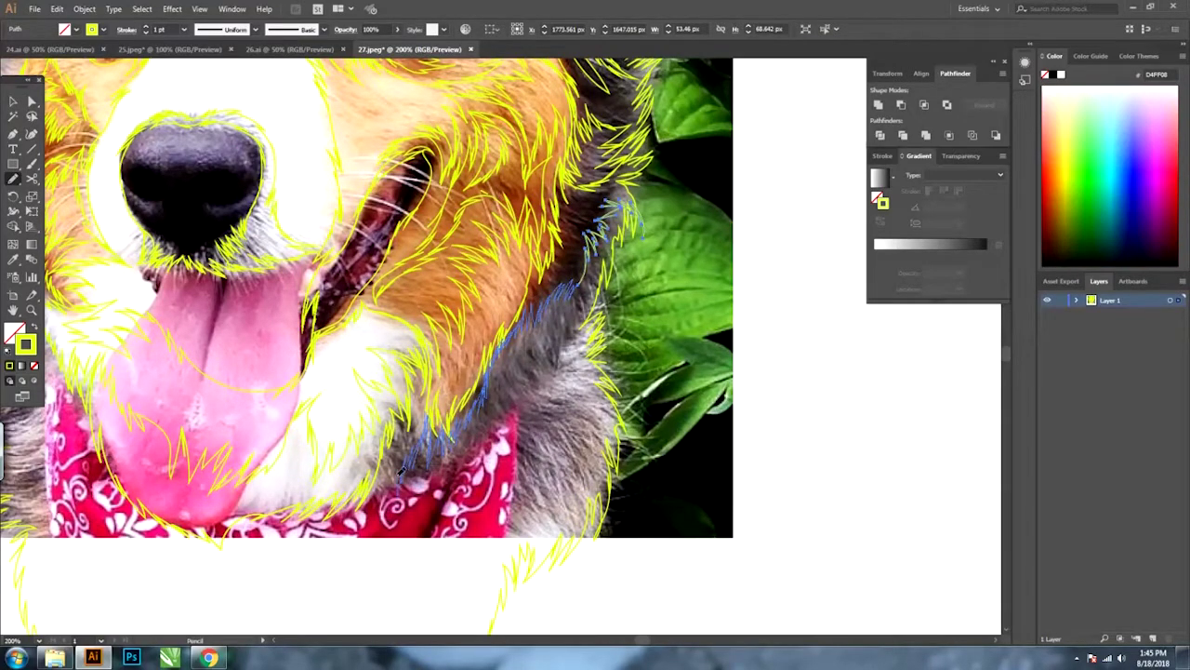
pyautogui.hotkey('ctrl', '-')
pyautogui.hotkey('ctrl', '-')
pyautogui.hotkey('ctrl', '=')
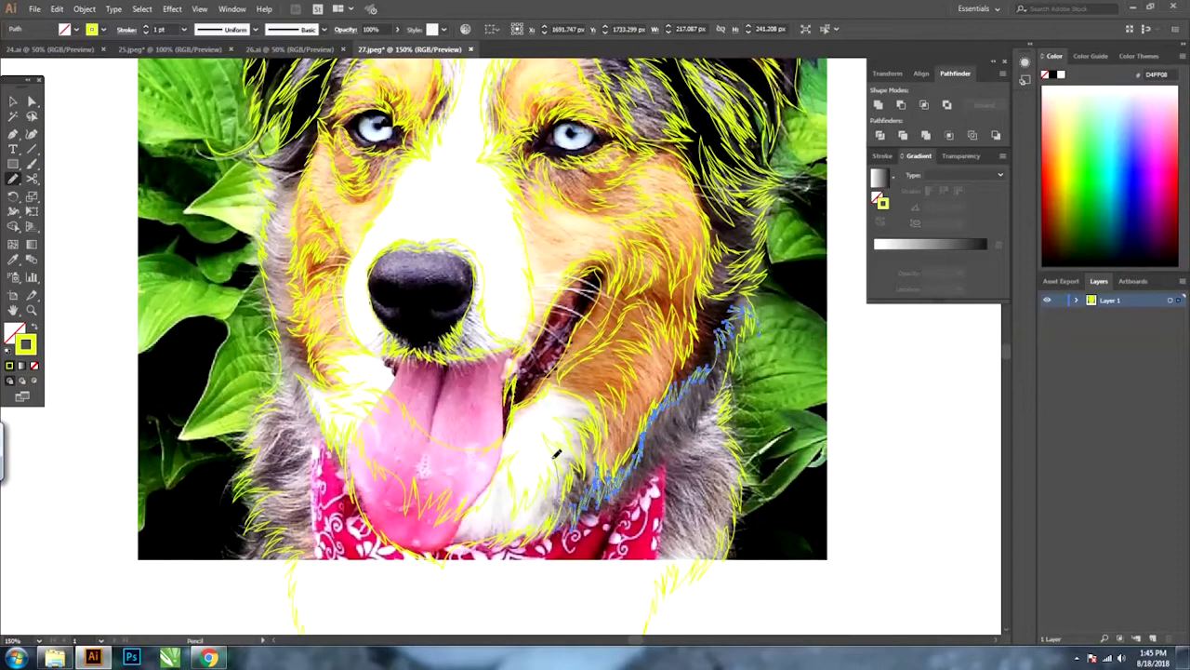
# Draw a large closed outline around the lower face and trim the right cheek fur with it.
pyautogui.moveTo(556, 454); pyautogui.dragTo(312, 183)
pyautogui.hotkey('ctrl', '-')
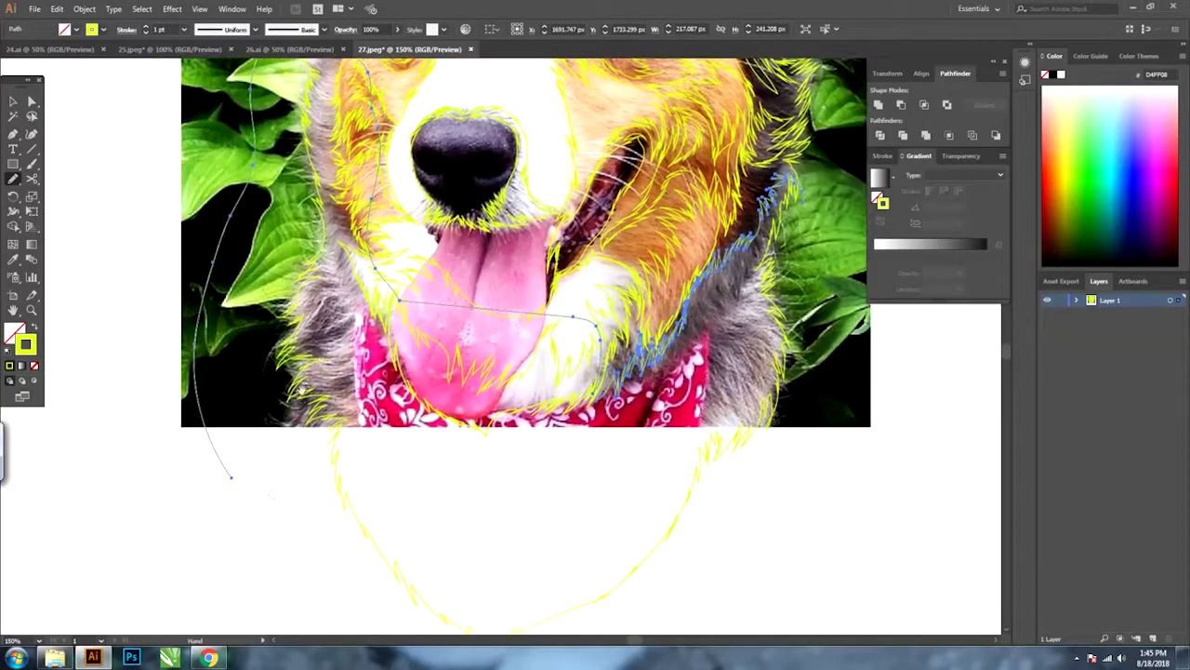
pyautogui.moveTo(184, 354); pyautogui.dragTo(890, 316)
pyautogui.hotkey('ctrl', '-')
pyautogui.hotkey('ctrl', '=')
pyautogui.hotkey('ctrl', '=')
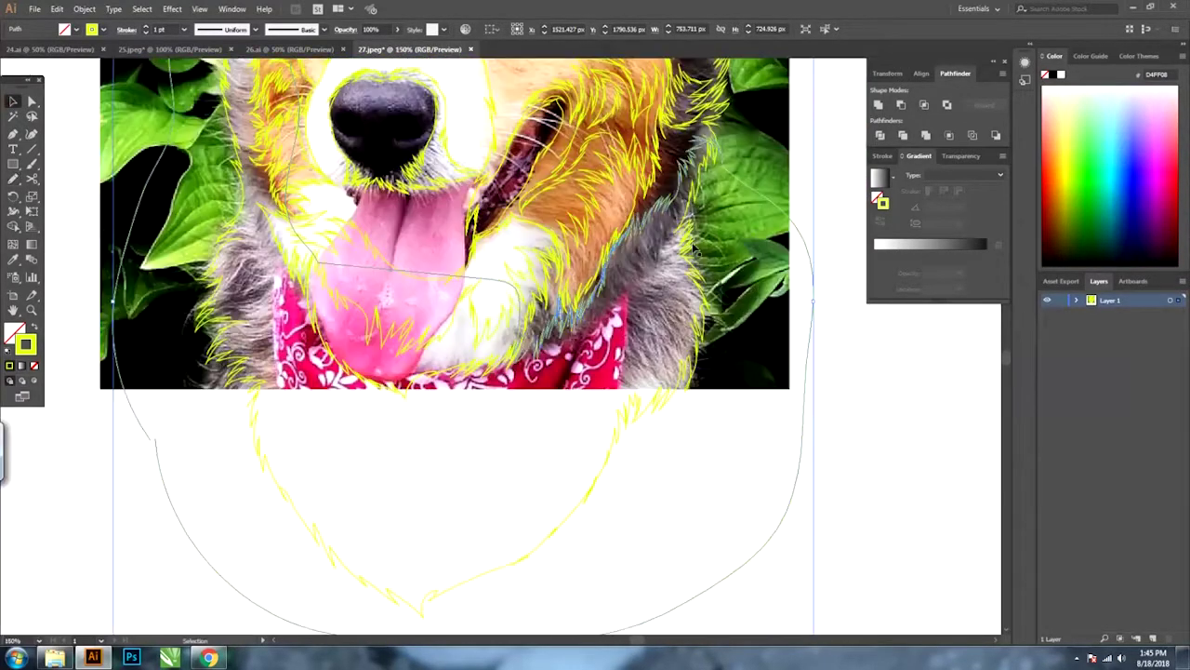
pyautogui.click(12, 99)
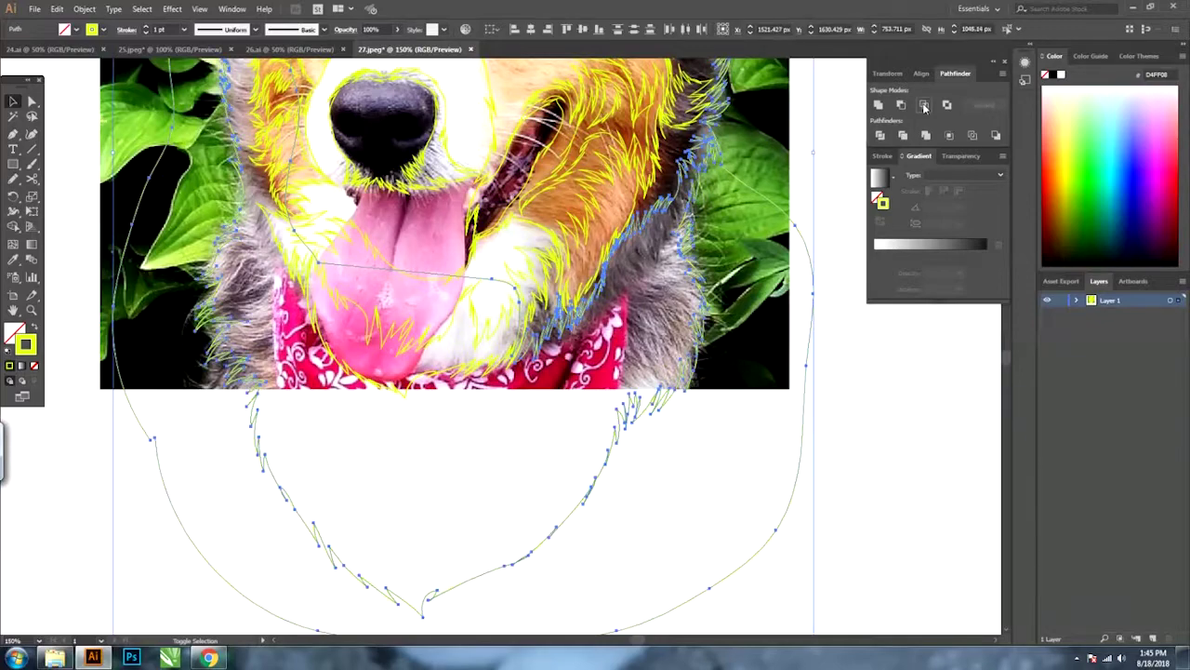
pyautogui.click(642, 223)
pyautogui.hotkey('ctrl', '1')
# Inspect the resulting forehead, left-face, tongue and right-cheek compound paths by selecting them.
pyautogui.click(632, 89)
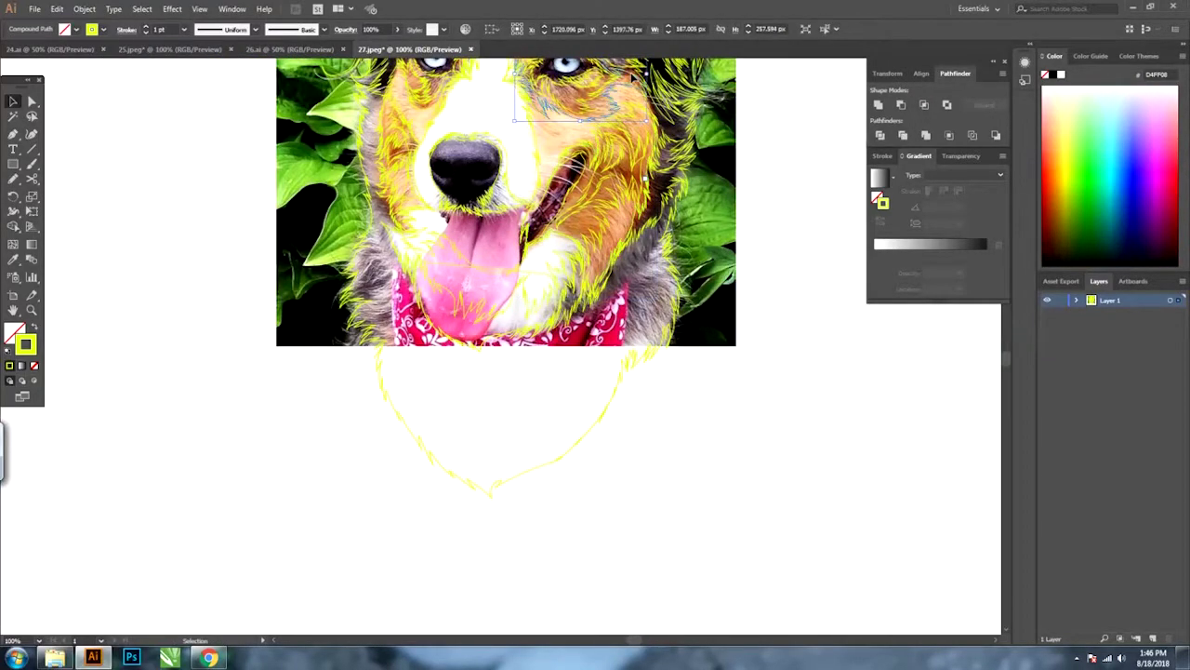
pyautogui.hotkey('ctrl', '-')
pyautogui.click(544, 74)
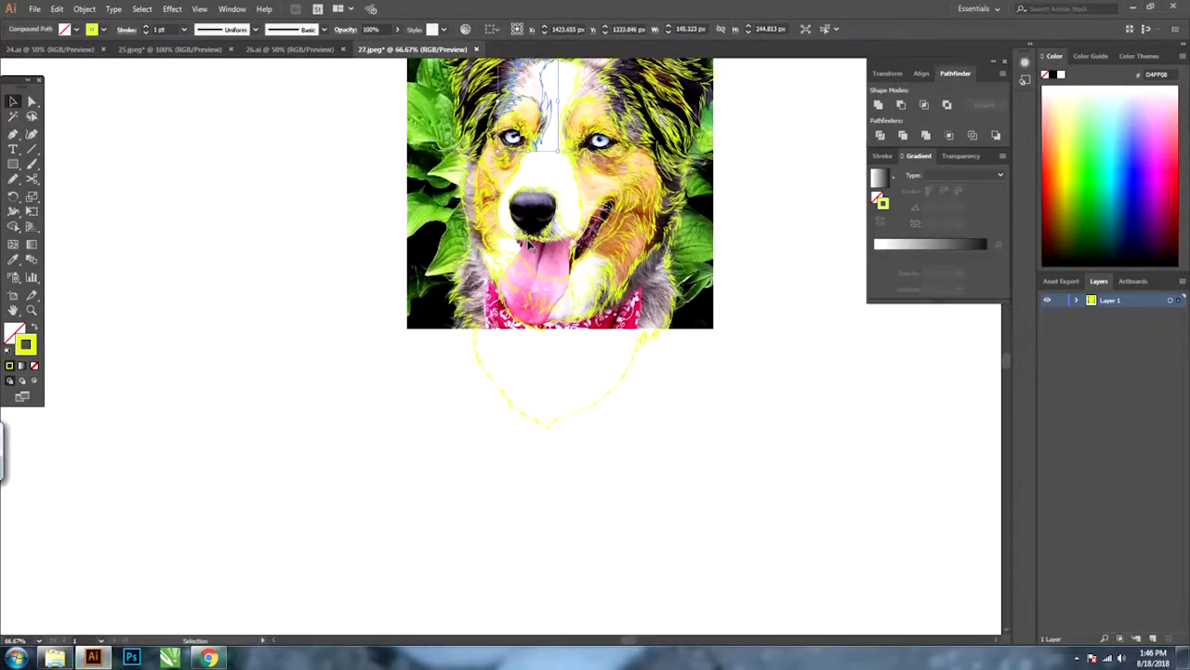
pyautogui.hotkey('ctrl', '=')
pyautogui.hotkey('ctrl', '=')
pyautogui.hotkey('ctrl', '1')
pyautogui.click(502, 337)
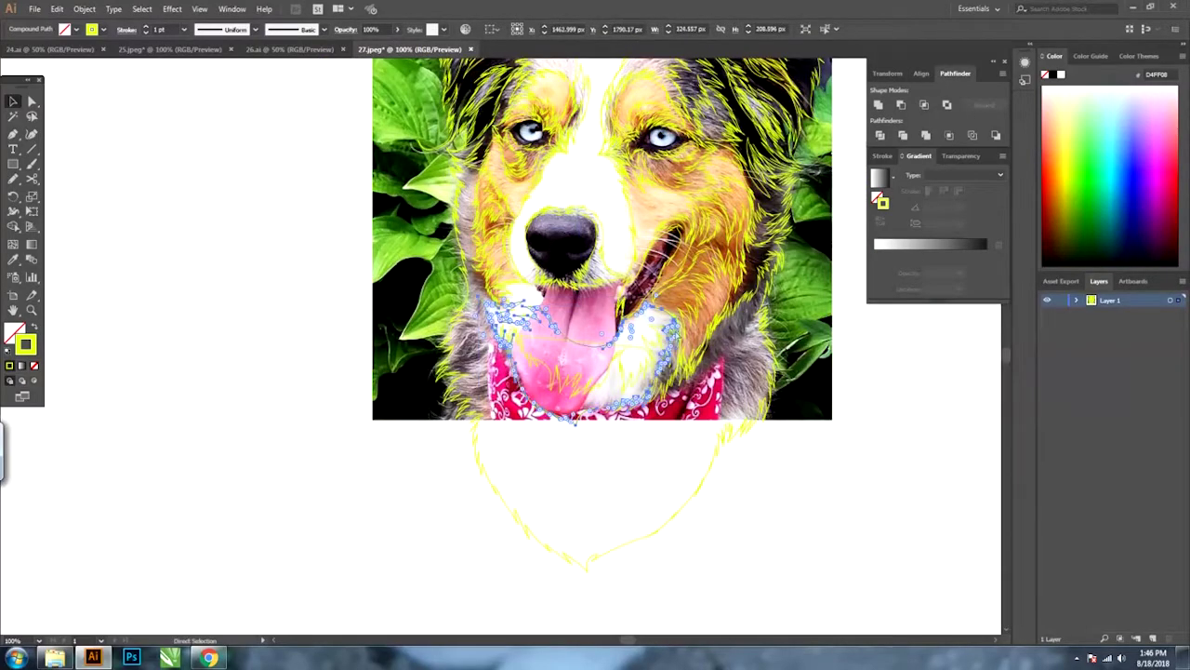
pyautogui.hotkey('ctrl', '=')
# Check the chin, tongue and left-face paths while zooming around the whole dog.
pyautogui.hotkey('ctrl', '=')
pyautogui.click(619, 311)
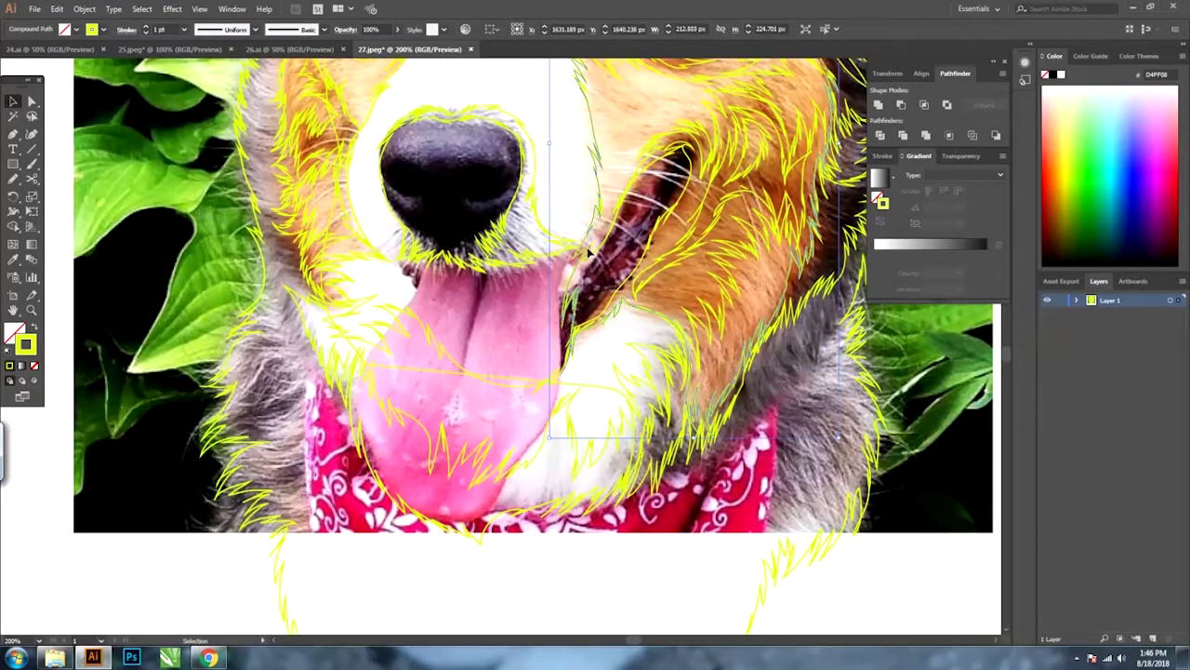
pyautogui.hotkey('ctrl', '-')
pyautogui.hotkey('ctrl', '=')
pyautogui.hotkey('ctrl', '=')
pyautogui.hotkey('ctrl', '=')
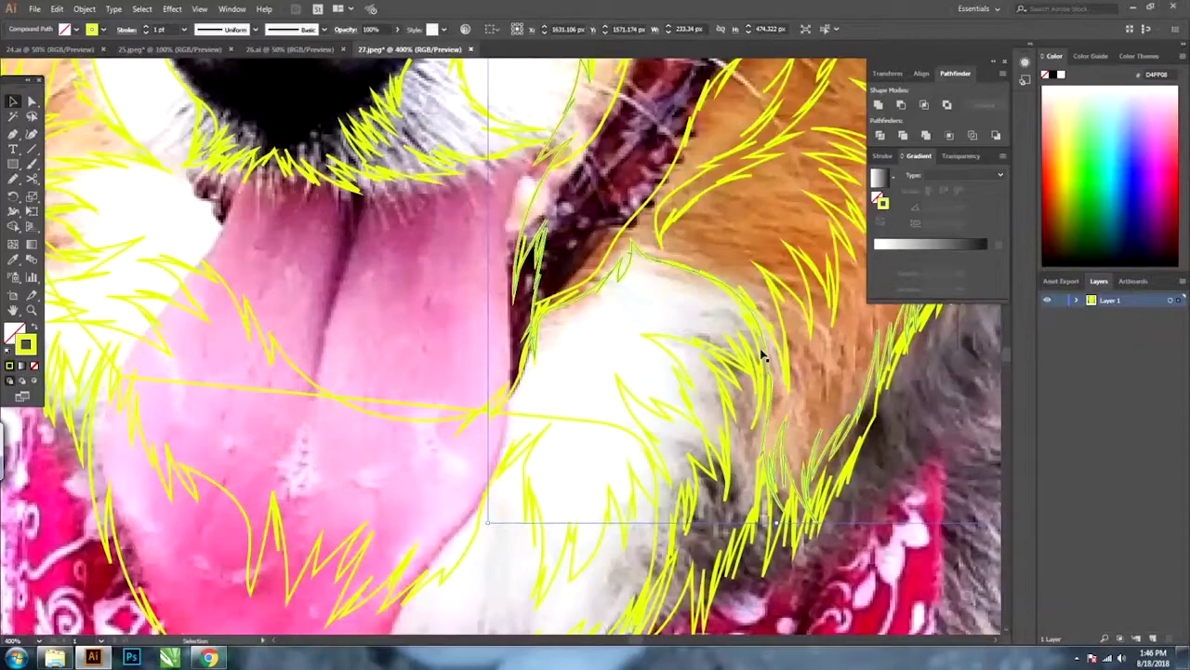
pyautogui.click(765, 351)
pyautogui.hotkey('ctrl', '-')
pyautogui.hotkey('ctrl', '-')
pyautogui.hotkey('ctrl', '-')
pyautogui.click(577, 349)
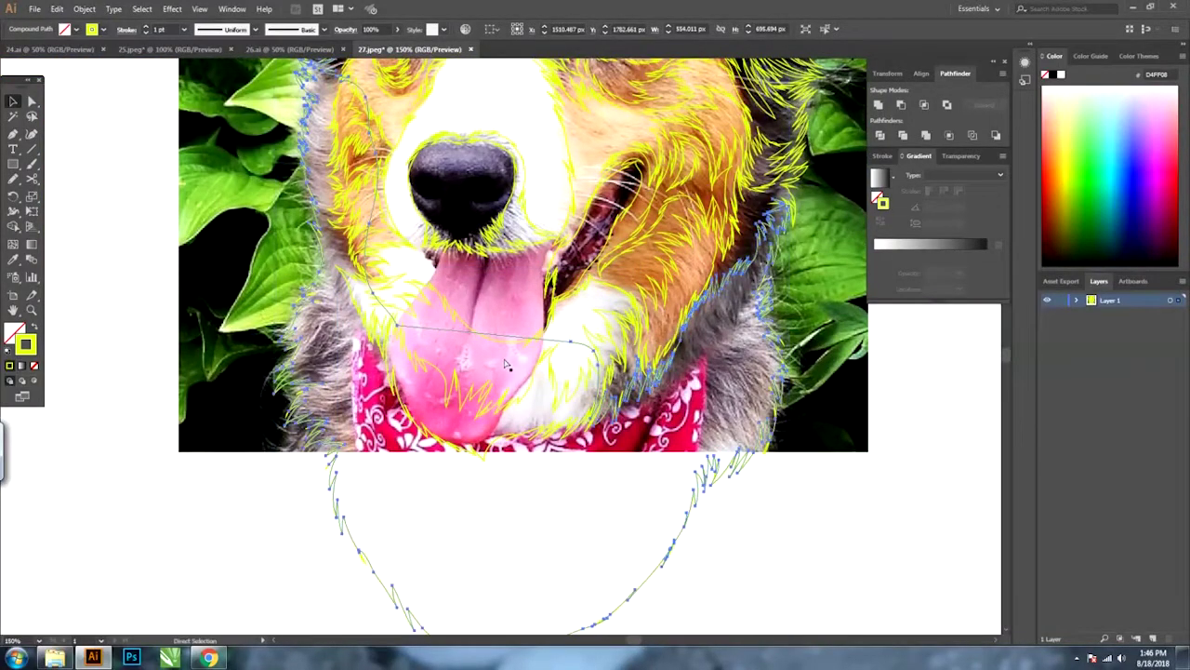
pyautogui.hotkey('ctrl', '-')
pyautogui.hotkey('ctrl', '=')
pyautogui.hotkey('ctrl', '=')
pyautogui.hotkey('ctrl', '-')
pyautogui.hotkey('ctrl', '-')
pyautogui.hotkey('ctrl', '-')
pyautogui.hotkey('ctrl', '=')
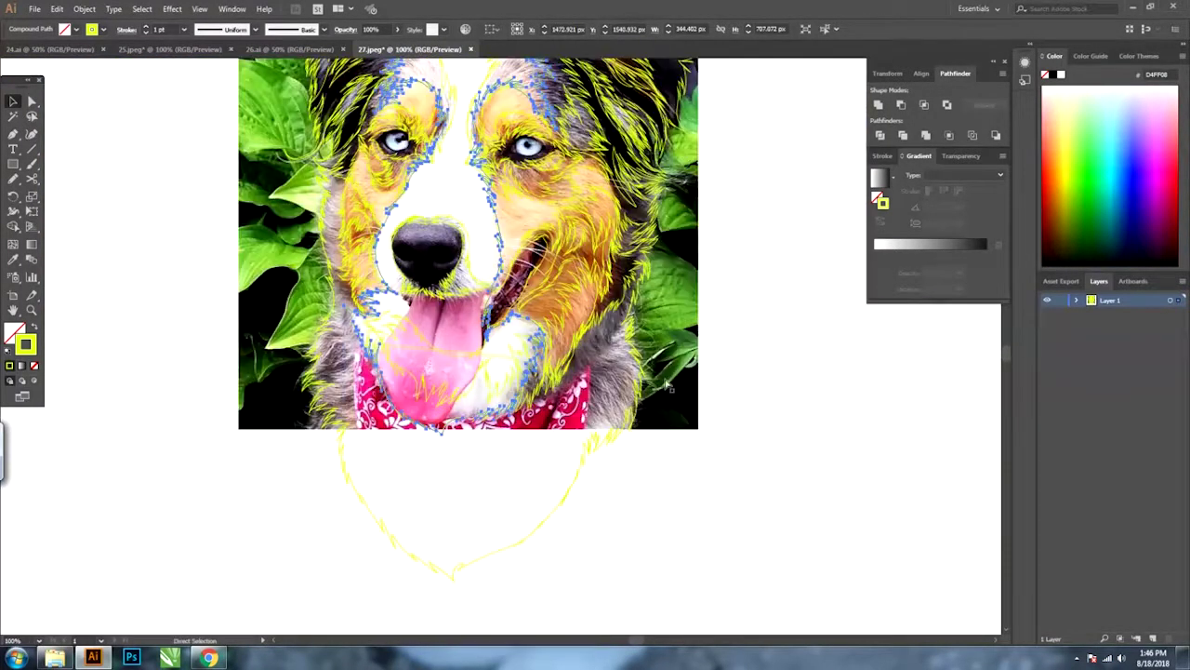
pyautogui.press('v')
pyautogui.click(439, 173)
pyautogui.hotkey('ctrl', '=')
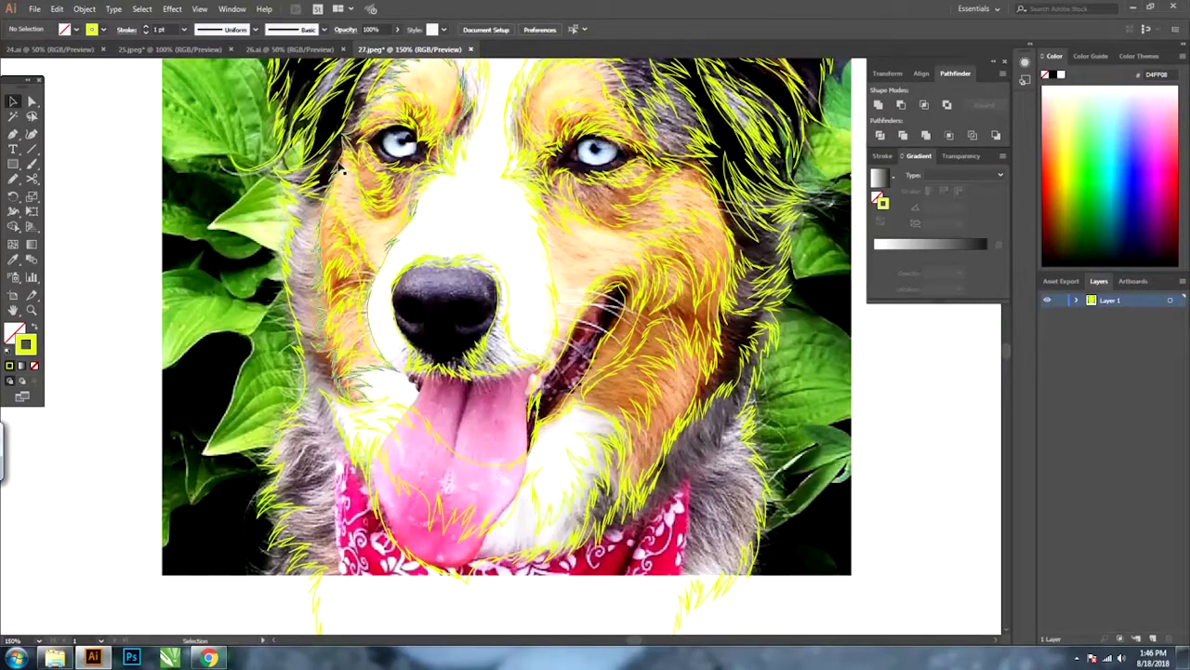
pyautogui.click(327, 201)
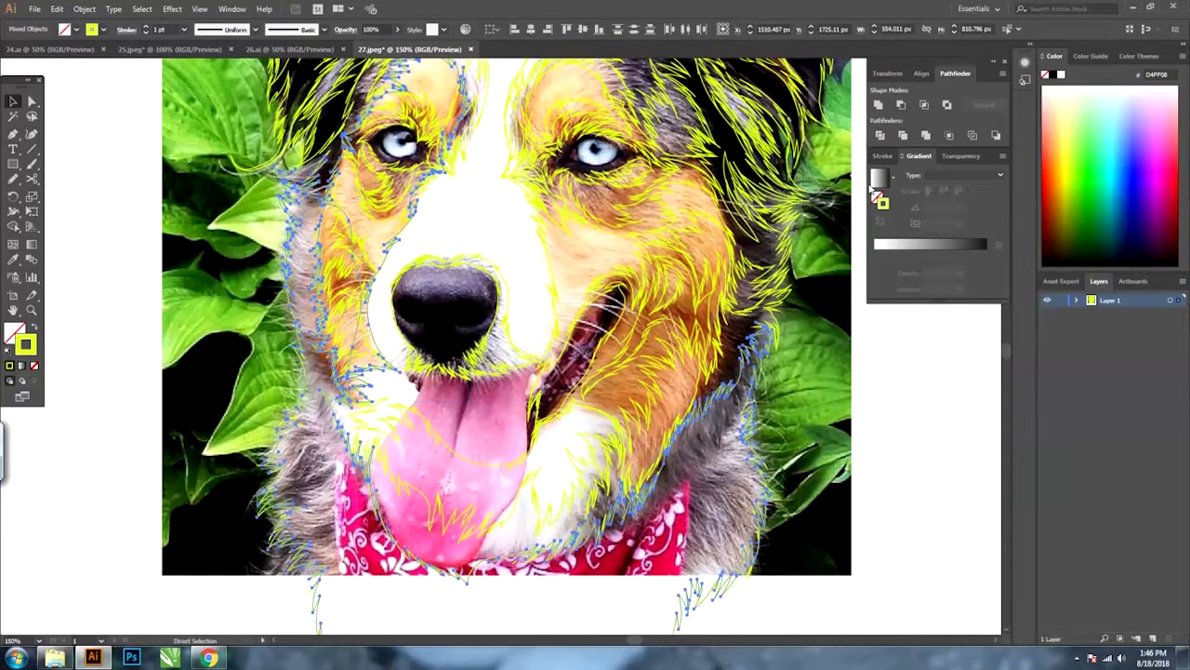
# Draw yellow Pencil fur strokes from the chin and along the face's left edge.
pyautogui.hotkey('ctrl', 'shift', 'a')
pyautogui.press('n')
pyautogui.keyDown('alt'); pyautogui.scroll(-2, 443, 206); pyautogui.keyUp('alt')
pyautogui.keyDown('alt'); pyautogui.scroll(2, 576, 428); pyautogui.keyUp('alt')
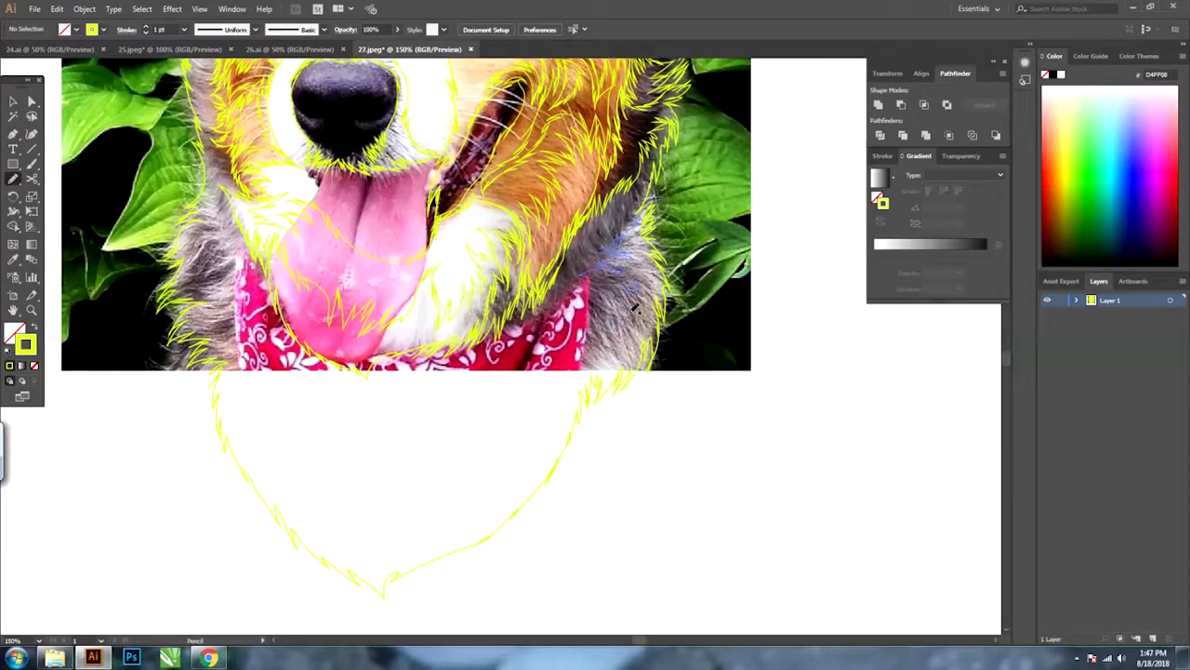
pyautogui.moveTo(568, 383); pyautogui.dragTo(734, 279)
pyautogui.moveTo(410, 216); pyautogui.dragTo(564, 394)
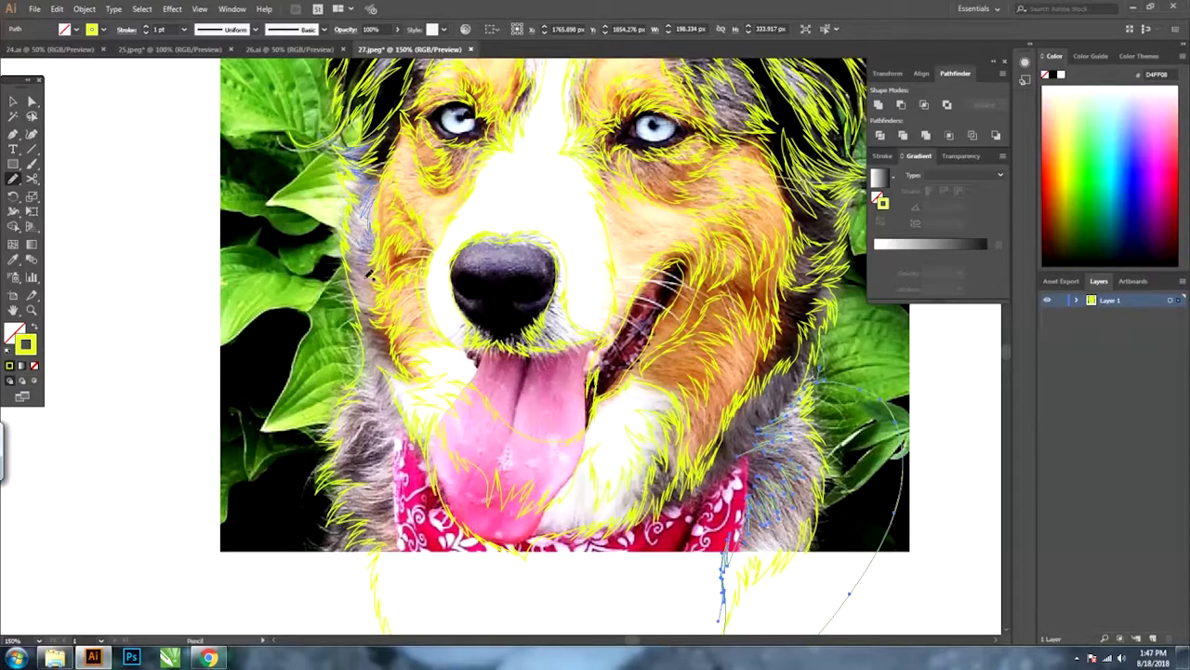
pyautogui.moveTo(301, 203); pyautogui.dragTo(370, 342)
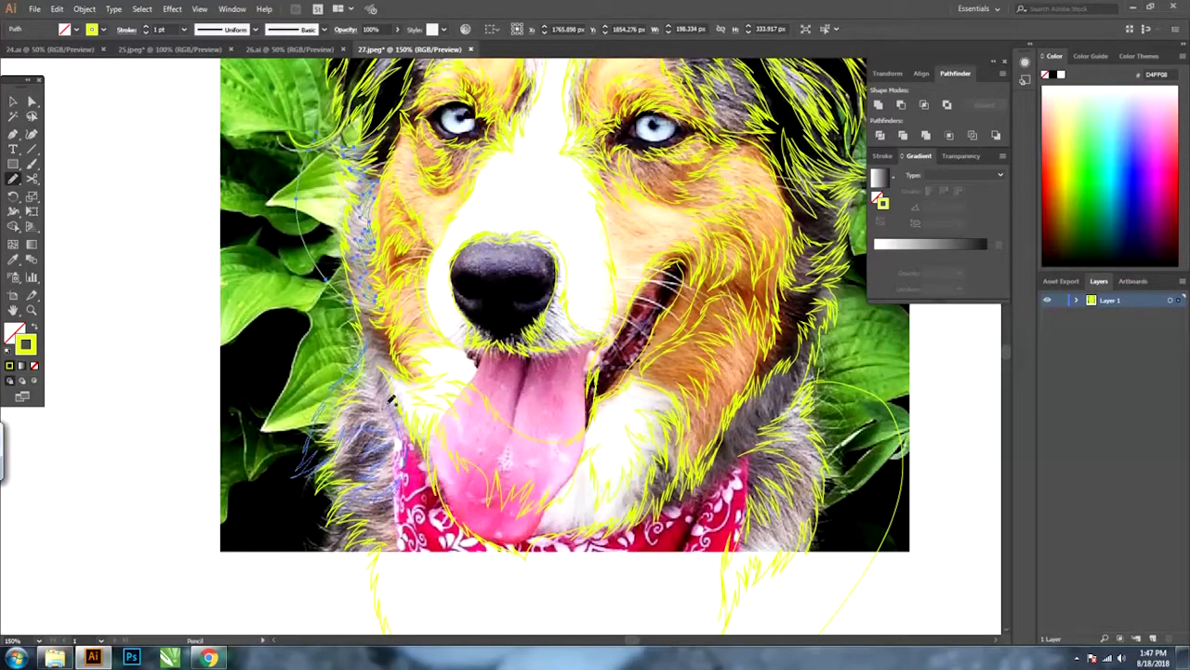
# Zoom out and back in to inspect the new fur stroke and the photo.
pyautogui.press('v')
pyautogui.hotkey('ctrl', '-')
pyautogui.hotkey('ctrl', '+')
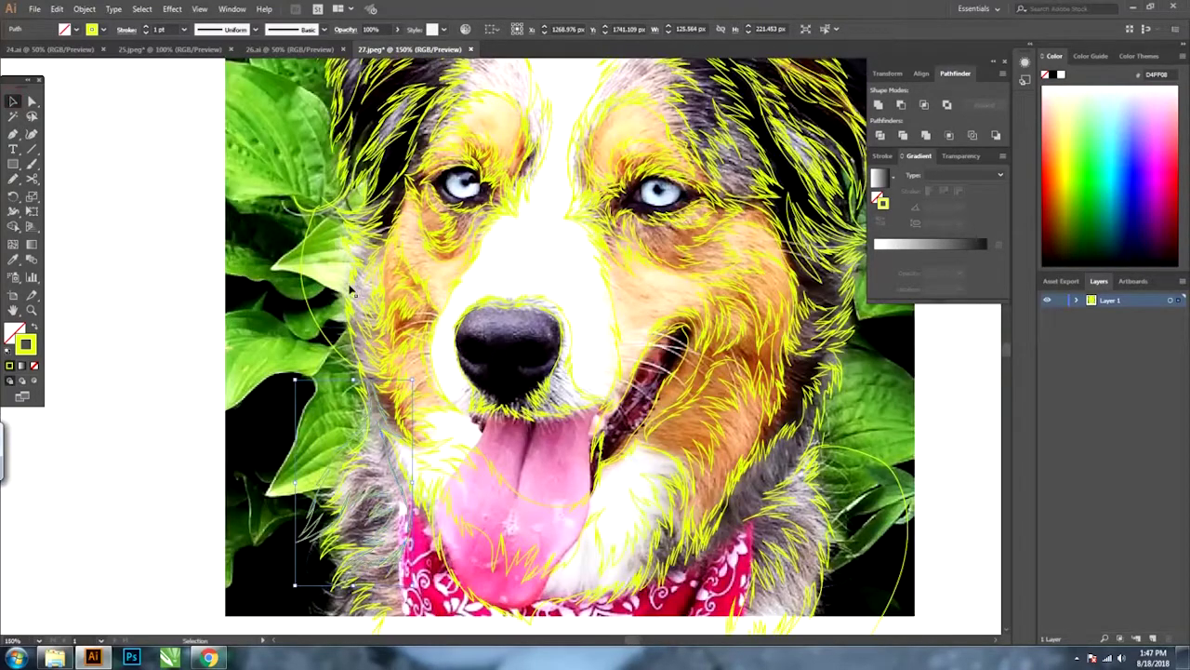
pyautogui.click(369, 313)
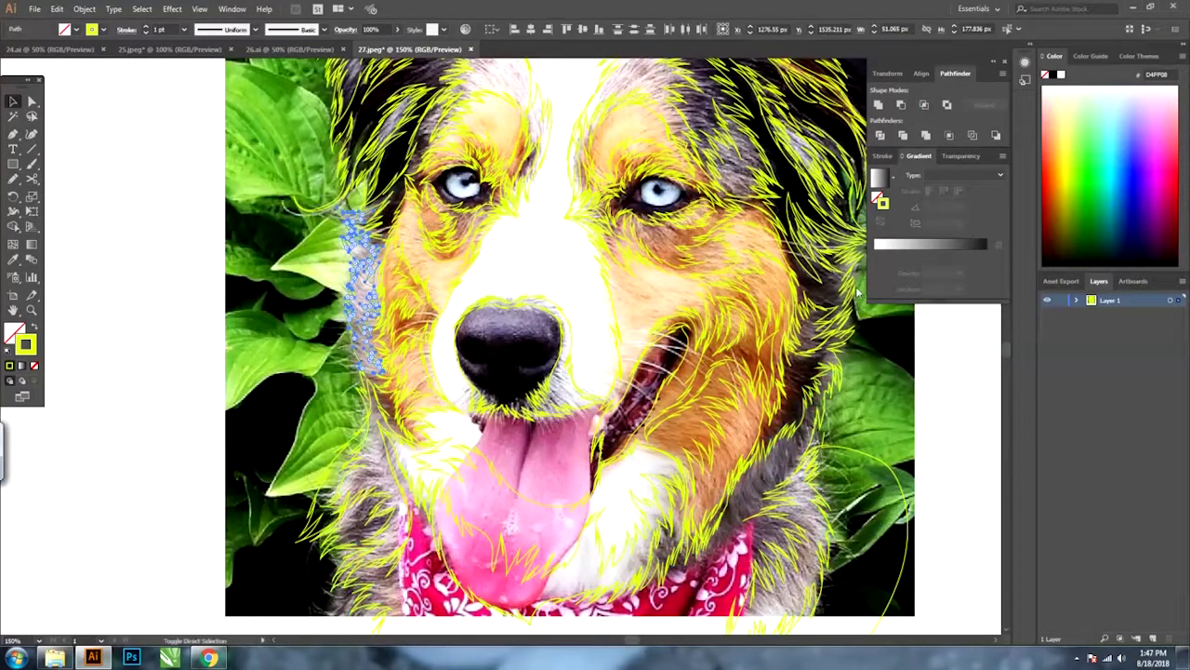
pyautogui.hotkey('ctrl', '-')
pyautogui.hotkey('ctrl', '-')
pyautogui.click(558, 372)
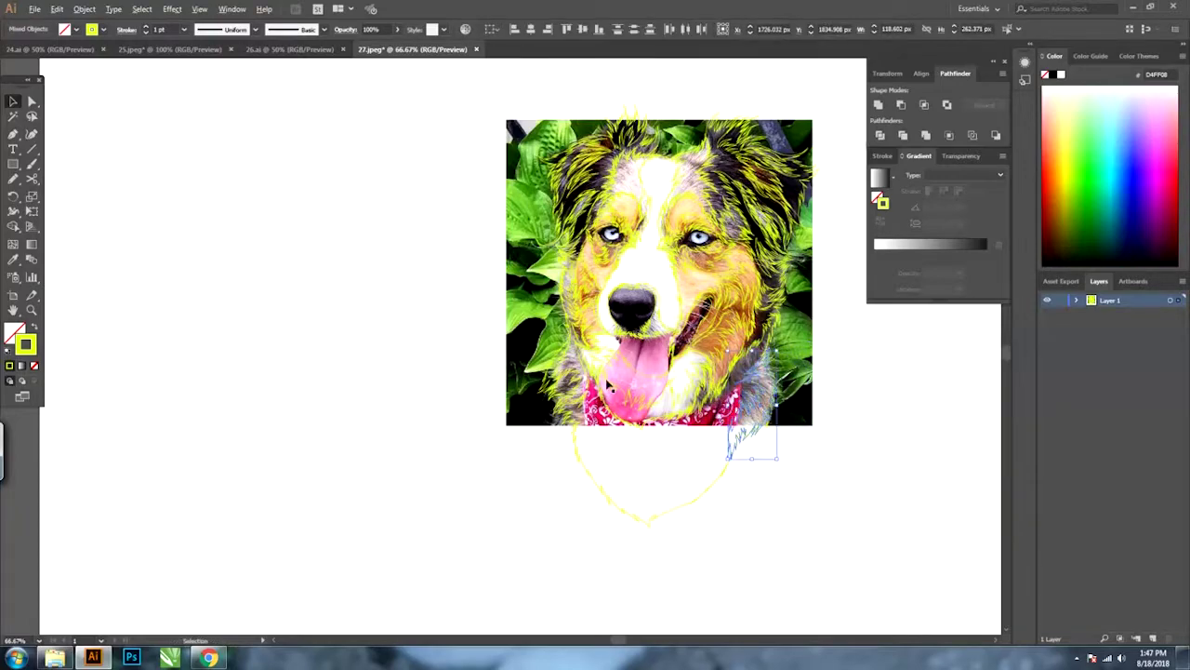
# Check the yellow line-art group, deselect everything and zoom to 200% on the chest.
pyautogui.hotkey('ctrl', '+')
pyautogui.hotkey('ctrl', '+')
pyautogui.click(556, 372)
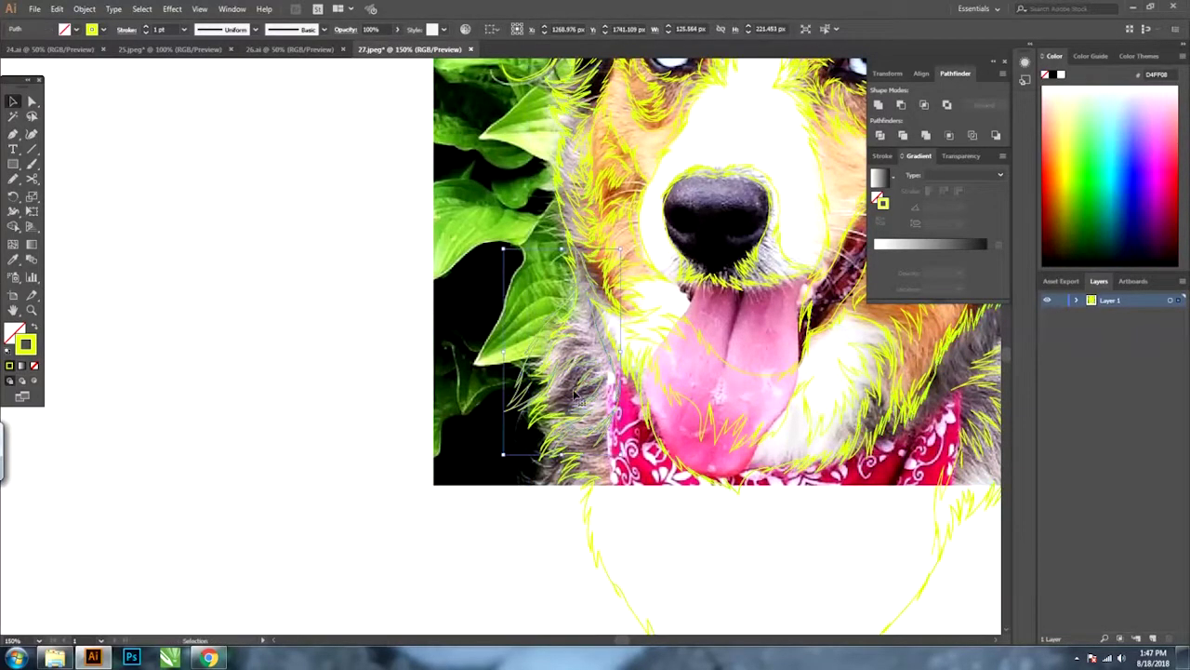
pyautogui.click(338, 345)
pyautogui.hotkey('ctrl', '-')
pyautogui.hotkey('ctrl', '-')
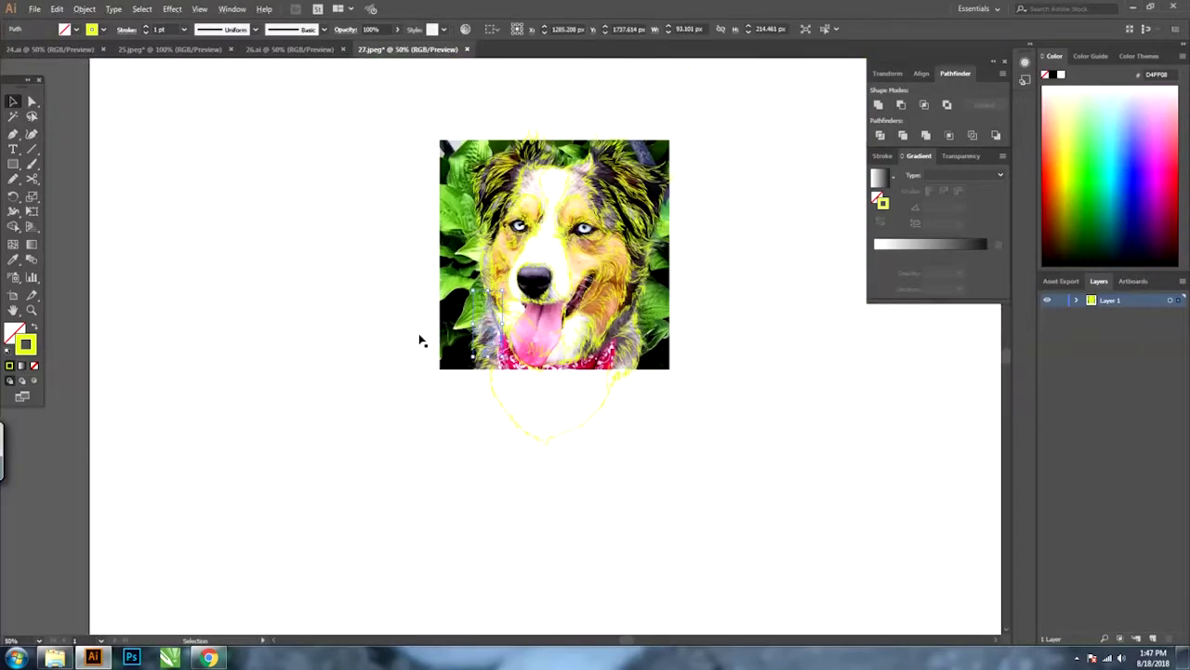
pyautogui.hotkey('ctrl', '+')
pyautogui.hotkey('ctrl', '+')
pyautogui.press('p')
pyautogui.hotkey('ctrl', '+')
pyautogui.hotkey('ctrl', '+')
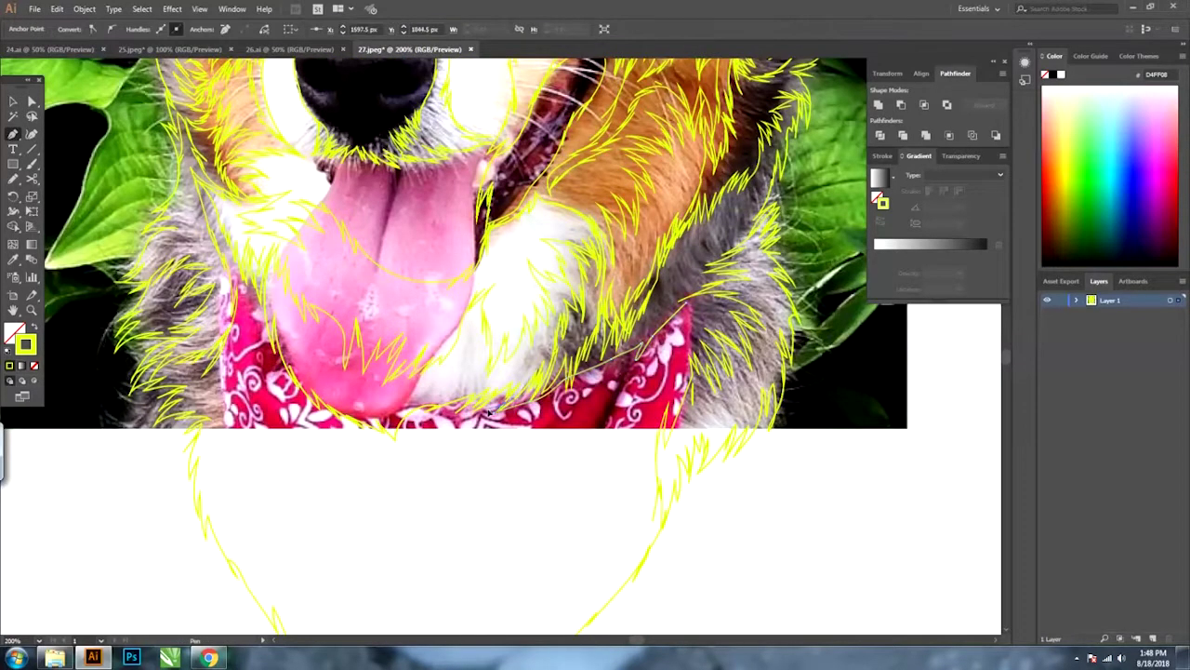
# Finish the chest outline below the bandana and close it at its start point.
pyautogui.hscroll(-2, 481, 396)
pyautogui.moveTo(412, 345); pyautogui.dragTo(425, 438)
pyautogui.scroll(-2, 425, 438)
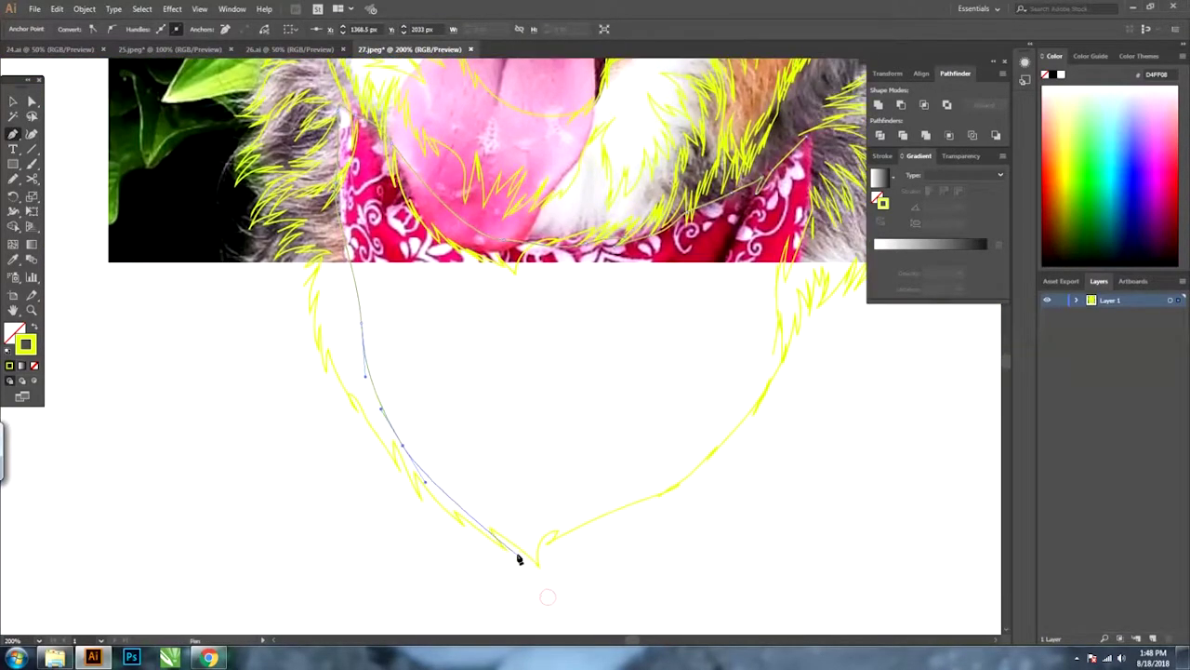
pyautogui.moveTo(544, 565); pyautogui.dragTo(591, 509)
pyautogui.moveTo(786, 265); pyautogui.dragTo(808, 139)
pyautogui.scroll(2, 651, 279)
pyautogui.hotkey('ctrl', '-')
pyautogui.hotkey('ctrl', '-')
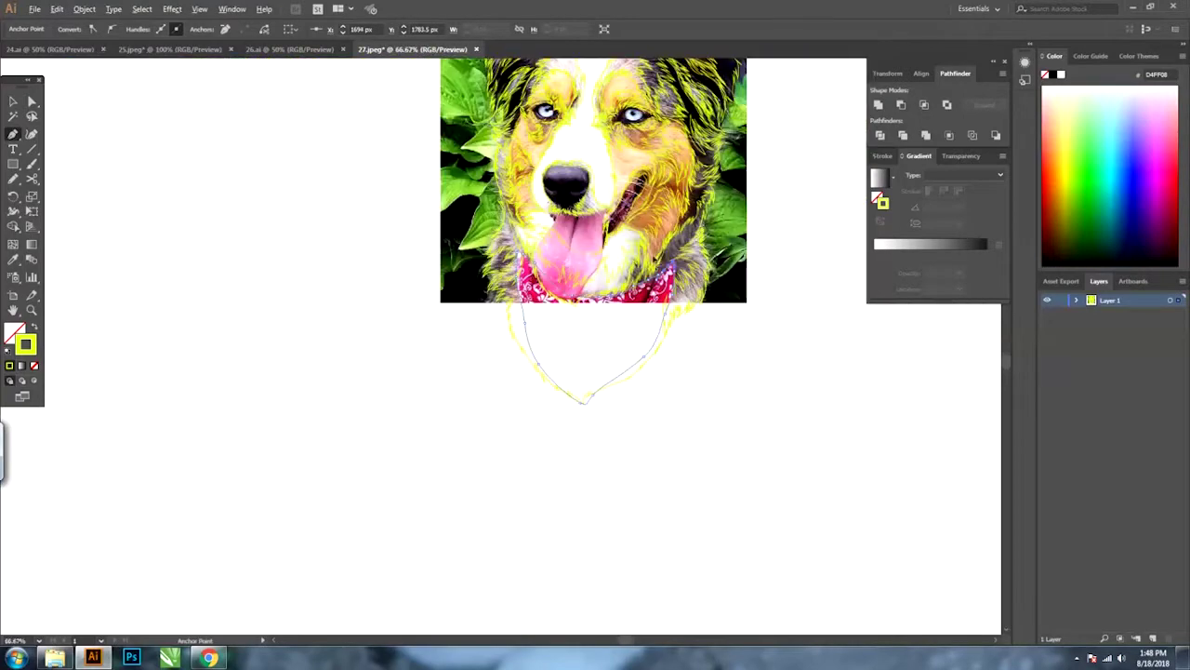
pyautogui.hotkey('ctrl', '+')
pyautogui.hotkey('ctrl', '+')
pyautogui.click(289, 189)
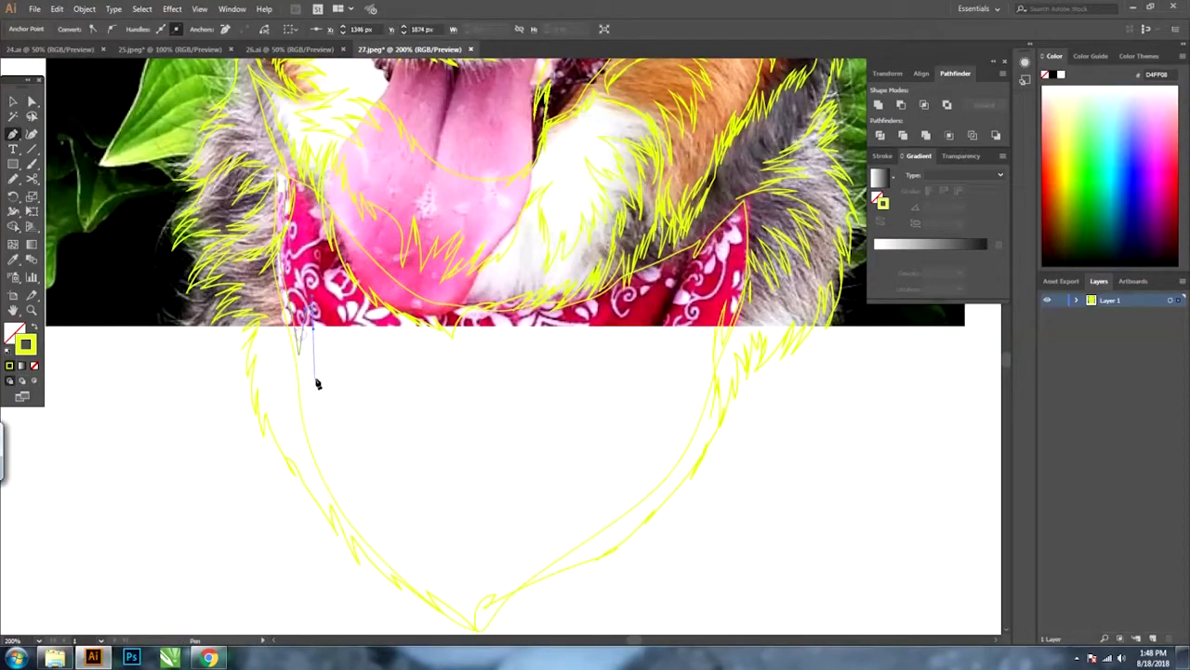
# Draw a closed looping fur shape from the lower-left chest up toward the bandana.
pyautogui.click(386, 451)
pyautogui.moveTo(456, 592); pyautogui.dragTo(476, 563)
pyautogui.click(574, 482)
pyautogui.click(514, 564)
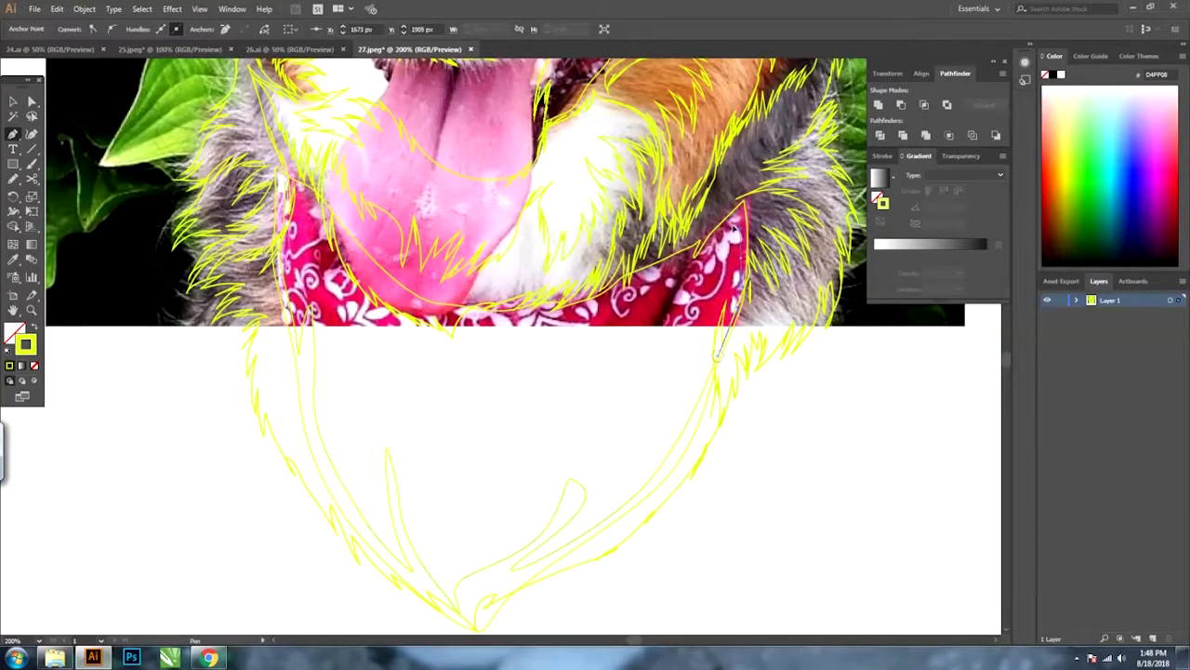
pyautogui.moveTo(605, 406); pyautogui.dragTo(611, 390)
pyautogui.click(599, 331)
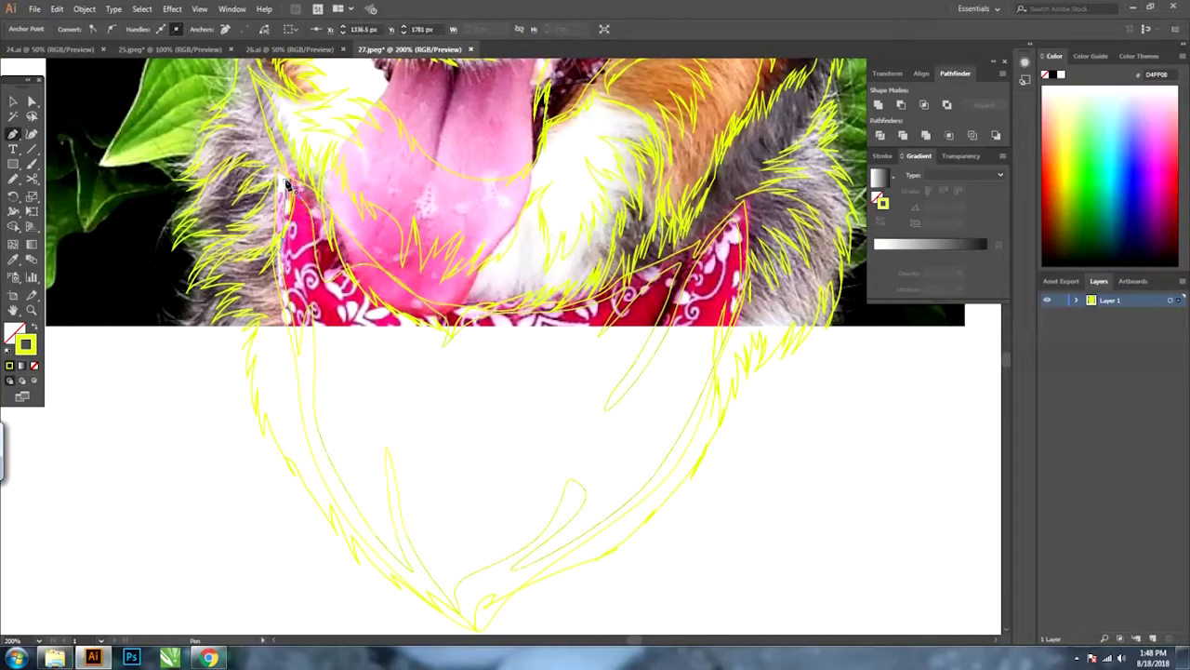
pyautogui.moveTo(412, 455); pyautogui.dragTo(435, 579)
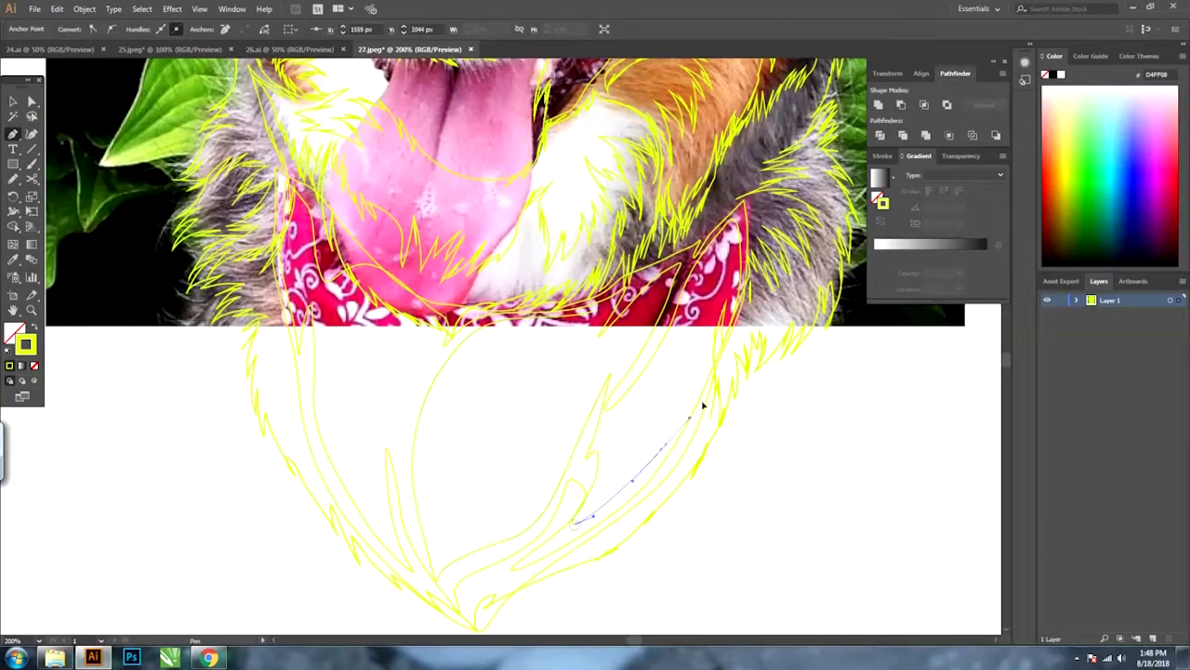
pyautogui.moveTo(567, 354); pyautogui.dragTo(535, 358)
# Undo a stray path start and begin a fur strand down the left chest.
pyautogui.hotkey('ctrl', 'z')
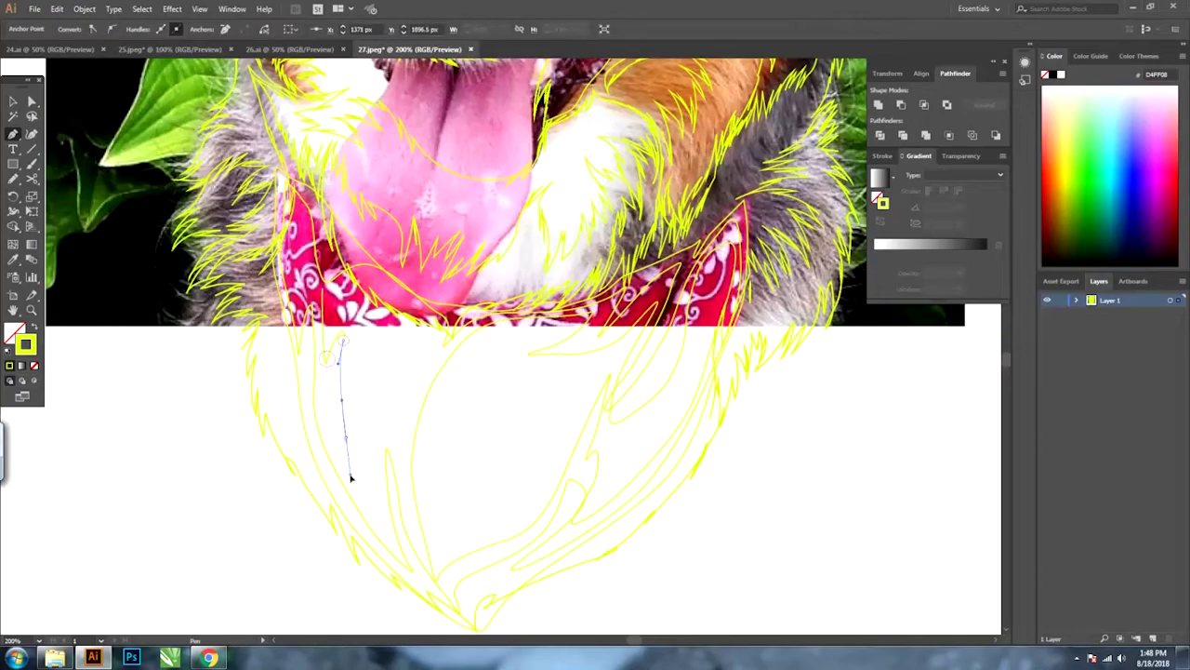
pyautogui.click(377, 526)
pyautogui.click(391, 404)
pyautogui.click(324, 377)
# Trace the first eye's outline and a crescent iris highlight inside it.
pyautogui.scroll(5, 310, 224)
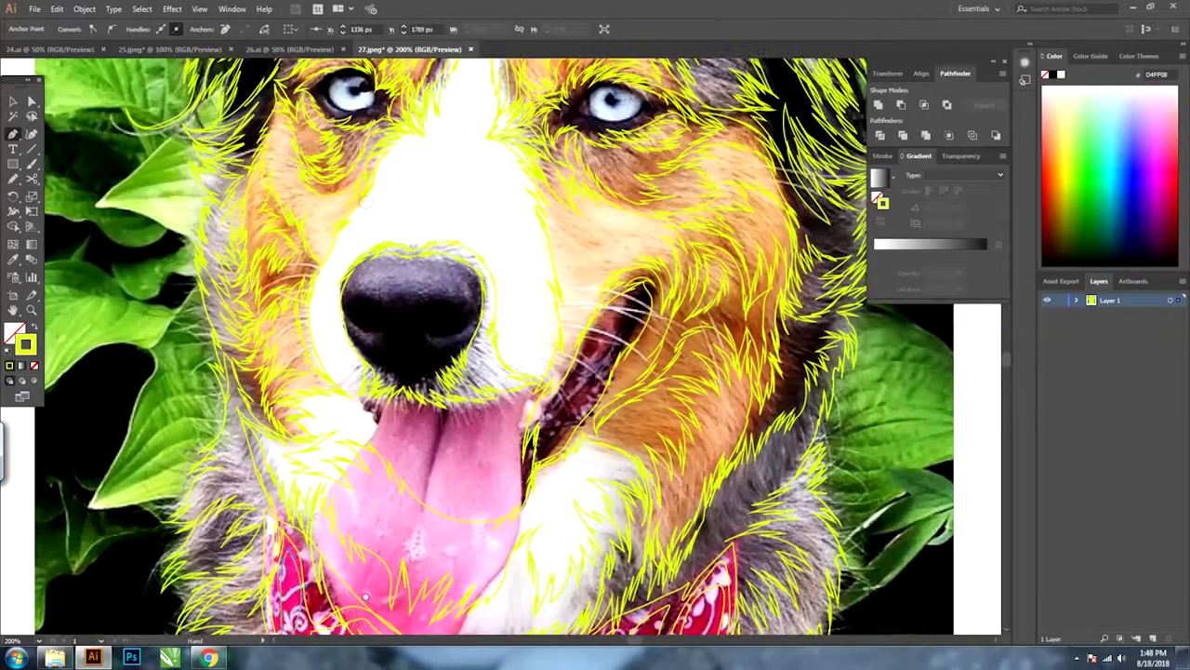
pyautogui.scroll(5, 397, 440)
pyautogui.scroll(3, 455, 324)
pyautogui.moveTo(454, 323); pyautogui.dragTo(521, 307)
pyautogui.click(460, 263)
pyautogui.click(281, 298)
pyautogui.click(459, 264)
pyautogui.moveTo(409, 366); pyautogui.dragTo(448, 361)
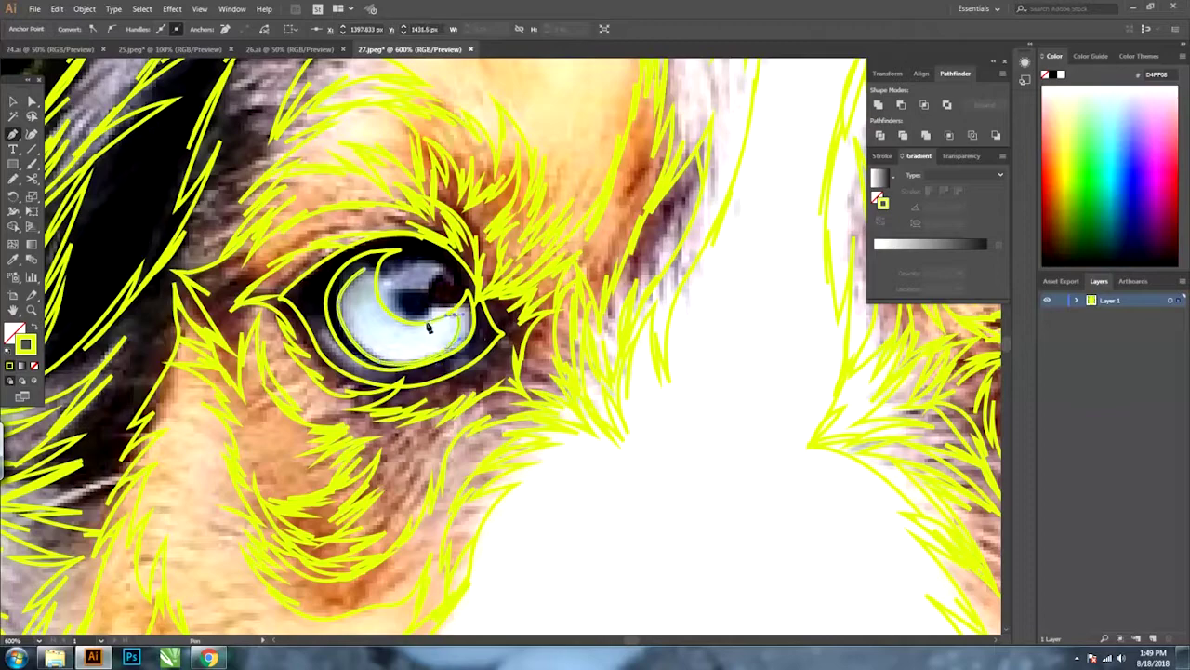
pyautogui.moveTo(405, 333); pyautogui.dragTo(446, 327)
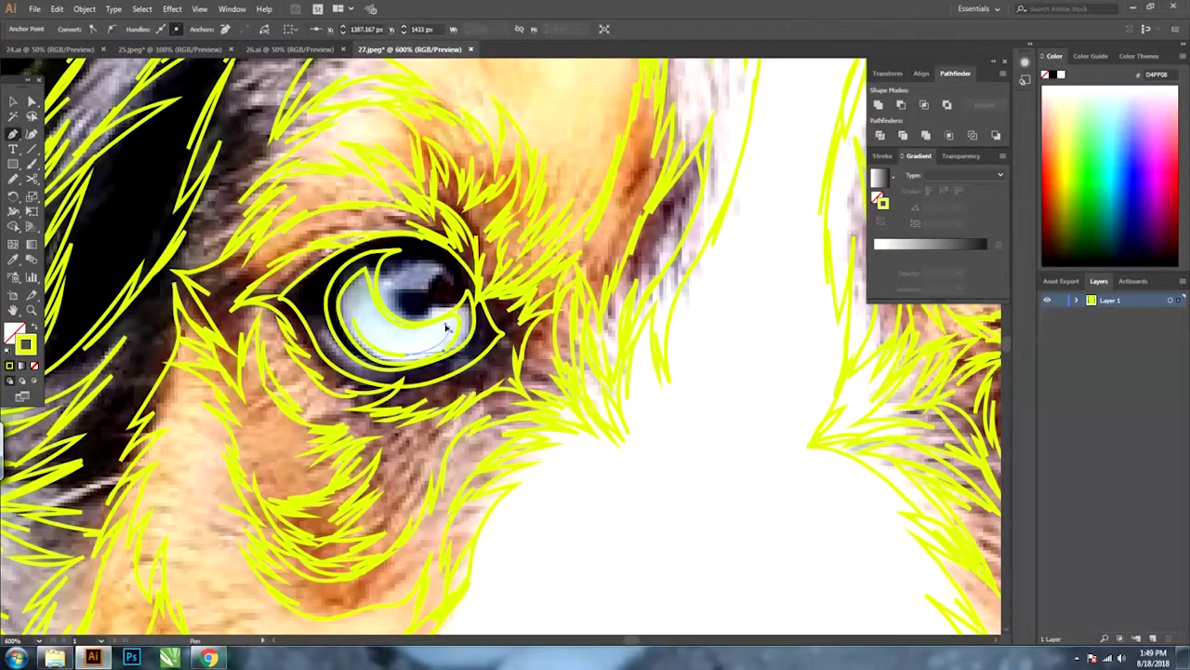
pyautogui.click(356, 315)
pyautogui.moveTo(378, 281)
pyautogui.mouseDown()
pyautogui.moveTo(430, 293)
pyautogui.moveTo(424, 279)
pyautogui.mouseUp()
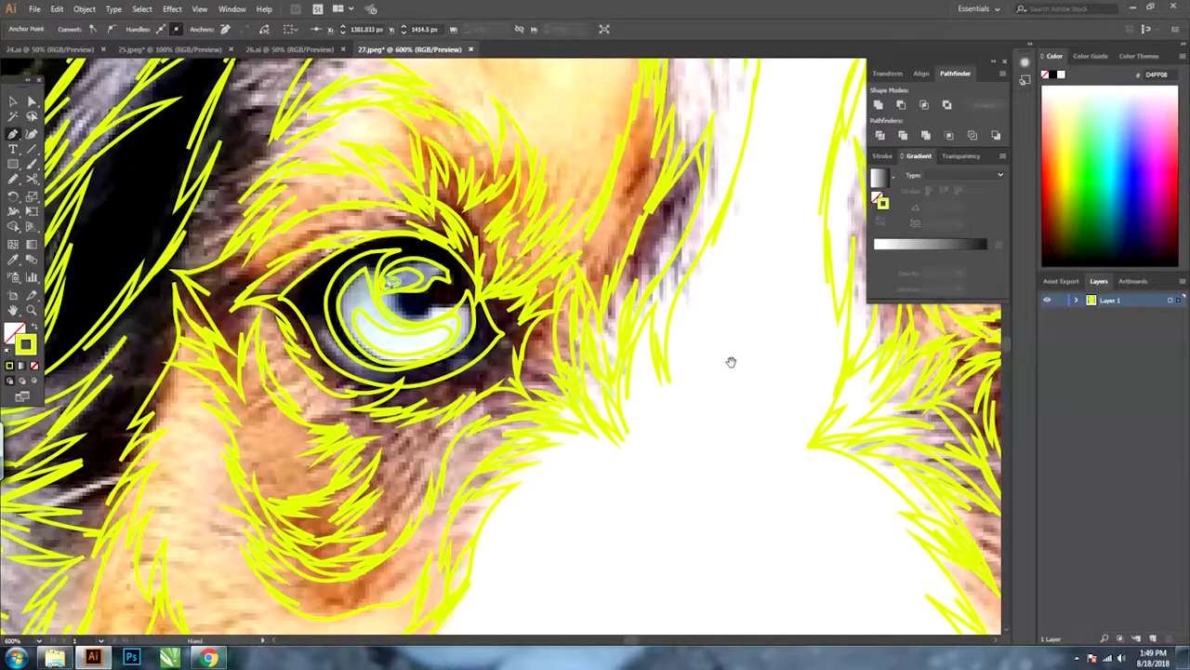
# Trace the other eye's lower lid and iris contour.
pyautogui.moveTo(731, 361); pyautogui.dragTo(177, 349)
pyautogui.moveTo(507, 365); pyautogui.dragTo(625, 388)
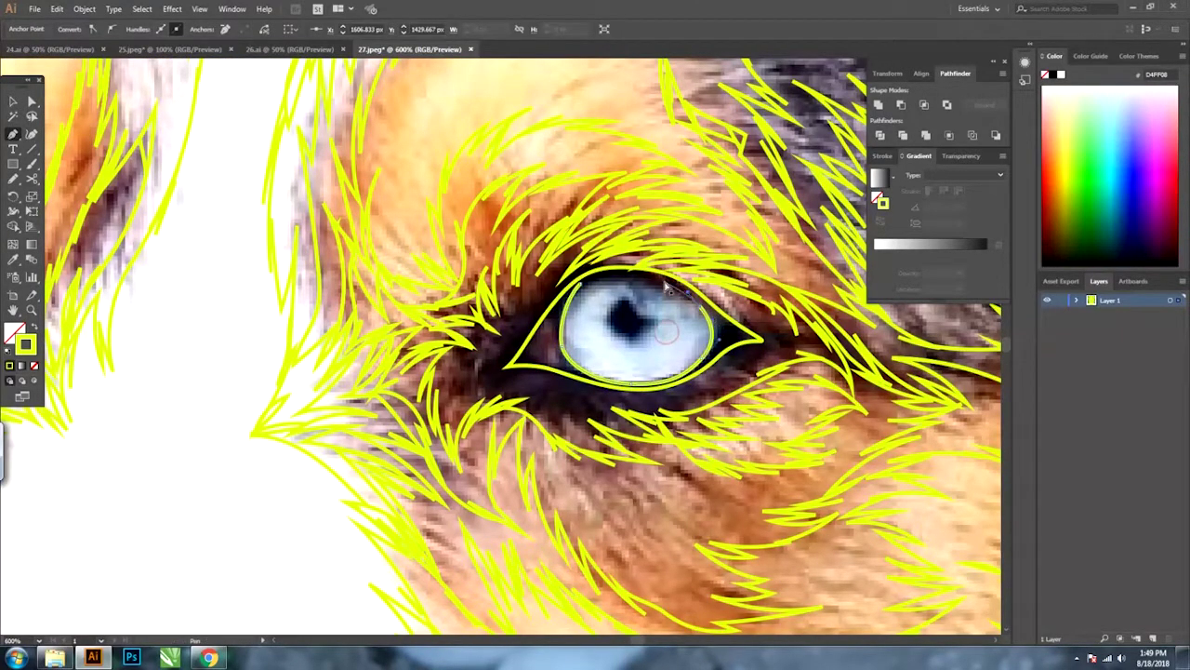
pyautogui.click(613, 383)
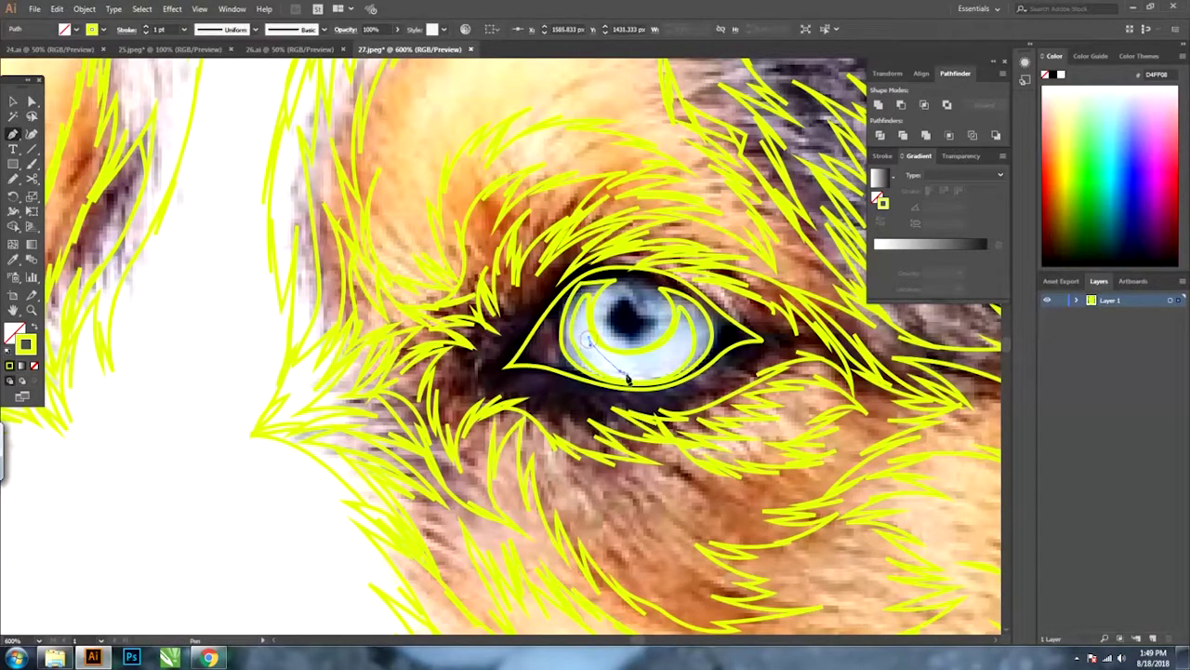
pyautogui.click(641, 359)
pyautogui.click(611, 317)
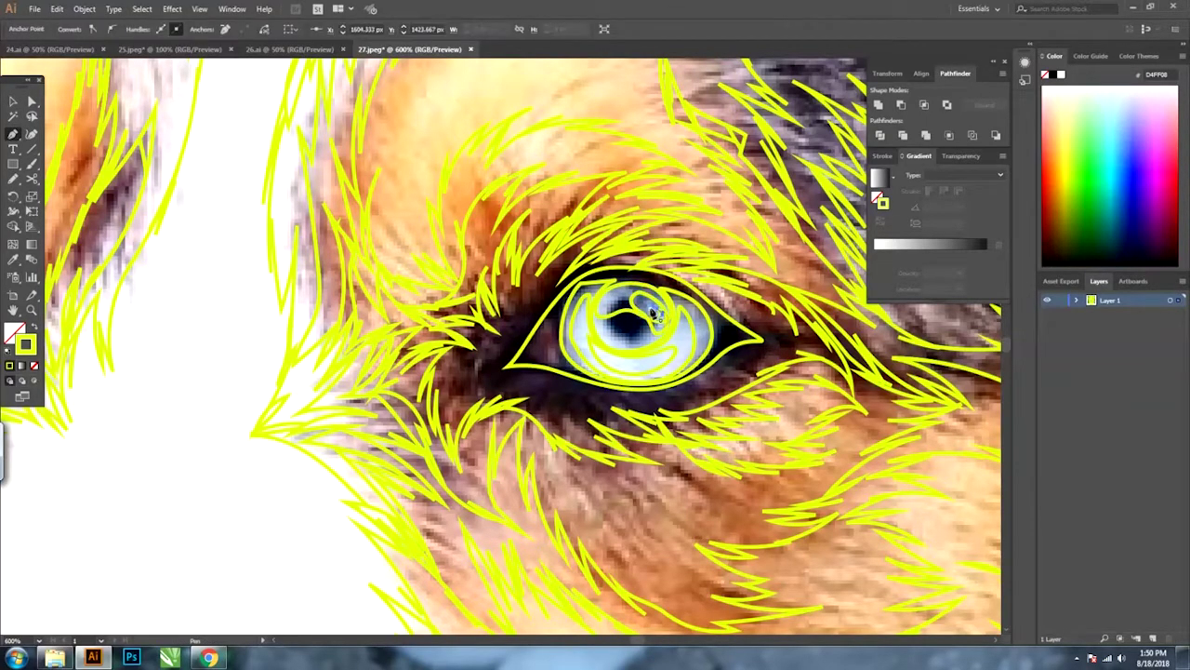
pyautogui.moveTo(433, 300); pyautogui.dragTo(609, 90)
pyautogui.hotkey('ctrl', '-')
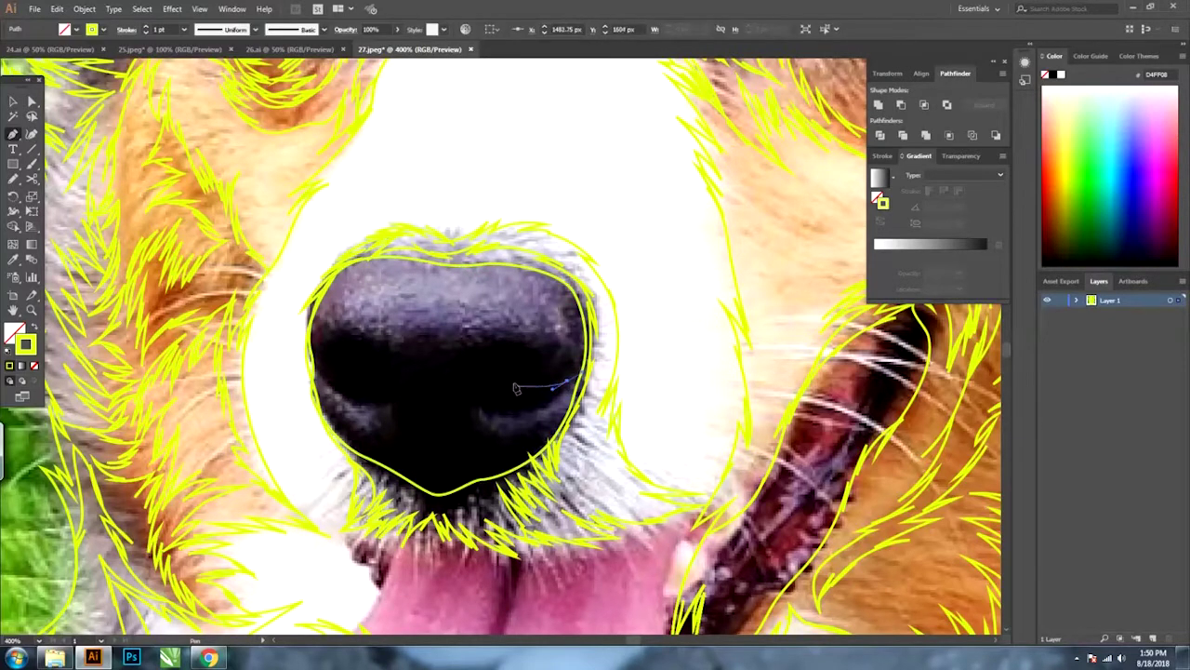
# Outline both nostrils and the V-shaped groove down the nose centre.
pyautogui.moveTo(483, 388); pyautogui.dragTo(521, 415)
pyautogui.moveTo(567, 382); pyautogui.dragTo(548, 402)
pyautogui.click(484, 389)
pyautogui.moveTo(368, 358); pyautogui.dragTo(316, 372)
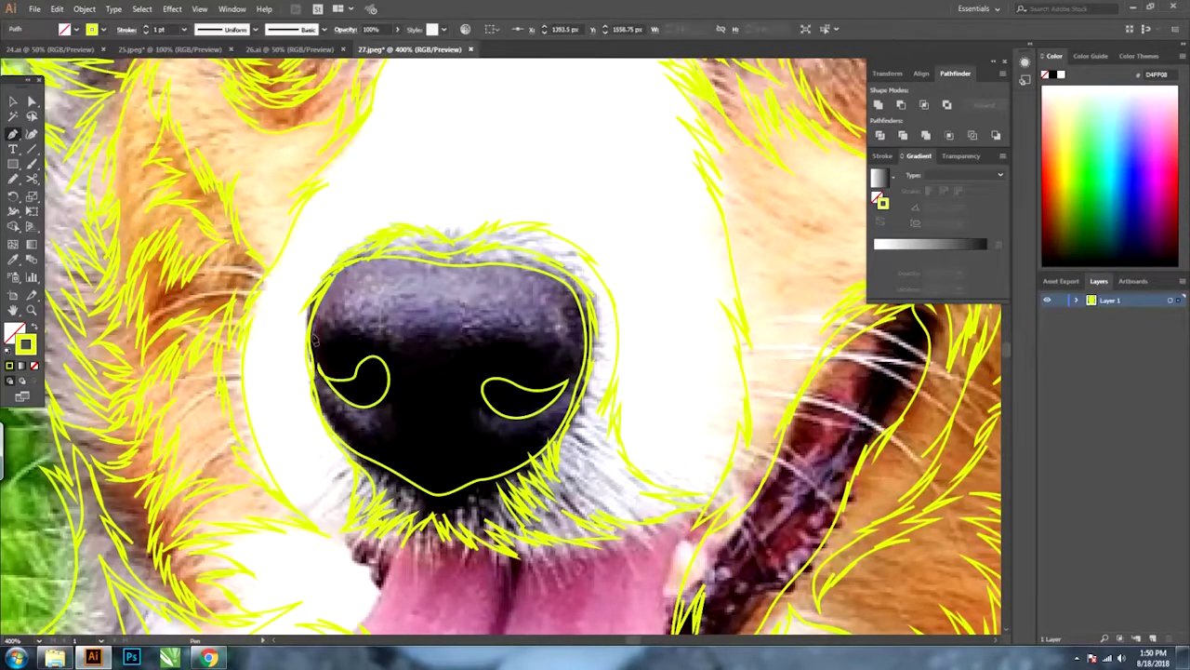
pyautogui.moveTo(381, 407); pyautogui.dragTo(365, 421)
pyautogui.click(443, 478)
pyautogui.click(440, 370)
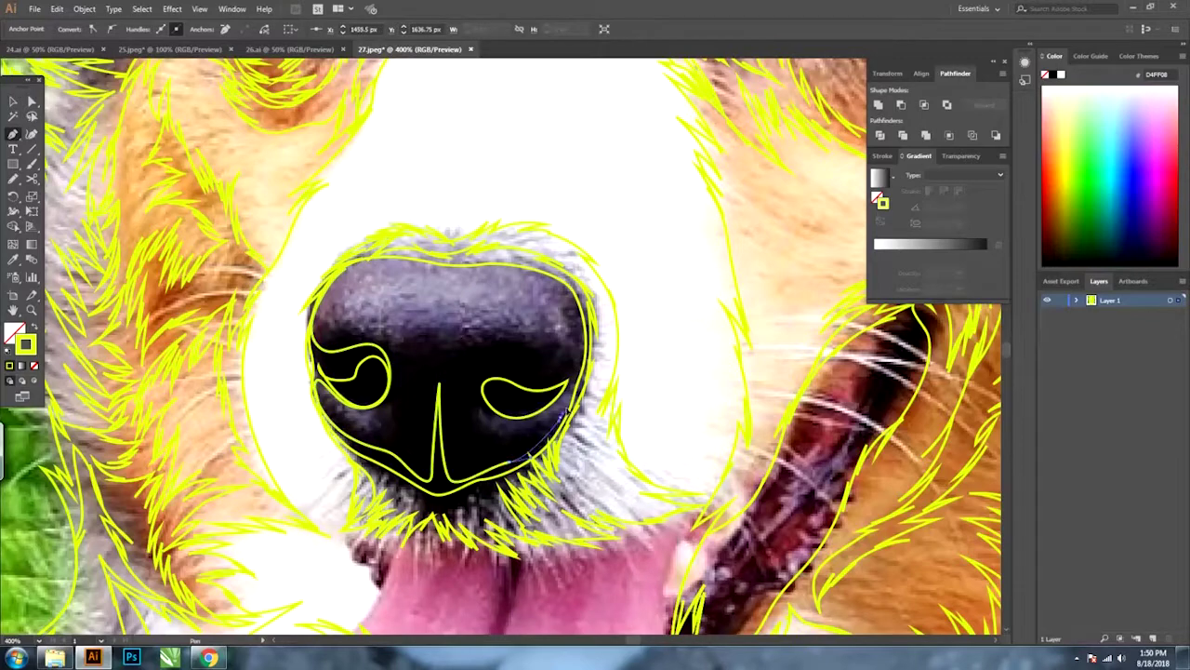
# Trace the nose's left side, the nostrils' lower edges and a highlight on top.
pyautogui.click(361, 268)
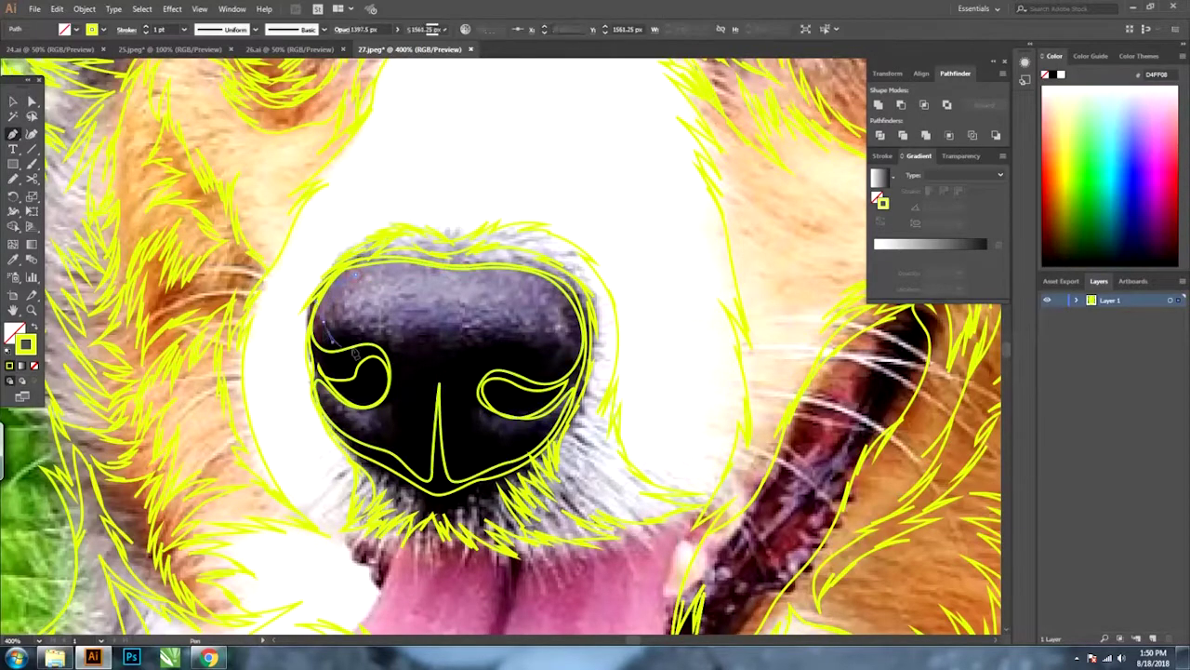
pyautogui.moveTo(330, 340); pyautogui.dragTo(389, 345)
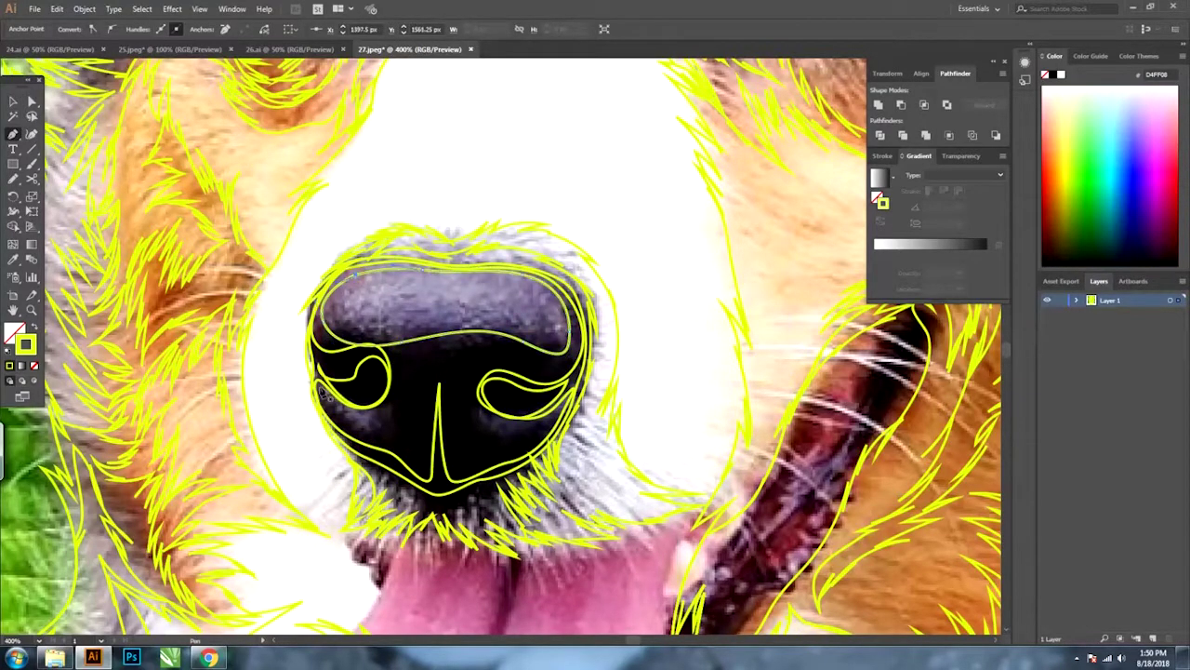
pyautogui.moveTo(372, 429); pyautogui.dragTo(393, 410)
pyautogui.moveTo(503, 428); pyautogui.dragTo(538, 420)
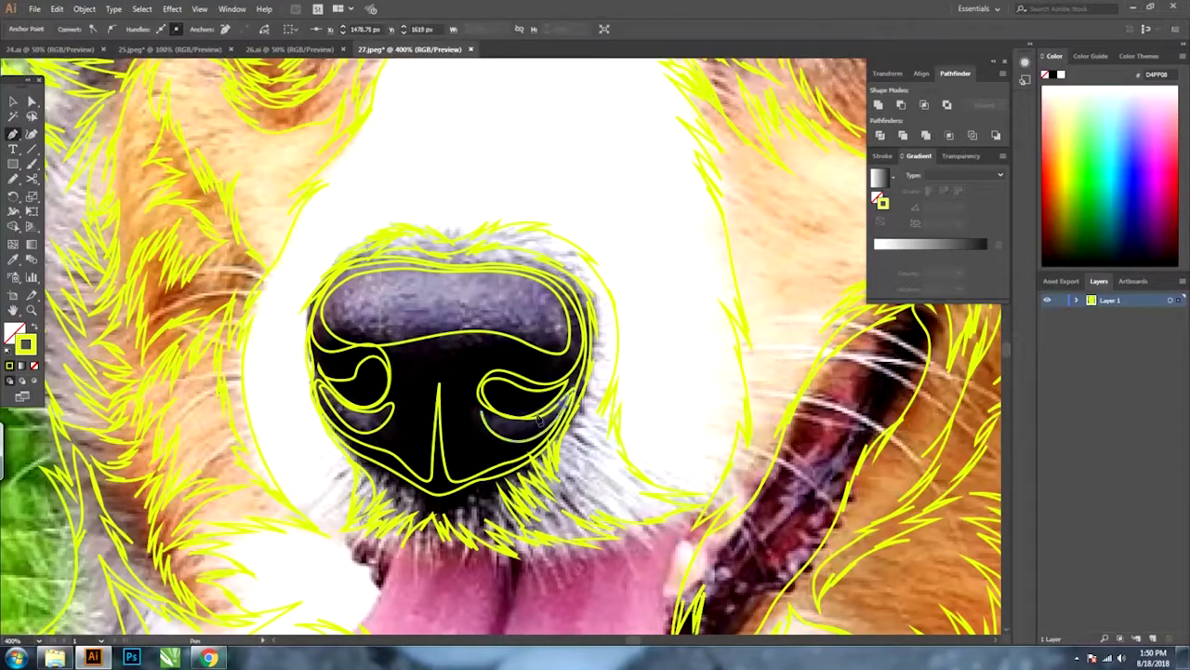
pyautogui.click(412, 277)
pyautogui.click(377, 301)
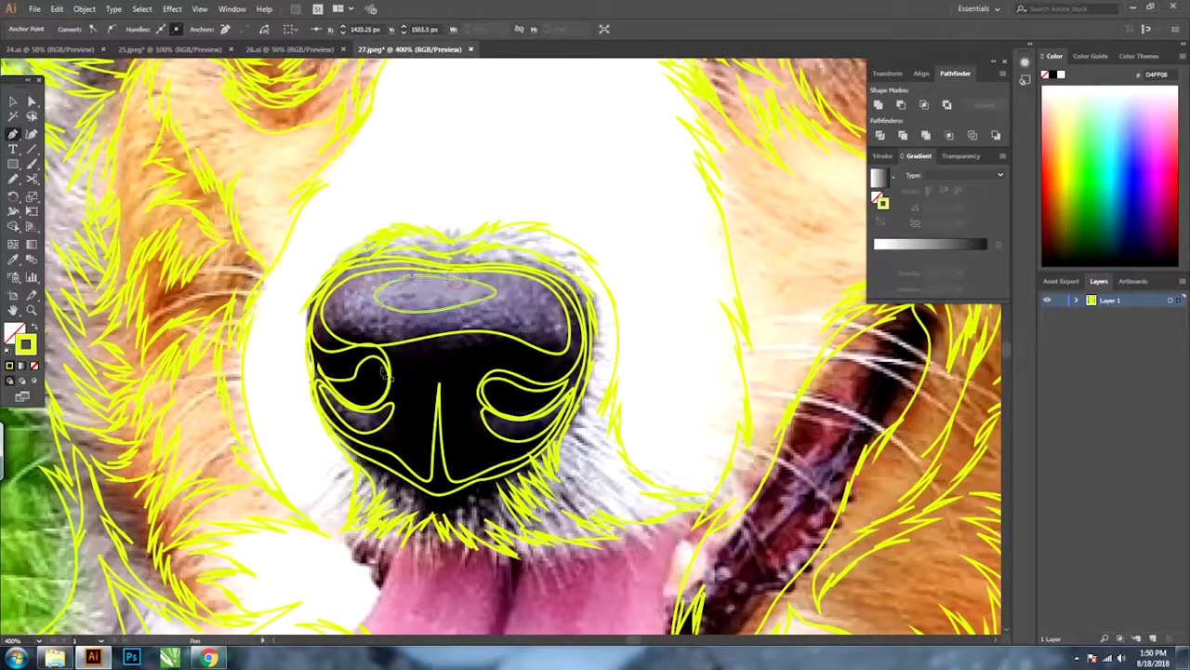
pyautogui.scroll(-1, 385, 373)
pyautogui.scroll(-5, 437, 344)
pyautogui.hscroll(-2, 446, 334)
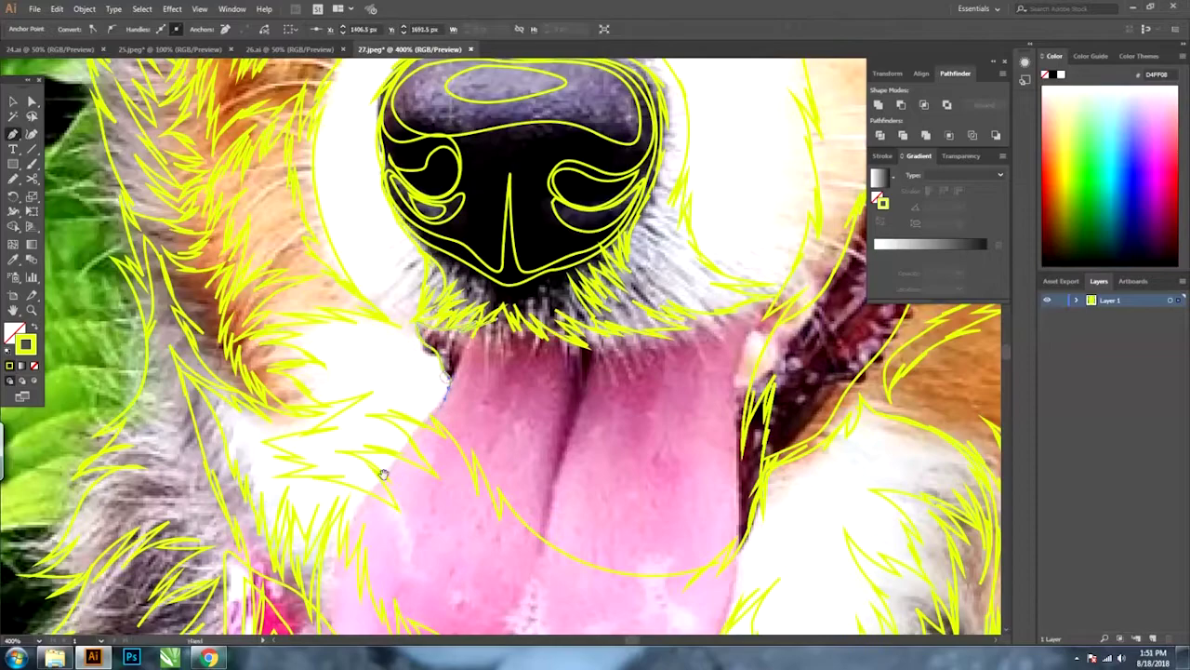
# Trace the tongue's outline around its edge and close it at the start point.
pyautogui.scroll(-5, 383, 474)
pyautogui.click(672, 471)
pyautogui.scroll(5, 647, 410)
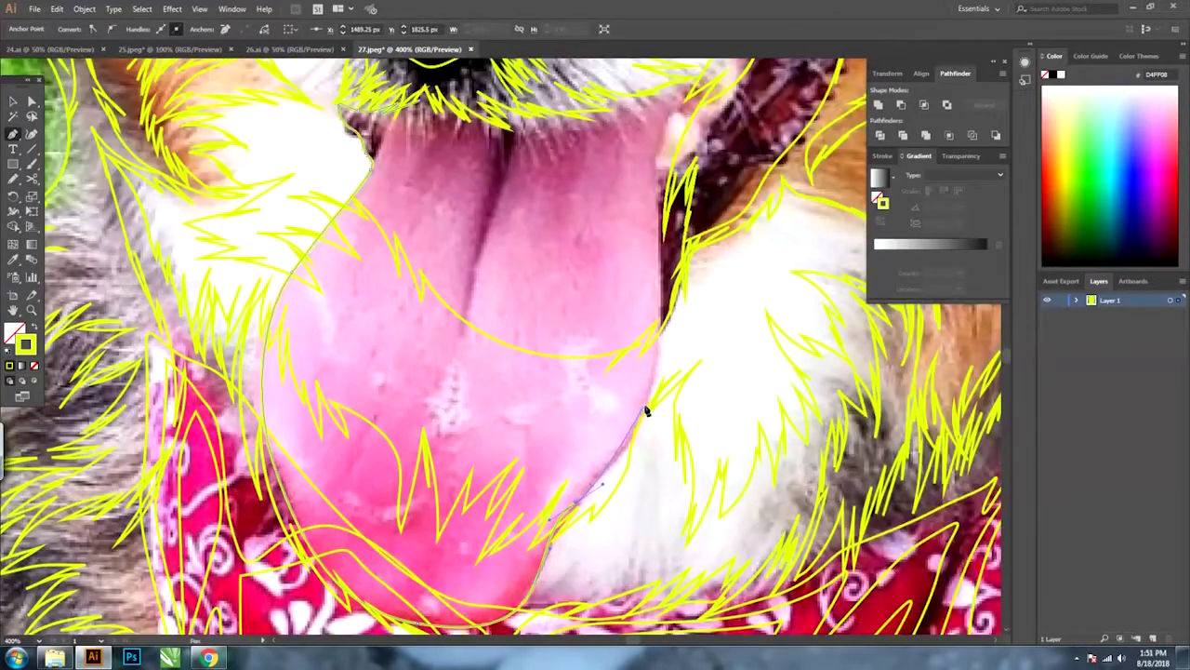
pyautogui.scroll(5, 642, 400)
pyautogui.hscroll(5, 614, 386)
pyautogui.scroll(4, 656, 300)
pyautogui.hscroll(3, 642, 306)
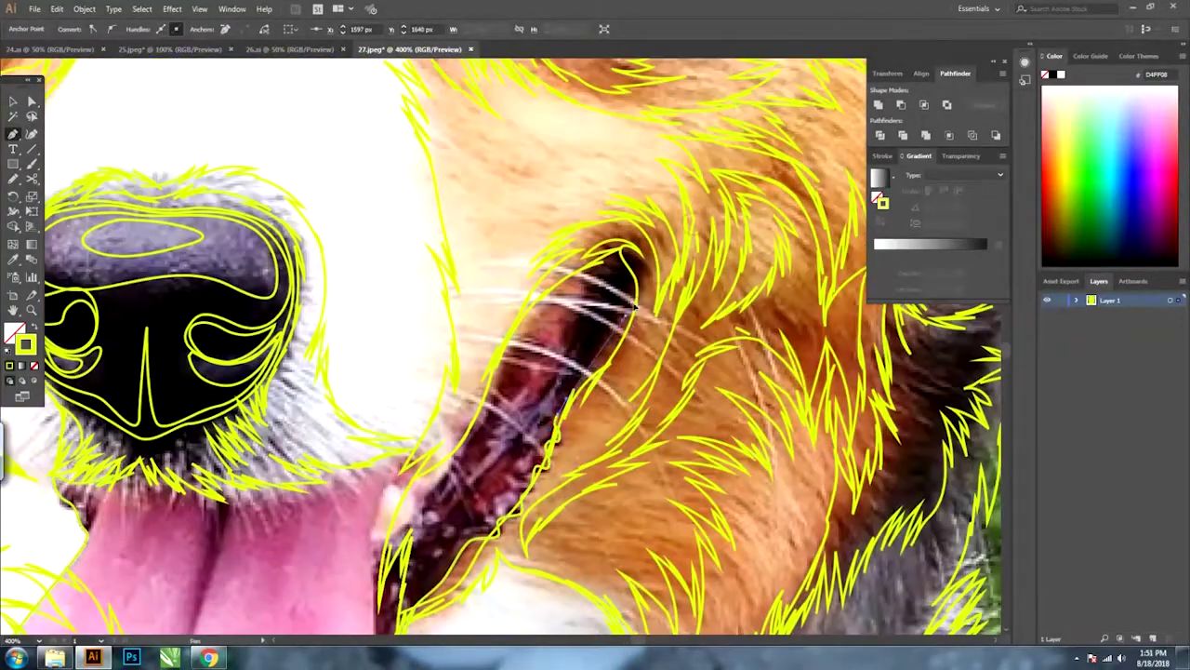
pyautogui.scroll(-3, 570, 351)
pyautogui.hscroll(-2, 570, 351)
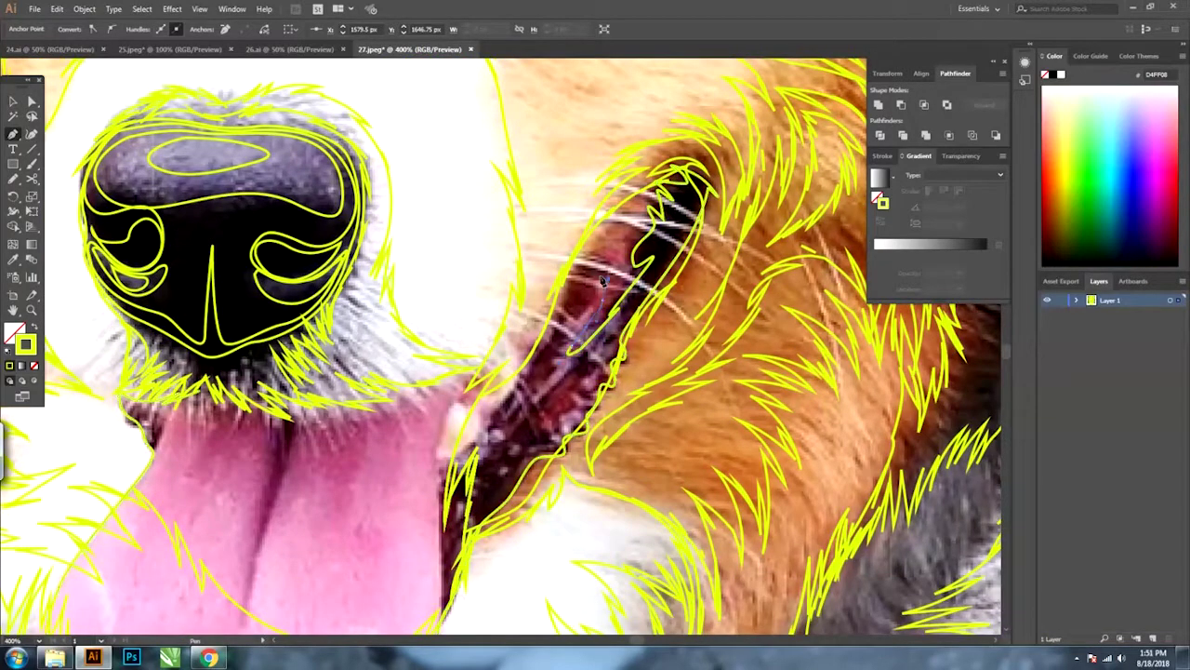
pyautogui.hscroll(-1, 407, 398)
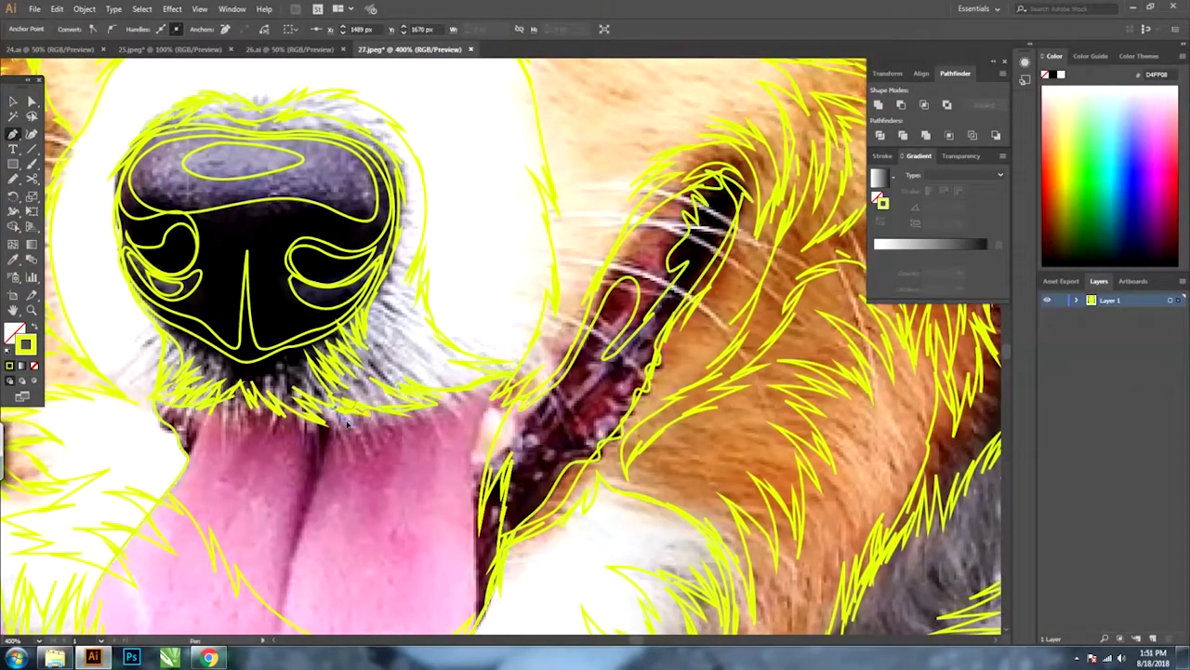
pyautogui.scroll(-3, 239, 370)
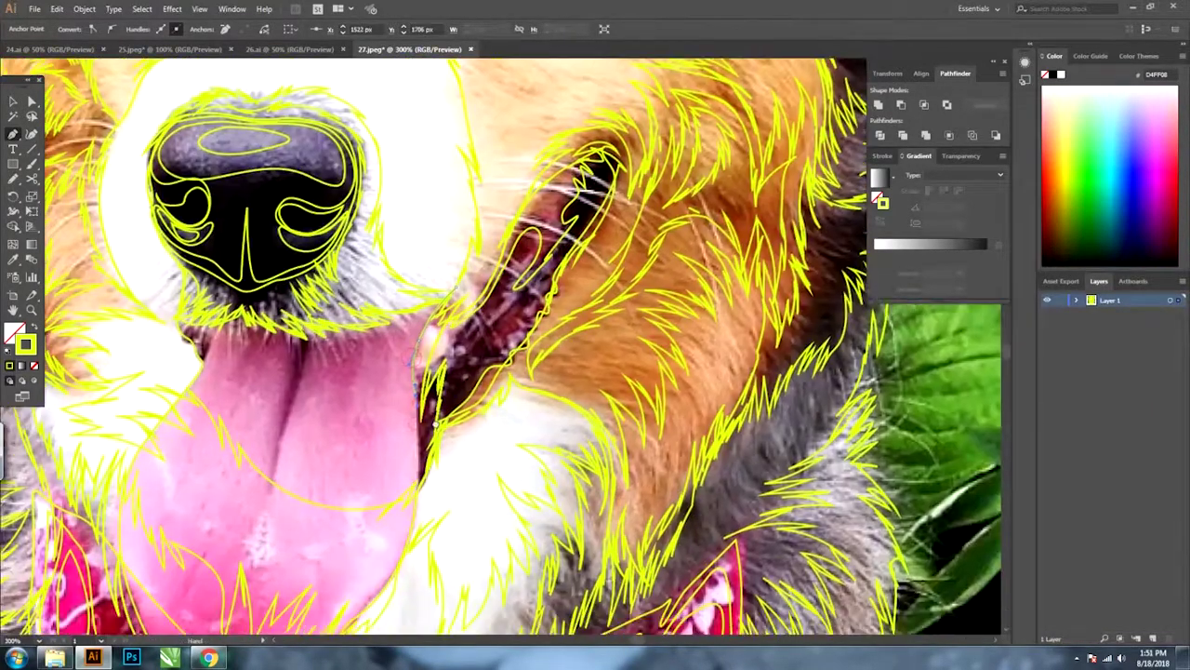
pyautogui.scroll(2, 264, 561)
pyautogui.scroll(3, 307, 313)
pyautogui.click(556, 239)
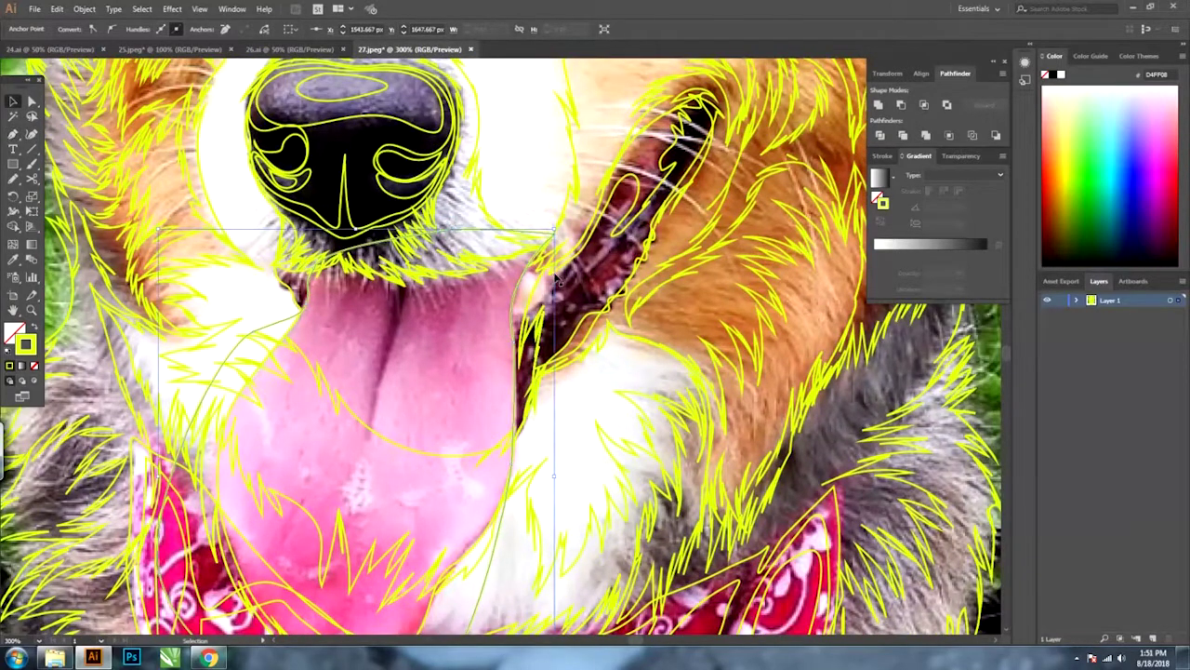
pyautogui.press('v')
pyautogui.press('p')
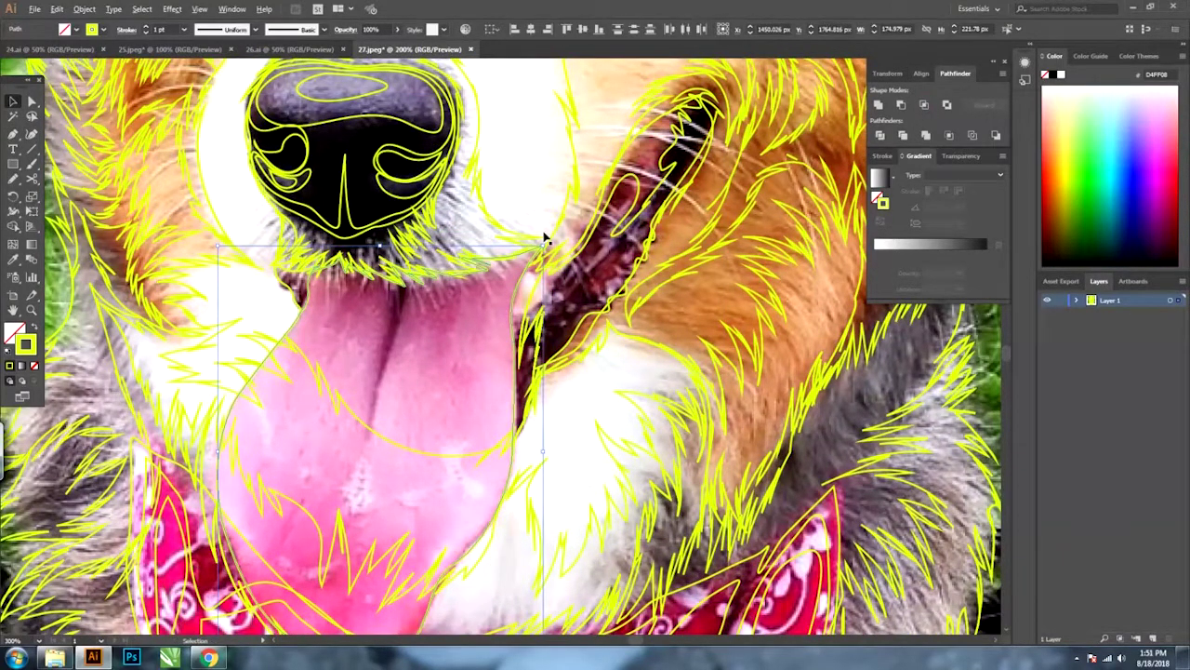
# Draw the crease line across the tongue with Pen anchors and curves.
pyautogui.scroll(-2, 544, 239)
pyautogui.click(566, 229)
pyautogui.click(498, 244)
pyautogui.click(470, 326)
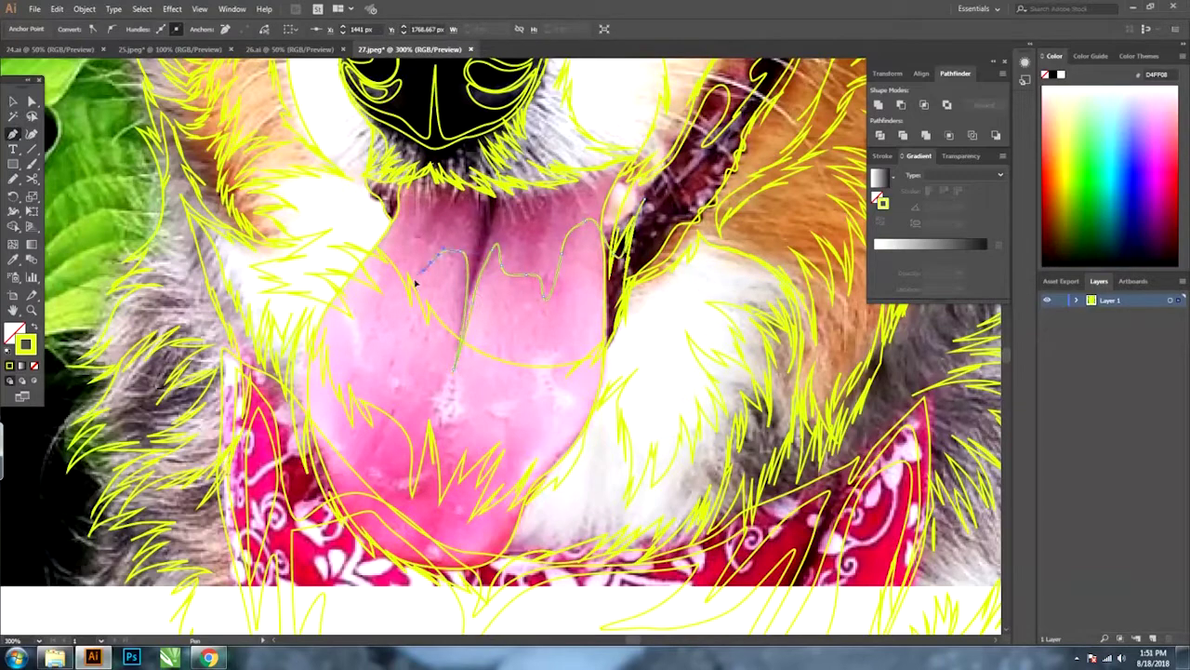
pyautogui.click(415, 283)
pyautogui.click(565, 228)
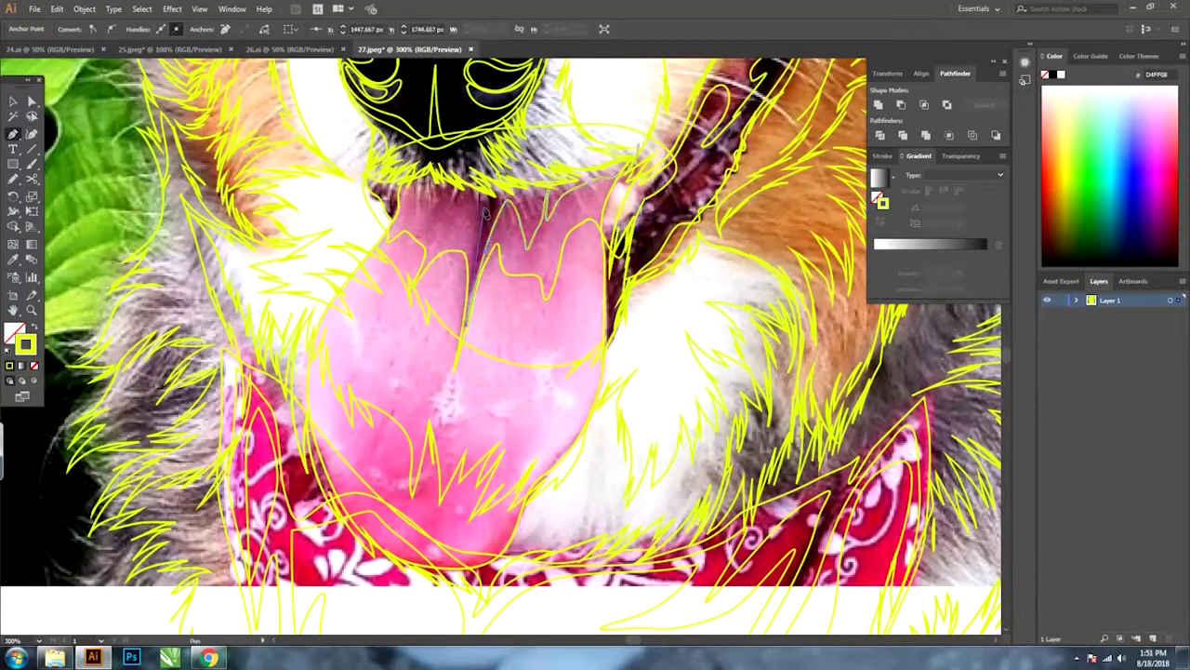
pyautogui.scroll(-2, 418, 232)
pyautogui.moveTo(384, 293); pyautogui.dragTo(445, 288)
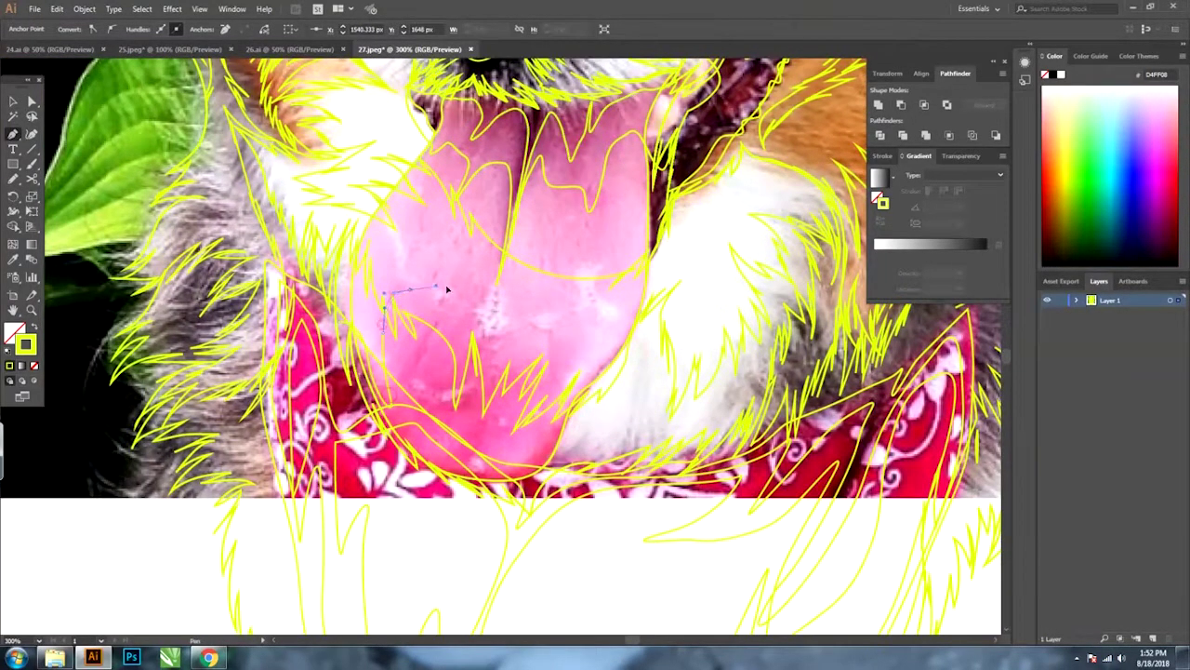
pyautogui.click(439, 429)
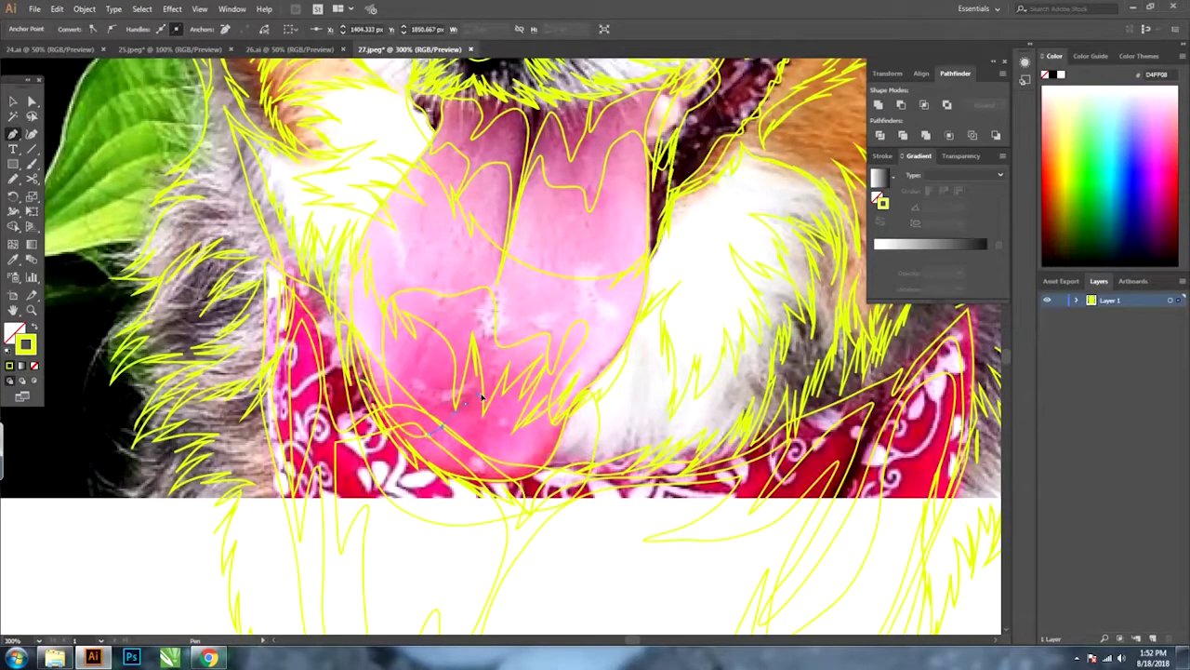
pyautogui.moveTo(575, 382); pyautogui.dragTo(623, 200)
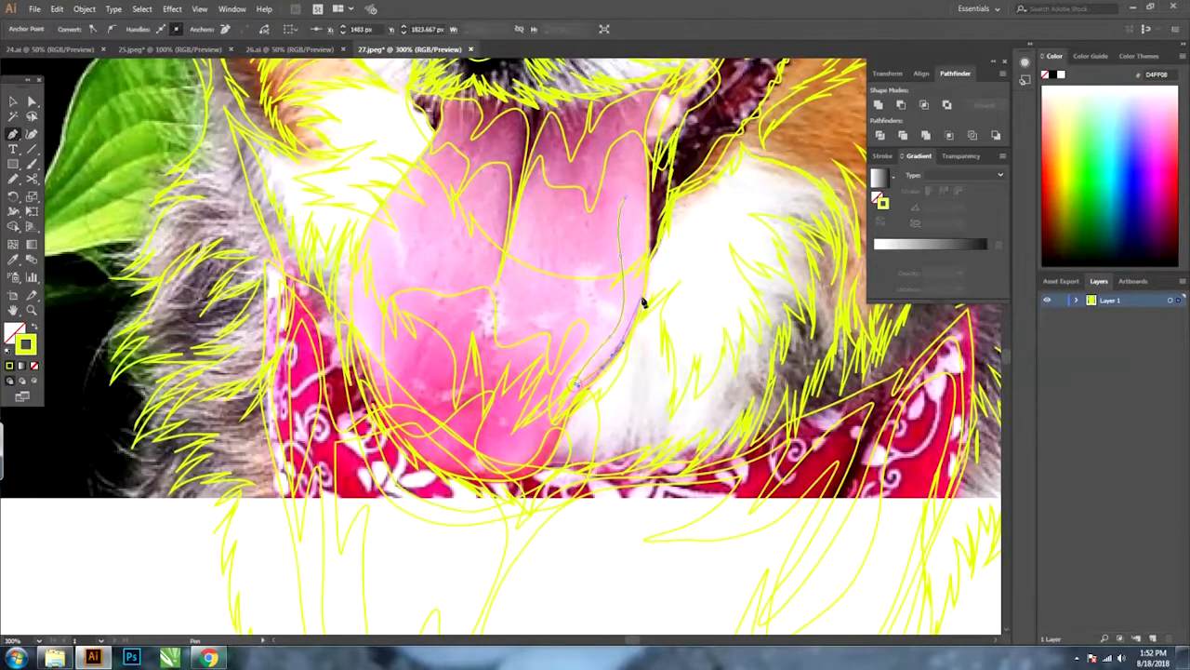
pyautogui.hotkey('ctrl', '-')
# Divide the tongue along the crease with Pathfinder Divide and check the separate pieces.
pyautogui.press('v')
pyautogui.hotkey('ctrl', '+')
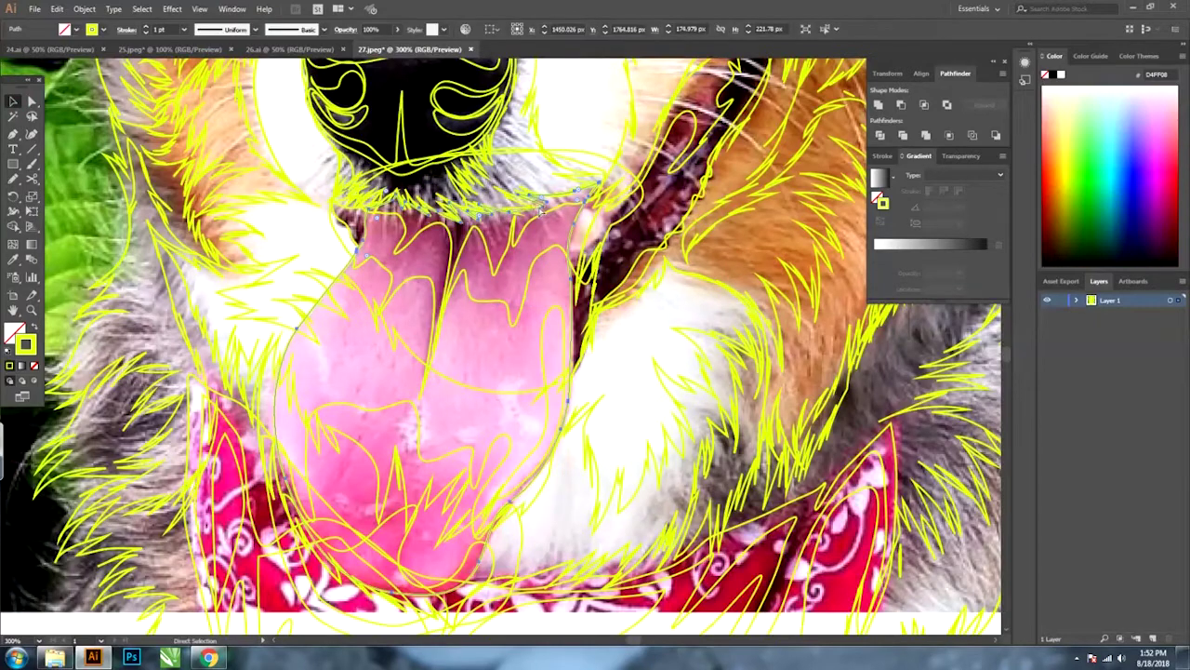
pyautogui.click(521, 325)
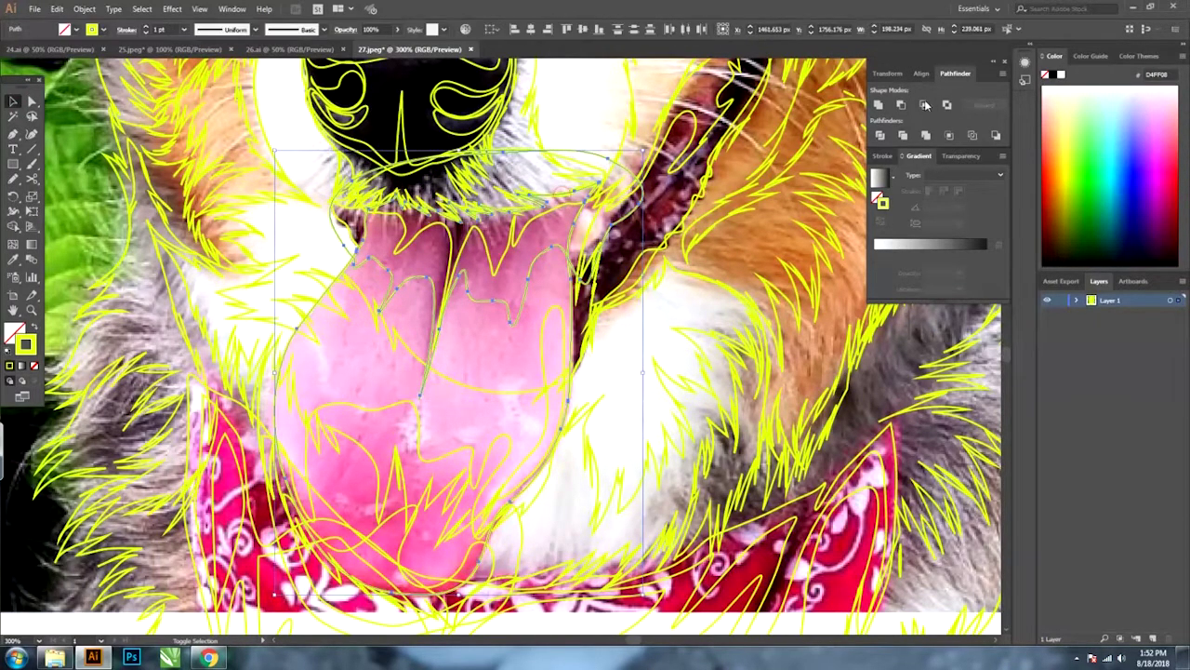
pyautogui.click(879, 136)
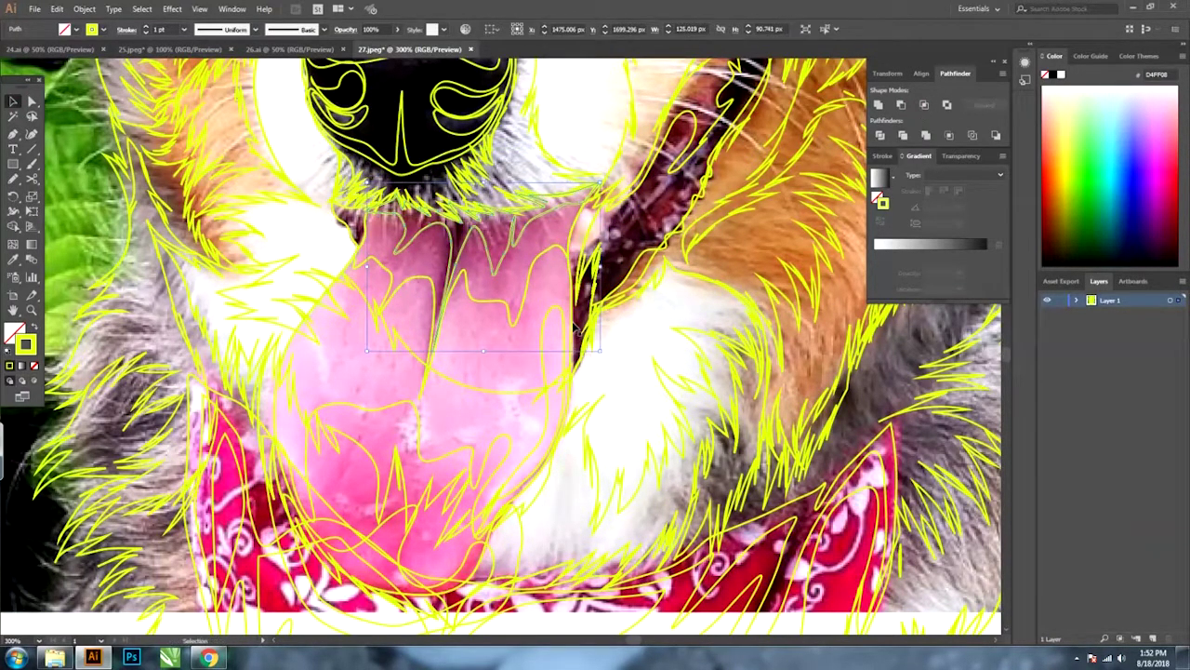
pyautogui.click(404, 415)
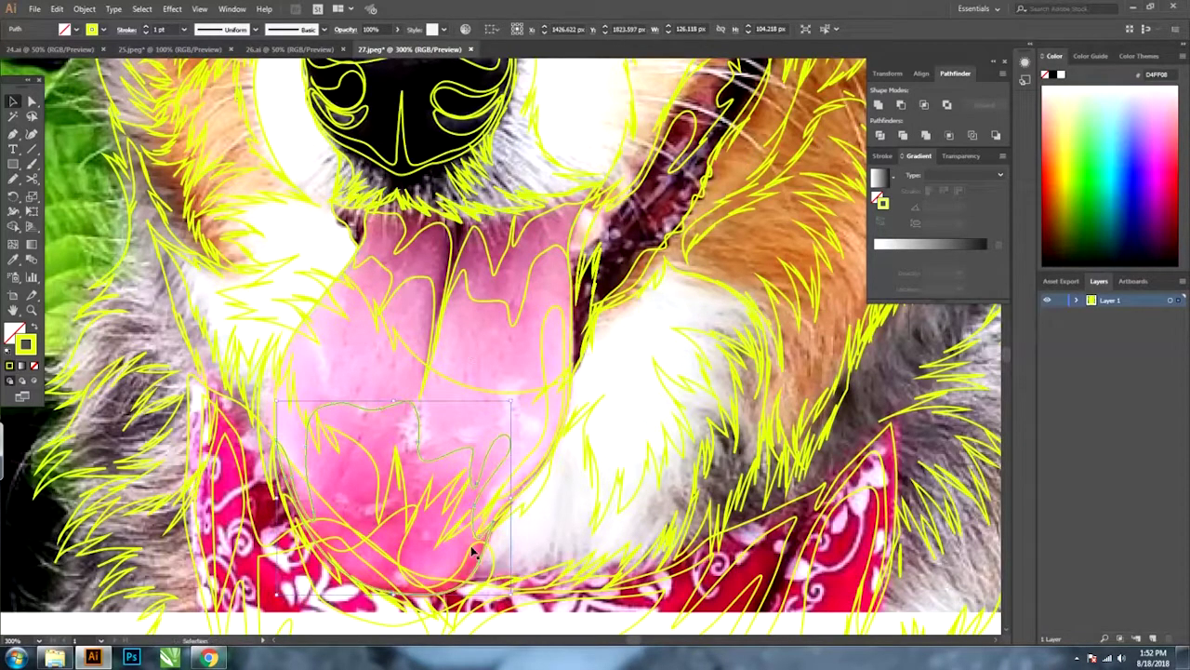
pyautogui.click(481, 486)
pyautogui.scroll(3, 481, 485)
# Trace a curved detail path along the dark lip corner beside the tongue.
pyautogui.hotkey('ctrl', '=')
pyautogui.press('p')
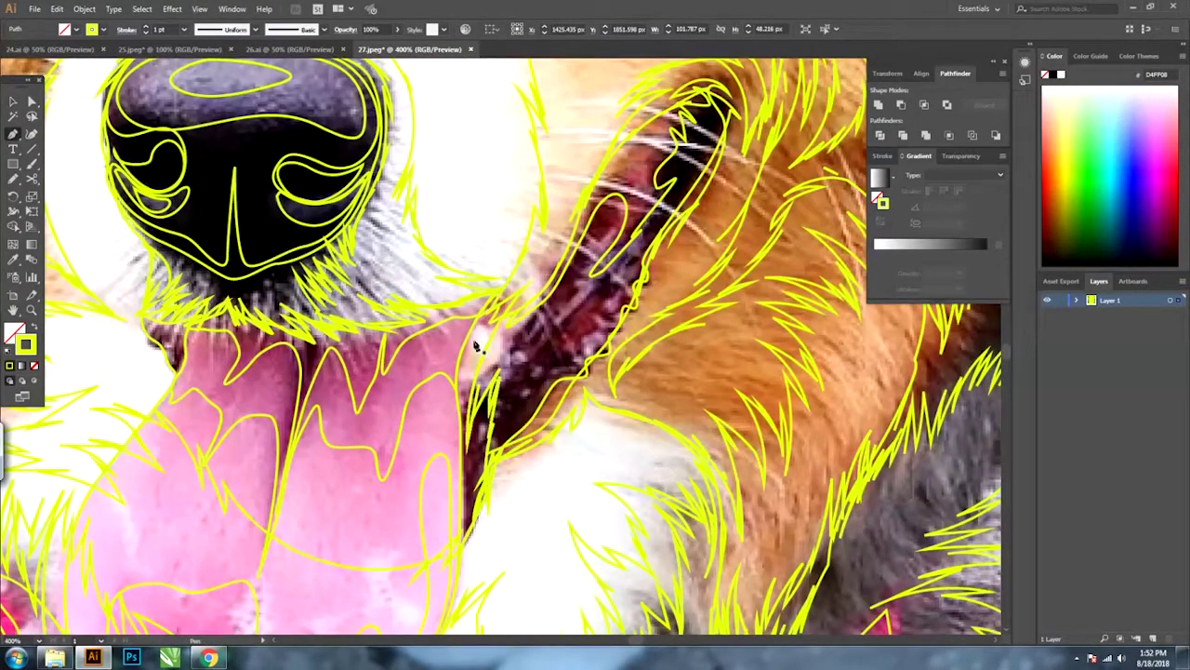
pyautogui.moveTo(477, 332); pyautogui.dragTo(492, 356)
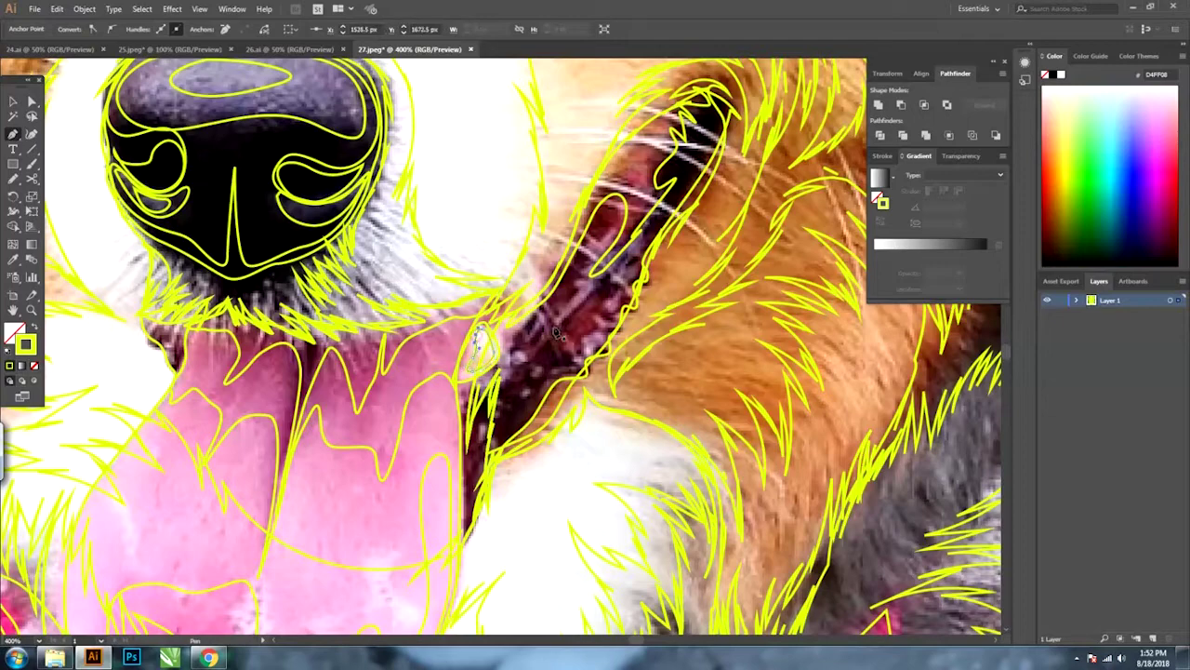
pyautogui.click(629, 193)
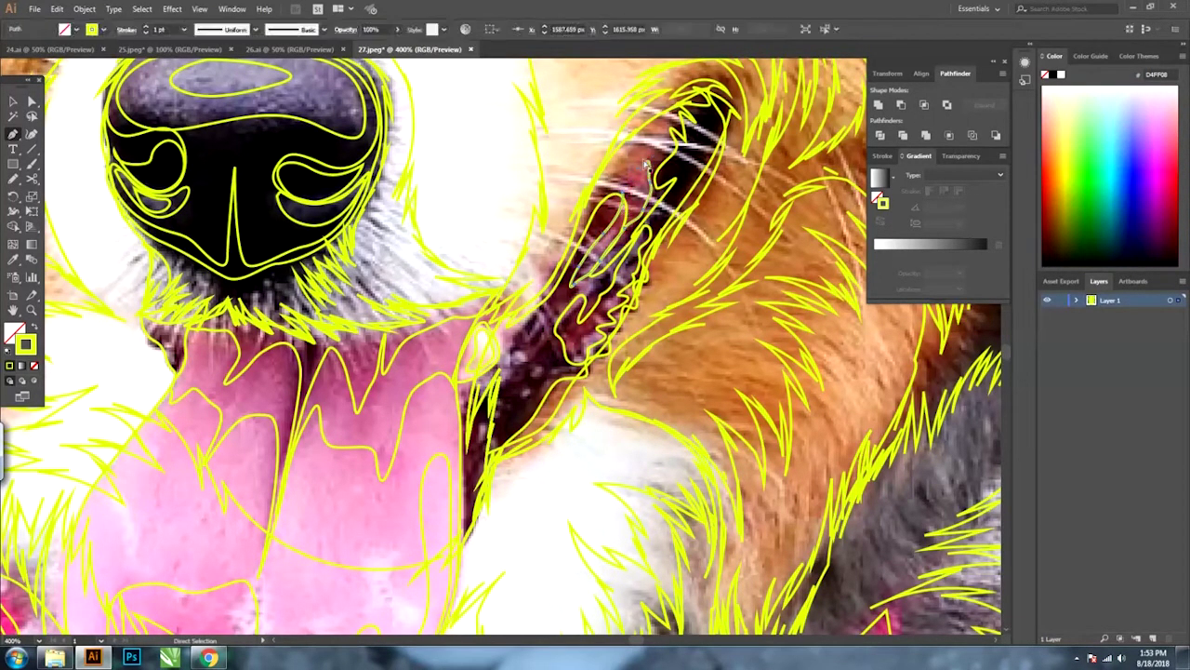
pyautogui.click(501, 286)
# Draw a few Pencil fur strokes on the tan cheek, then zoom back out.
pyautogui.hotkey('ctrl', '-')
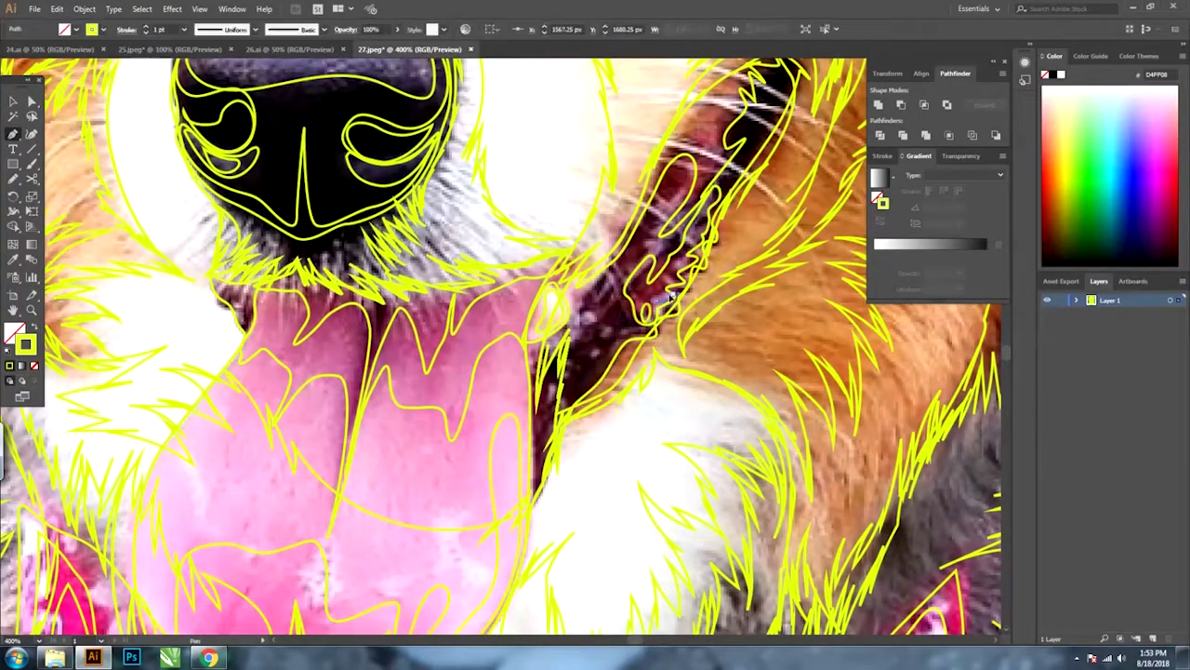
pyautogui.hotkey('ctrl', '0')
pyautogui.hotkey('ctrl', '+')
pyautogui.hotkey('ctrl', '+')
pyautogui.press('n')
pyautogui.hotkey('ctrl', '+')
pyautogui.hotkey('ctrl', '+')
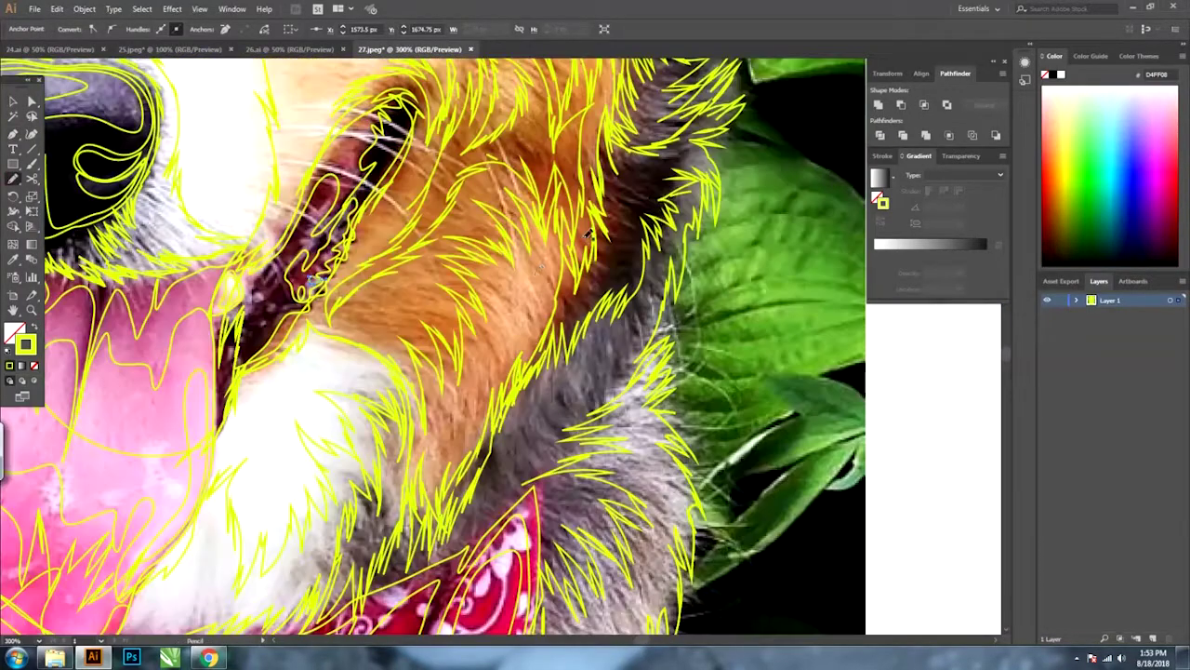
pyautogui.moveTo(522, 267); pyautogui.dragTo(526, 277)
pyautogui.hotkey('ctrl', '+')
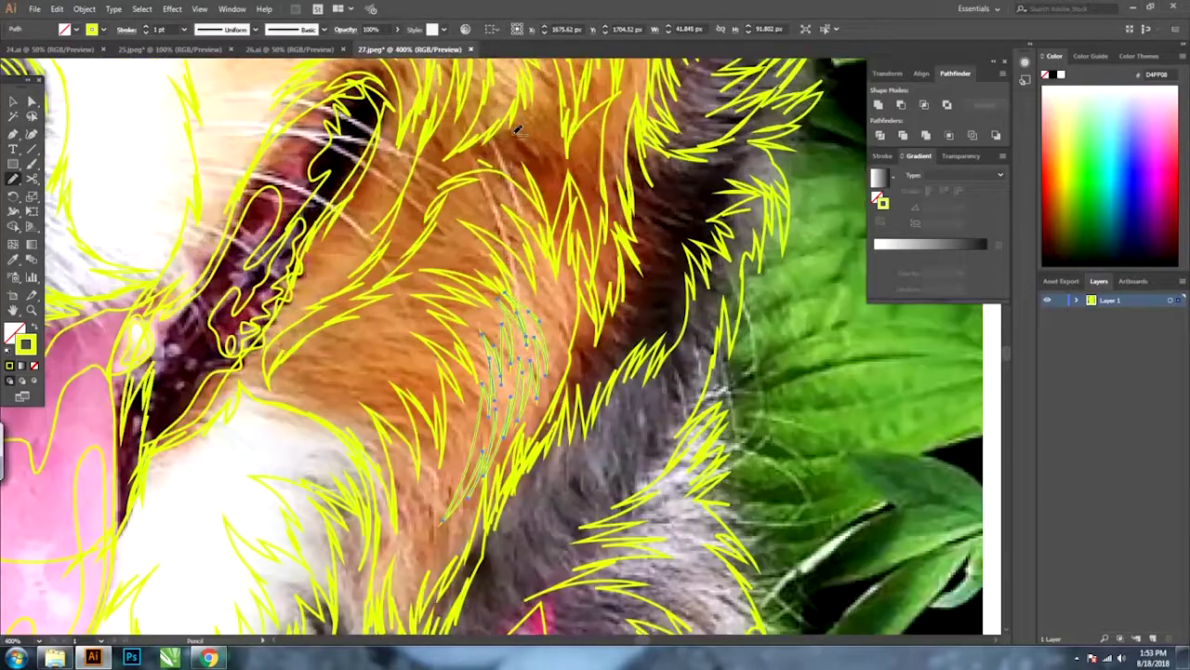
pyautogui.moveTo(519, 175); pyautogui.dragTo(520, 176)
pyautogui.hotkey('ctrl', '-')
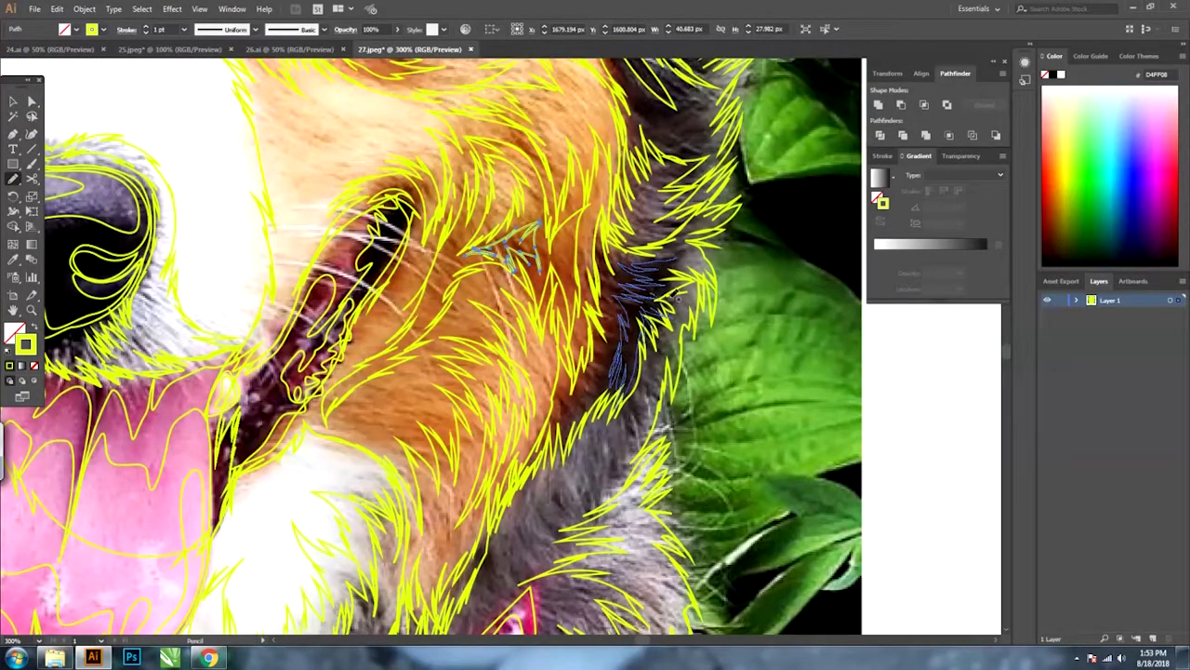
pyautogui.hotkey('ctrl', '-')
pyautogui.hotkey('ctrl', '-')
pyautogui.hotkey('ctrl', '-')
pyautogui.hotkey('ctrl', '-')
# Drag the dog line art to the right, clear of the photo.
pyautogui.press('v')
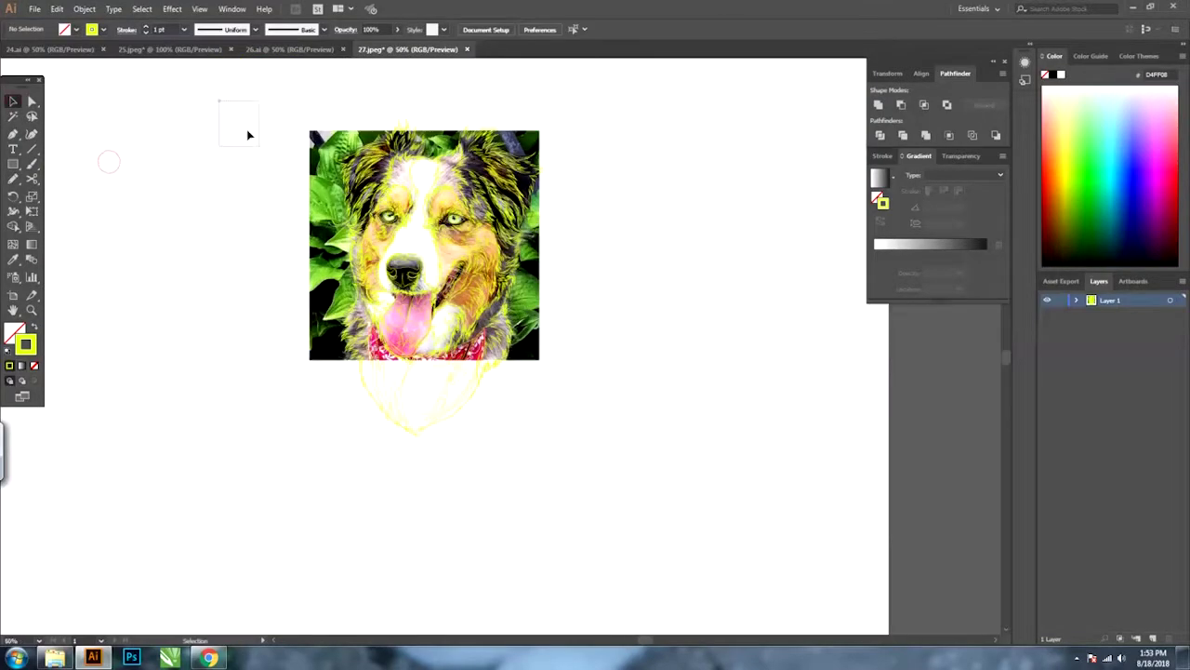
pyautogui.hotkey('ctrl', '-')
pyautogui.hotkey('ctrl', '-')
pyautogui.hotkey('ctrl', '-')
pyautogui.moveTo(233, 214); pyautogui.dragTo(538, 226)
pyautogui.moveTo(586, 367); pyautogui.dragTo(722, 367)
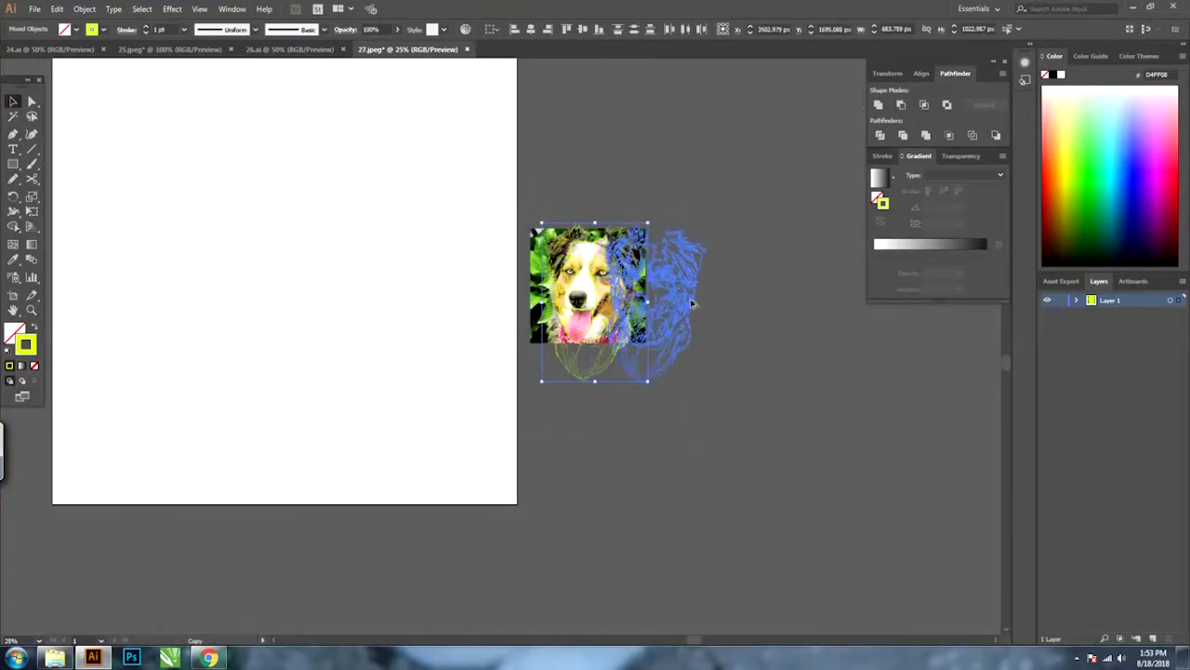
pyautogui.hotkey('ctrl', '+')
pyautogui.hotkey('ctrl', '+')
pyautogui.hotkey('ctrl', '+')
pyautogui.hotkey('ctrl', '+')
pyautogui.hotkey('ctrl', '-')
pyautogui.hotkey('ctrl', '-')
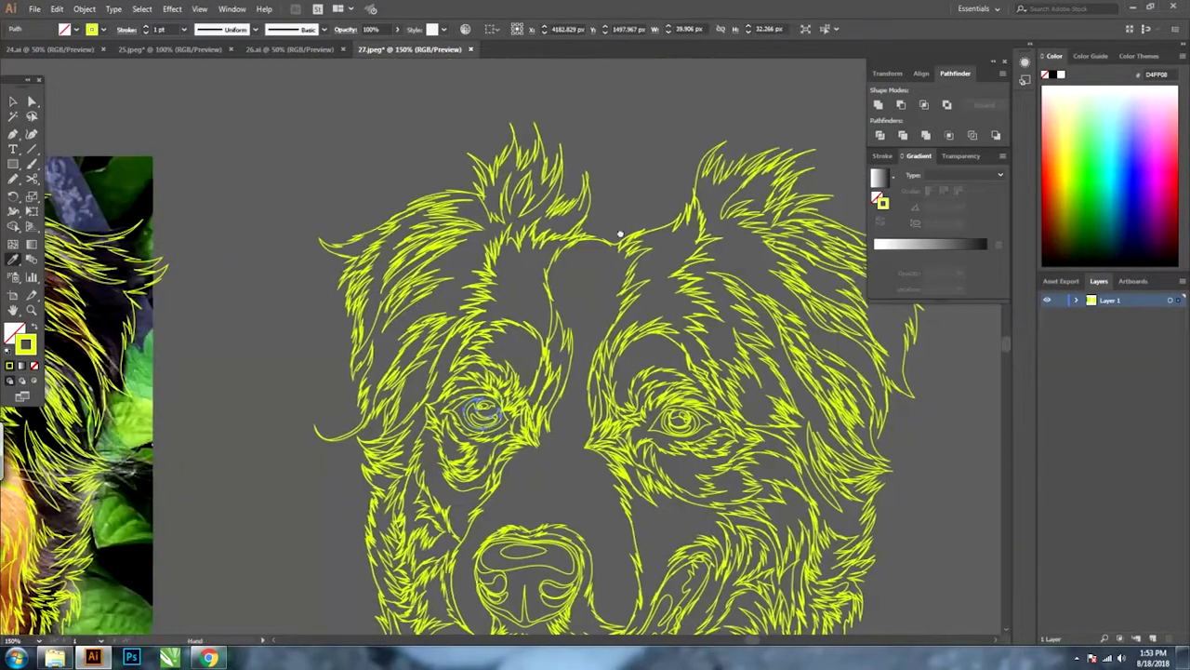
pyautogui.hotkey('ctrl', '+')
pyautogui.hotkey('ctrl', '+')
# Sample the light blue from the photo's eye as the fill colour.
pyautogui.press('i')
pyautogui.click(223, 249)
pyautogui.doubleClick(14, 332)
pyautogui.click(388, 369)
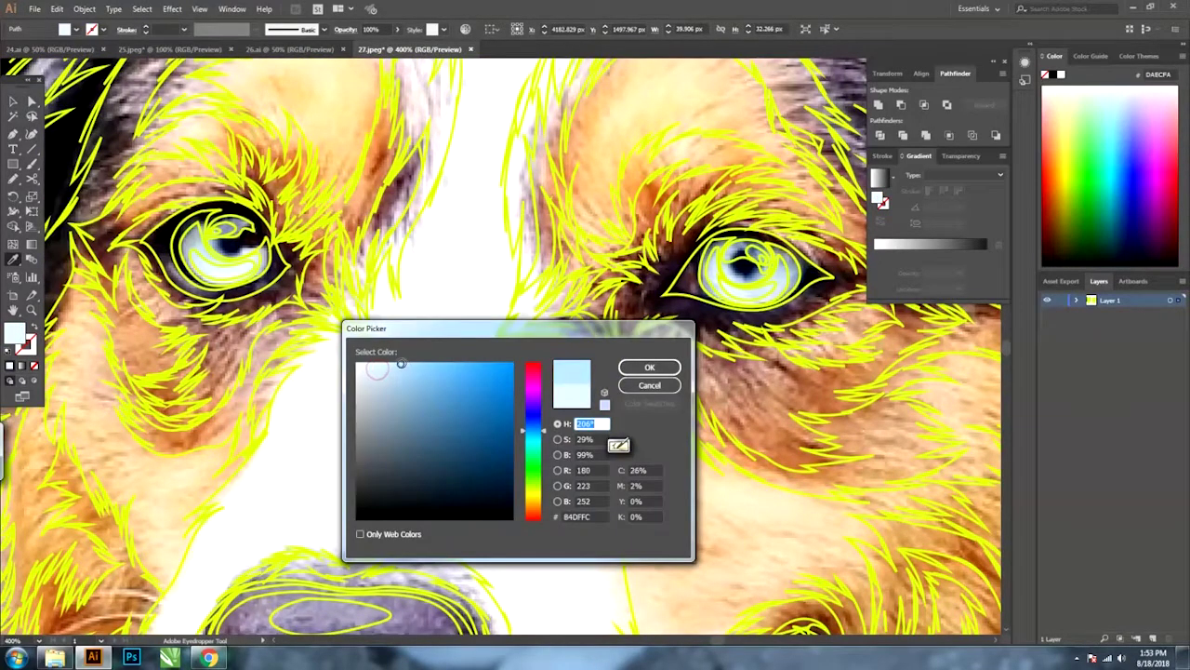
pyautogui.press('Return')
# Fill the outer eye shape with the blue and lower its opacity to 47%.
pyautogui.press('v')
pyautogui.hotkey('ctrl', '-')
pyautogui.hotkey('ctrl', '-')
pyautogui.hscroll(10, 470, 253)
pyautogui.hotkey('ctrl', '+')
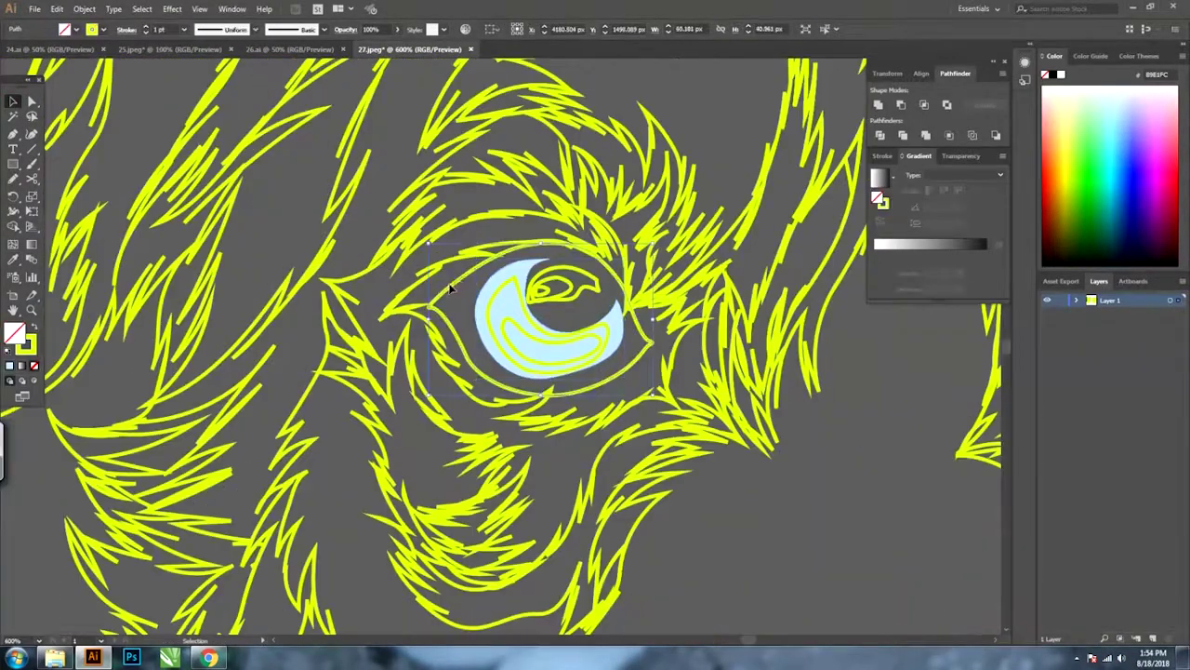
pyautogui.click(452, 345)
pyautogui.hotkey('ctrl', '+')
pyautogui.moveTo(397, 44); pyautogui.dragTo(370, 44)
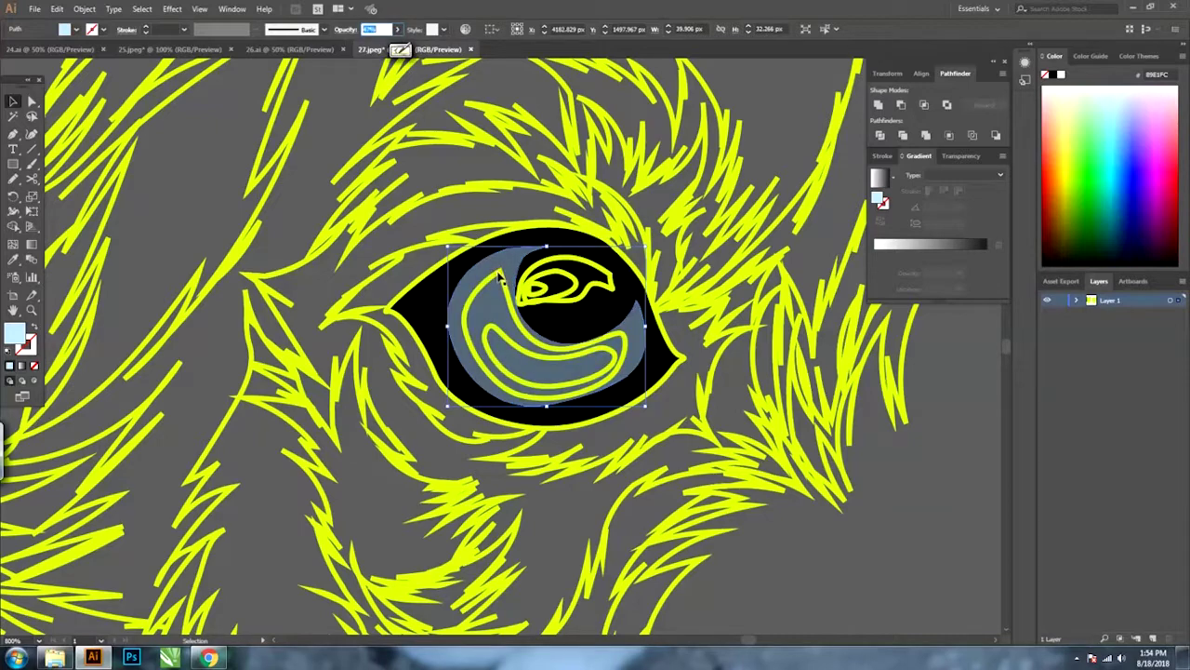
# Colour the iris crescents and pupil scribble at reduced opacity, with a white pupil highlight.
pyautogui.click(522, 358)
pyautogui.press('i')
pyautogui.click(518, 304)
pyautogui.hotkey('ctrl', 'z')
pyautogui.press('v')
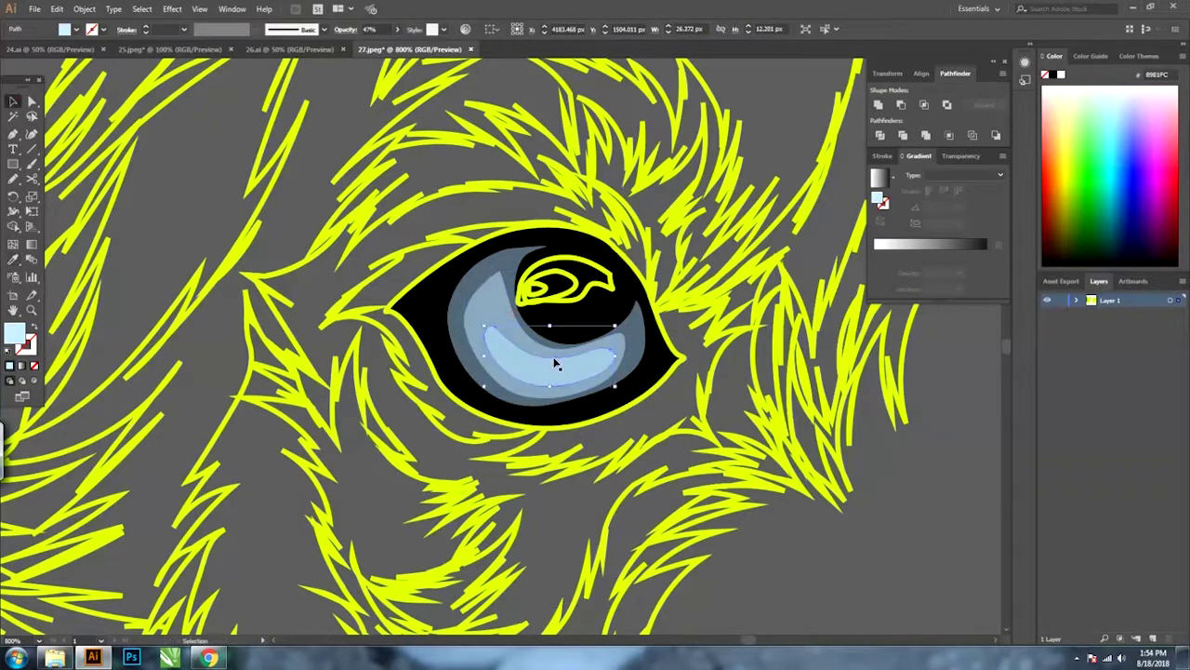
pyautogui.click(618, 292)
pyautogui.click(614, 290)
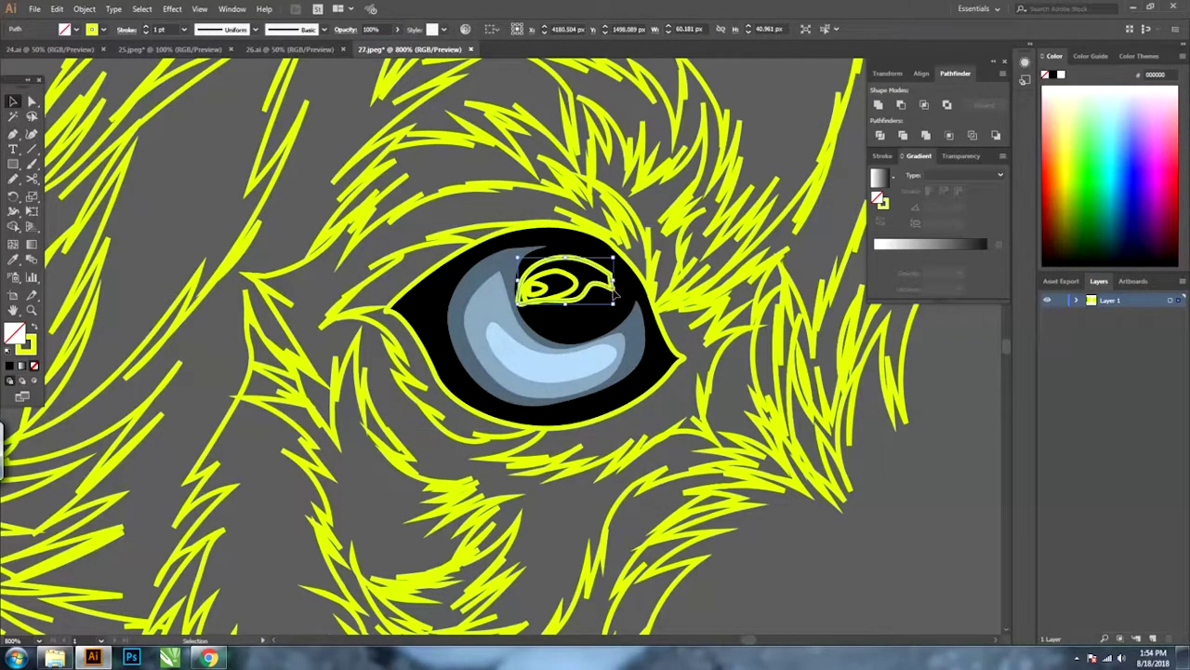
pyautogui.moveTo(398, 44); pyautogui.dragTo(372, 44)
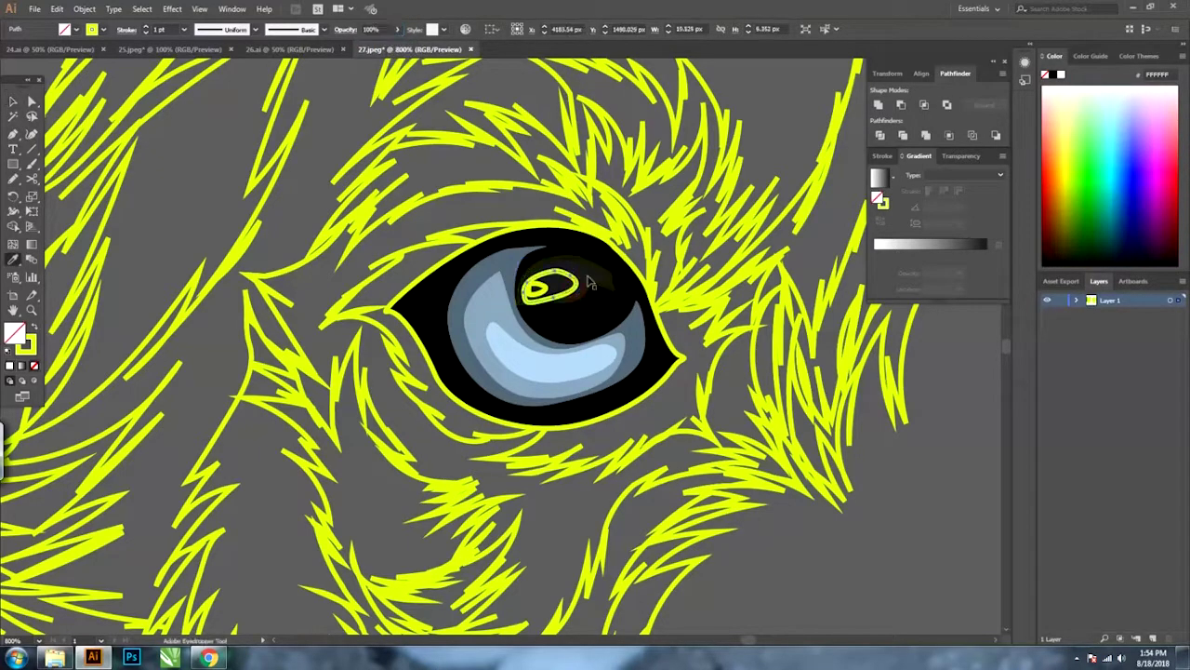
pyautogui.click(536, 288)
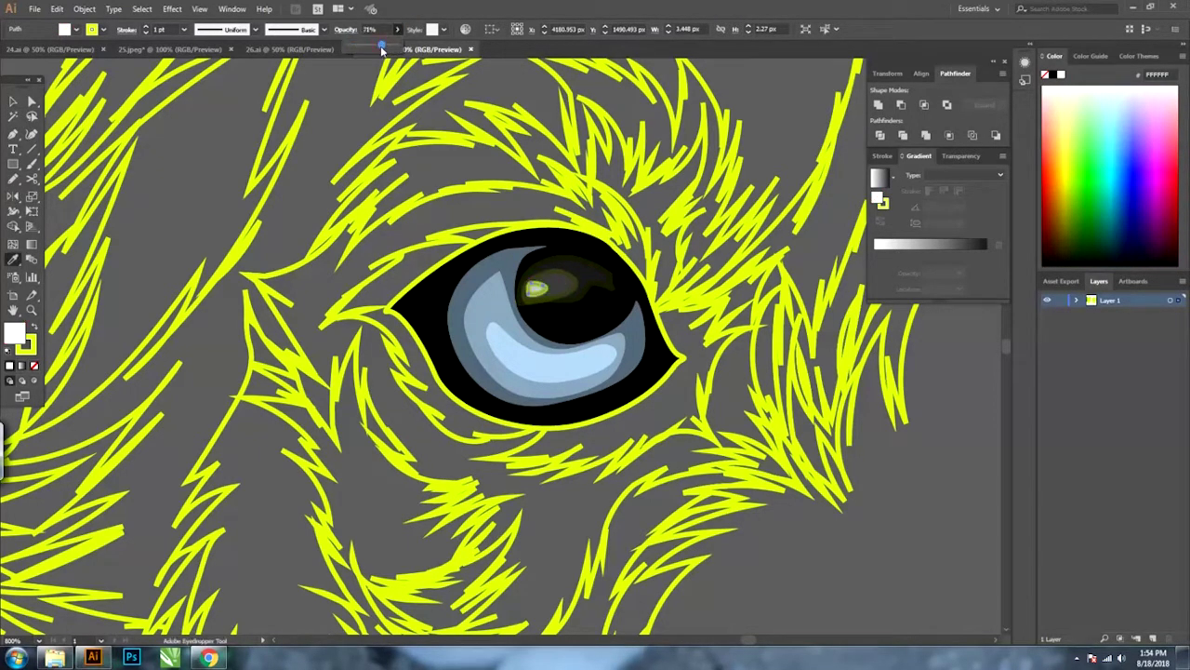
# Set the whole eye's stroke to None, removing the yellow outline.
pyautogui.press('v')
pyautogui.click(535, 279)
pyautogui.click(34, 366)
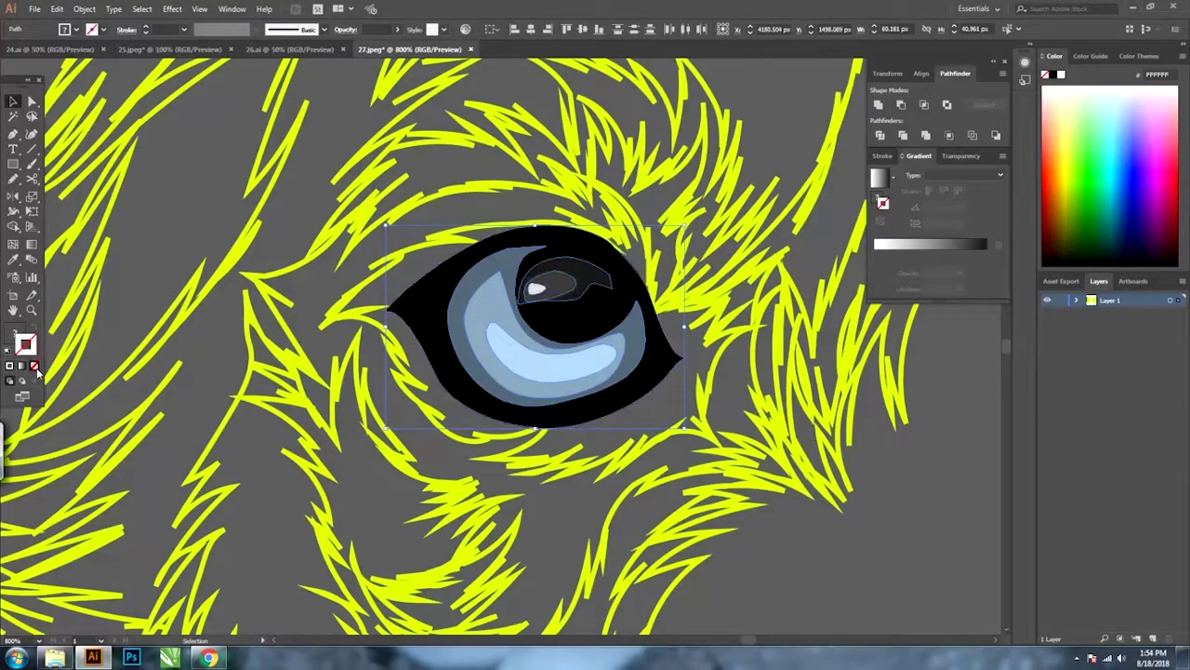
pyautogui.hotkey('ctrl', '-')
pyautogui.hotkey('ctrl', '-')
pyautogui.hotkey('ctrl', '-')
pyautogui.click(707, 320)
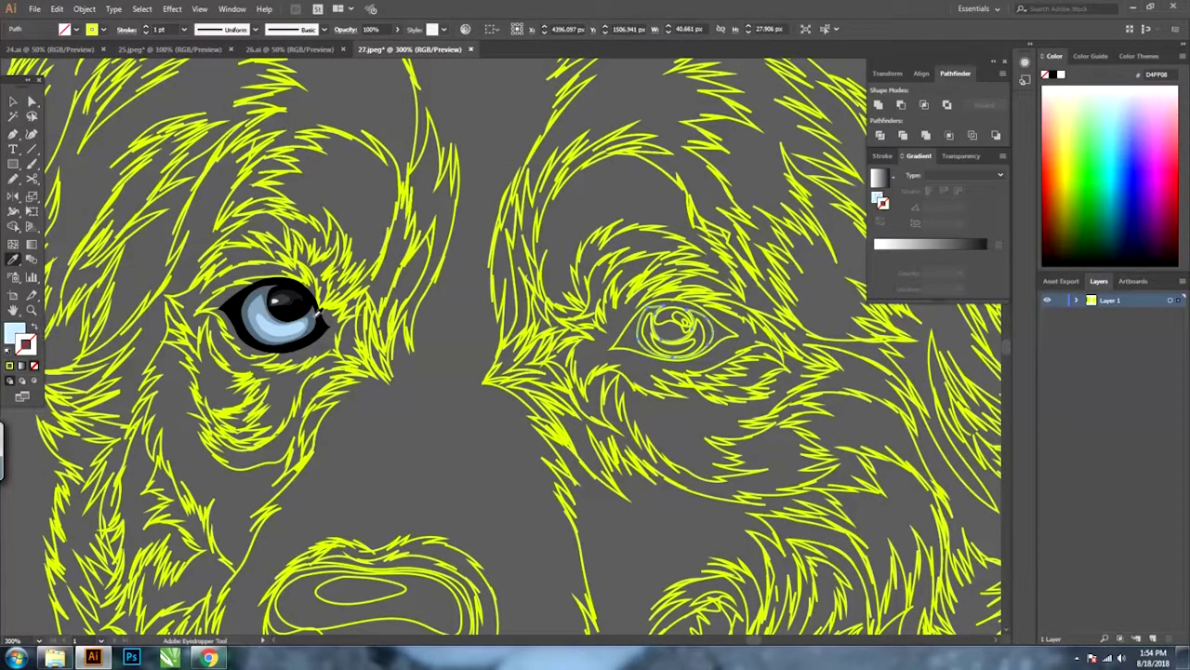
# Copy the left eye's blue iris and black outline onto the right eye's paths.
pyautogui.click(321, 316)
pyautogui.press('v')
pyautogui.click(600, 360)
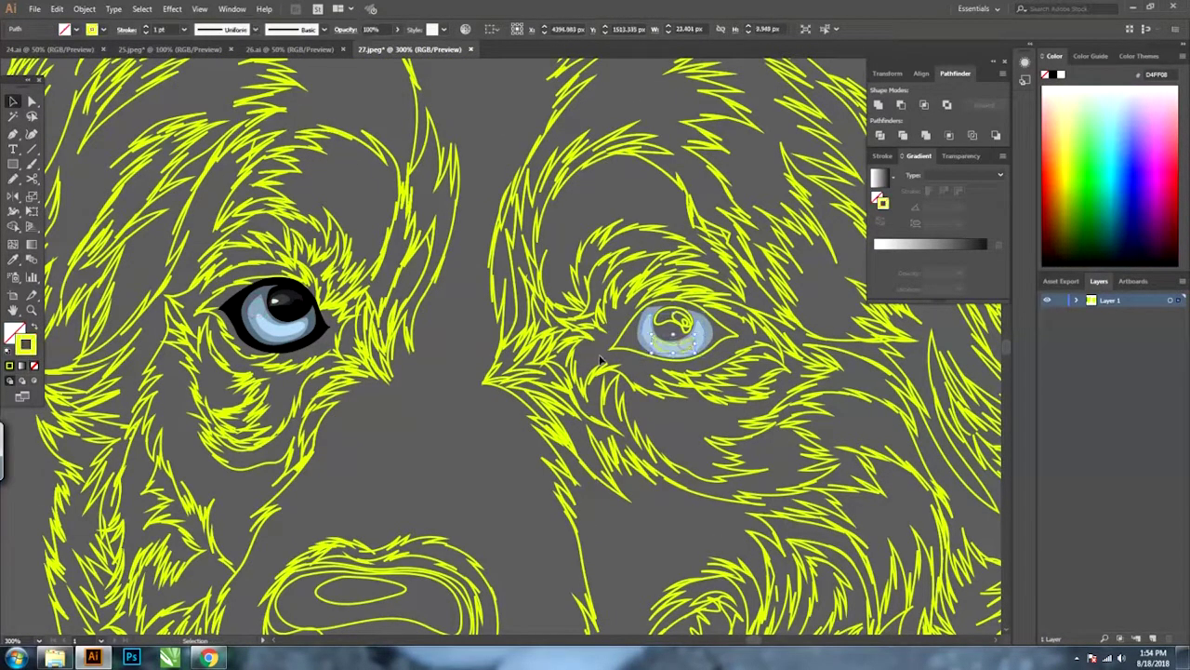
pyautogui.press('i')
pyautogui.click(279, 312)
pyautogui.click(674, 335)
# Copy the faint white highlight onto the right pupil and nudge its opacity down.
pyautogui.press('i')
pyautogui.click(232, 321)
pyautogui.hotkey('ctrl', '+')
pyautogui.hotkey('ctrl', '+')
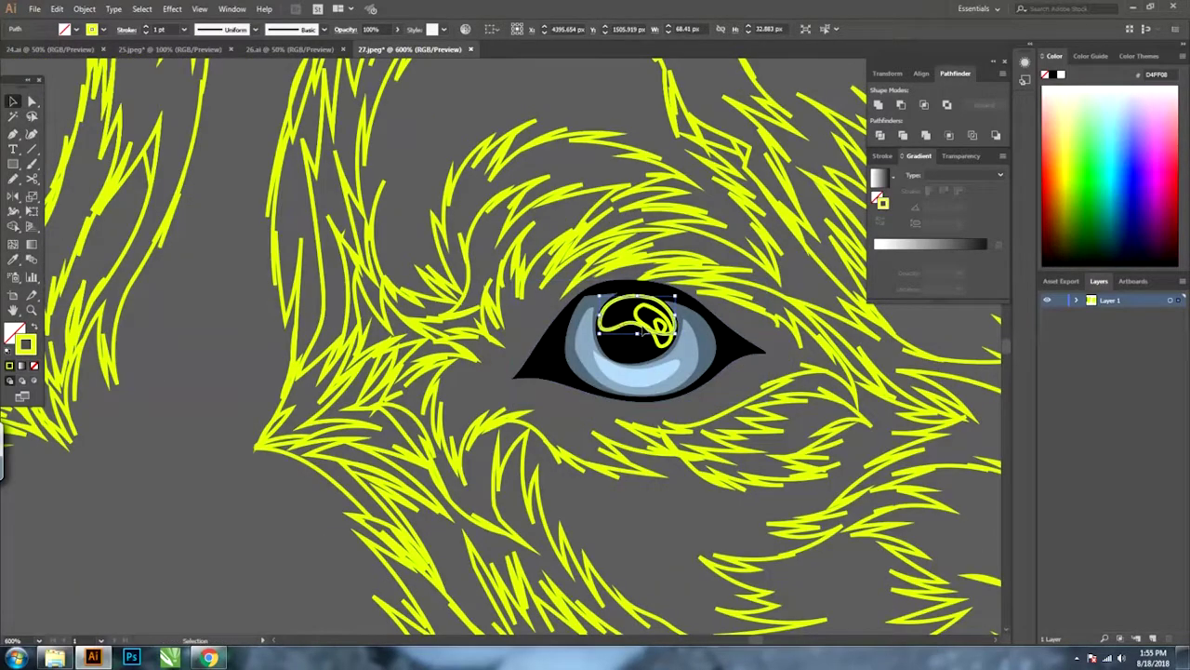
pyautogui.hotkey('ctrl', '-')
pyautogui.press('i')
pyautogui.click(133, 292)
pyautogui.hotkey('ctrl', '+')
pyautogui.press('Down')
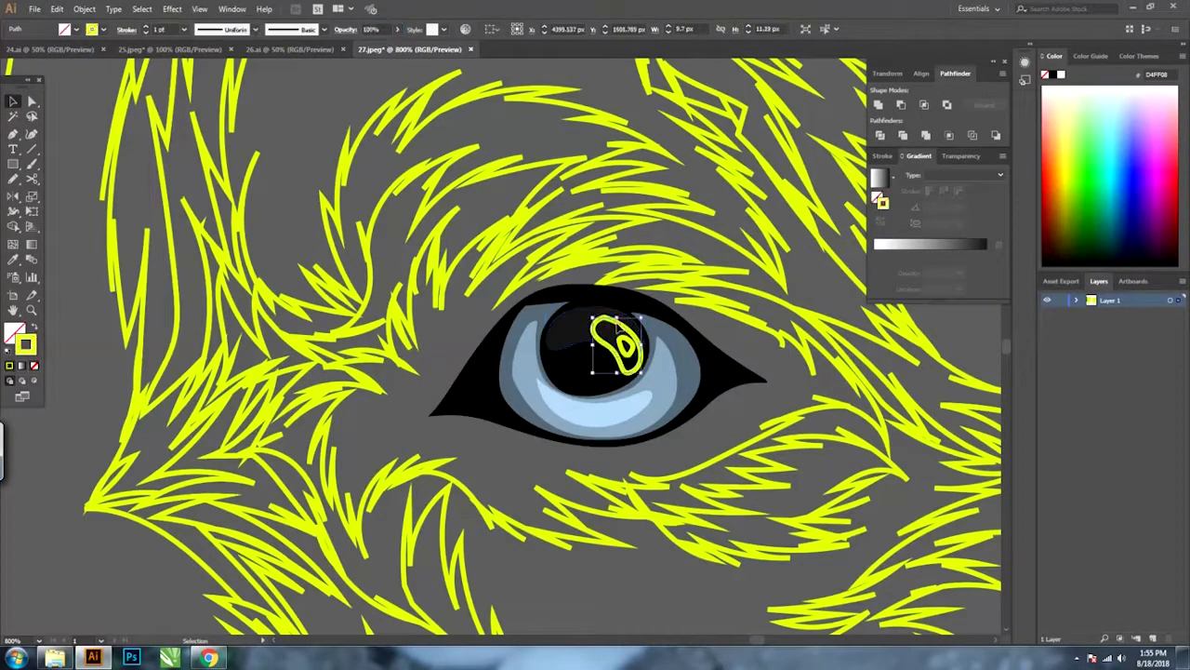
pyautogui.hotkey('ctrl', '+')
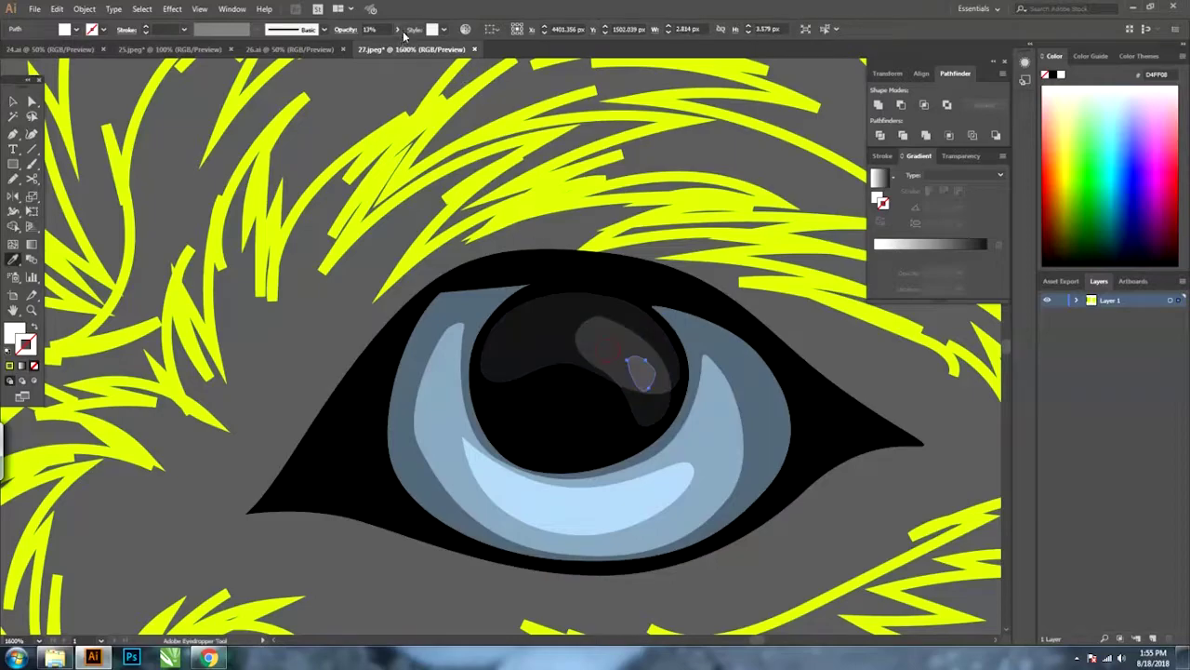
pyautogui.keyDown('shift'); pyautogui.click(640, 372); pyautogui.keyUp('shift')
pyautogui.click(558, 518)
pyautogui.scroll(-5, 558, 518)
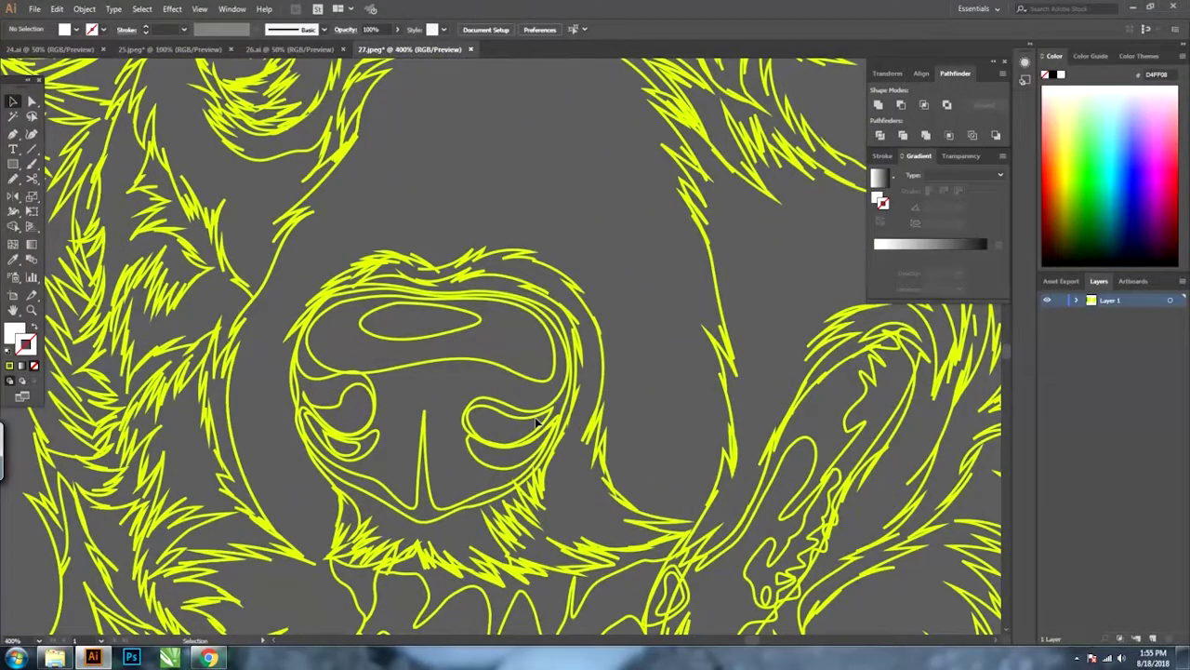
# Fill both nostrils solid black with no outline.
pyautogui.click(536, 426)
pyautogui.keyDown('shift'); pyautogui.click(339, 412); pyautogui.keyUp('shift')
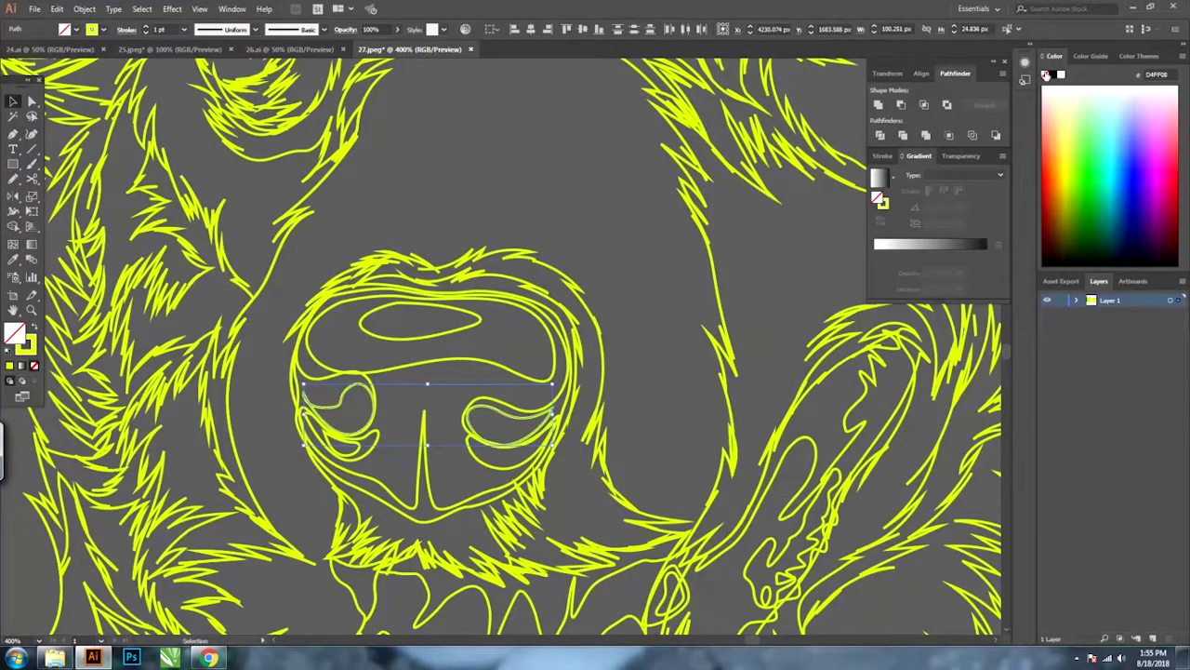
pyautogui.click(1053, 75)
pyautogui.press('x')
pyautogui.click(1046, 74)
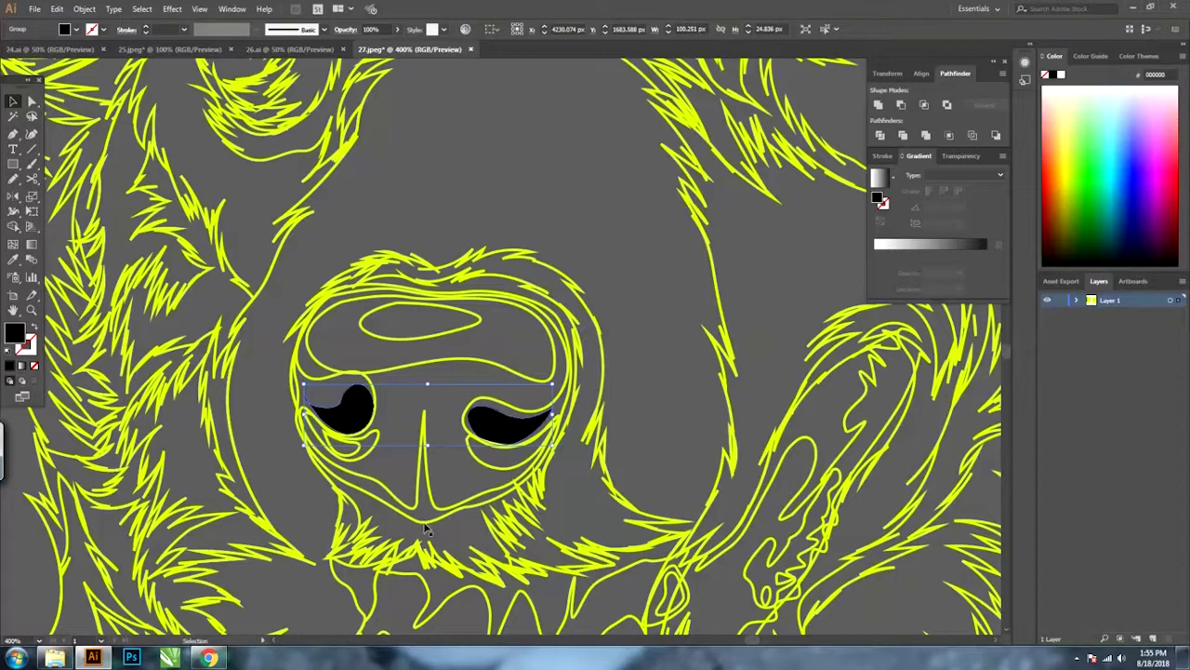
# Fill the nose near-black #171819 and dim an inner nose shape to dark grey.
pyautogui.click(426, 521)
pyautogui.hotkey('ctrl', '+')
pyautogui.doubleClick(14, 333)
pyautogui.click(638, 366)
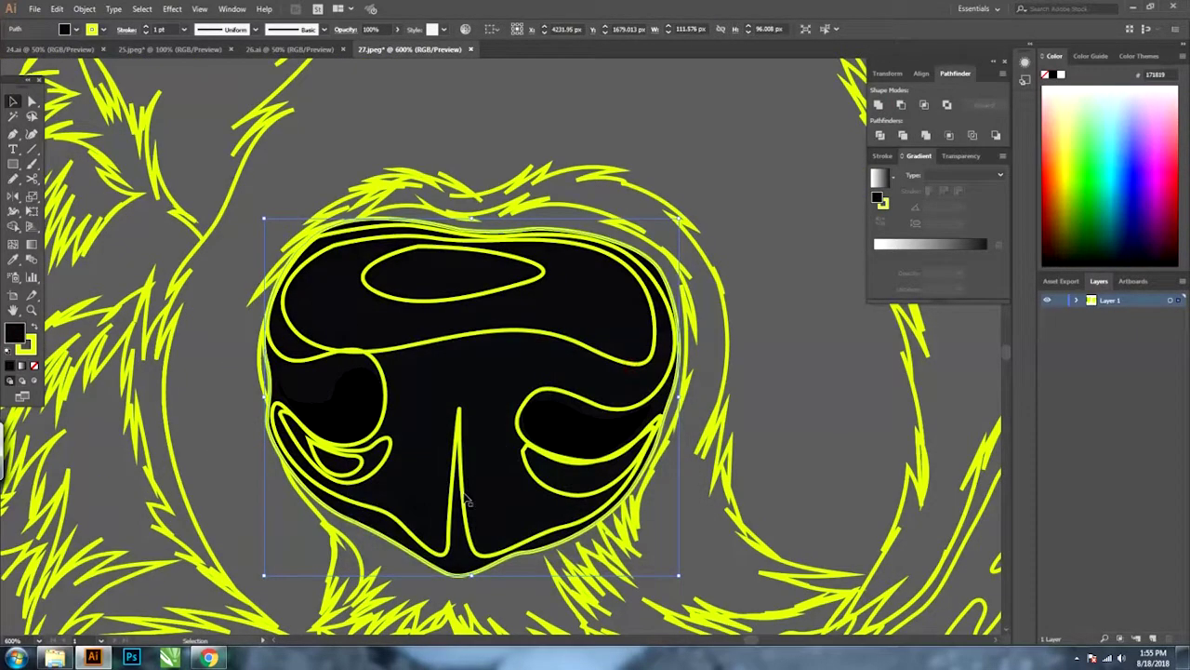
pyautogui.click(466, 500)
pyautogui.press(',')
pyautogui.click(398, 29)
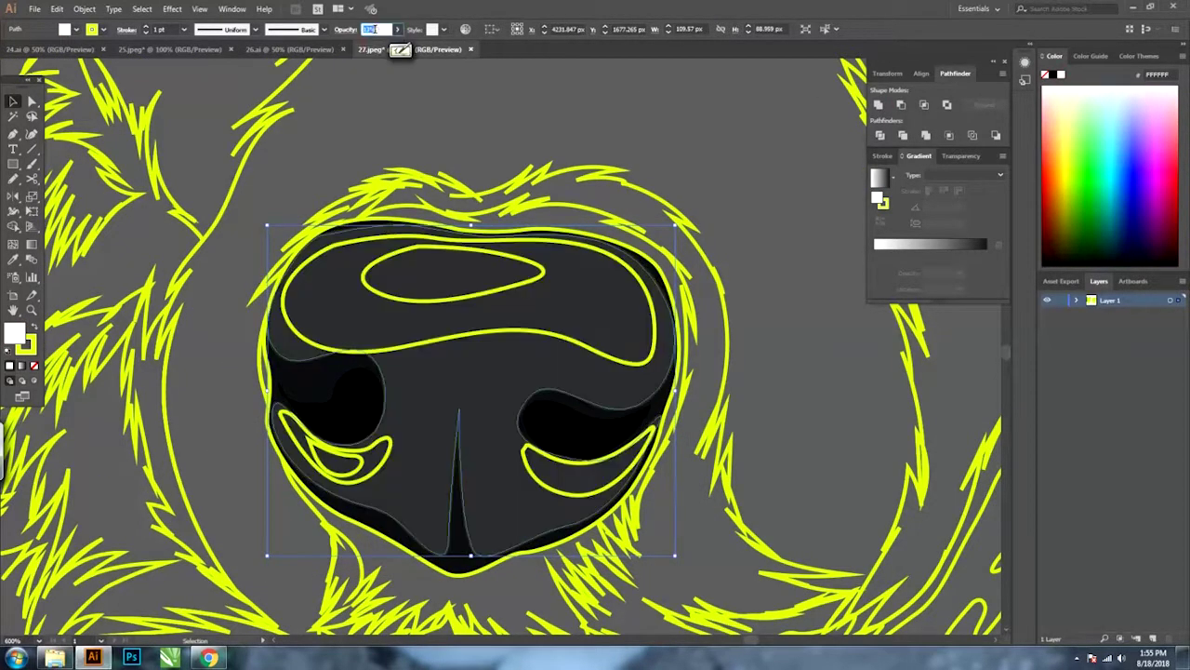
# Delete the yellow nose outlines and give the small nose oval a faint light-grey fill.
pyautogui.click(459, 341)
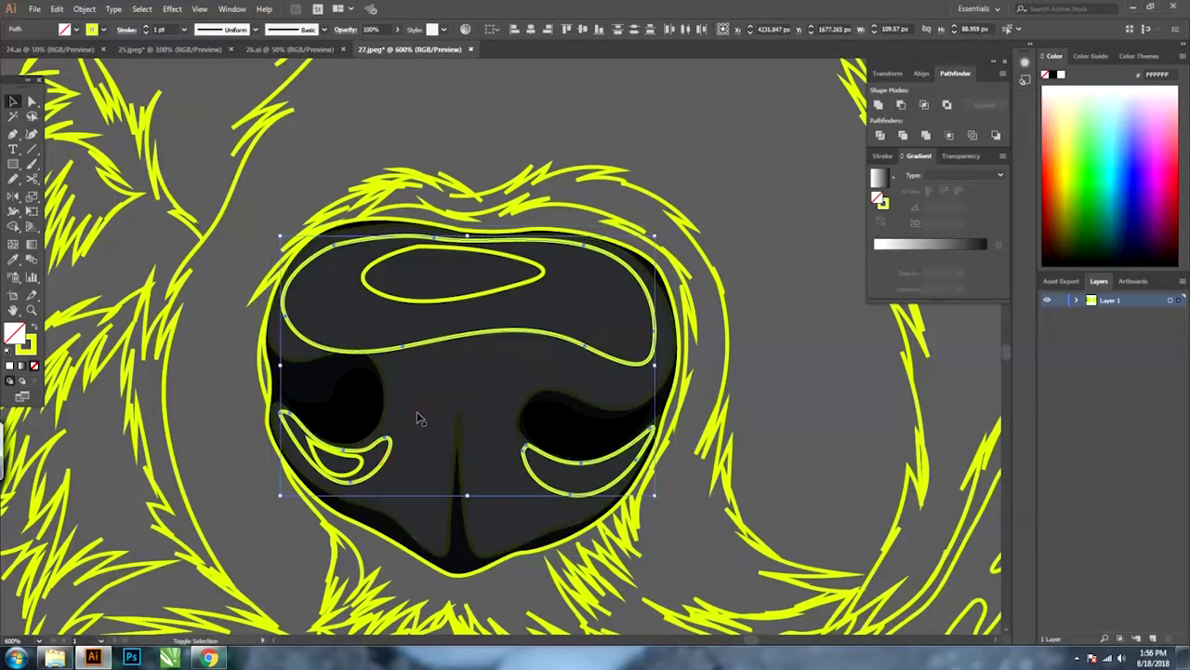
pyautogui.press('Delete')
pyautogui.click(351, 465)
pyautogui.keyDown('shift'); pyautogui.click(441, 302); pyautogui.keyUp('shift')
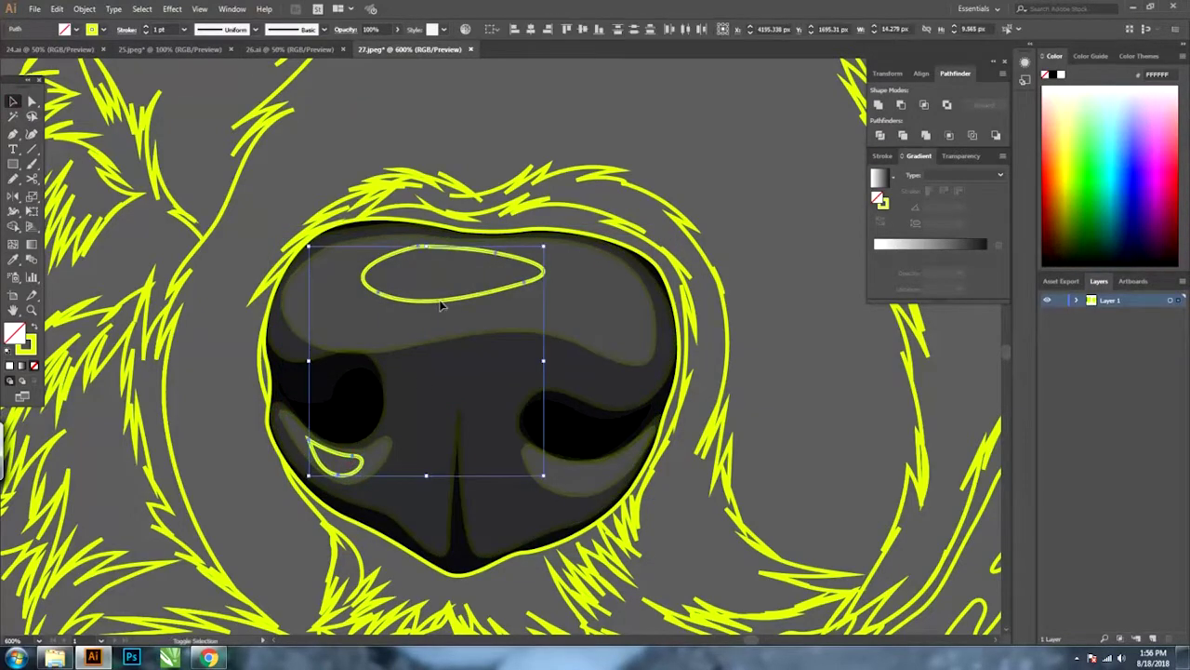
pyautogui.press('i')
pyautogui.click(447, 271)
pyautogui.click(14, 101)
pyautogui.click(385, 452)
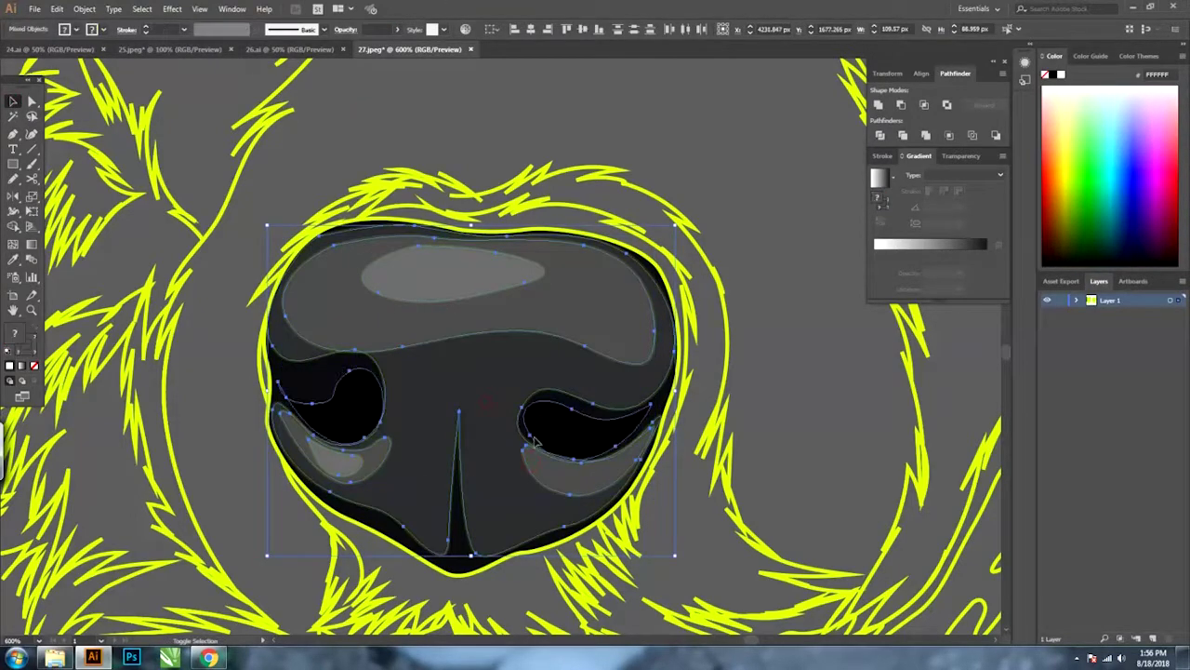
pyautogui.press('Delete')
pyautogui.scroll(-5, 353, 330)
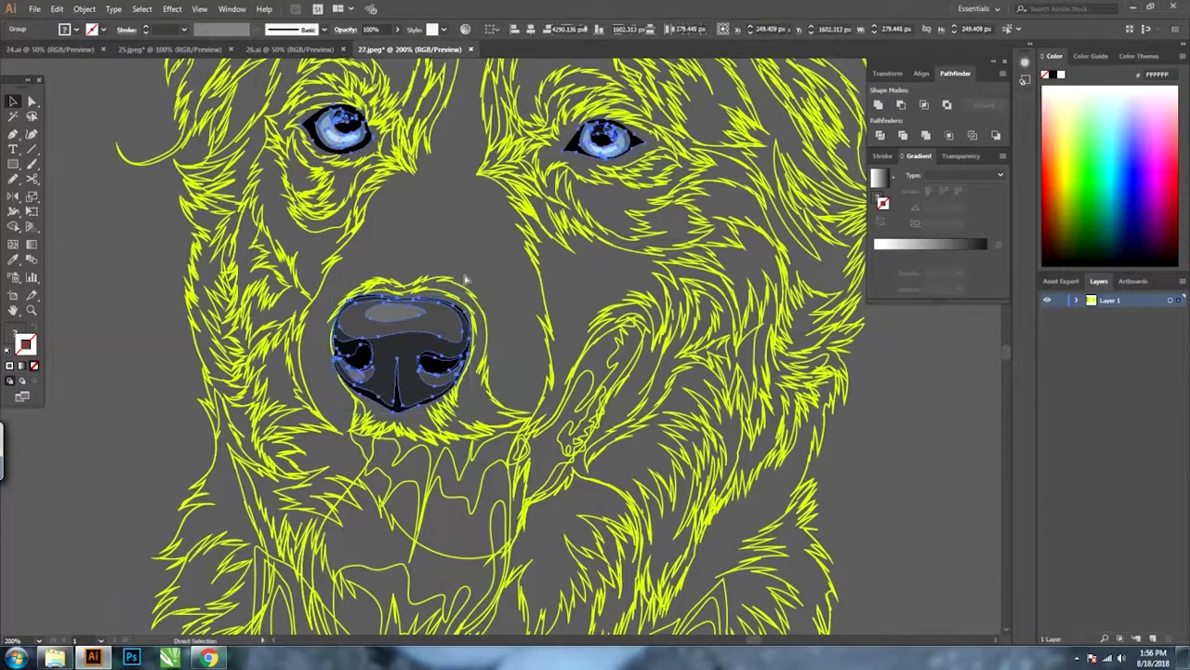
pyautogui.scroll(-2, 502, 279)
# Give the lower tongue shape a darker pink fill.
pyautogui.scroll(3, 500, 272)
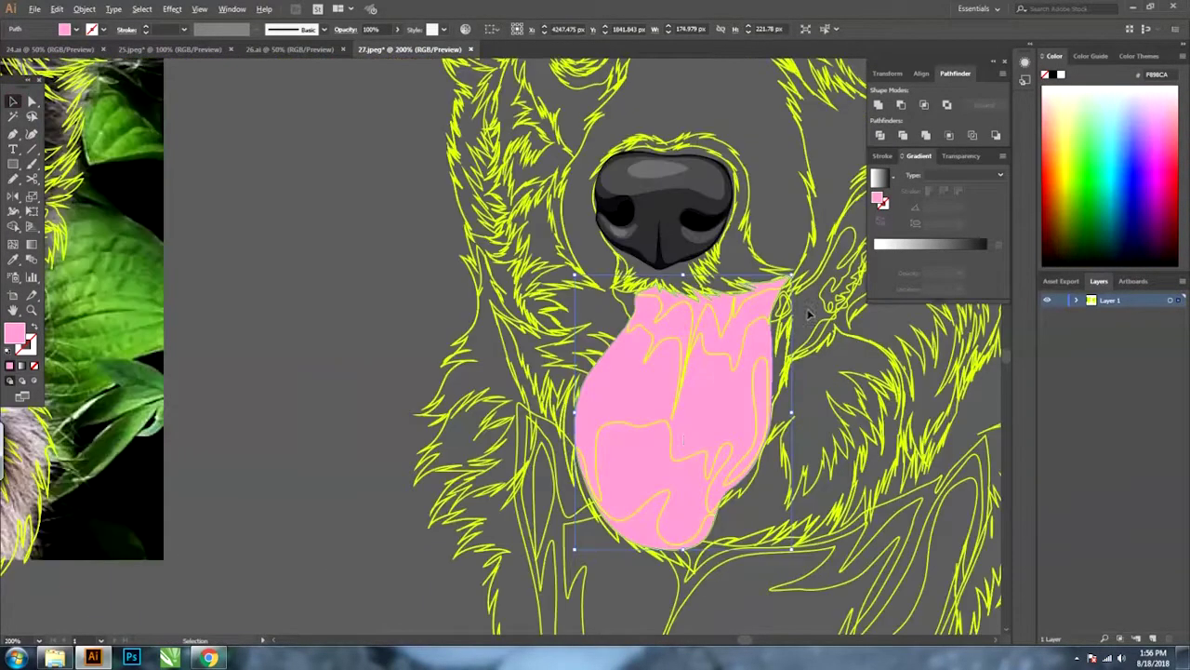
pyautogui.click(672, 446)
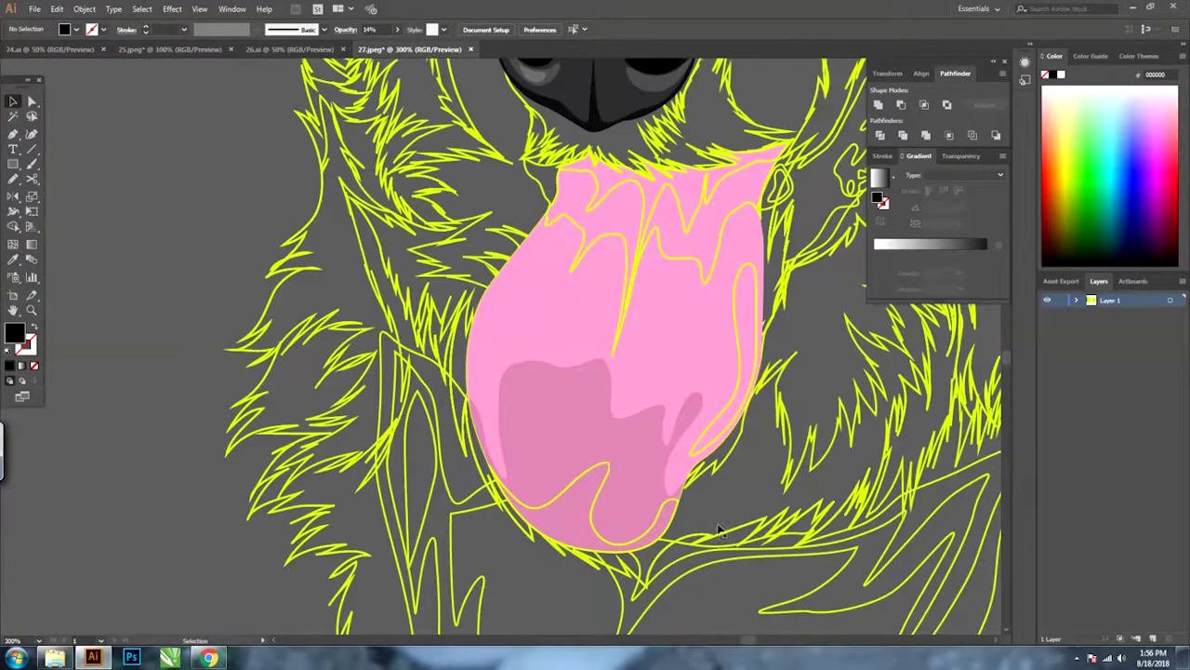
pyautogui.click(611, 465)
pyautogui.press('i')
pyautogui.click(623, 462)
# Fill the large tongue shape pink F987A7 and add dark translucent shading above.
pyautogui.click(592, 257)
pyautogui.doubleClick(14, 333)
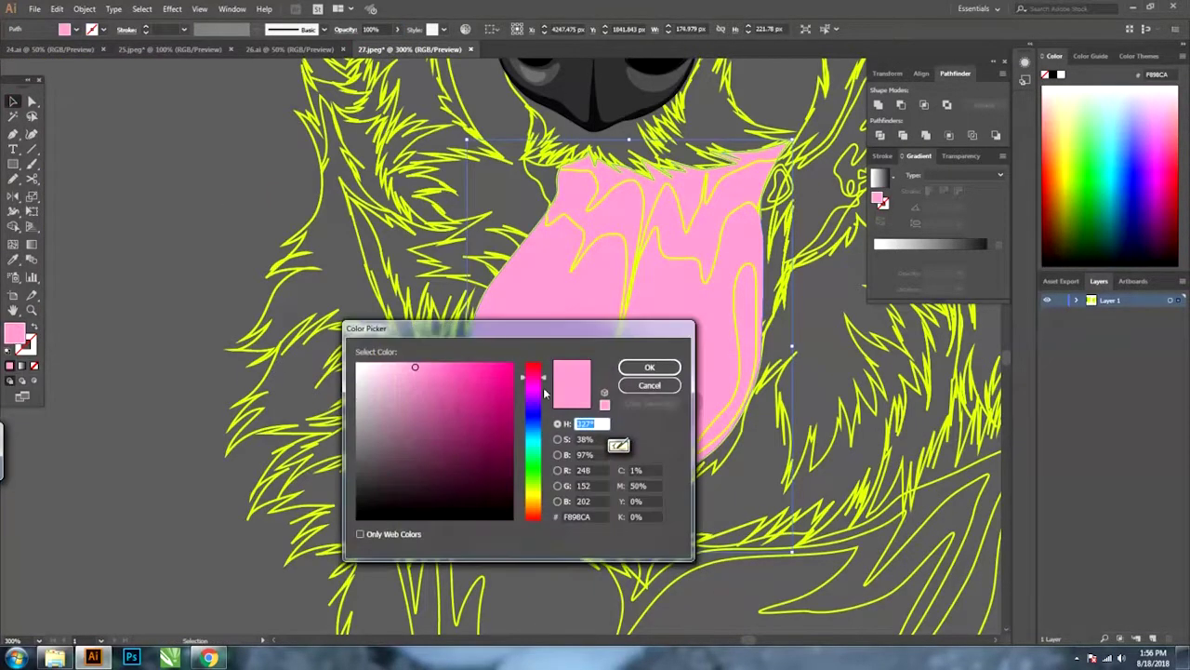
pyautogui.click(649, 366)
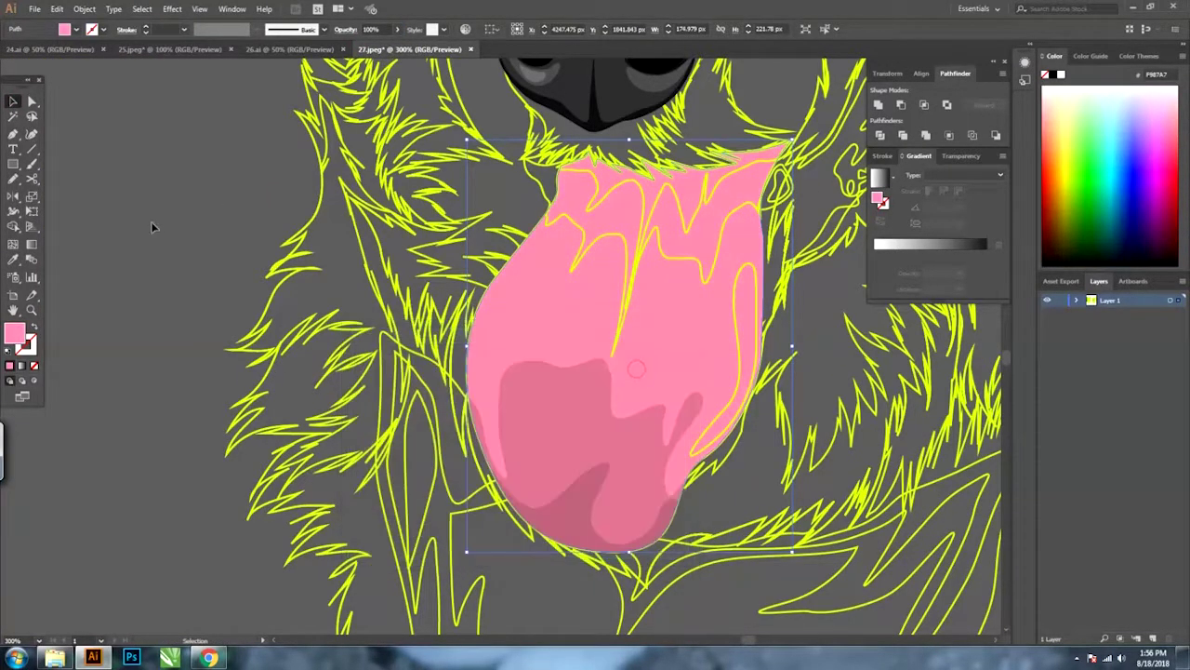
pyautogui.click(592, 251)
pyautogui.press('i')
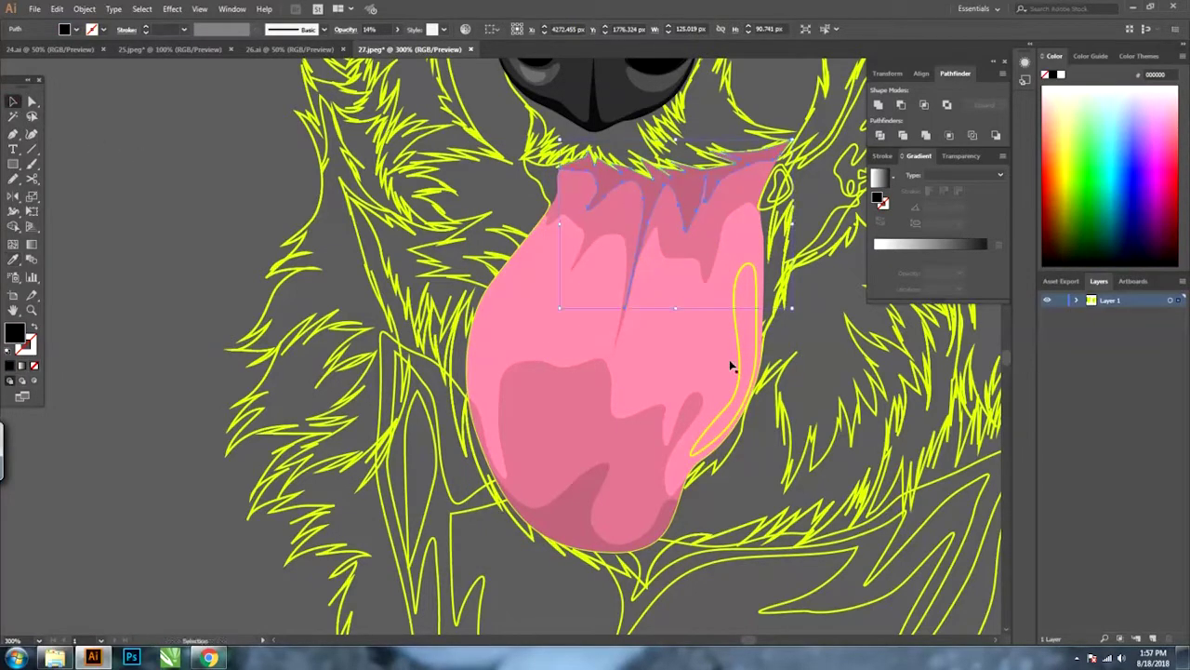
# Set the tongue's side highlight to about 19% opacity.
pyautogui.click(734, 344)
pyautogui.click(740, 344)
pyautogui.click(397, 29)
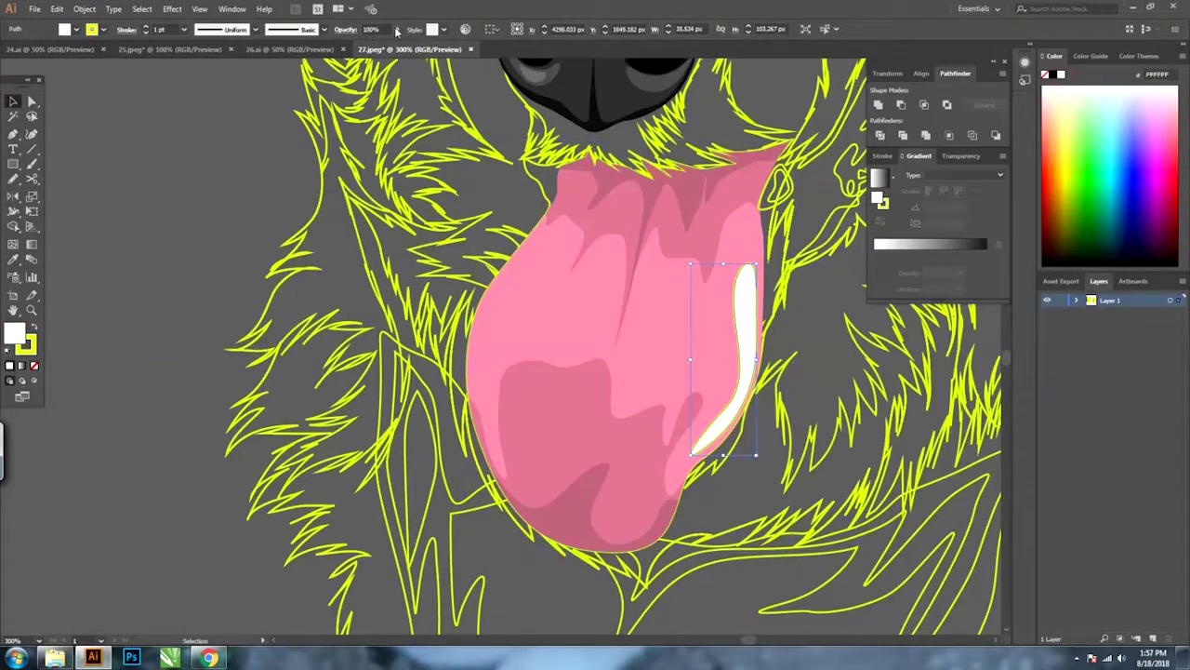
pyautogui.moveTo(400, 48); pyautogui.dragTo(361, 48)
pyautogui.keyDown('shift'); pyautogui.click(695, 221); pyautogui.keyUp('shift')
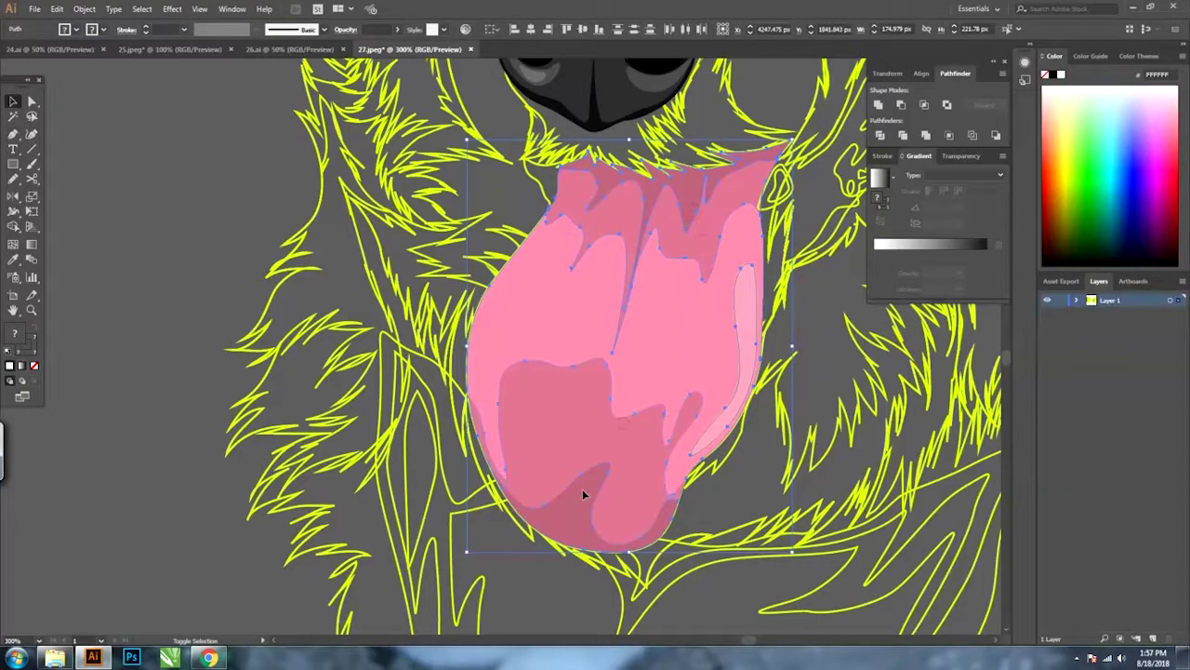
# Fill the mouth path beside the tongue black with no outline.
pyautogui.click(549, 200)
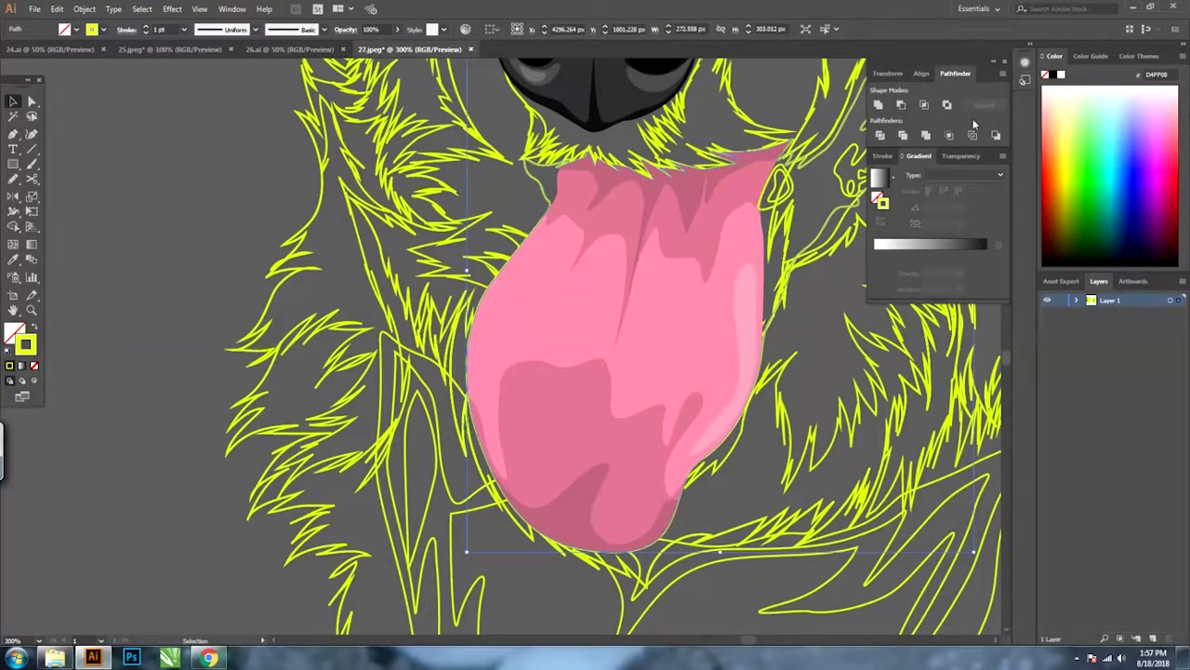
pyautogui.moveTo(697, 221); pyautogui.dragTo(562, 277)
pyautogui.hotkey('shift', 'x')
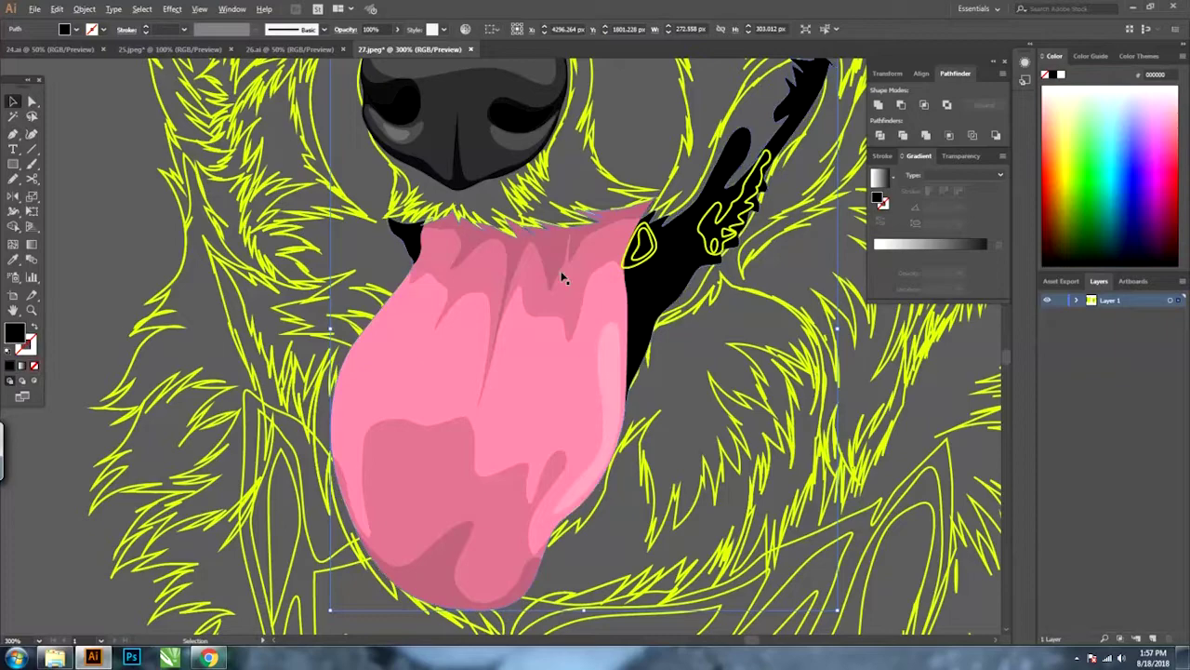
# Restyle the tongue-edge highlight and make the fur path solid black with no outline.
pyautogui.scroll(1, 651, 228)
pyautogui.click(634, 246)
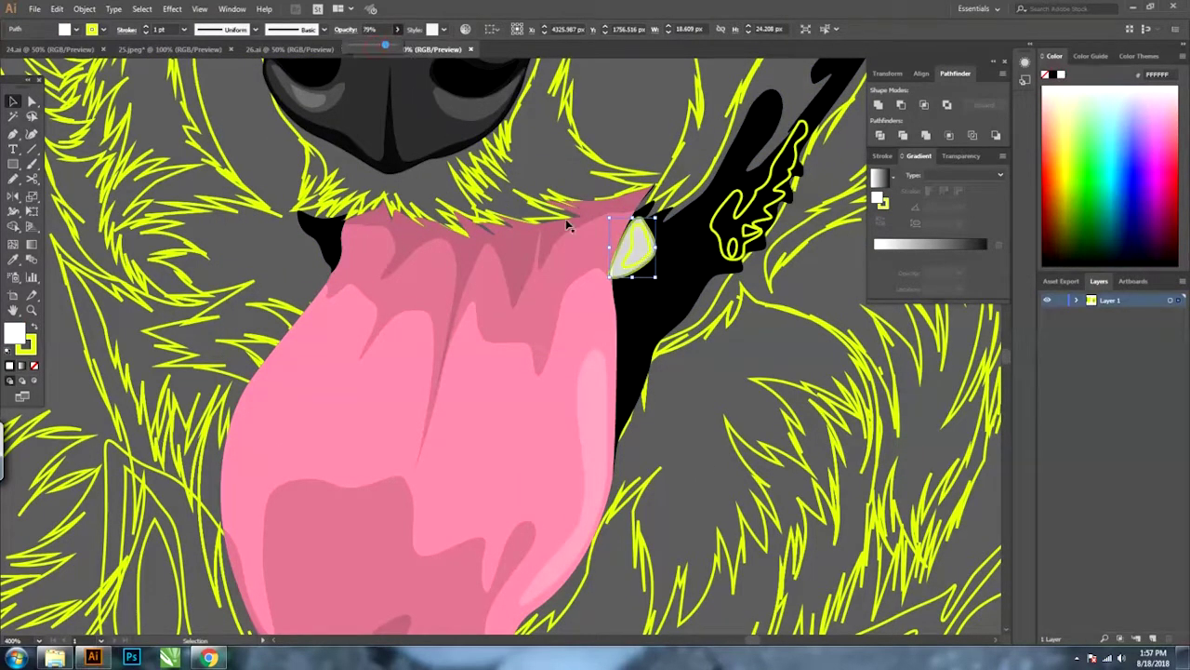
pyautogui.press('i')
pyautogui.click(640, 248)
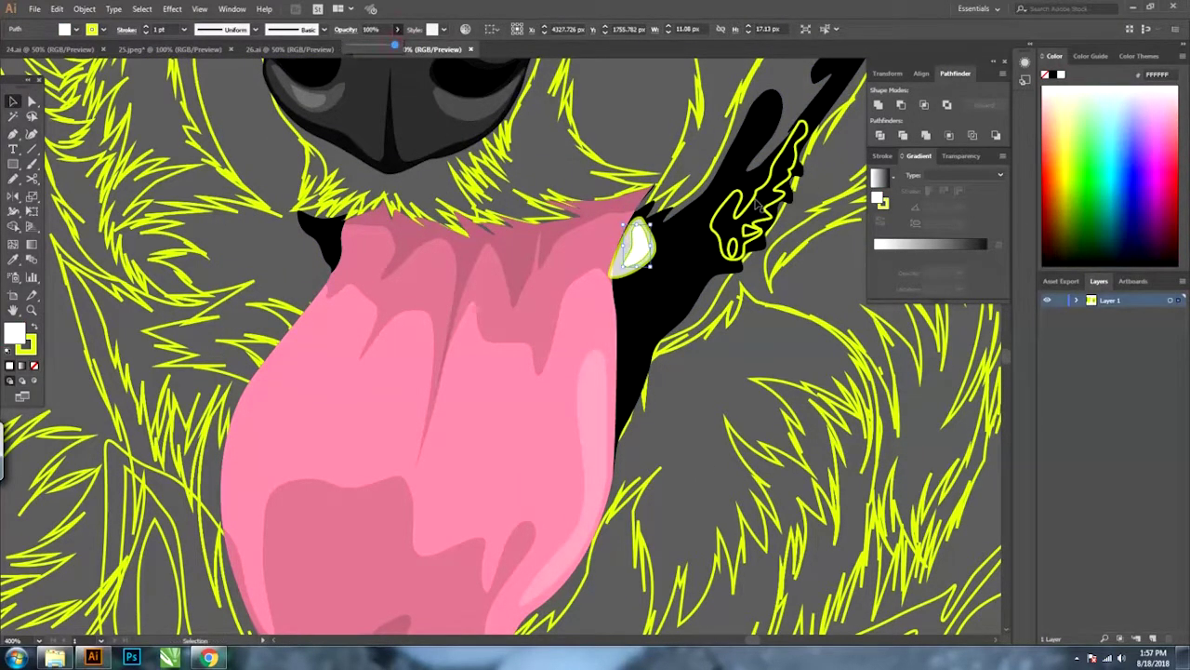
pyautogui.click(757, 204)
pyautogui.press('i')
pyautogui.click(772, 102)
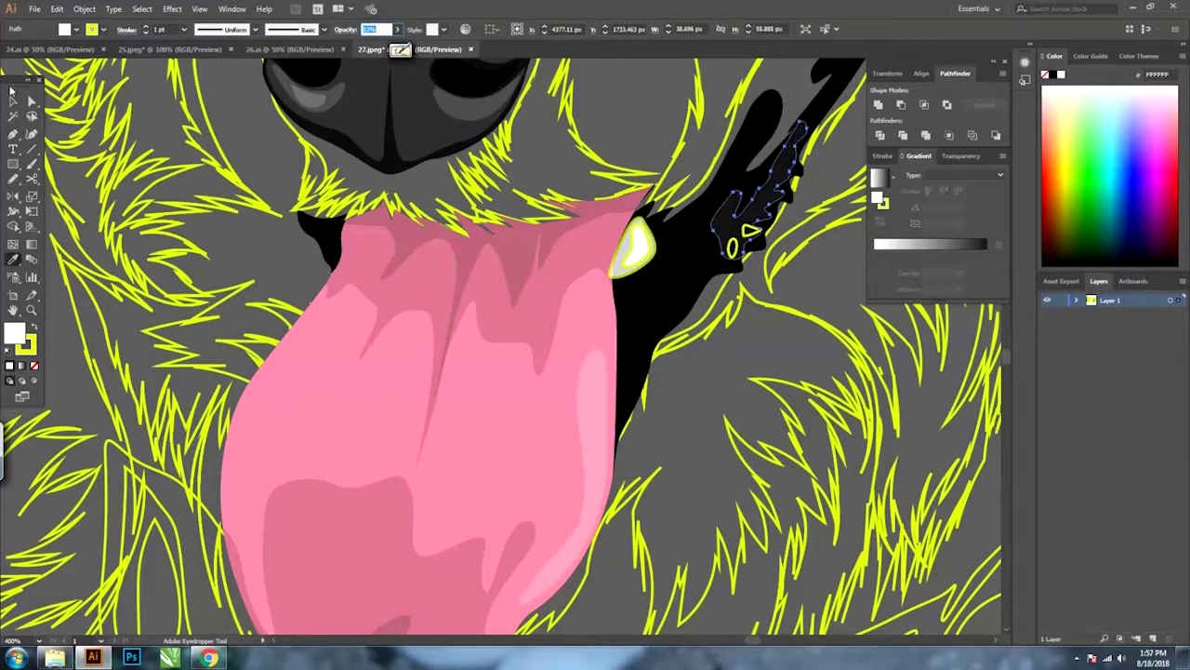
# Give the small oval and triangle in the black area translucent grey fills without outlines.
pyautogui.click(13, 100)
pyautogui.scroll(1, 835, 176)
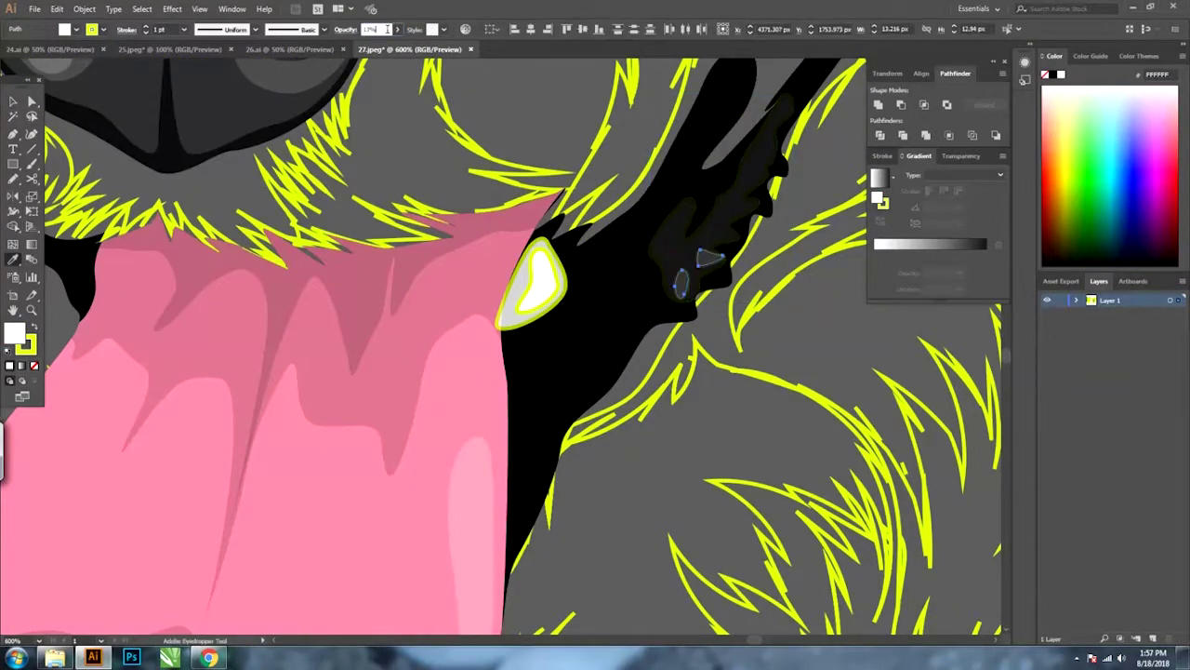
pyautogui.click(700, 263)
pyautogui.keyDown('shift'); pyautogui.click(535, 279); pyautogui.keyUp('shift')
pyautogui.click(35, 365)
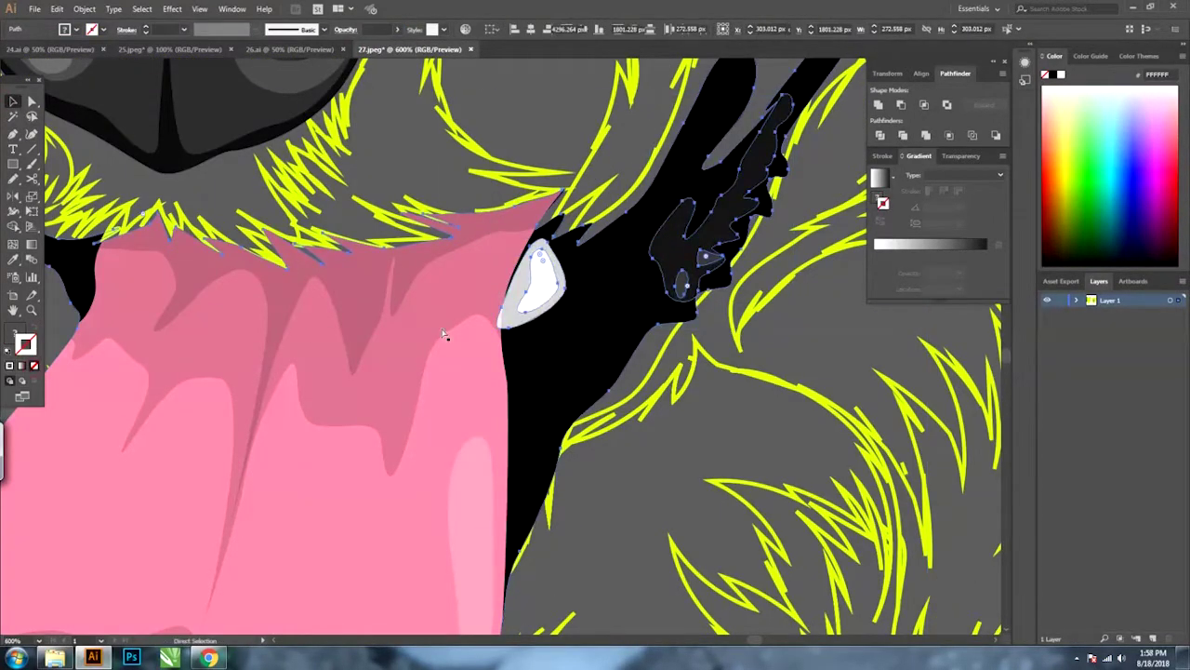
pyautogui.click(447, 332)
pyautogui.scroll(-2, 596, 385)
pyautogui.click(597, 385)
pyautogui.scroll(-4, 514, 298)
pyautogui.scroll(3, 514, 299)
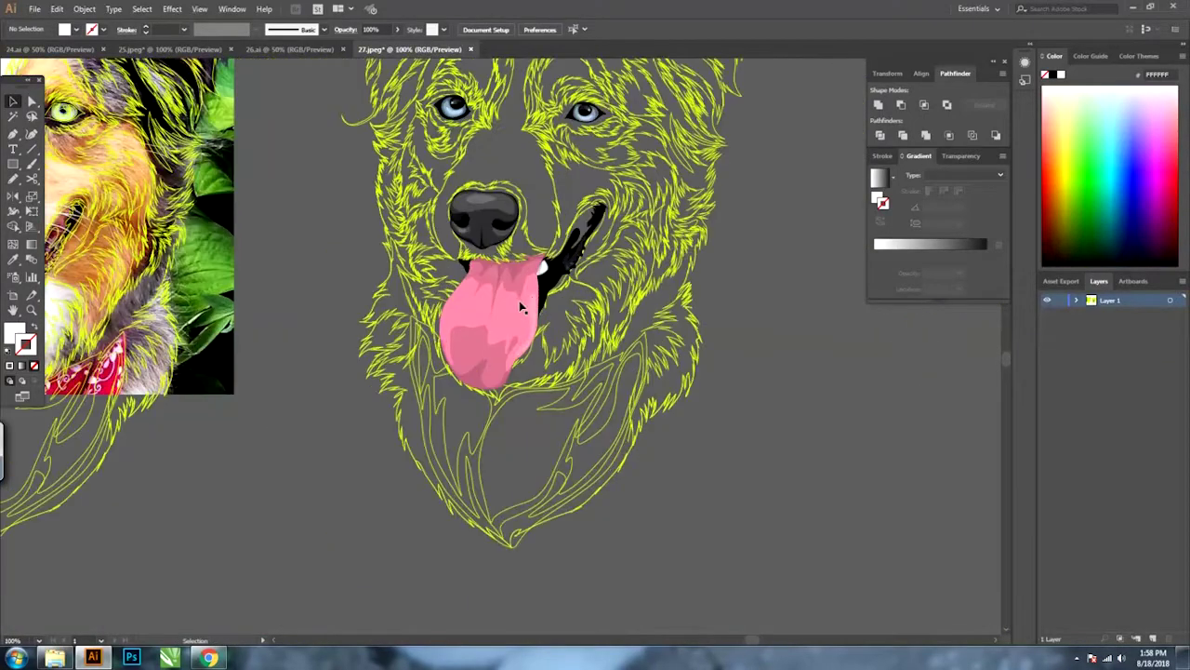
pyautogui.scroll(2, 558, 242)
# Draw a thin white sliver along the black lip with the Pen tool.
pyautogui.press('p')
pyautogui.scroll(1, 588, 206)
pyautogui.click(596, 230)
pyautogui.click(518, 376)
pyautogui.click(557, 295)
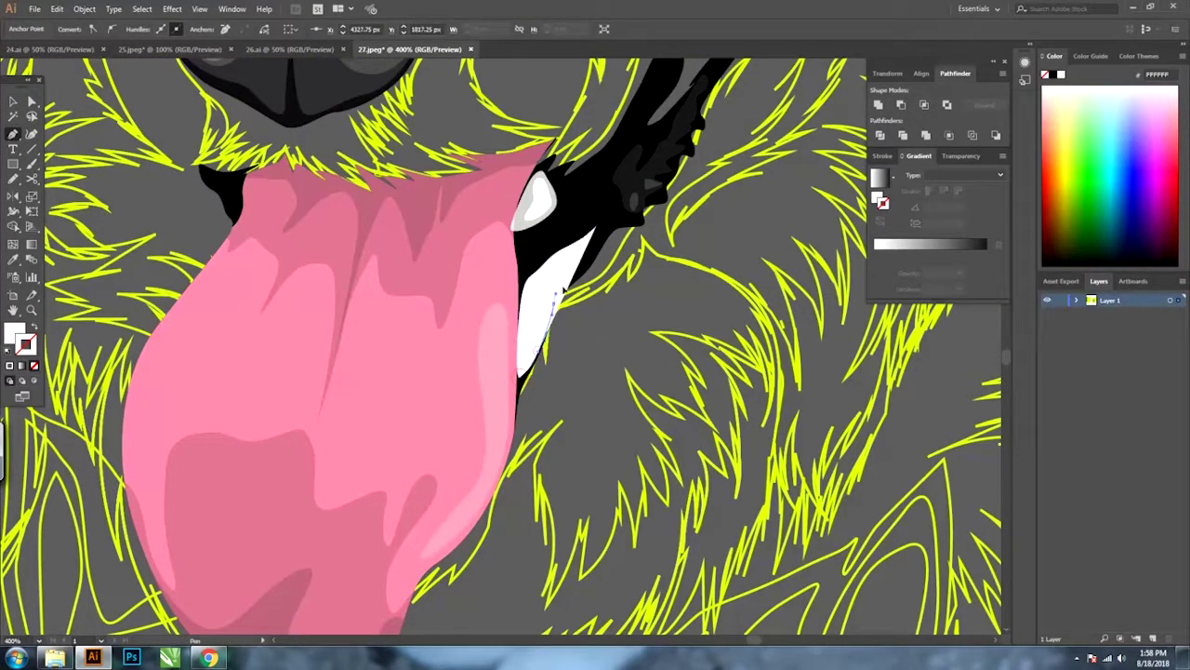
pyautogui.moveTo(597, 230); pyautogui.dragTo(575, 278)
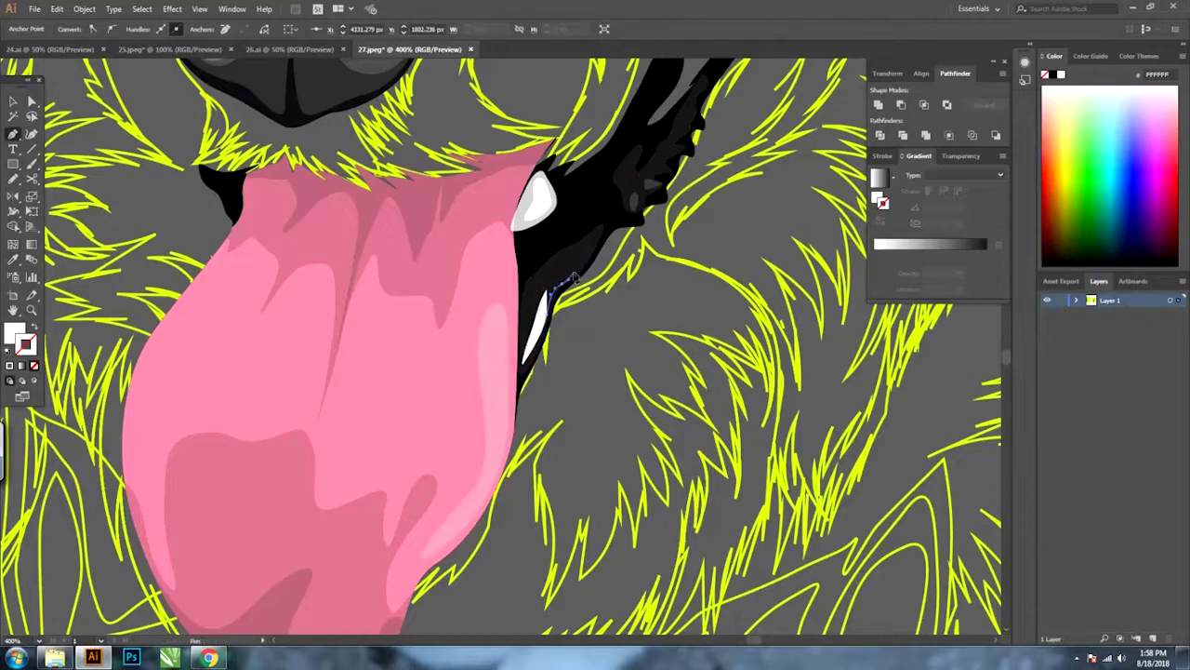
pyautogui.press('ctrl')
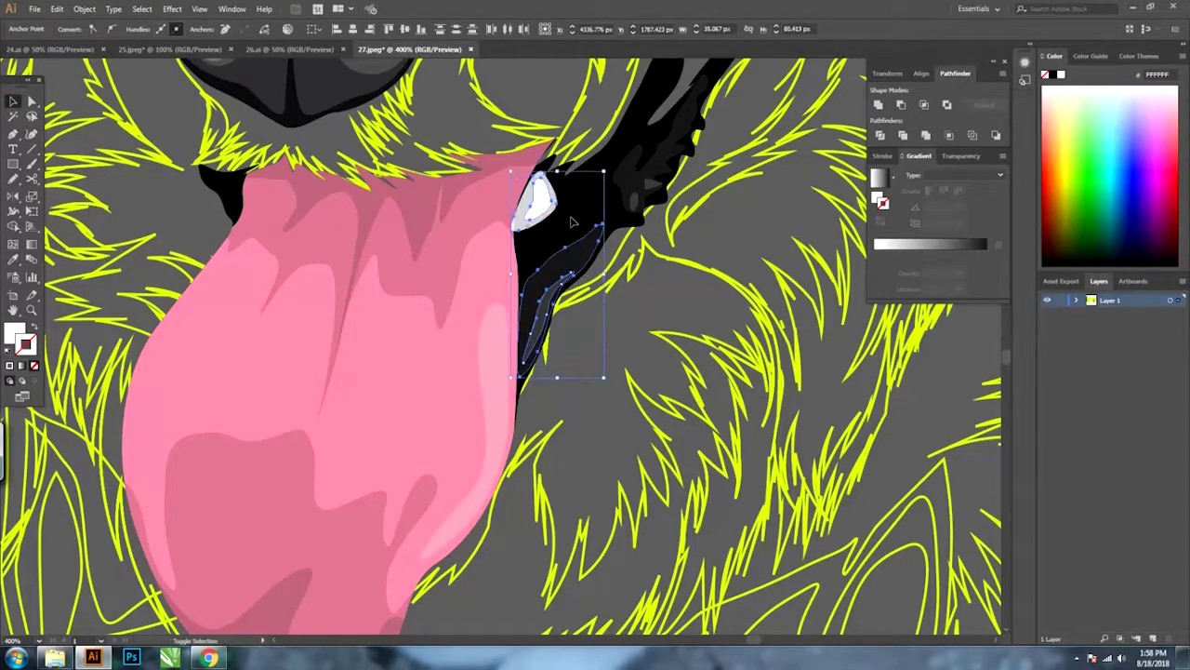
pyautogui.hotkey('ctrl', 'a')
pyautogui.hotkey('ctrl', '-')
pyautogui.hotkey('ctrl', '-')
pyautogui.hotkey('ctrl', '-')
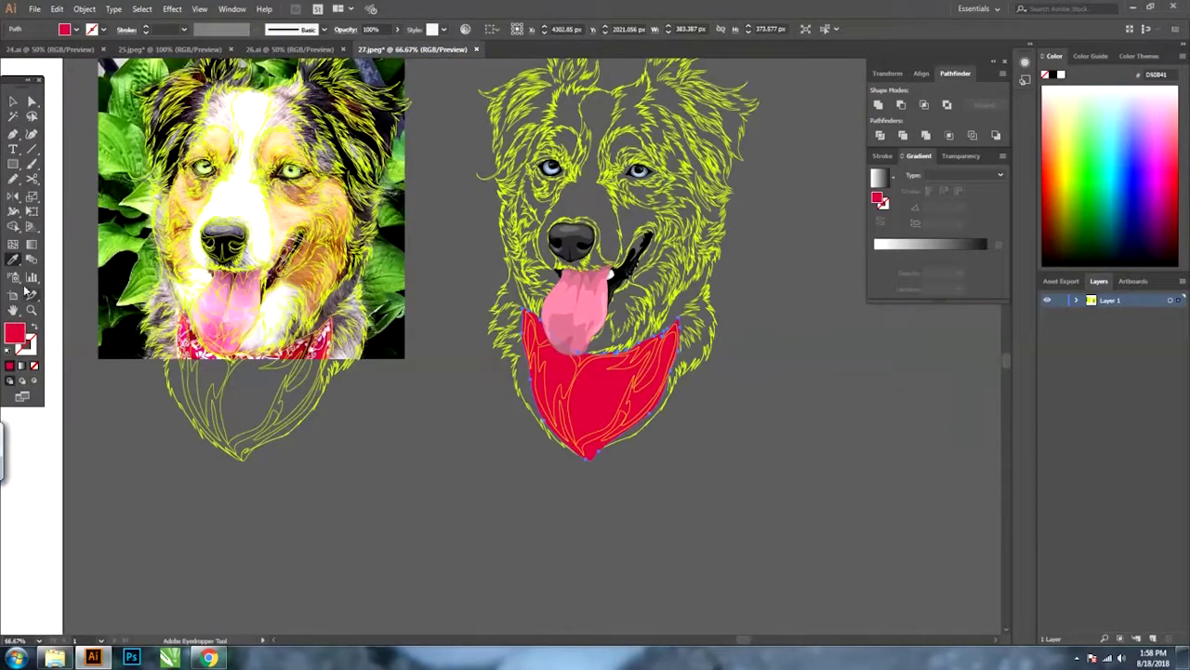
# Fill the bandana shapes crimson red using the Eyedropper and Color Picker.
pyautogui.hotkey('ctrl', '+')
pyautogui.click(9, 349)
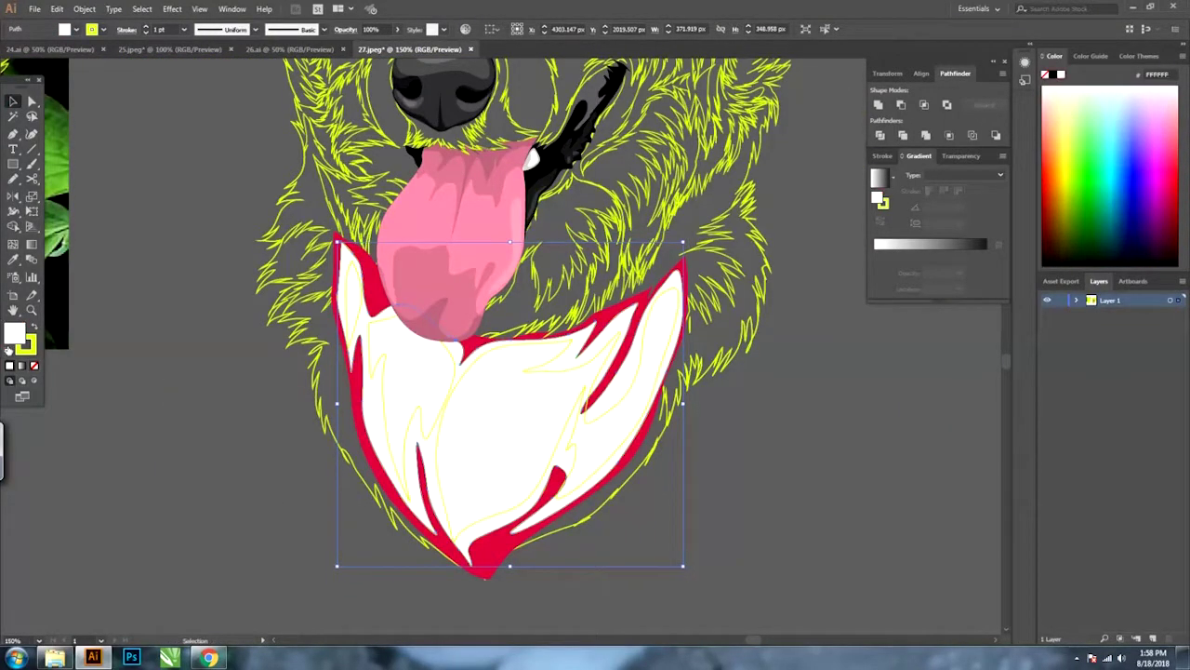
pyautogui.hotkey('ctrl', 'z')
pyautogui.click(13, 260)
pyautogui.click(354, 307)
pyautogui.doubleClick(14, 333)
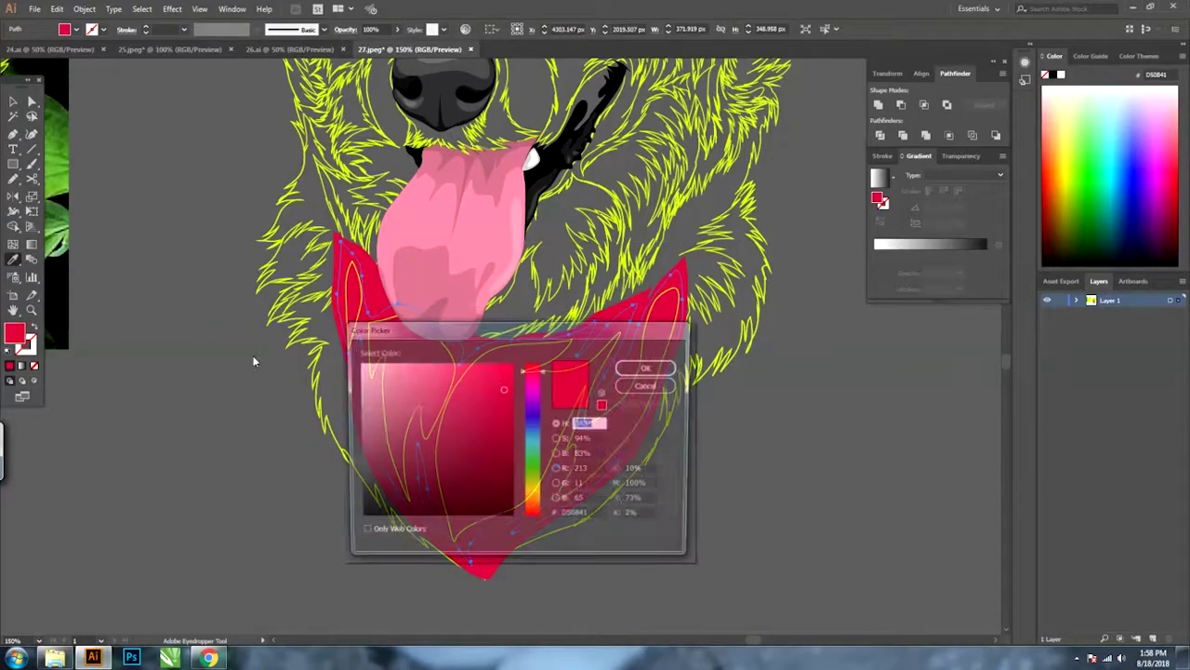
pyautogui.click(649, 367)
pyautogui.press('v')
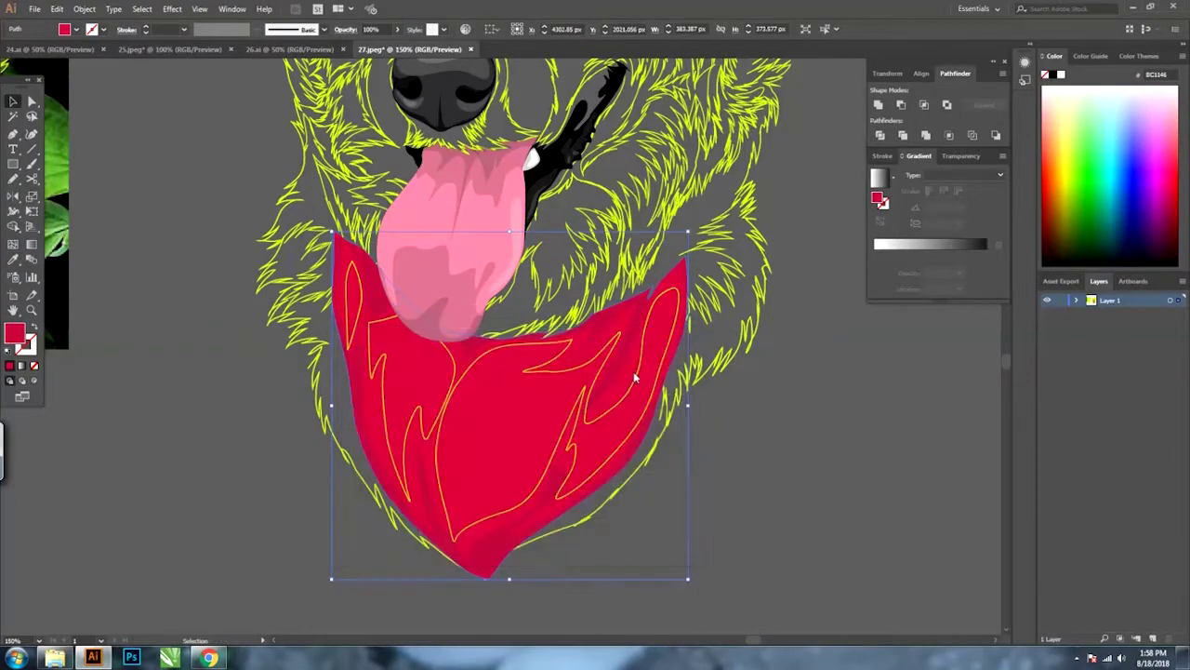
# Shift the bandana's inner flame shapes to an orange-red hue.
pyautogui.click(635, 377)
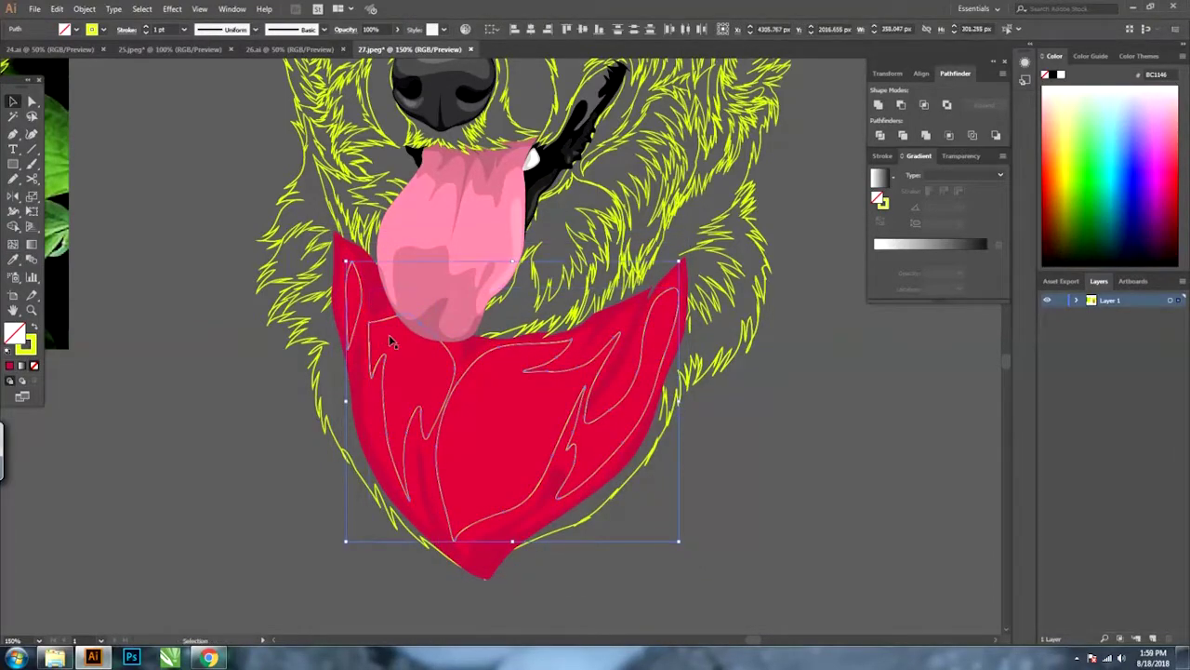
pyautogui.press('i')
pyautogui.click(392, 342)
pyautogui.doubleClick(13, 333)
pyautogui.moveTo(527, 498); pyautogui.dragTo(527, 514)
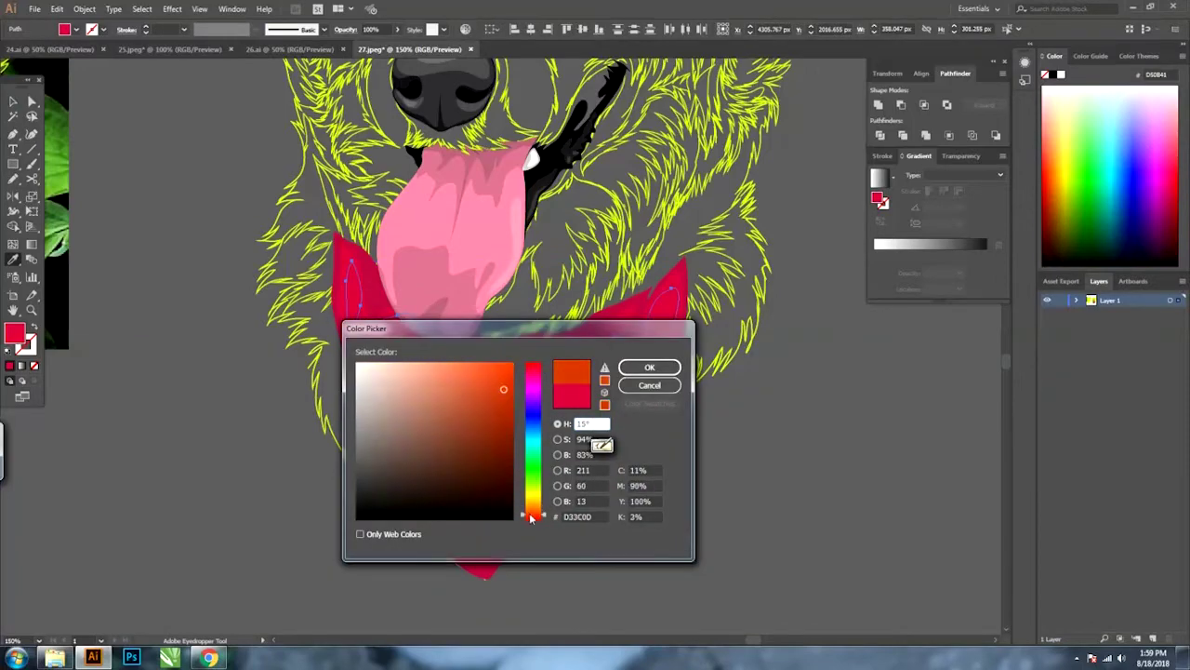
pyautogui.click(649, 367)
pyautogui.click(372, 413)
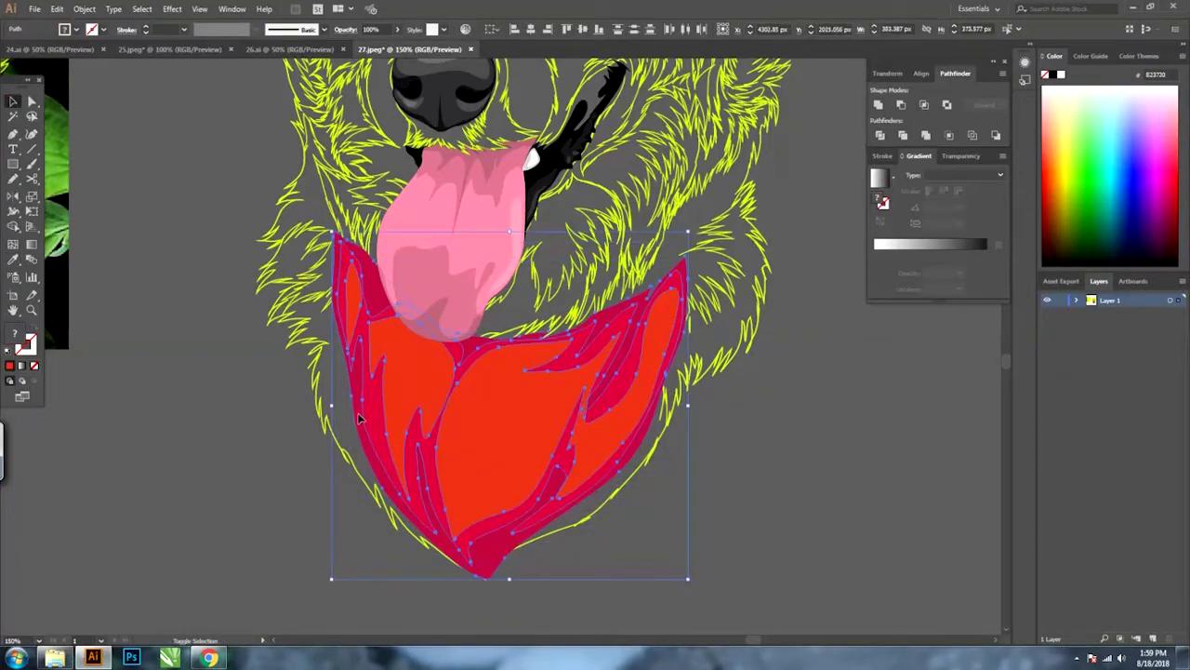
pyautogui.hotkey('ctrl', 'shift', 'a')
pyautogui.hotkey('ctrl', '-')
pyautogui.hotkey('ctrl', '-')
pyautogui.hotkey('ctrl', '-')
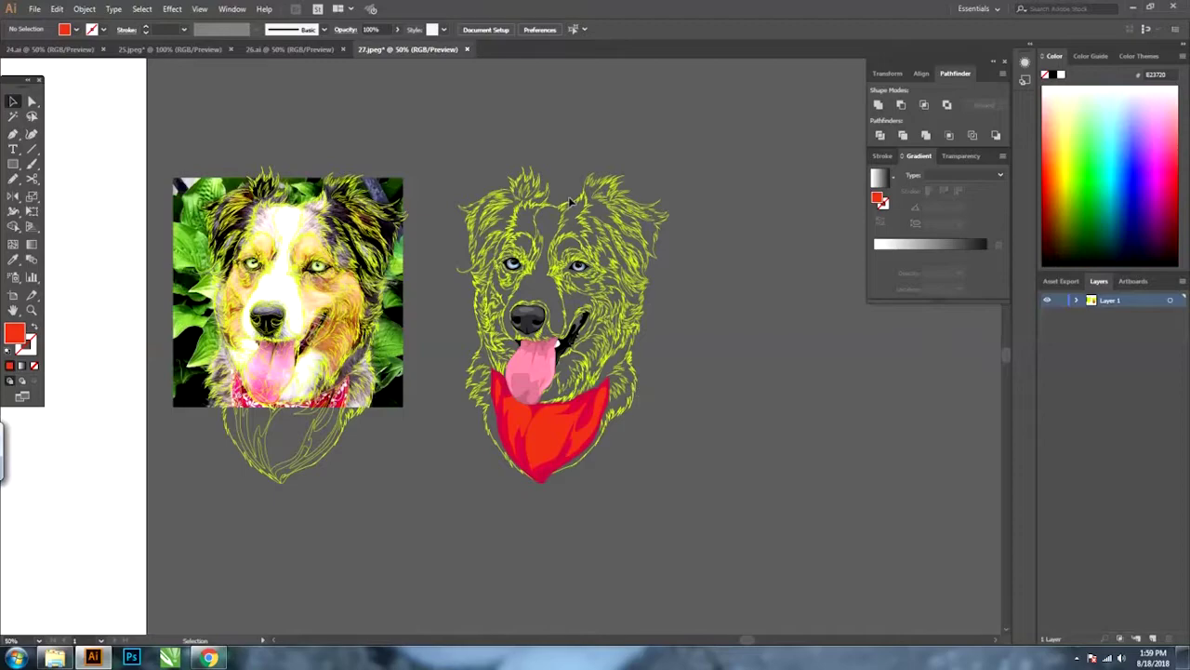
# Fill the traced dog artwork on the right with black.
pyautogui.click(571, 200)
pyautogui.doubleClick(1051, 80)
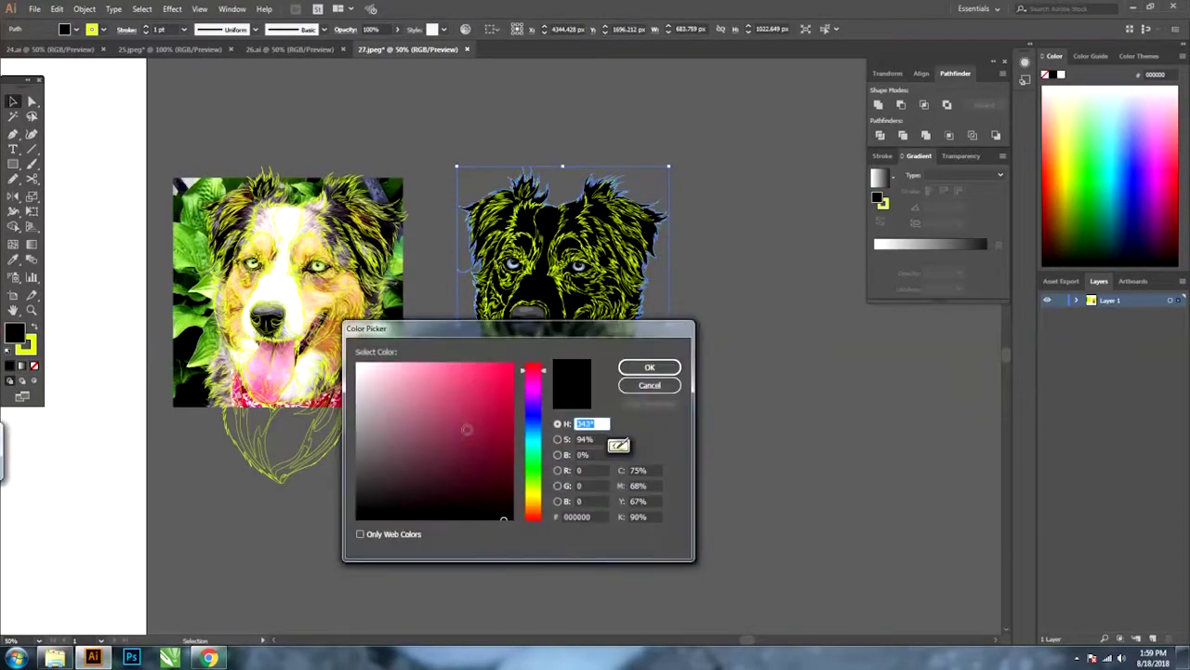
pyautogui.click(650, 368)
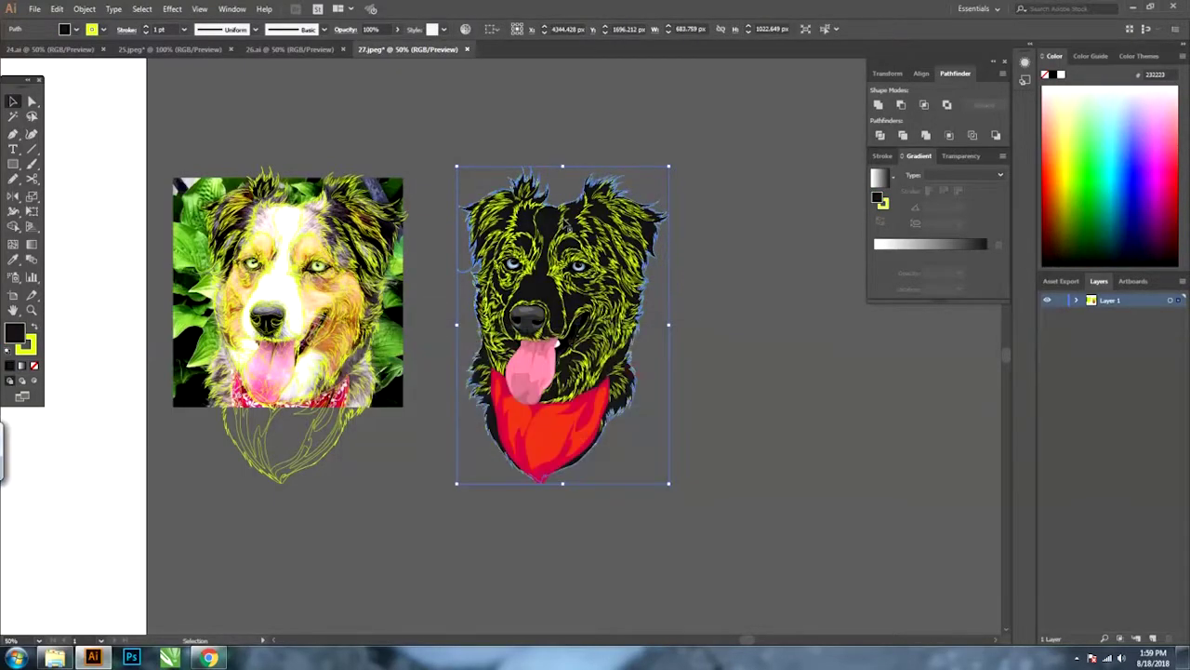
# Fade the forehead shapes to a light grey by lowering their opacity.
pyautogui.click(563, 224)
pyautogui.hotkey('ctrl', '+')
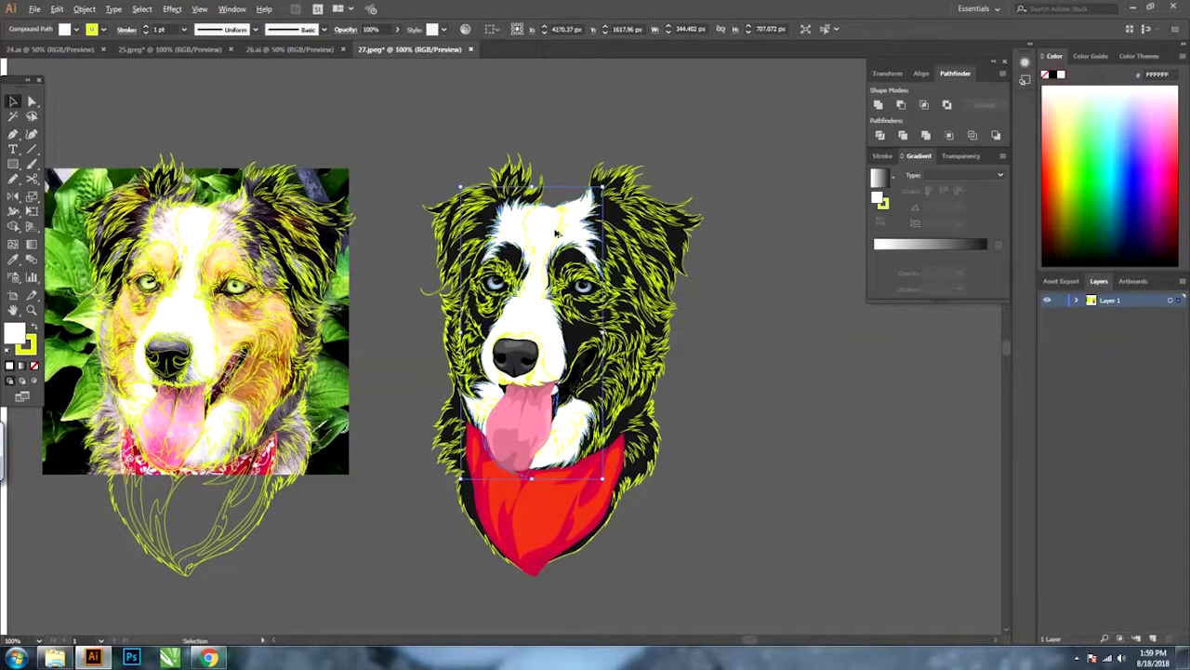
pyautogui.hotkey('ctrl', '+')
pyautogui.click(531, 240)
pyautogui.moveTo(368, 34); pyautogui.dragTo(358, 43)
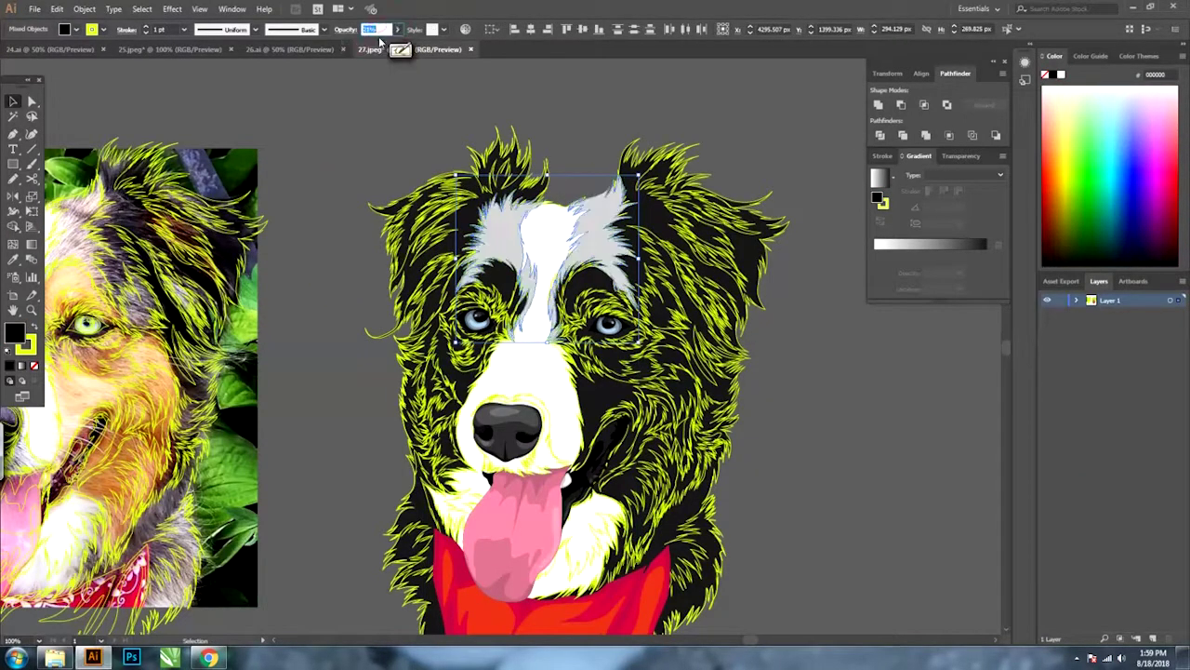
# Eyedrop a sampled colour onto the white shape around the tongue.
pyautogui.click(558, 459)
pyautogui.hotkey('ctrl', '+')
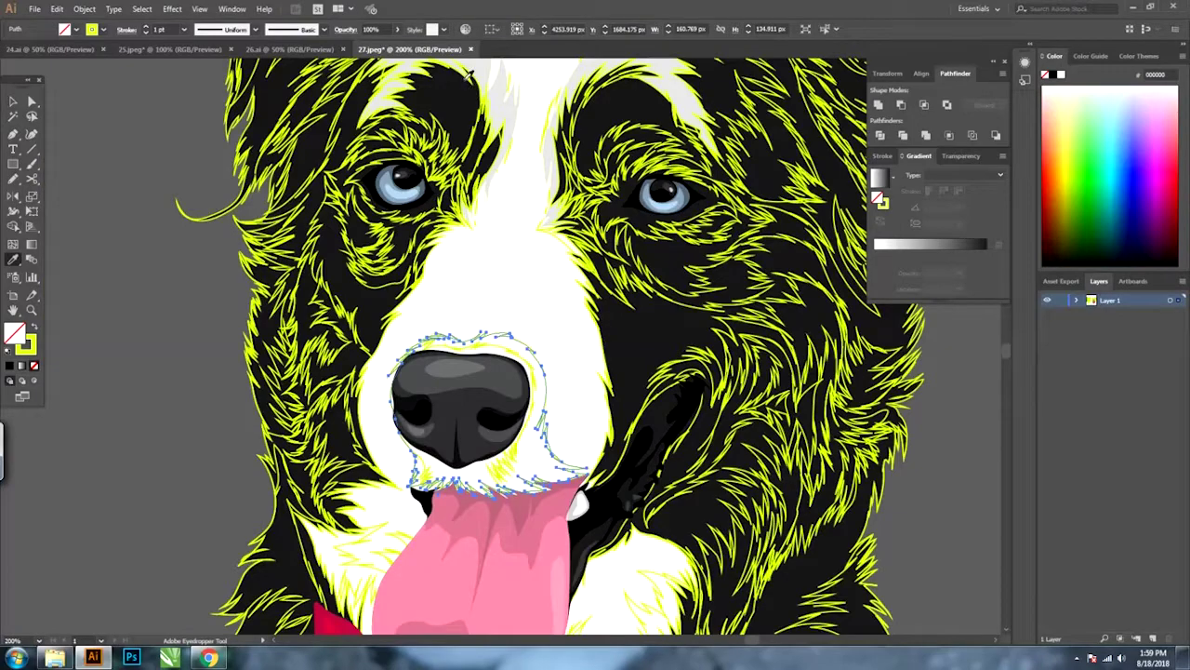
pyautogui.scroll(2, 503, 578)
pyautogui.hotkey('ctrl', 'shift', 'a')
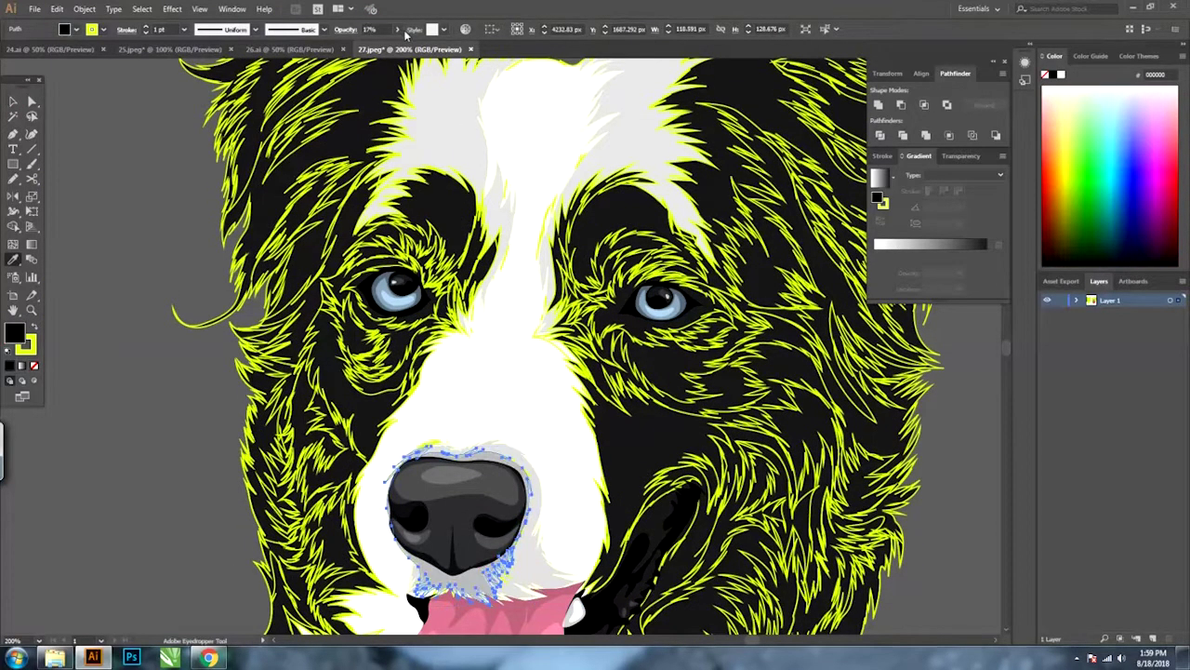
pyautogui.hotkey('ctrl', '-')
pyautogui.hotkey('ctrl', '-')
pyautogui.hotkey('ctrl', '+')
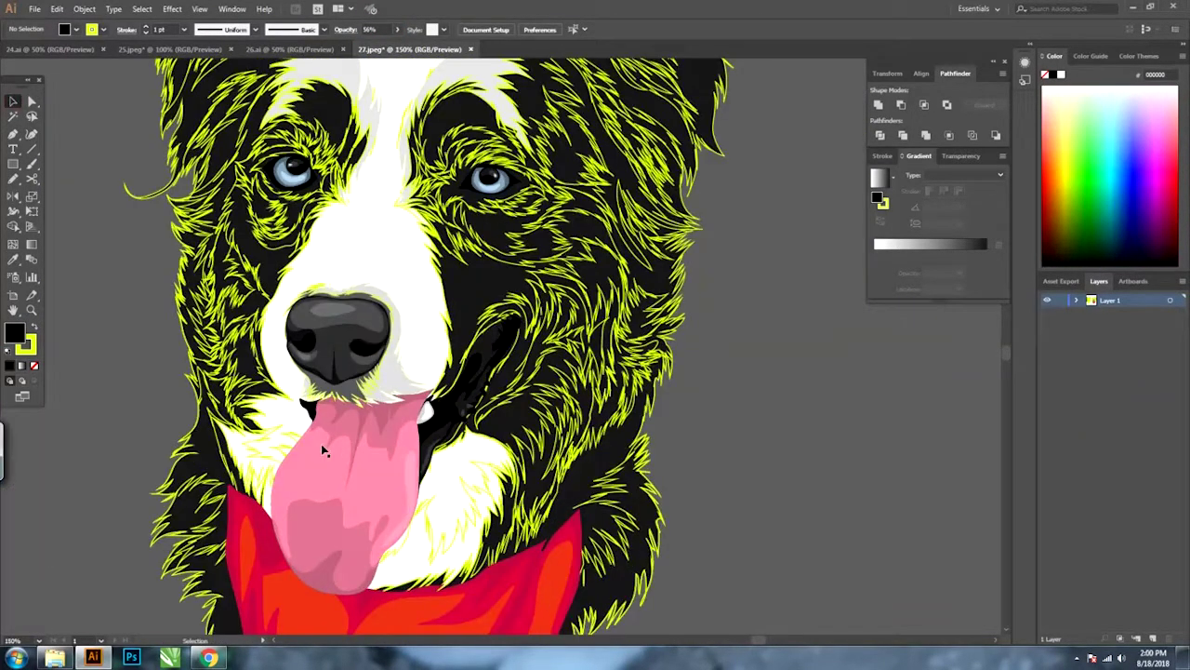
pyautogui.click(321, 444)
pyautogui.press('i')
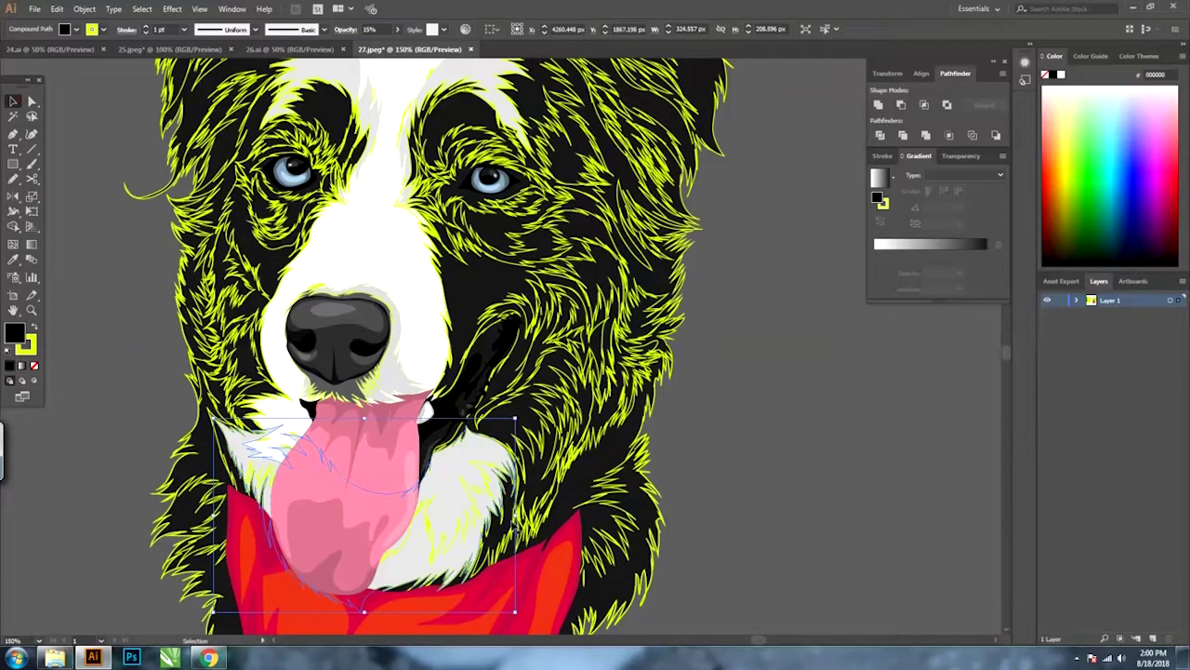
pyautogui.click(484, 526)
pyautogui.press('v')
pyautogui.hotkey('ctrl', 'shift', 'a')
# Select the right-ear hair strand, then the whole dog artwork, and review the portrait.
pyautogui.hotkey('ctrl', '-')
pyautogui.hotkey('ctrl', '-')
pyautogui.hotkey('ctrl', '-')
pyautogui.hotkey('ctrl', '+')
pyautogui.hotkey('ctrl', '+')
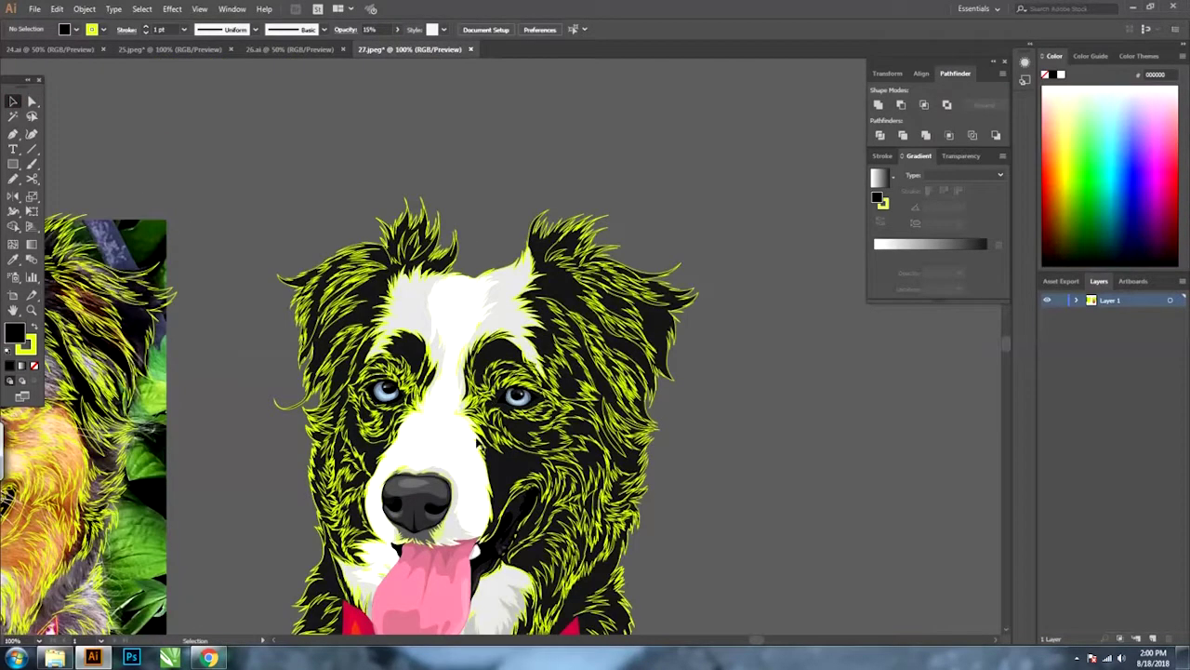
pyautogui.click(577, 358)
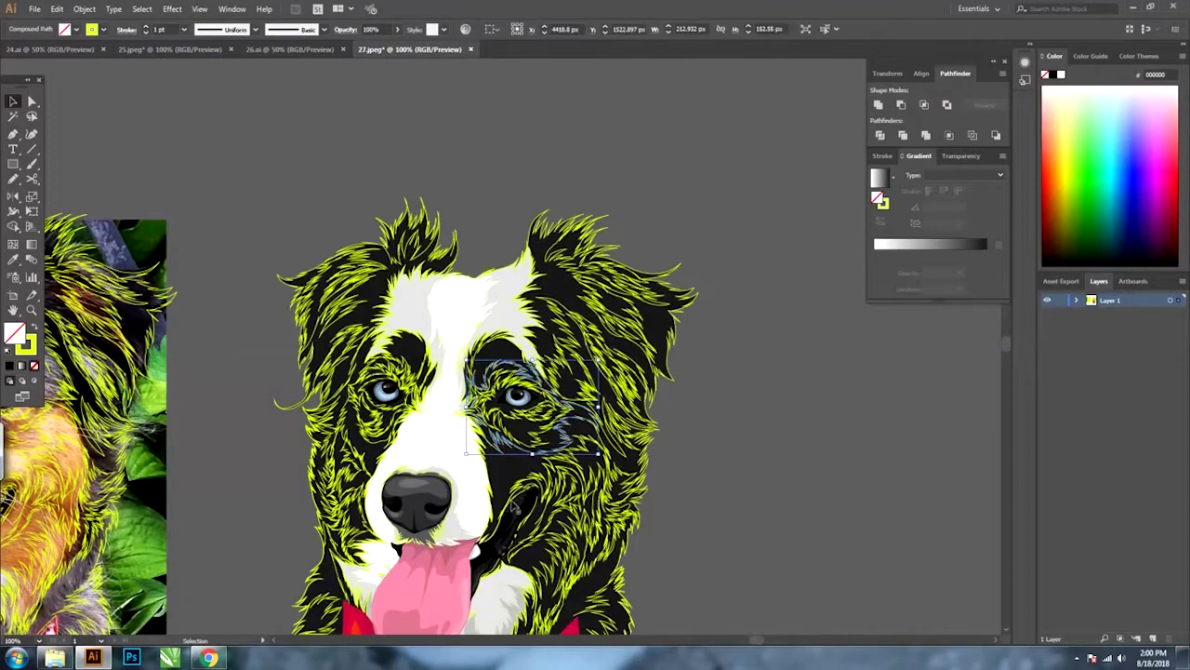
pyautogui.click(586, 314)
pyautogui.hotkey('ctrl', '-')
pyautogui.hotkey('ctrl', '-')
pyautogui.hotkey('ctrl', '+')
pyautogui.hotkey('ctrl', '+')
pyautogui.hotkey('ctrl', '+')
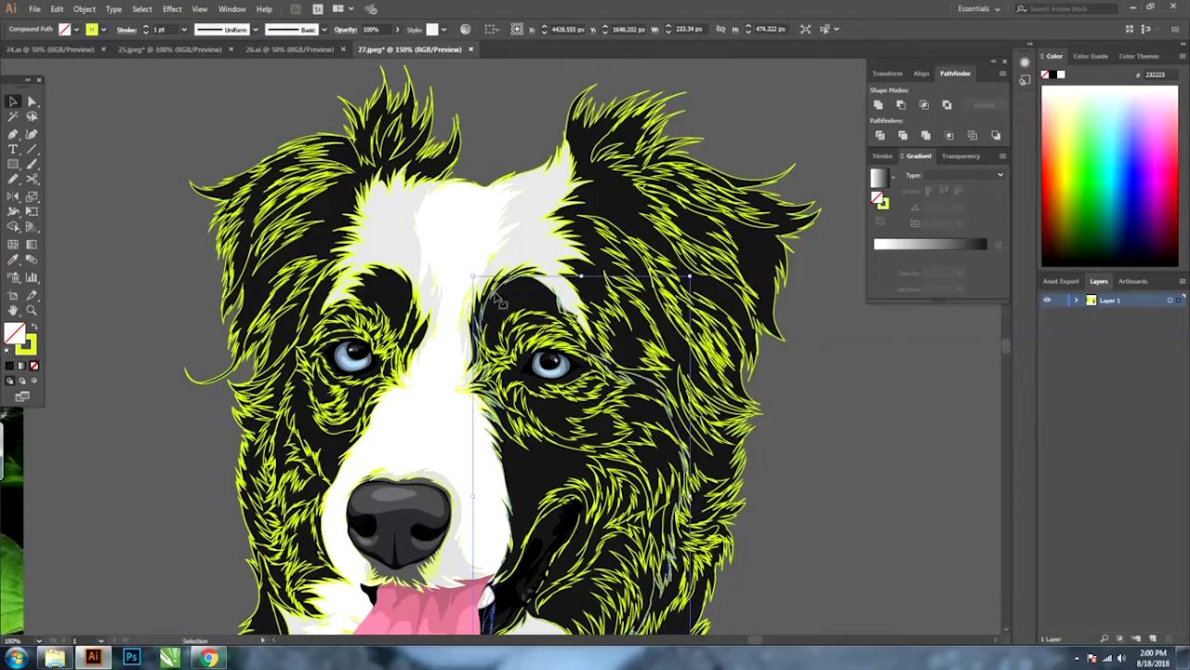
pyautogui.hotkey('ctrl', '-')
# Eyedrop a warm tan from the photo onto the cheek, entering 45 in the Color Picker.
pyautogui.hscroll(-5, 235, 376)
pyautogui.press('i')
pyautogui.click(234, 376)
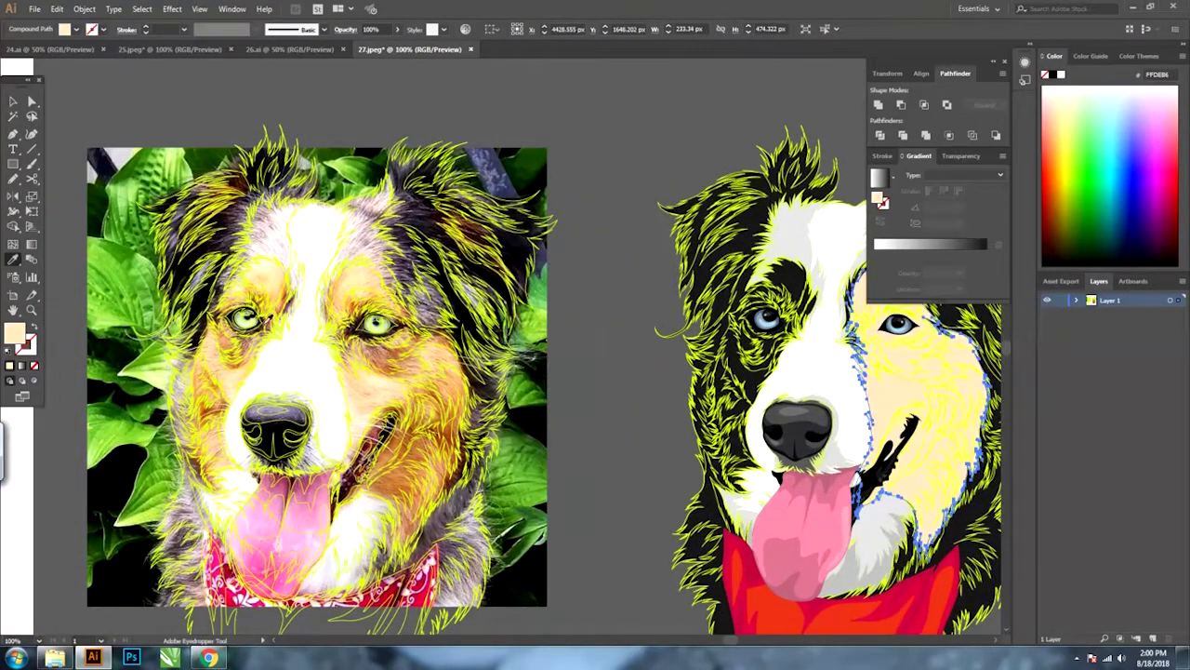
pyautogui.click(276, 281)
pyautogui.doubleClick(15, 335)
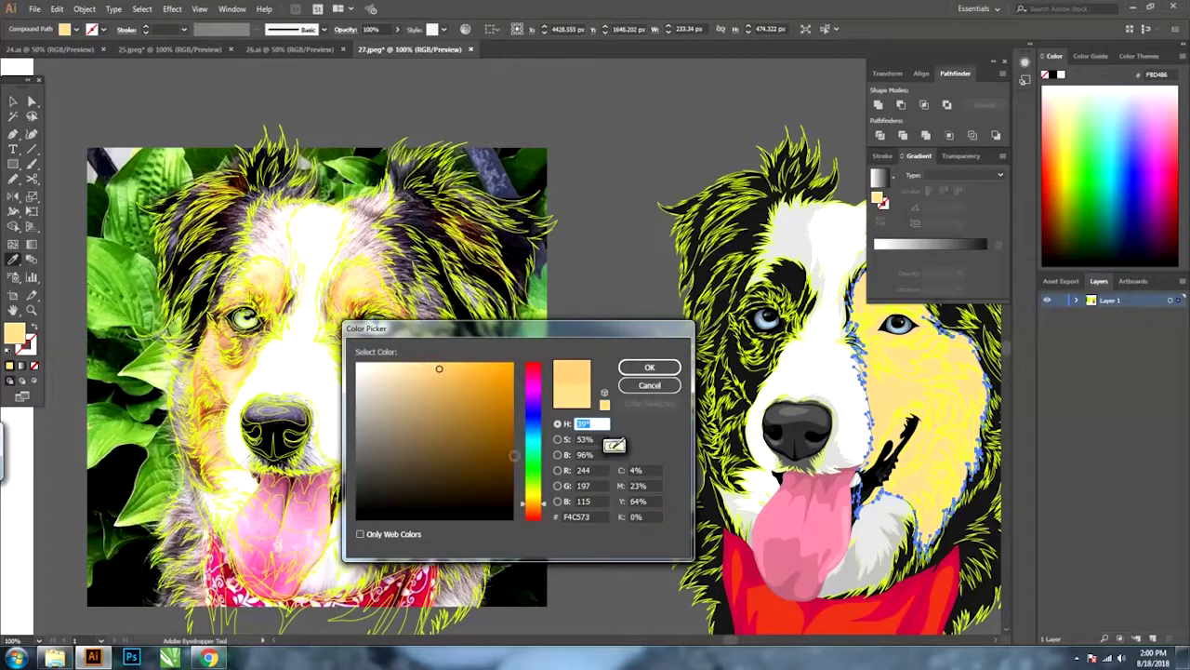
pyautogui.write('45')
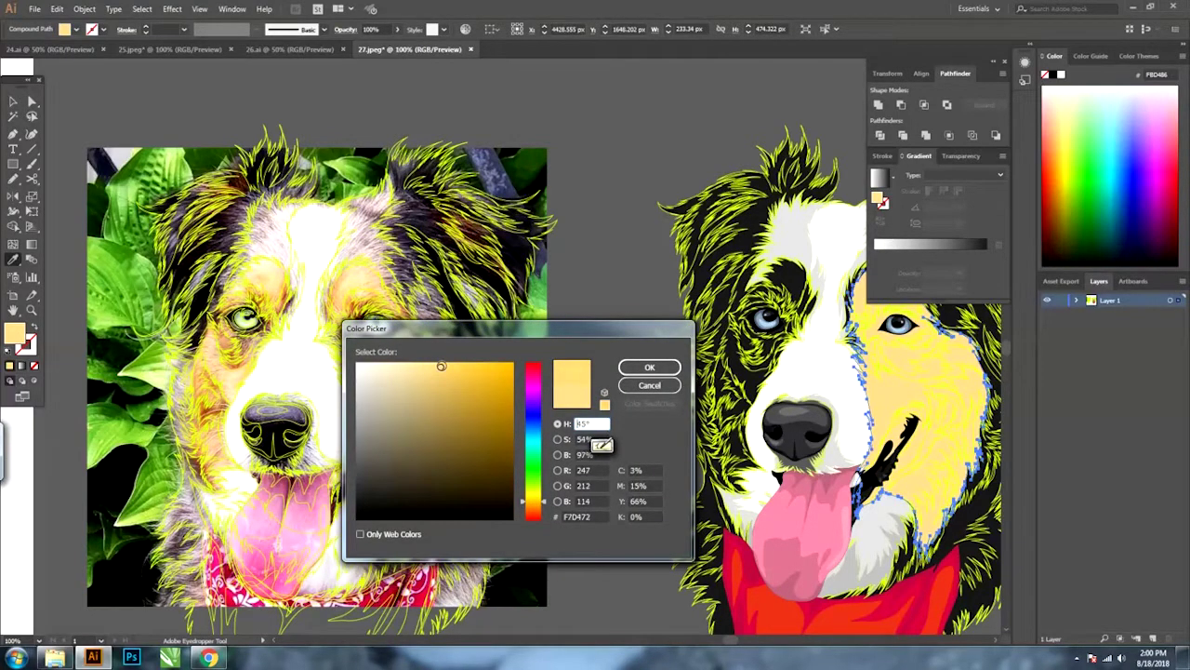
pyautogui.click(650, 368)
# Shift the cheek's tan hue slightly toward orange.
pyautogui.scroll(-2, 574, 424)
pyautogui.scroll(5, 573, 424)
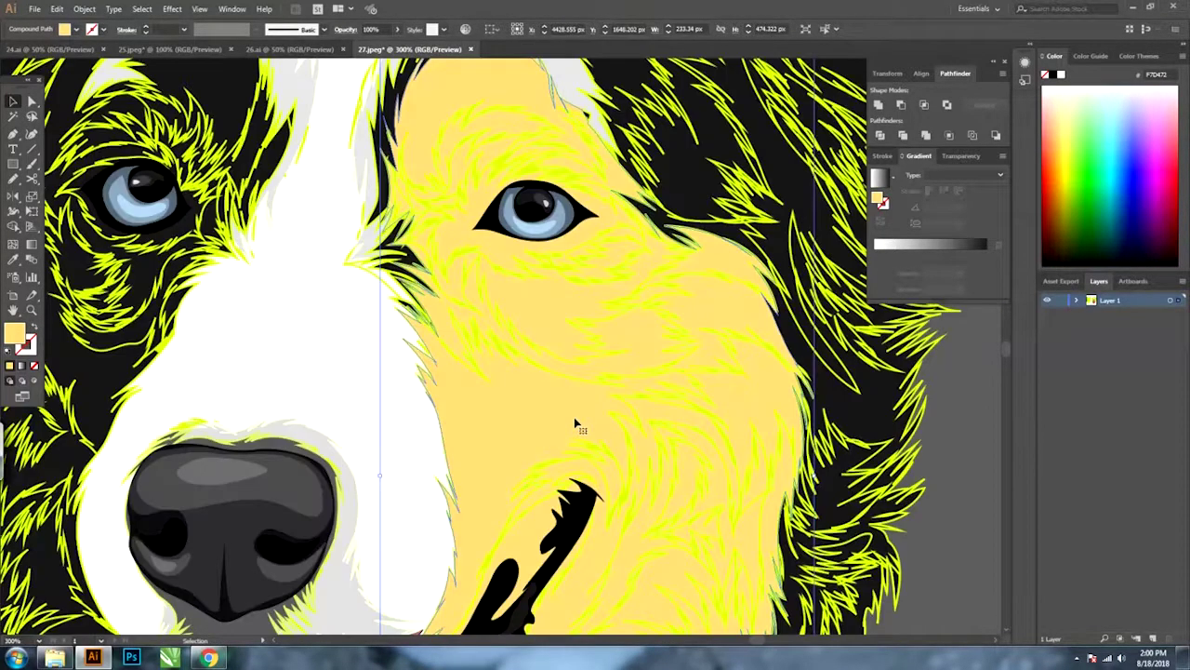
pyautogui.doubleClick(13, 333)
pyautogui.moveTo(541, 495); pyautogui.dragTo(544, 505)
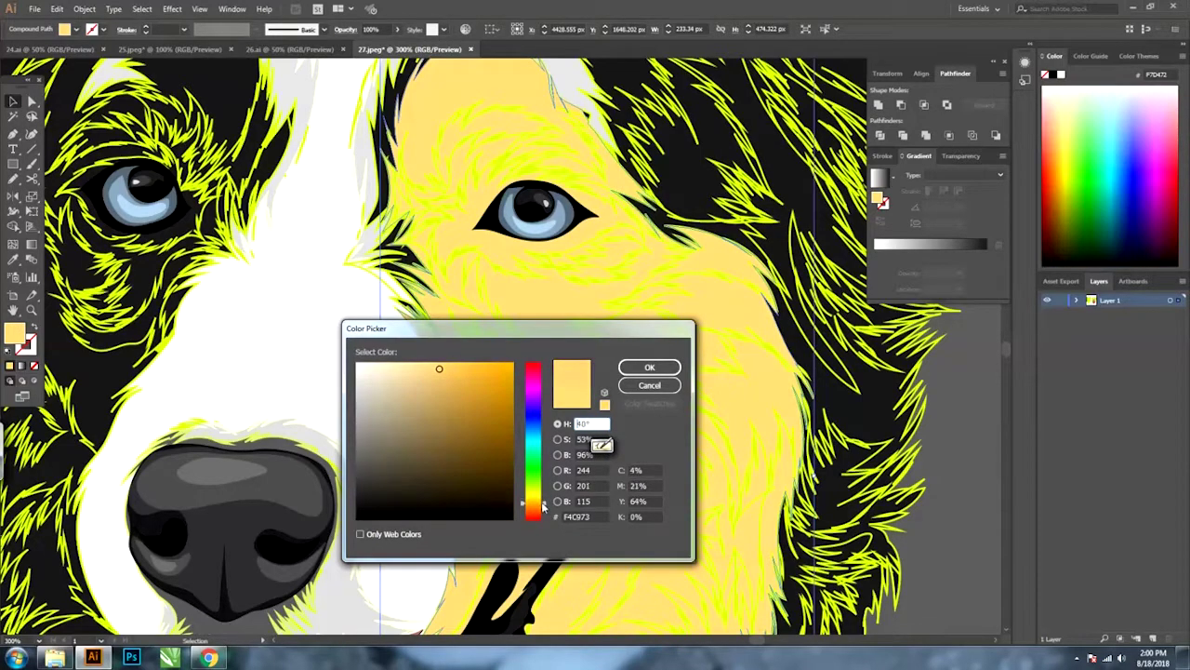
pyautogui.click(642, 367)
# Lower the brown eye patch's opacity so it becomes translucent.
pyautogui.scroll(-2, 583, 369)
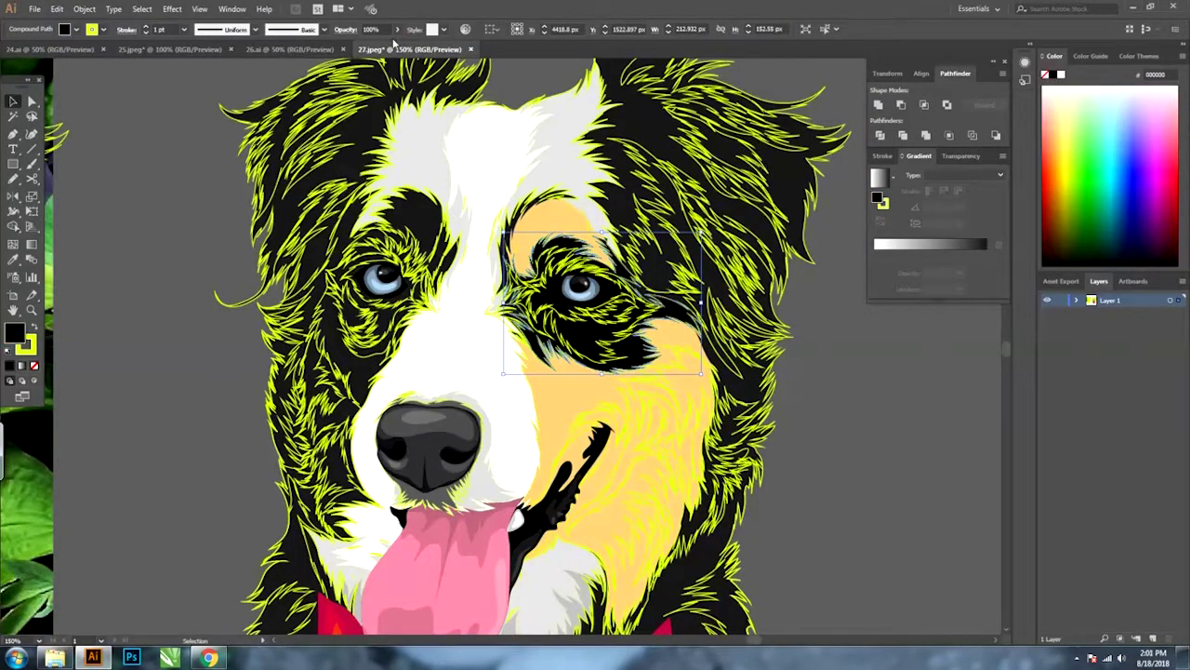
pyautogui.moveTo(386, 44); pyautogui.dragTo(360, 44)
pyautogui.scroll(-2, 625, 304)
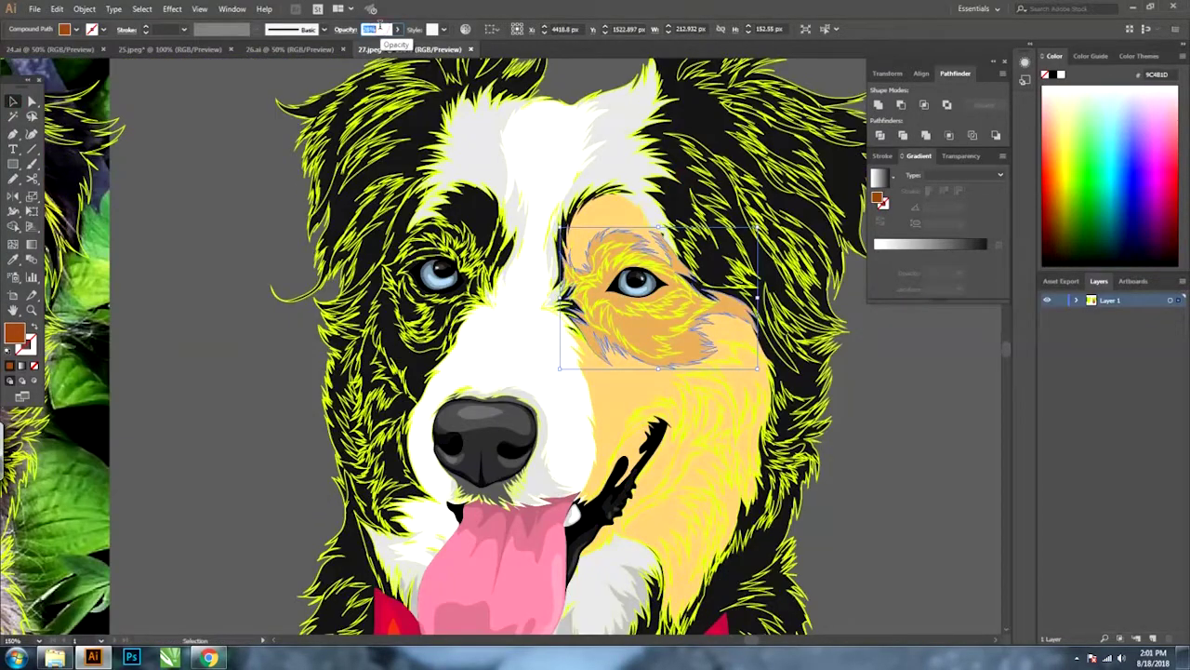
pyautogui.press('Return')
pyautogui.scroll(2, 693, 358)
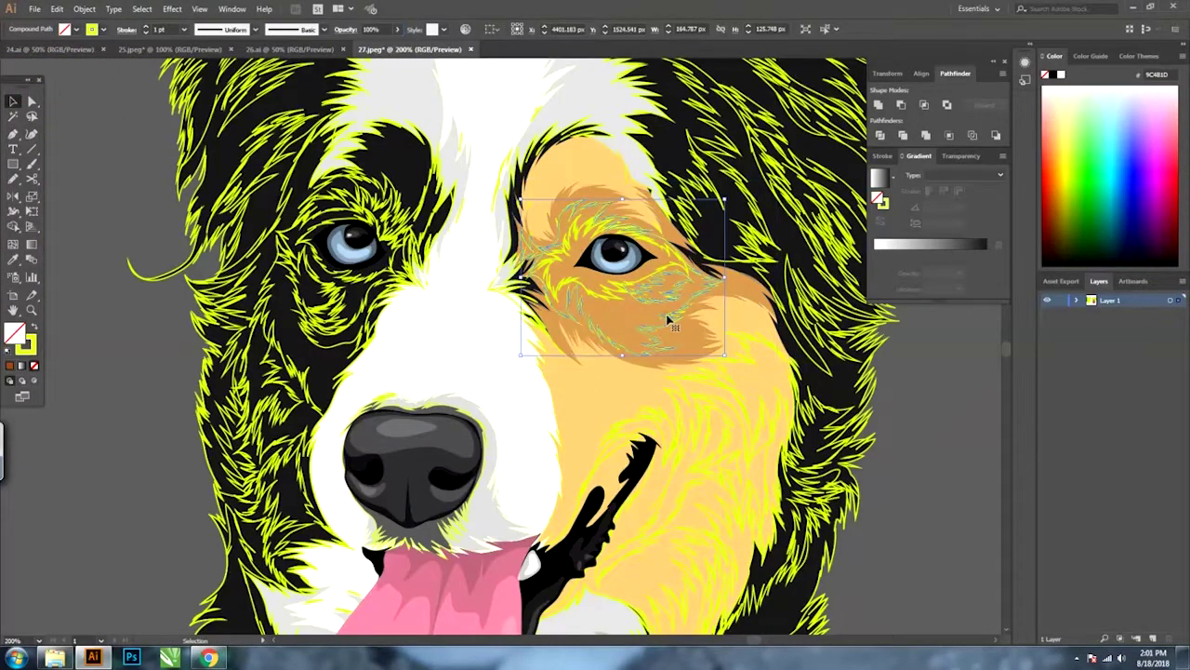
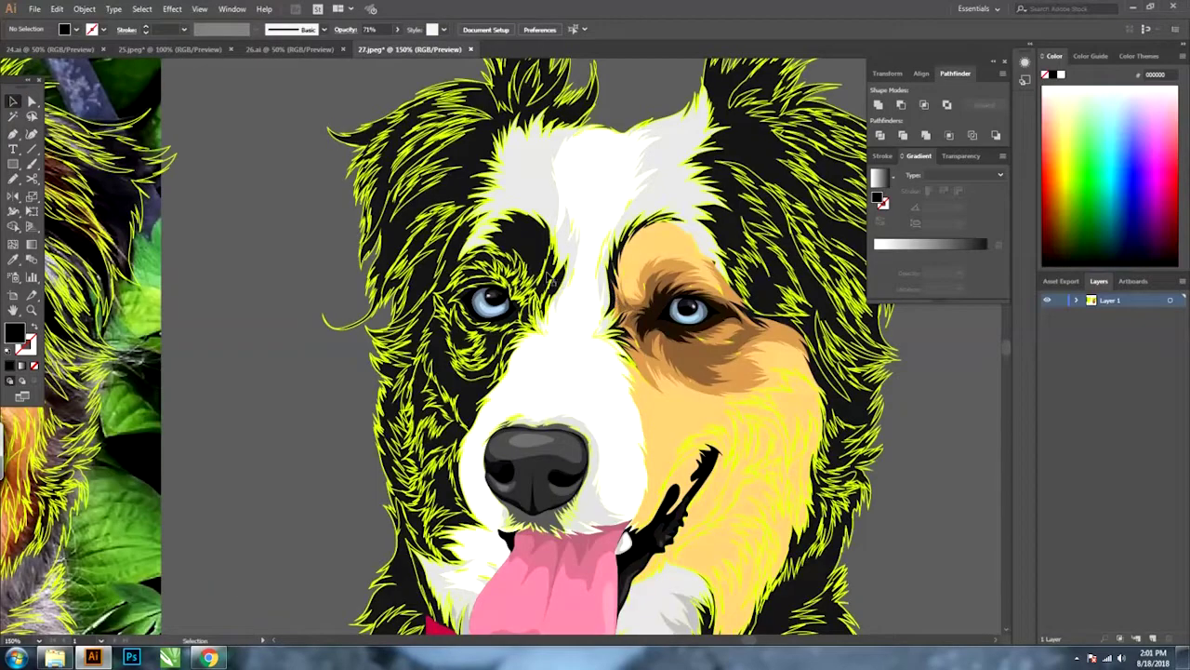
# Select the fur patches around the left eye and beside the nose and sample brown tones.
pyautogui.click(512, 272)
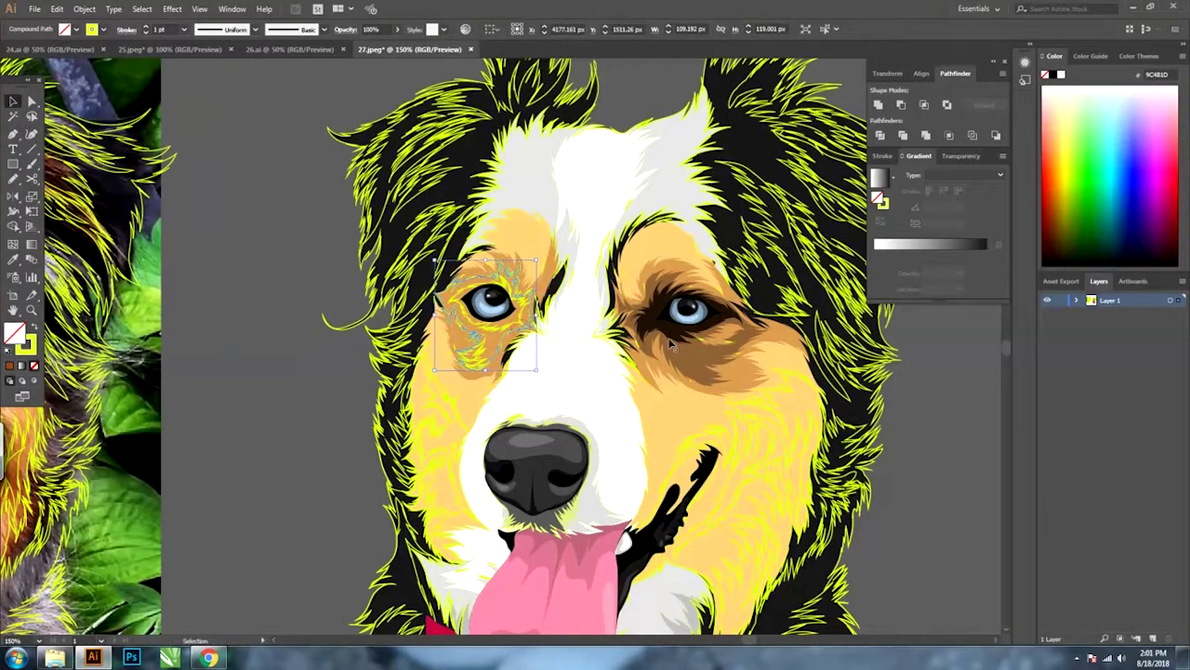
pyautogui.hotkey('ctrl', '=')
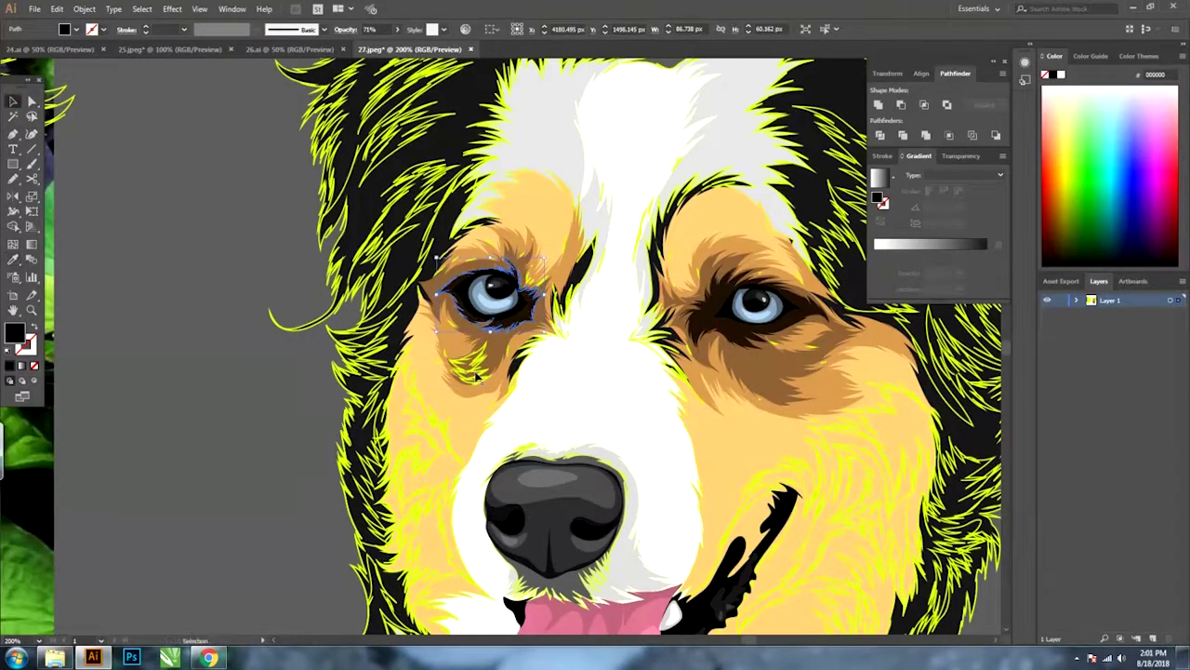
pyautogui.click(425, 410)
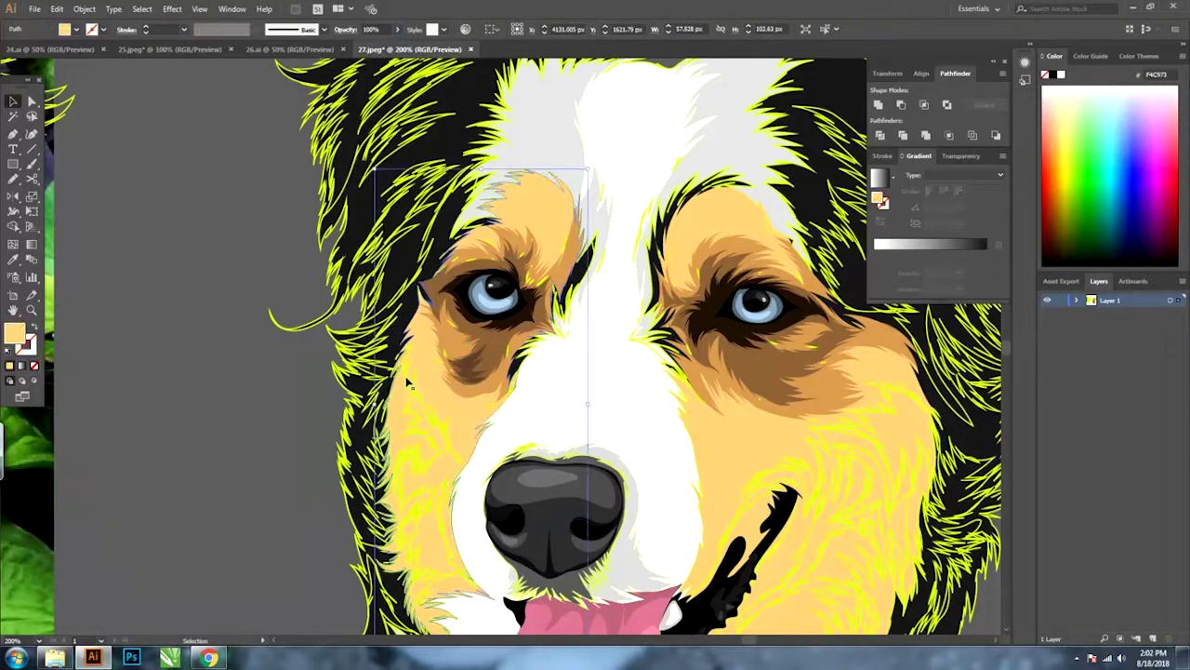
pyautogui.press('i')
pyautogui.press('v')
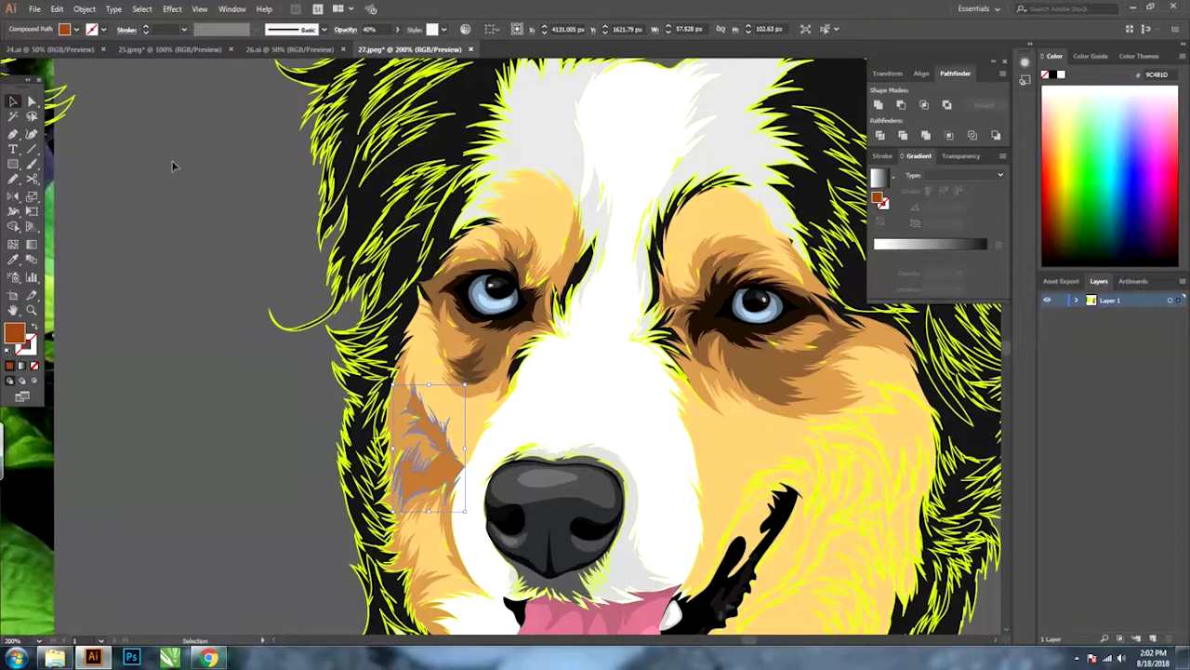
pyautogui.hotkey('ctrl', '-')
# Work through the right-cheek fur, brown shading and yellow fur, sampling colours for them.
pyautogui.click(577, 353)
pyautogui.click(618, 332)
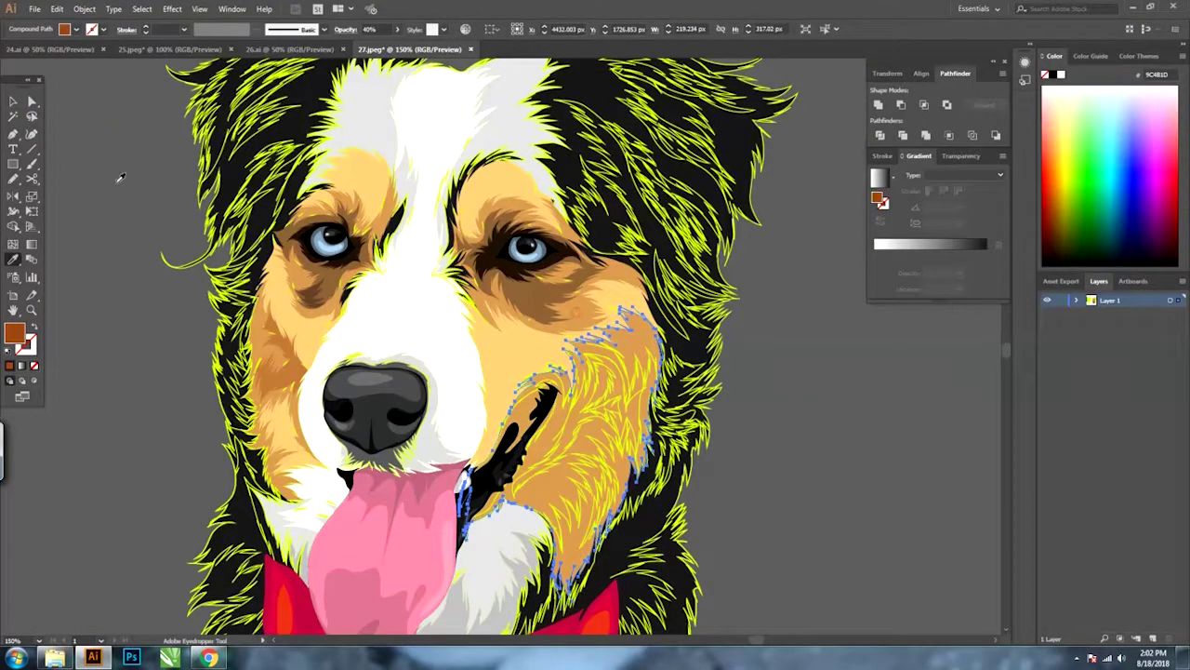
pyautogui.click(618, 332)
pyautogui.click(539, 409)
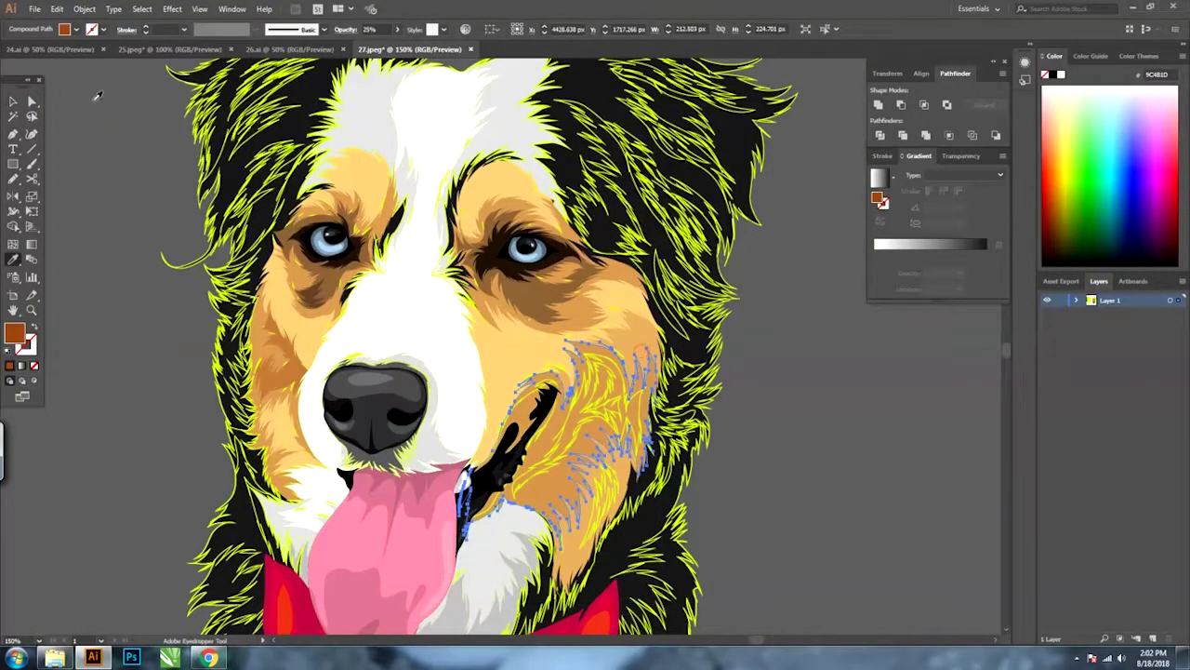
pyautogui.press('i')
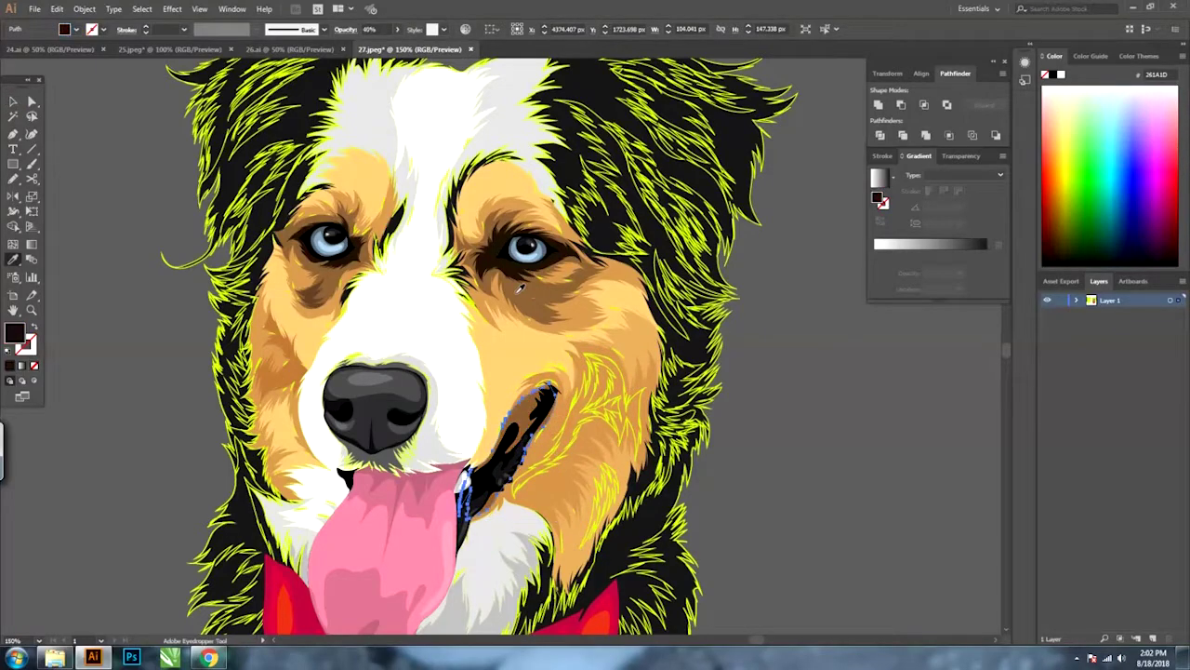
pyautogui.keyDown('ctrl'); pyautogui.click(586, 400); pyautogui.keyUp('ctrl')
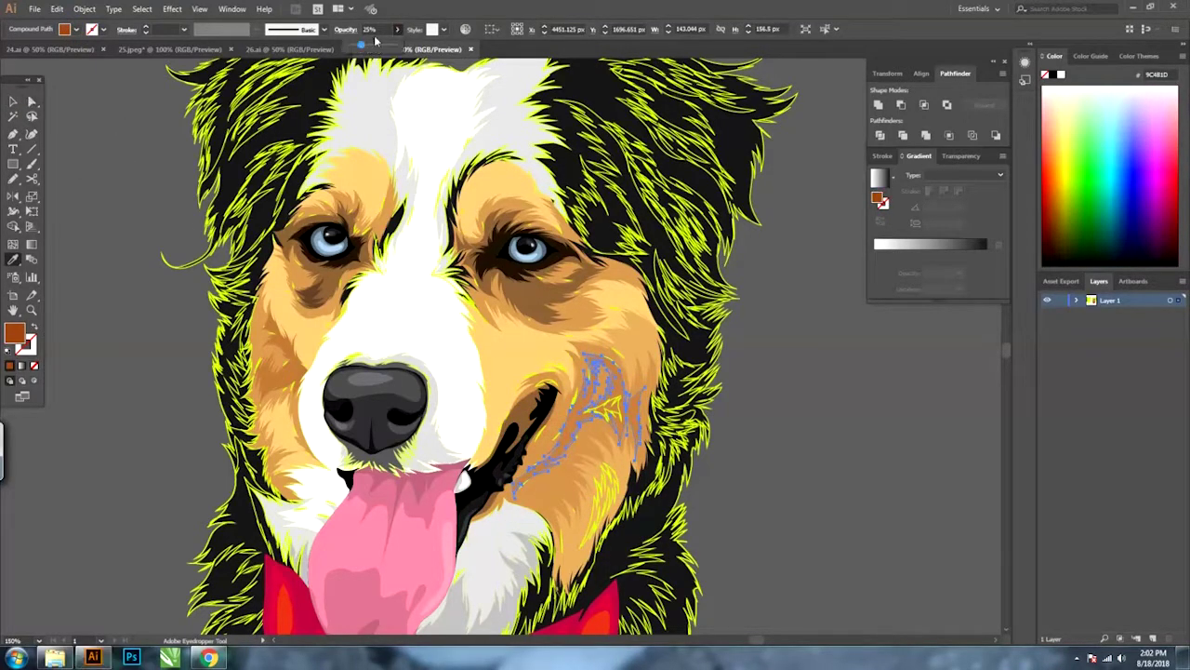
pyautogui.keyDown('ctrl'); pyautogui.click(599, 410); pyautogui.keyUp('ctrl')
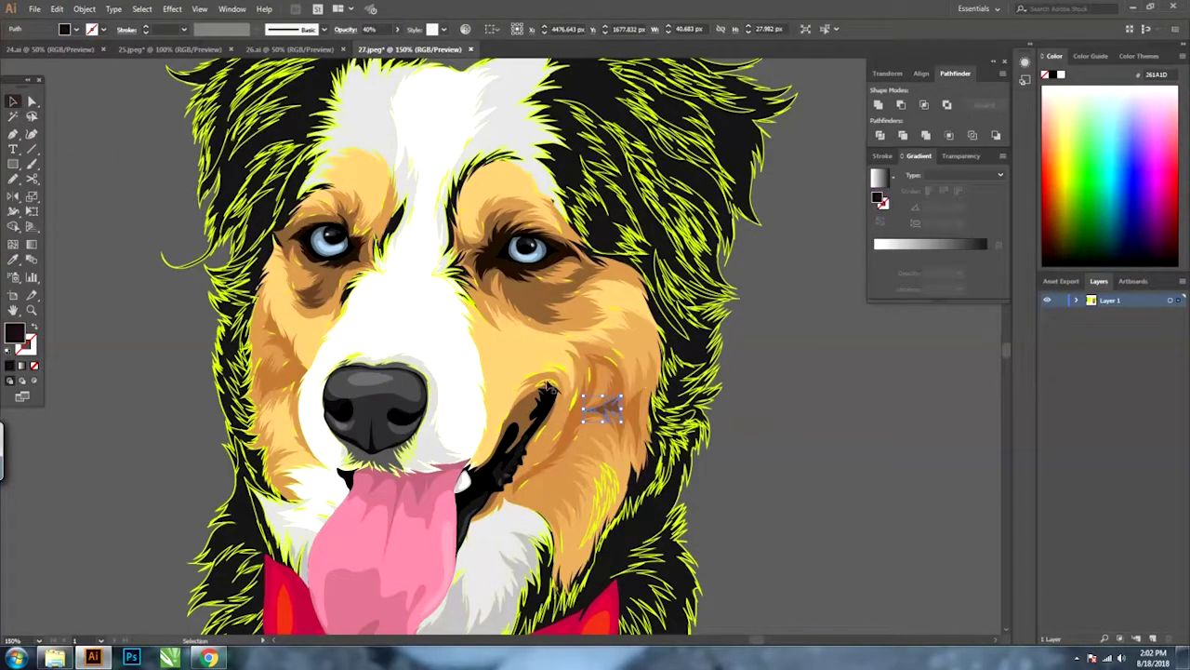
pyautogui.hotkey('ctrl', 'shift', 'a')
# Lower the fur path beside the right eye to 14% opacity.
pyautogui.hotkey('ctrl', '1')
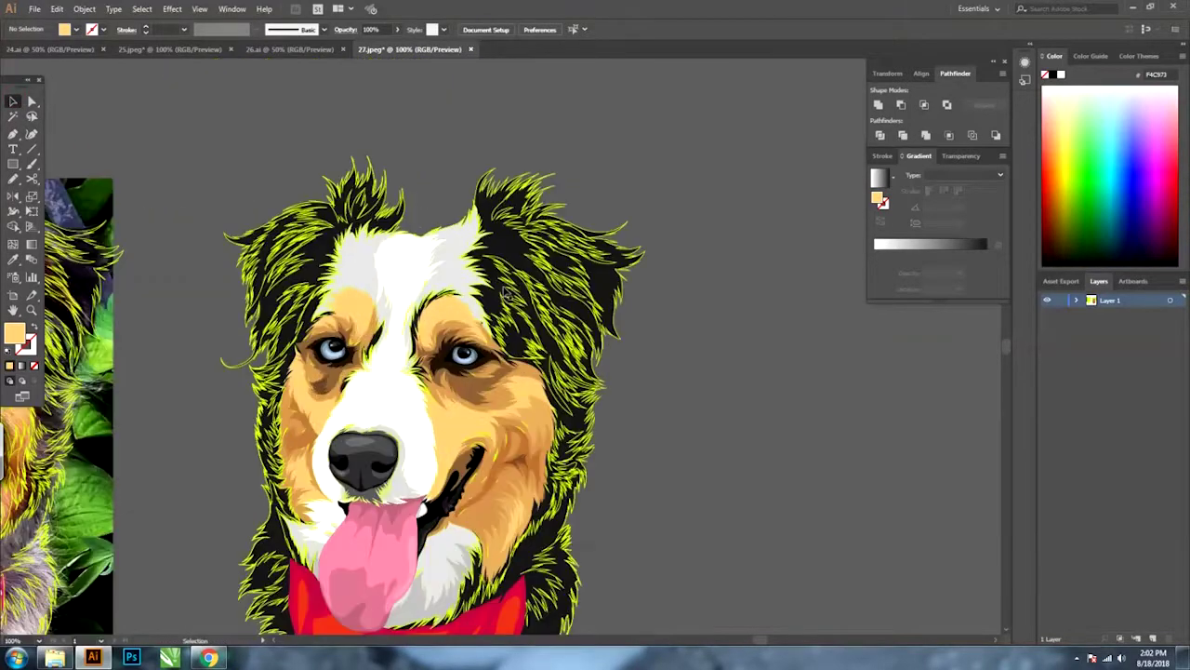
pyautogui.keyDown('ctrl'); pyautogui.click(505, 291); pyautogui.keyUp('ctrl')
pyautogui.hotkey('ctrl', '=')
pyautogui.click(397, 29)
pyautogui.moveTo(372, 47); pyautogui.dragTo(358, 47)
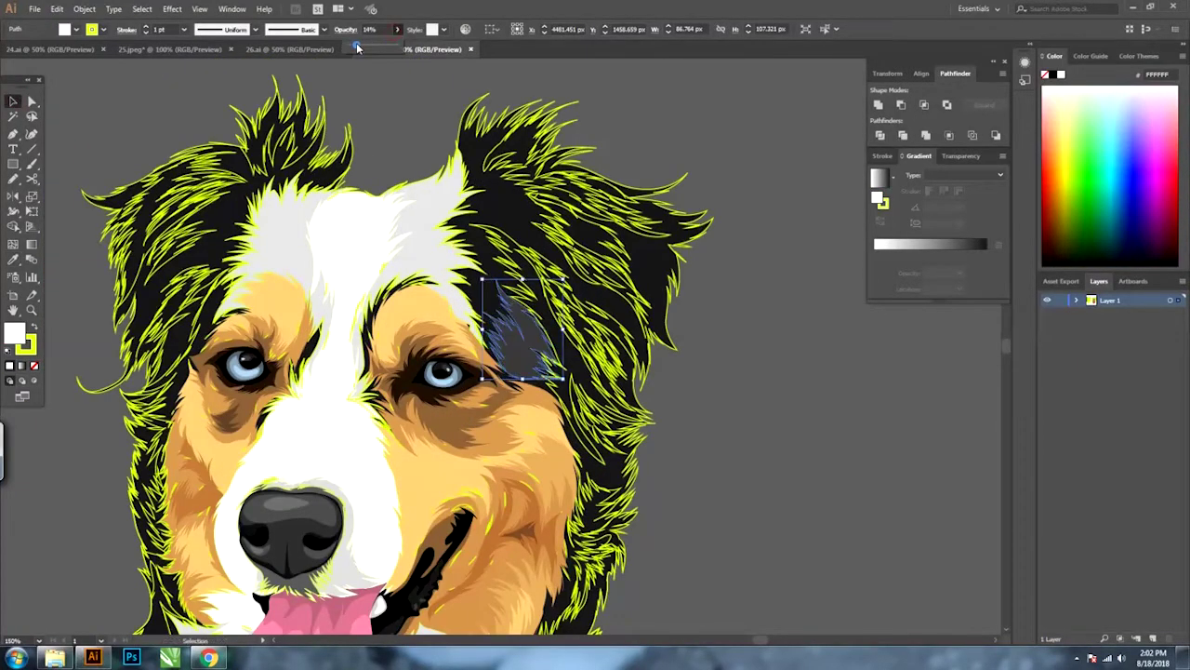
pyautogui.hotkey('ctrl', 'shift', 'a')
# Recolour the fur path near the left eye and undo the white fill on the ear strand.
pyautogui.keyDown('ctrl'); pyautogui.click(181, 297); pyautogui.keyUp('ctrl')
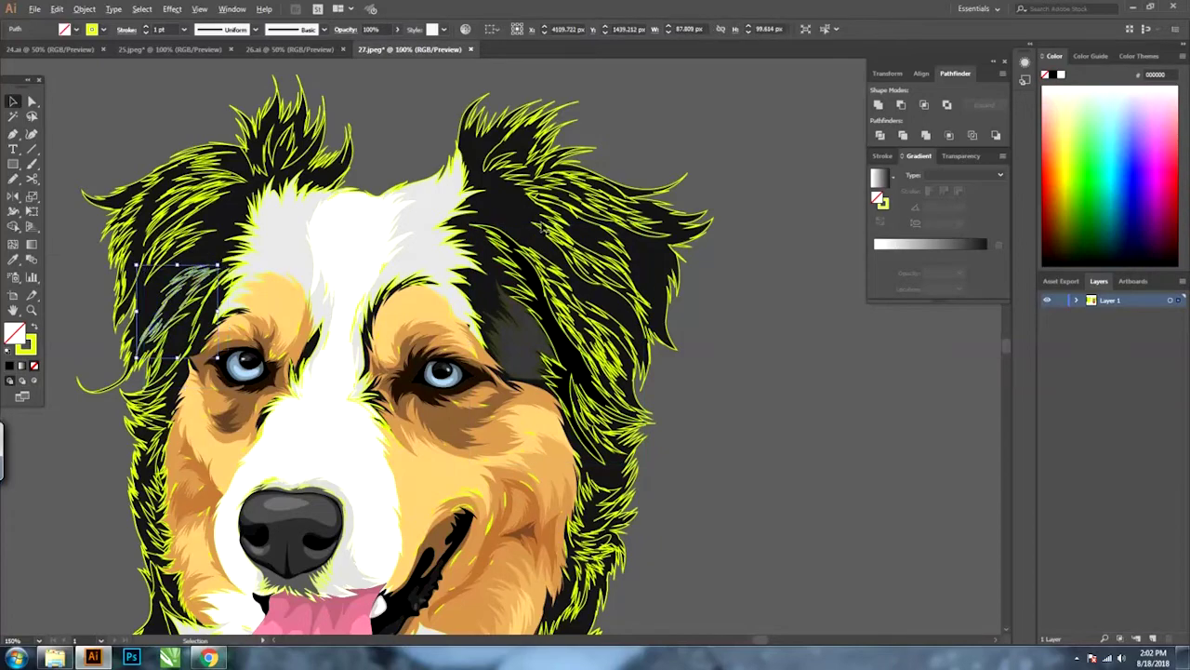
pyautogui.hotkey('ctrl', 'Tab')
pyautogui.hotkey('ctrl', 'Tab')
pyautogui.hotkey('ctrl', 'Tab')
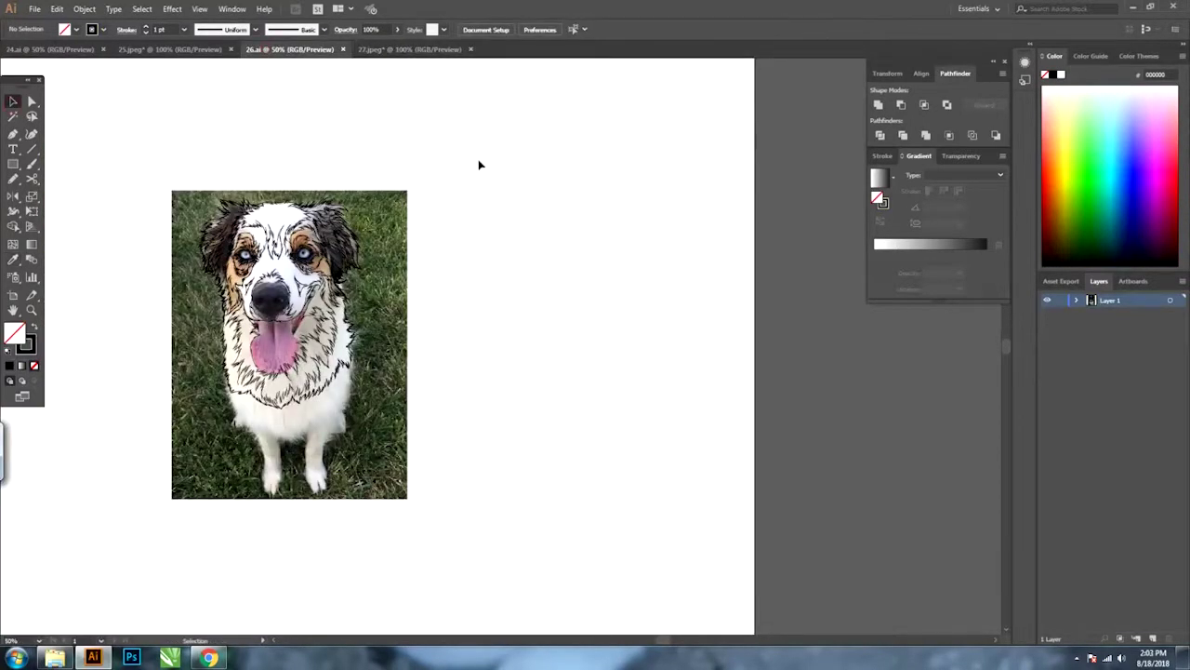
pyautogui.hotkey('ctrl', 'Tab')
pyautogui.doubleClick(14, 333)
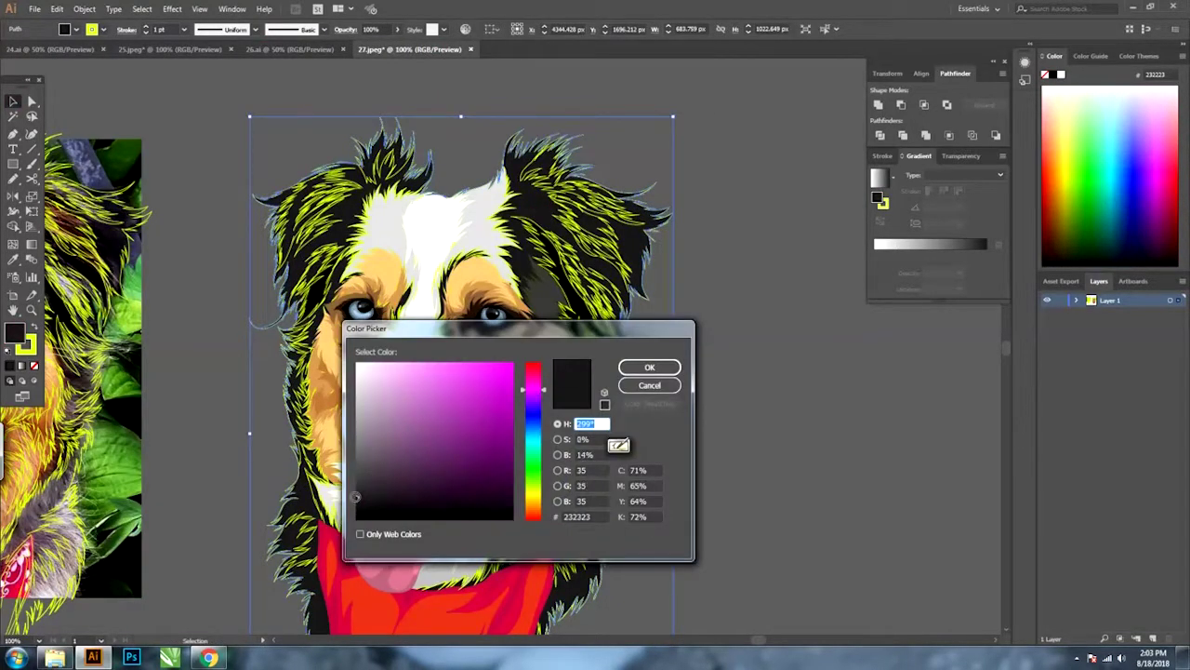
pyautogui.click(649, 367)
pyautogui.keyDown('ctrl'); pyautogui.click(570, 247); pyautogui.keyUp('ctrl')
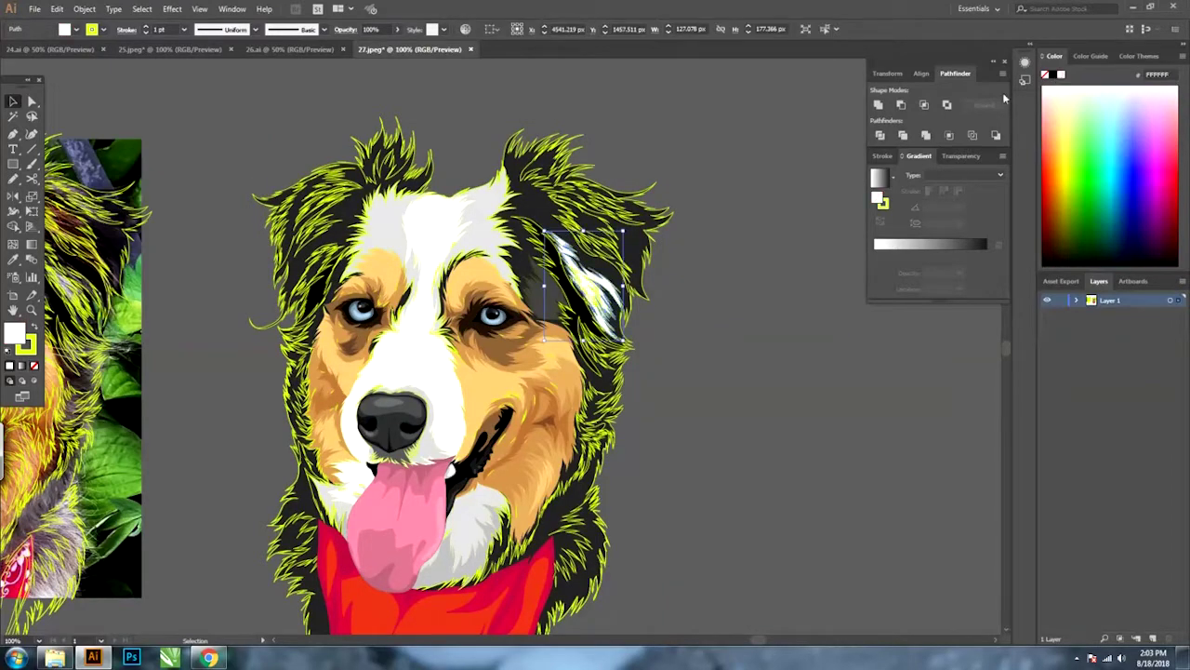
pyautogui.hotkey('ctrl', 'z')
pyautogui.hotkey('ctrl', 'z')
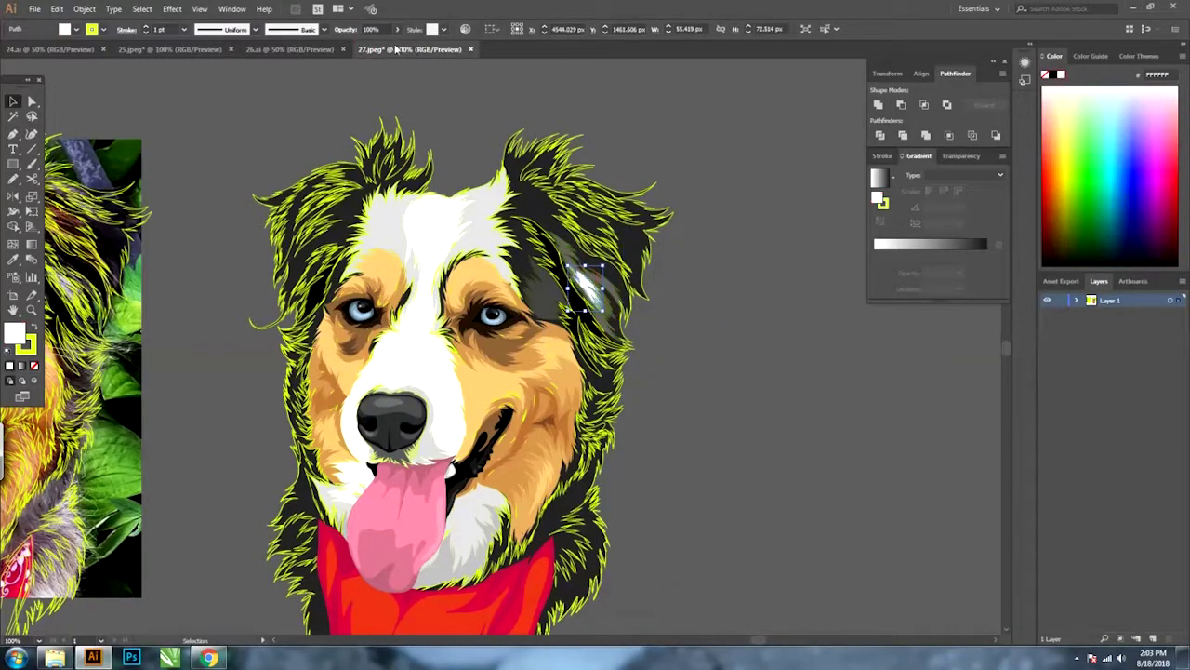
# Compare with the reference photo and lower a right-ear fur path to 49% opacity.
pyautogui.click(549, 172)
pyautogui.moveTo(593, 257); pyautogui.dragTo(700, 278)
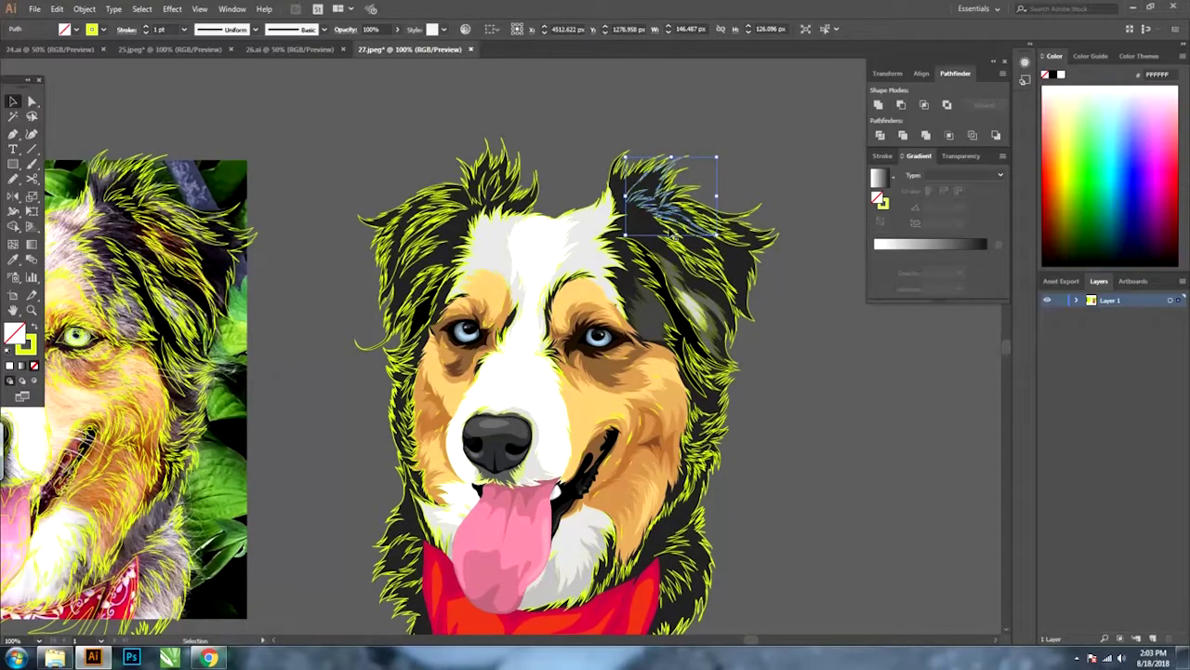
pyautogui.moveTo(157, 438); pyautogui.dragTo(227, 438)
pyautogui.scroll(2, 227, 438)
pyautogui.moveTo(460, 259)
pyautogui.mouseDown()
pyautogui.moveTo(429, 301)
pyautogui.moveTo(98, 407)
pyautogui.mouseUp()
pyautogui.scroll(-2, 710, 134)
pyautogui.click(589, 268)
pyautogui.moveTo(397, 44); pyautogui.dragTo(371, 43)
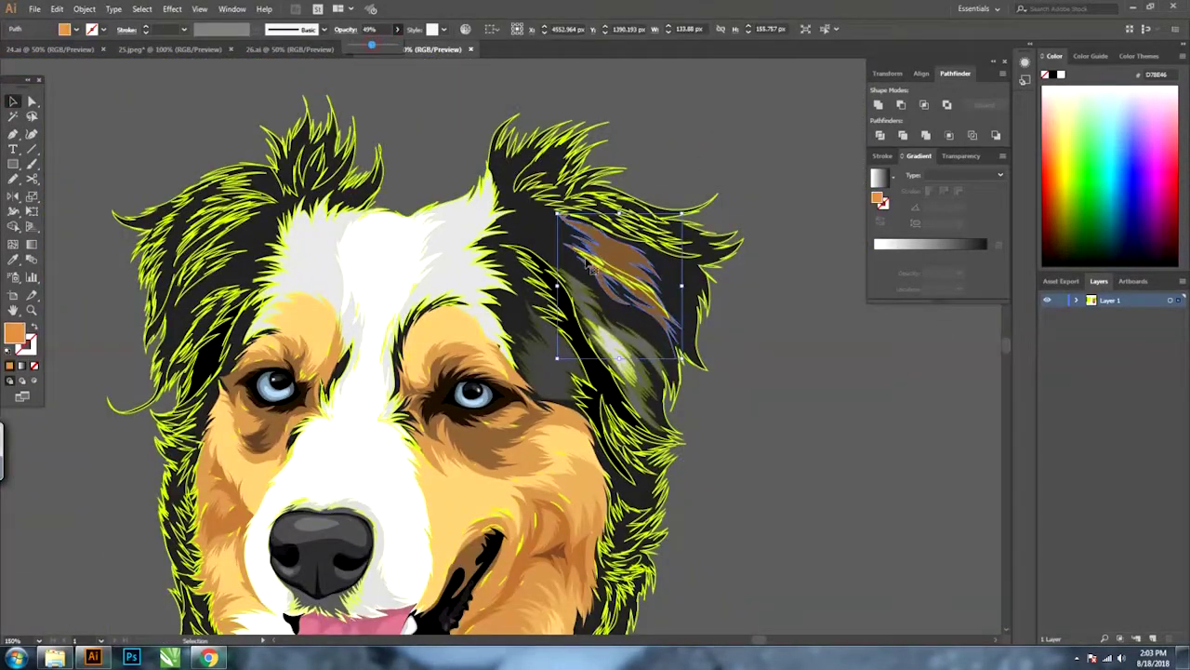
# Give the fur path at the top of the ear a sampled black fill.
pyautogui.click(615, 273)
pyautogui.press('i')
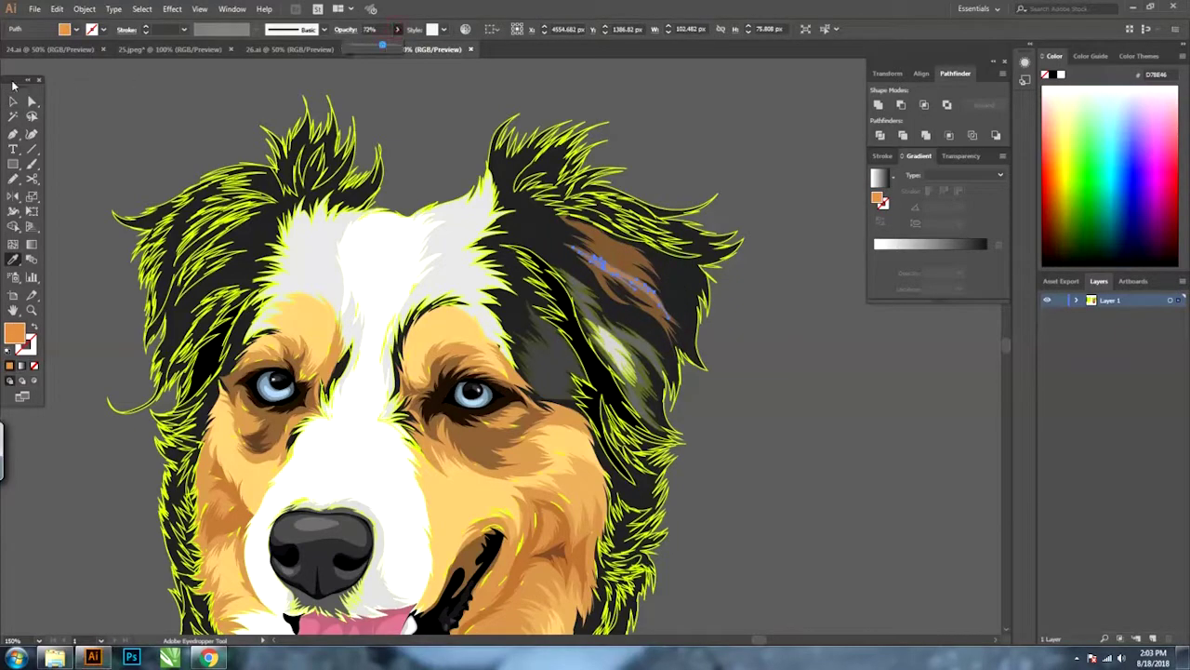
pyautogui.keyDown('ctrl'); pyautogui.click(562, 219); pyautogui.keyUp('ctrl')
pyautogui.moveTo(574, 259); pyautogui.dragTo(596, 263)
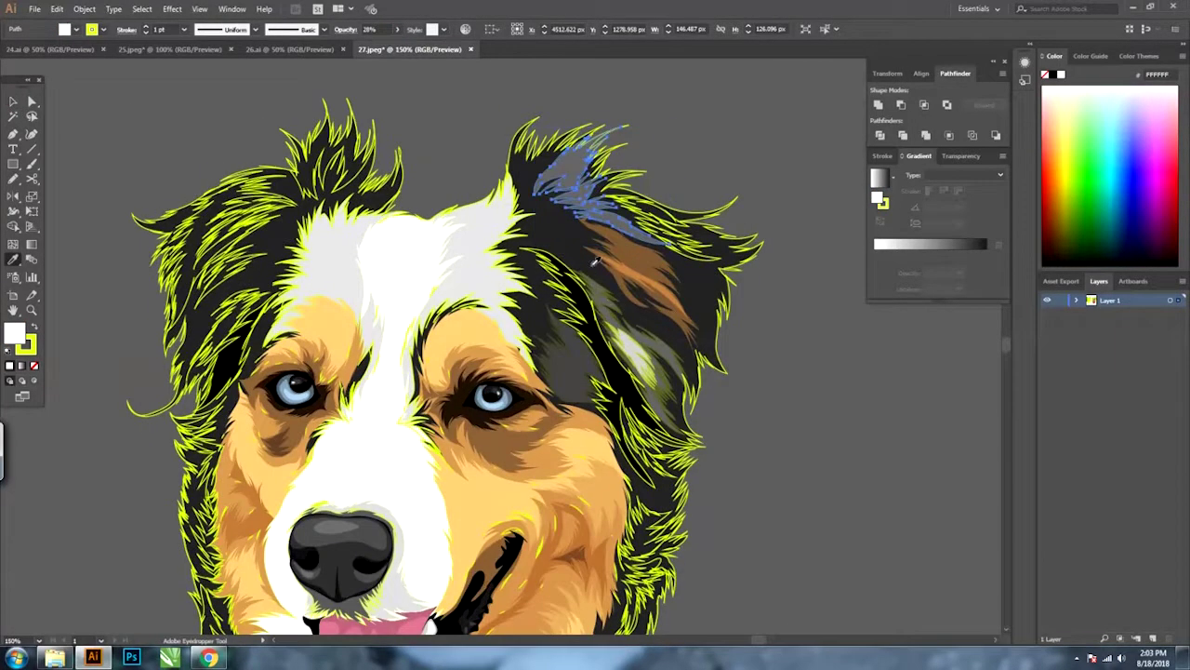
pyautogui.click(593, 264)
pyautogui.press('v')
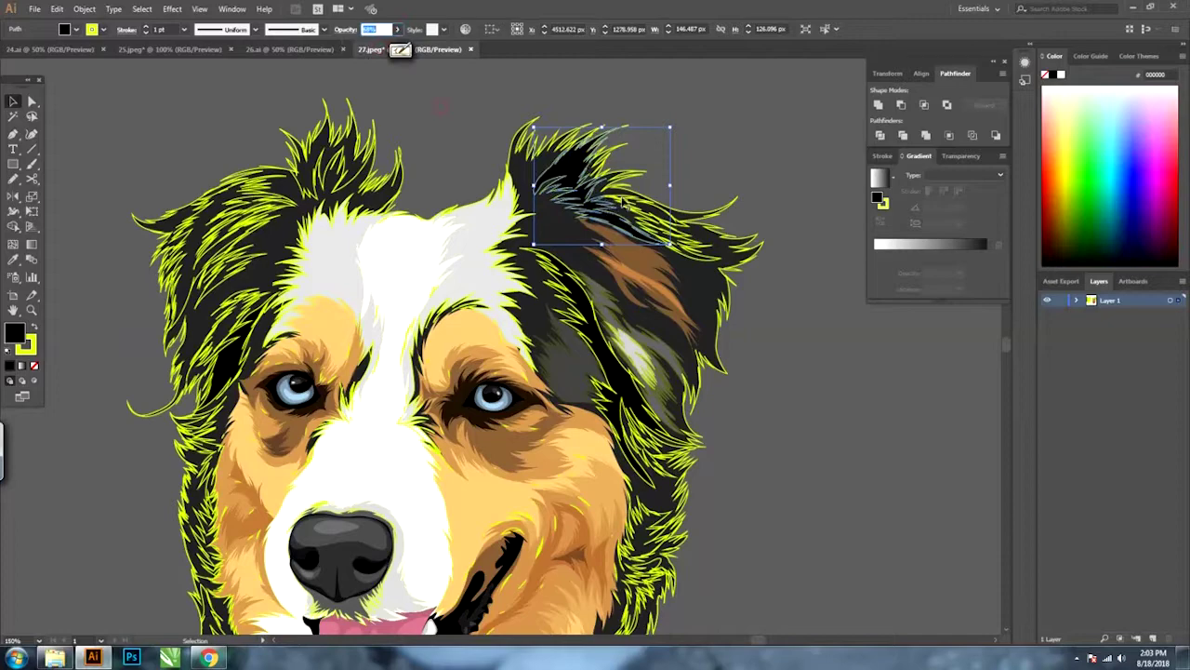
pyautogui.click(433, 186)
pyautogui.hotkey('ctrl', '-')
pyautogui.hotkey('ctrl', '-')
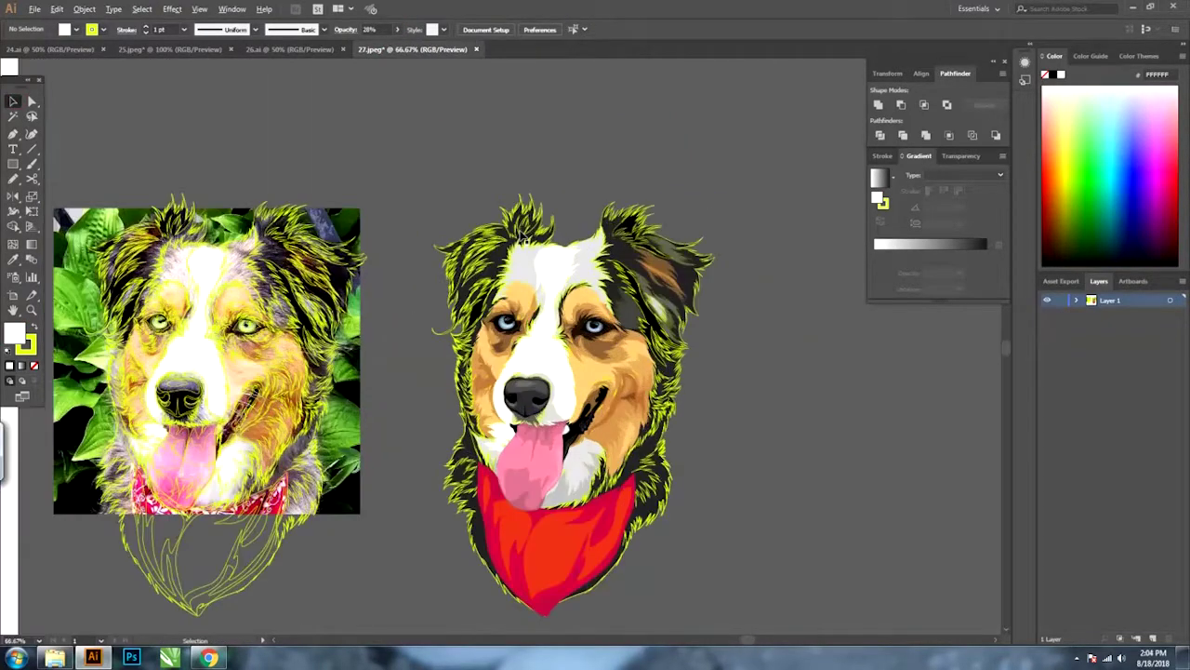
# Set the left-ear fur strands to 15% opacity.
pyautogui.click(524, 239)
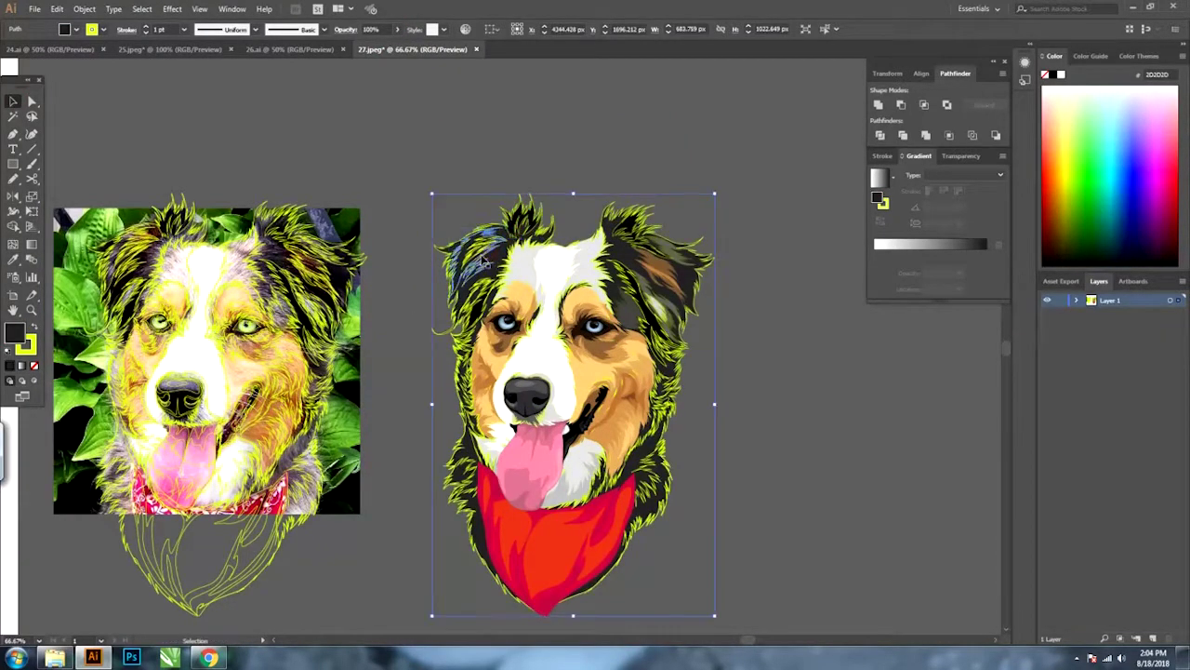
pyautogui.click(467, 122)
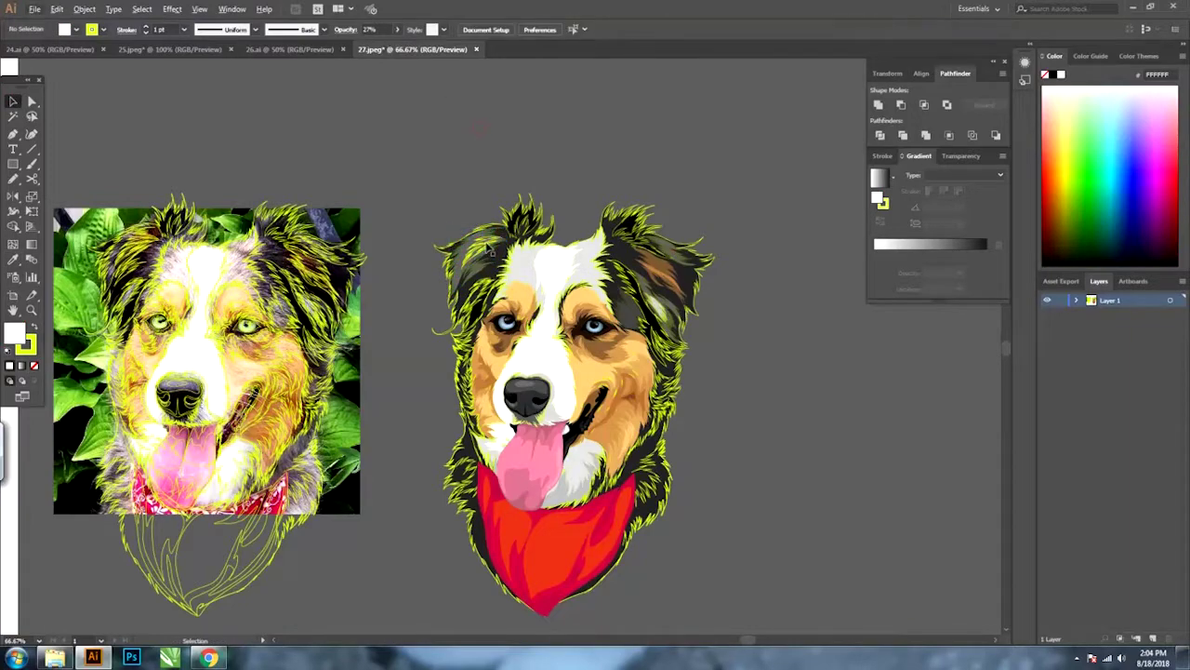
pyautogui.scroll(2, 491, 249)
pyautogui.click(457, 240)
pyautogui.click(385, 29)
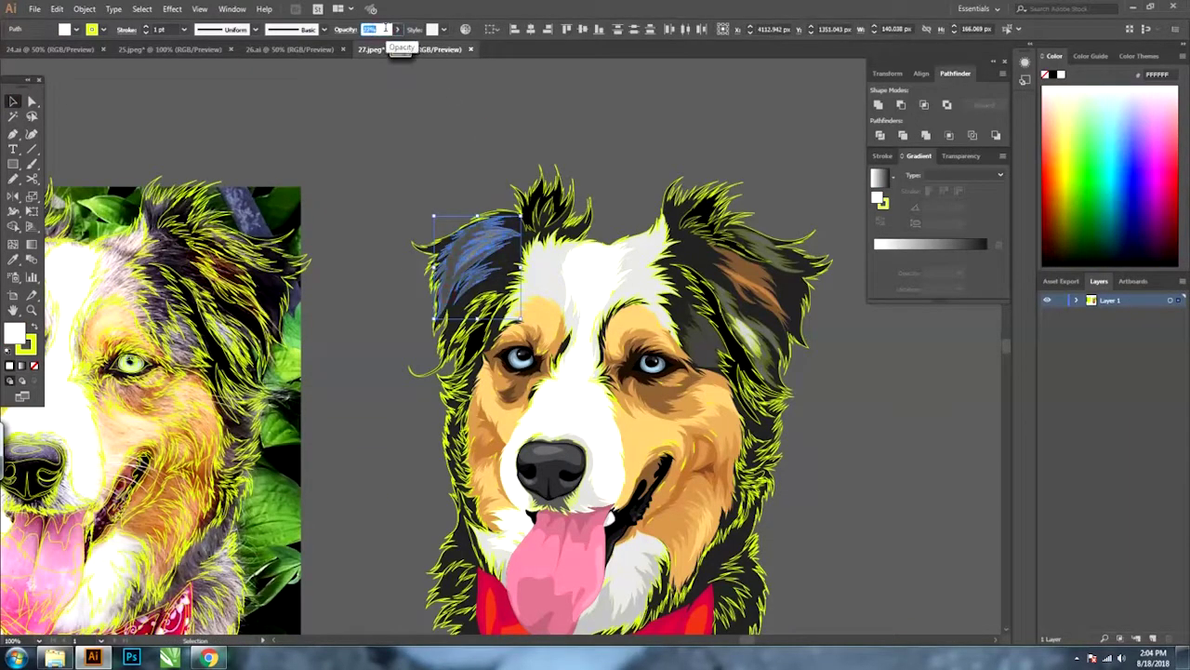
pyautogui.write('15')
pyautogui.press('Return')
# Select the left-neck fur strands and try sampling a colour onto the right-ear strands, then undo.
pyautogui.hotkey('ctrl', '-')
pyautogui.hotkey('ctrl', '+')
pyautogui.hotkey('ctrl', '+')
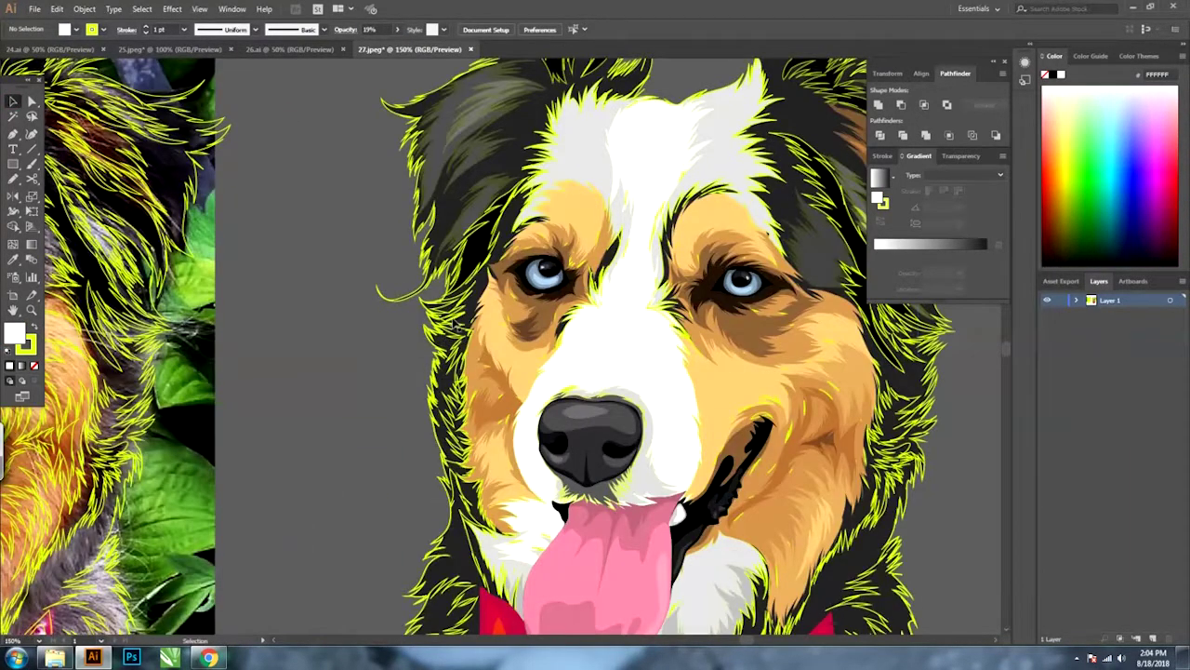
pyautogui.hotkey('ctrl', '-')
pyautogui.click(446, 390)
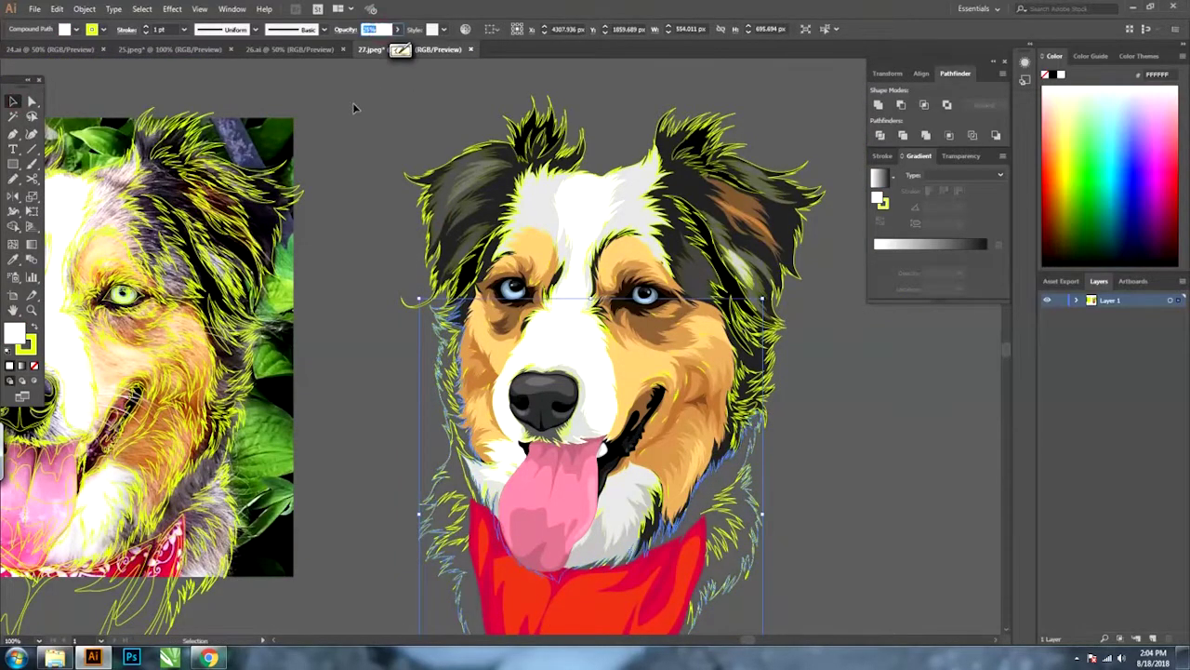
pyautogui.hotkey('ctrl', '-')
pyautogui.hotkey('ctrl', '+')
pyautogui.press('i')
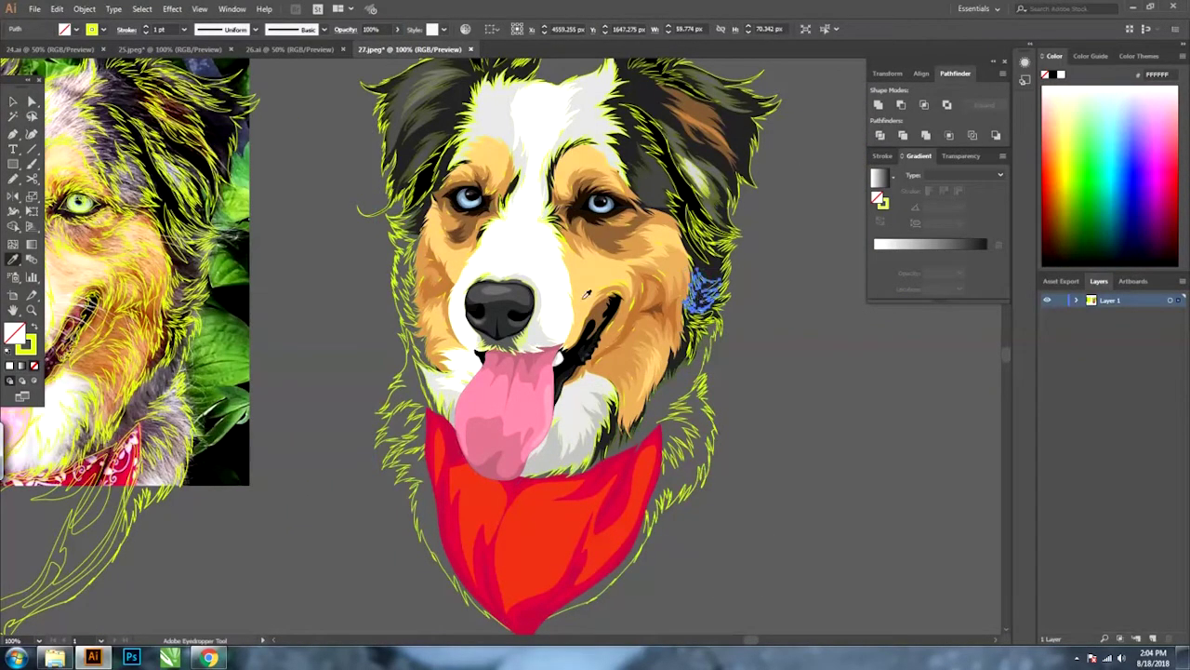
pyautogui.click(720, 225)
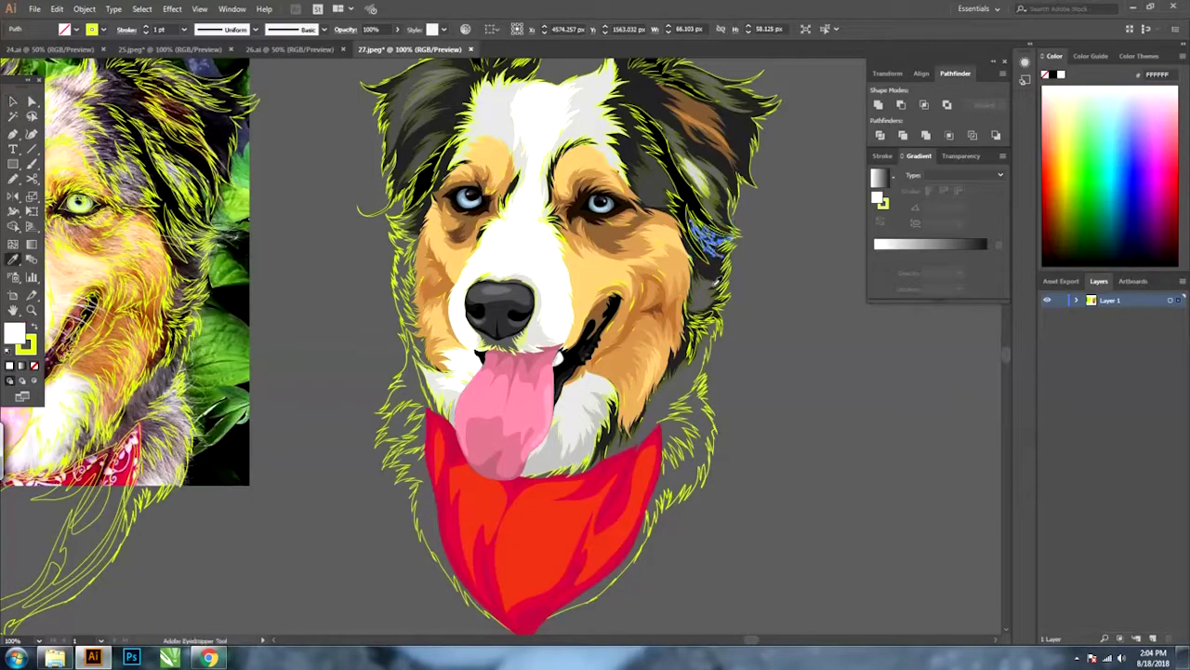
pyautogui.hotkey('ctrl', 'z')
# Select the left-cheek and neck fur strands, undoing unwanted changes.
pyautogui.click(12, 103)
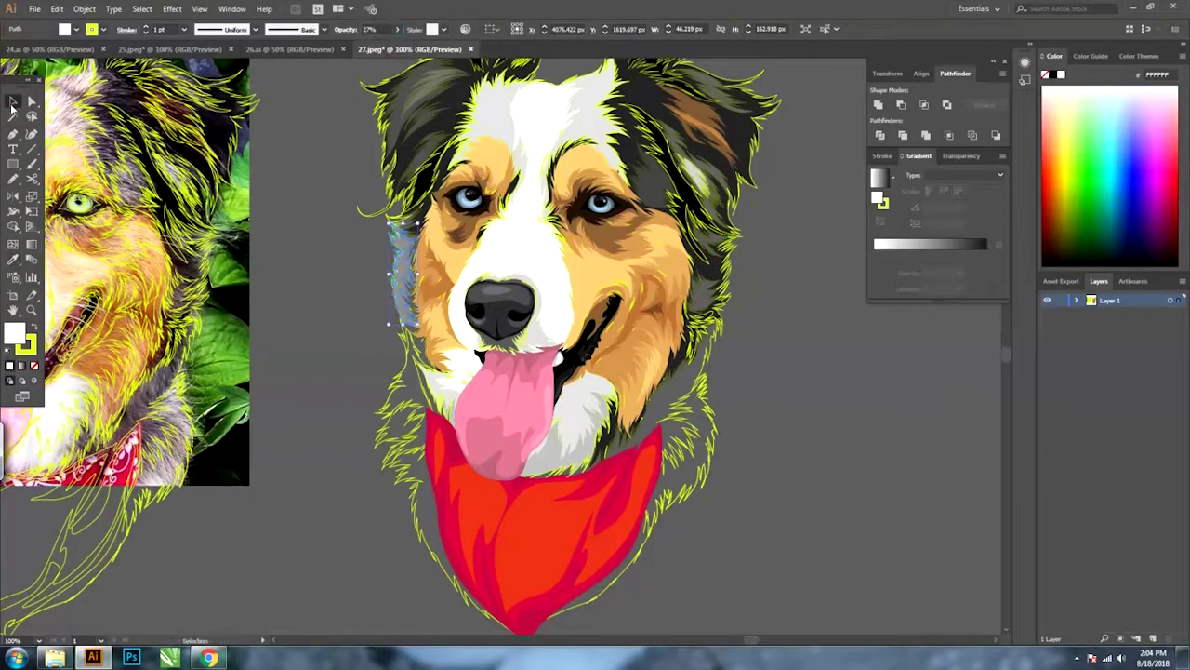
pyautogui.hotkey('ctrl', 'z')
pyautogui.hotkey('ctrl', 'z')
pyautogui.hotkey('ctrl', 'z')
pyautogui.press('i')
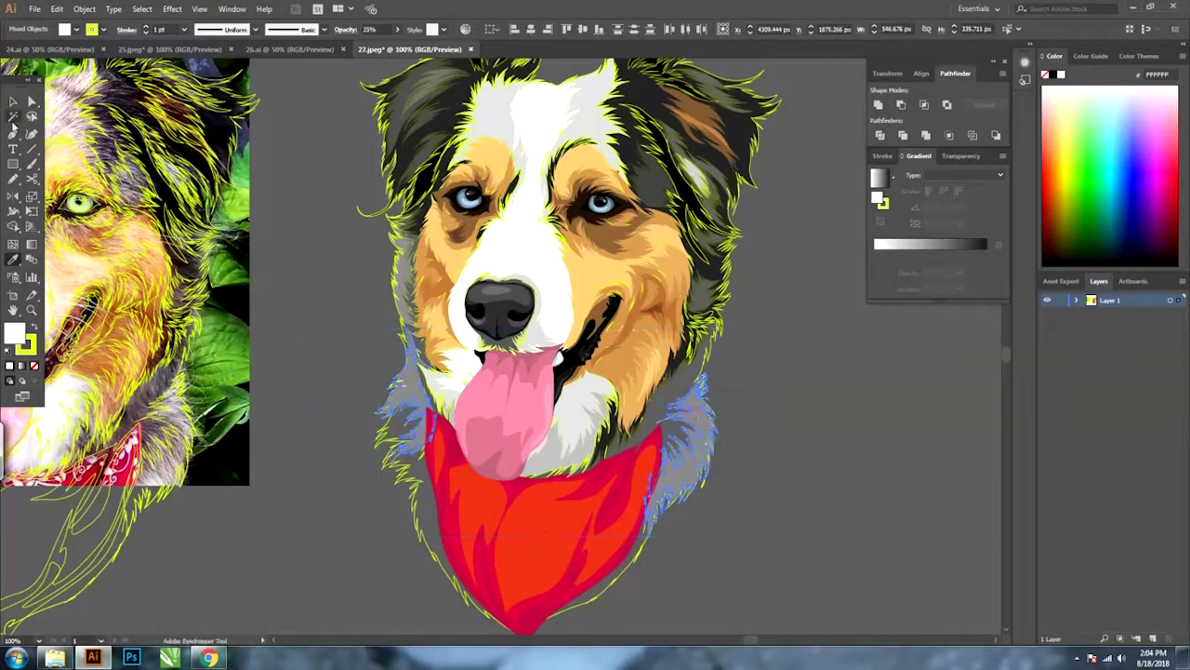
pyautogui.click(12, 103)
pyautogui.moveTo(688, 437); pyautogui.dragTo(790, 493)
pyautogui.hotkey('ctrl', 'z')
pyautogui.scroll(-3, 722, 431)
pyautogui.scroll(3, 651, 365)
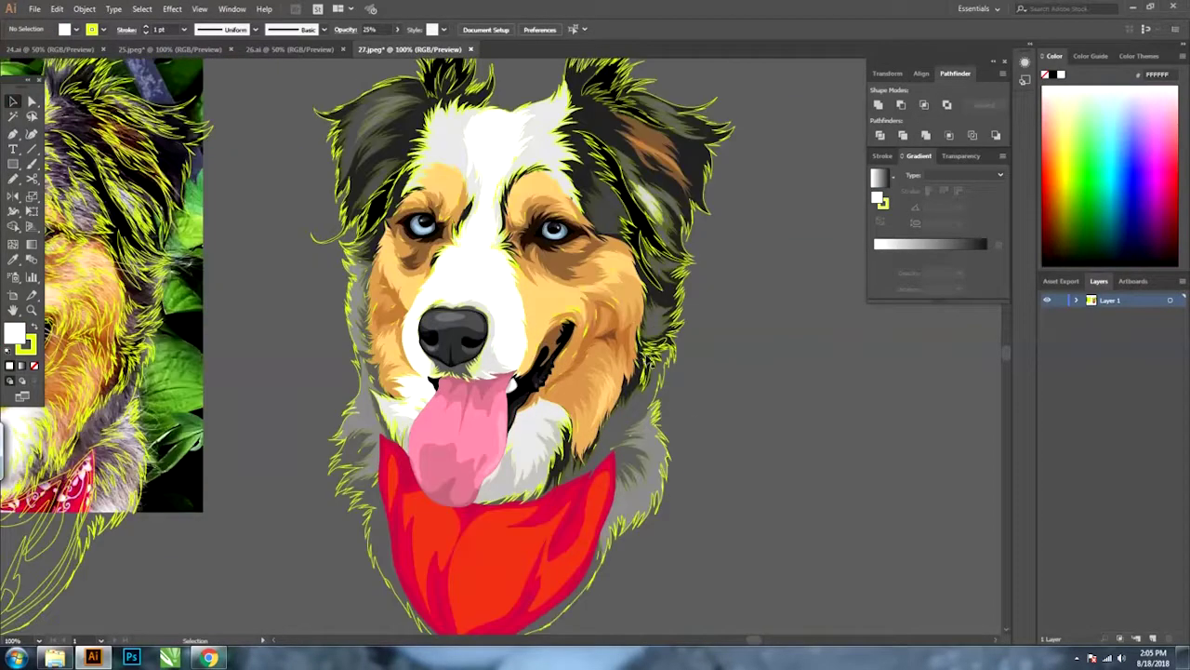
# Apply a sampled fur colour to a strand on the right side of the neck.
pyautogui.click(651, 365)
pyautogui.press('i')
pyautogui.click(641, 214)
pyautogui.click(279, 97)
pyautogui.hotkey('ctrl', '-')
pyautogui.hotkey('ctrl', '-')
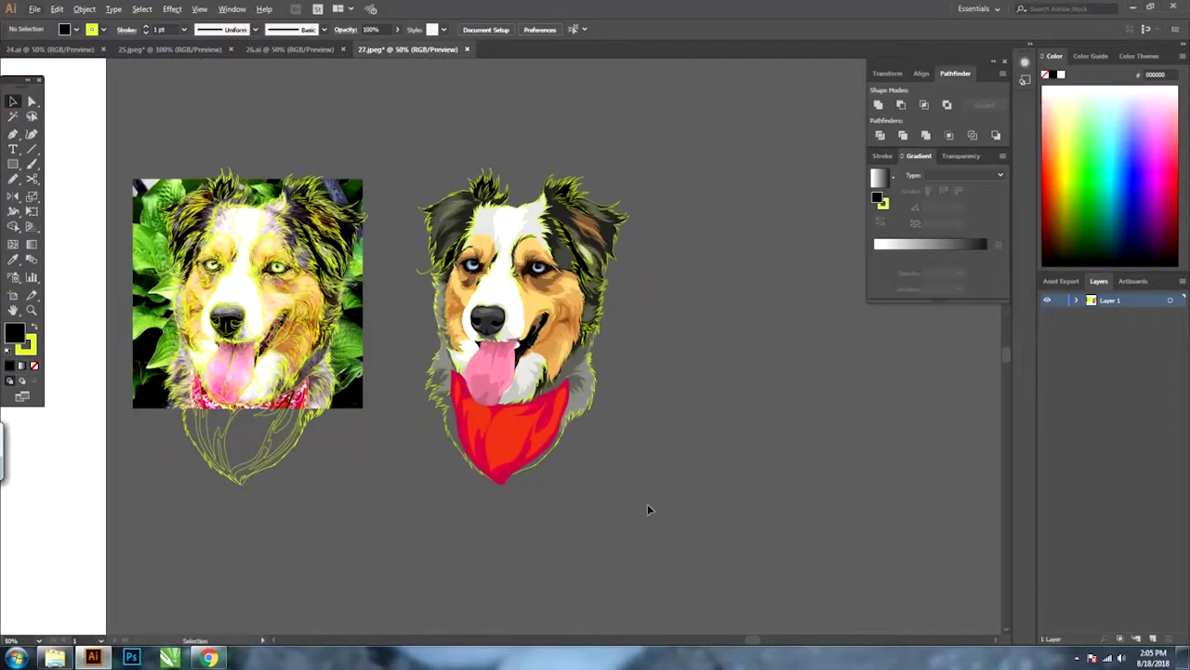
# Delete the leftover yellow tracing outlines on the photo.
pyautogui.click(502, 279)
pyautogui.hotkey('ctrl', '-')
pyautogui.click(365, 349)
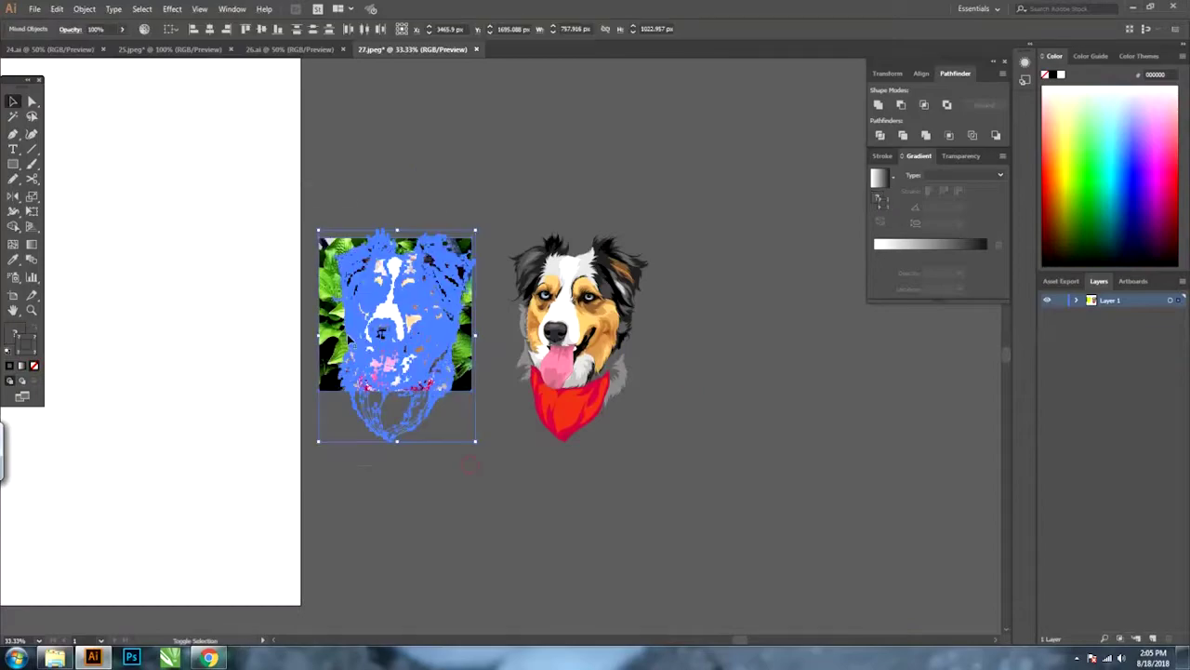
pyautogui.press('Delete')
pyautogui.hotkey('ctrl', '+')
pyautogui.hotkey('ctrl', '+')
pyautogui.hotkey('ctrl', '+')
pyautogui.hotkey('ctrl', '+')
pyautogui.hotkey('ctrl', '+')
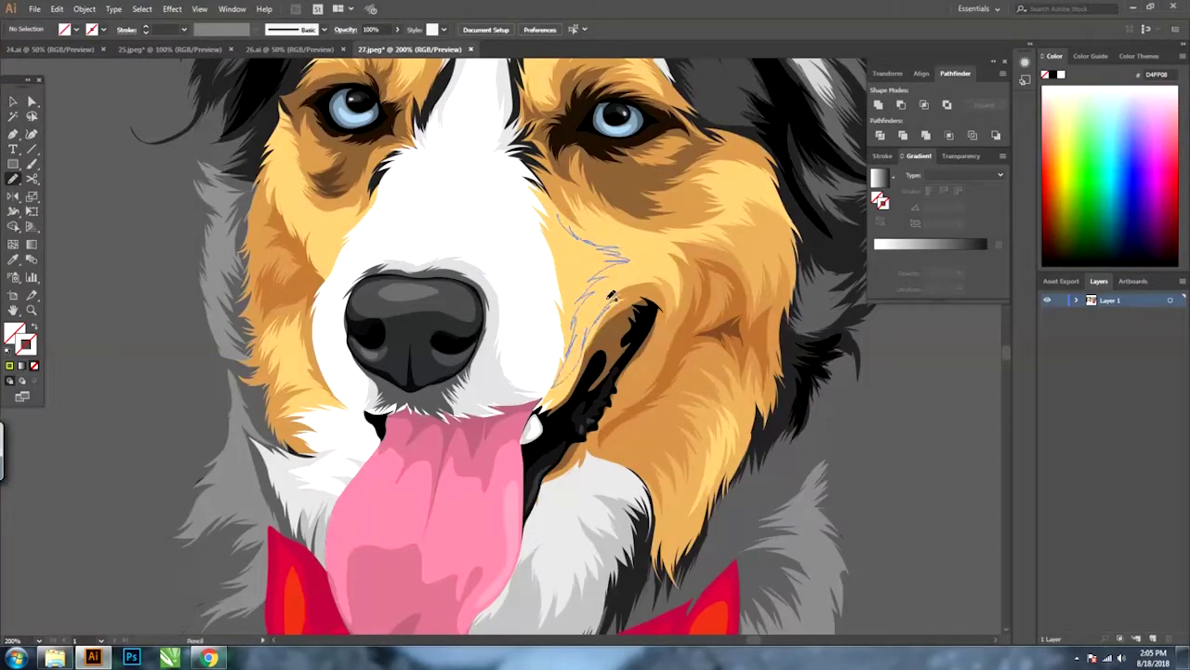
# Draw a white fur strand on the right cheek at 31% opacity.
pyautogui.moveTo(587, 209); pyautogui.dragTo(584, 212)
pyautogui.press('i')
pyautogui.click(483, 159)
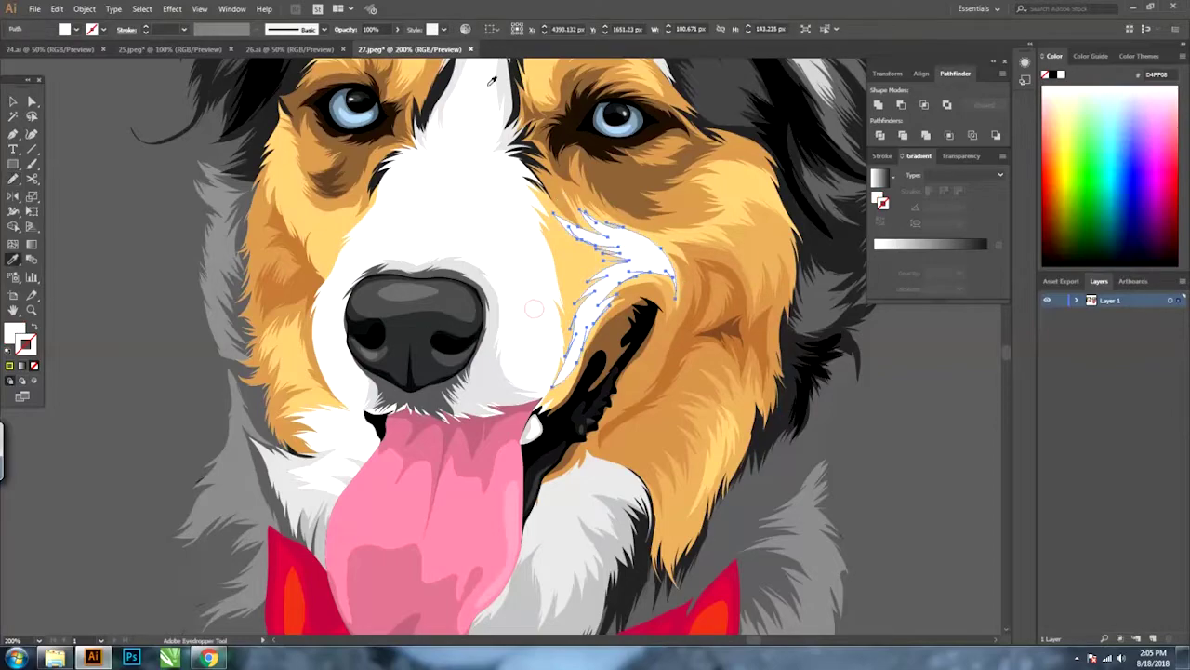
pyautogui.click(397, 28)
pyautogui.moveTo(437, 46); pyautogui.dragTo(368, 49)
pyautogui.press('v')
pyautogui.hotkey('ctrl', 'shift', 'a')
pyautogui.hotkey('ctrl', '-')
pyautogui.hotkey('ctrl', '-')
pyautogui.hotkey('ctrl', '-')
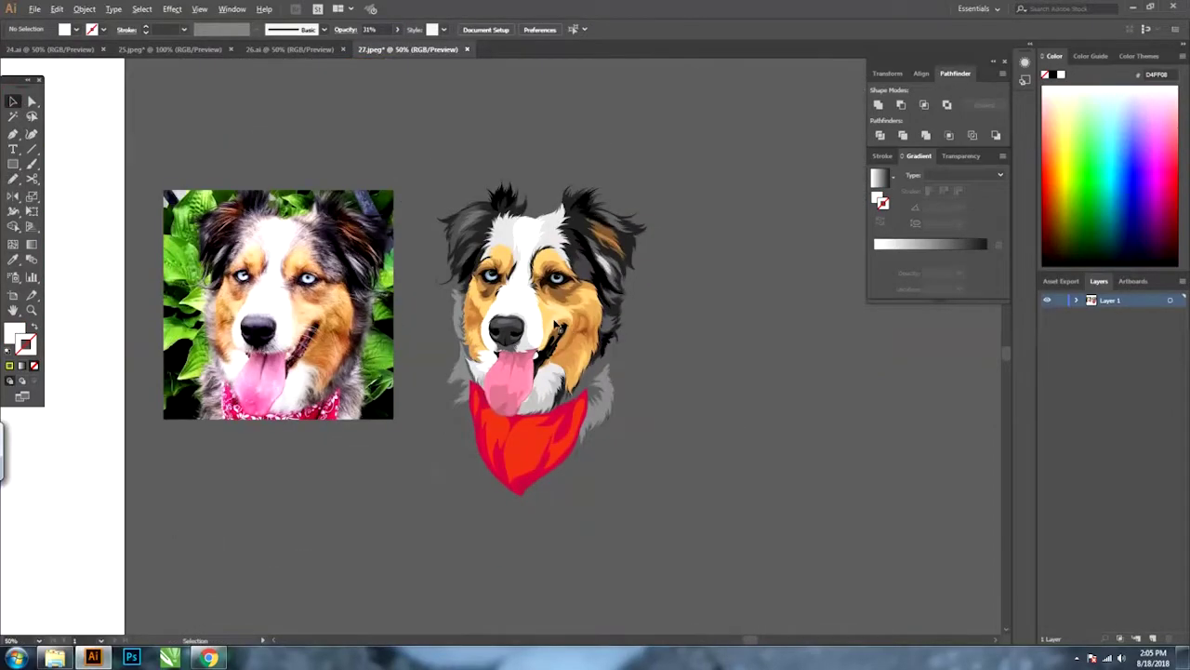
# Draw fur strands into the white forehead blaze with a sampled colour.
pyautogui.hotkey('ctrl', '+')
pyautogui.hotkey('ctrl', '+')
pyautogui.hotkey('ctrl', '+')
pyautogui.press('n')
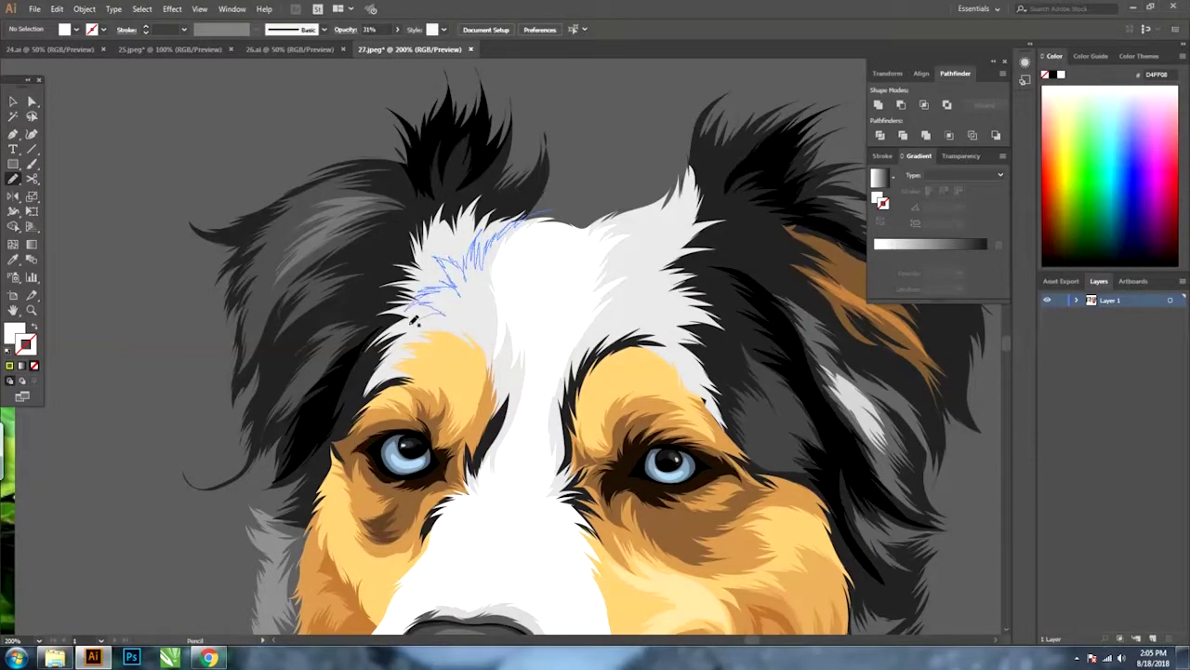
pyautogui.moveTo(527, 191); pyautogui.dragTo(549, 185)
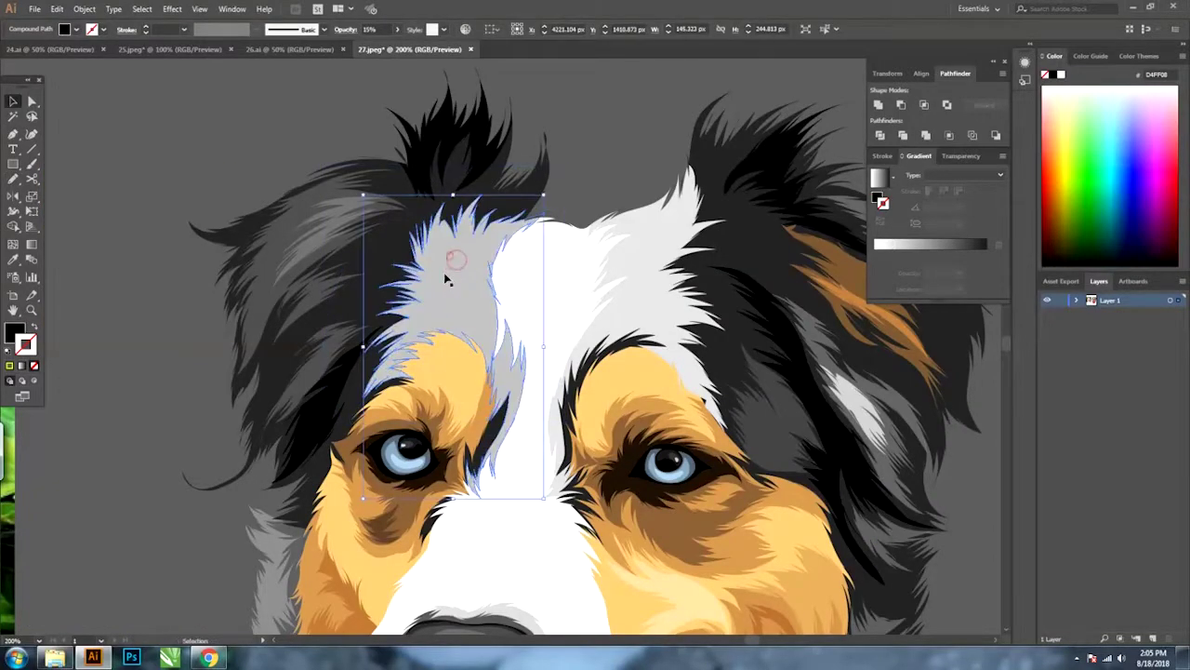
pyautogui.press('i')
pyautogui.click(476, 311)
pyautogui.press('v')
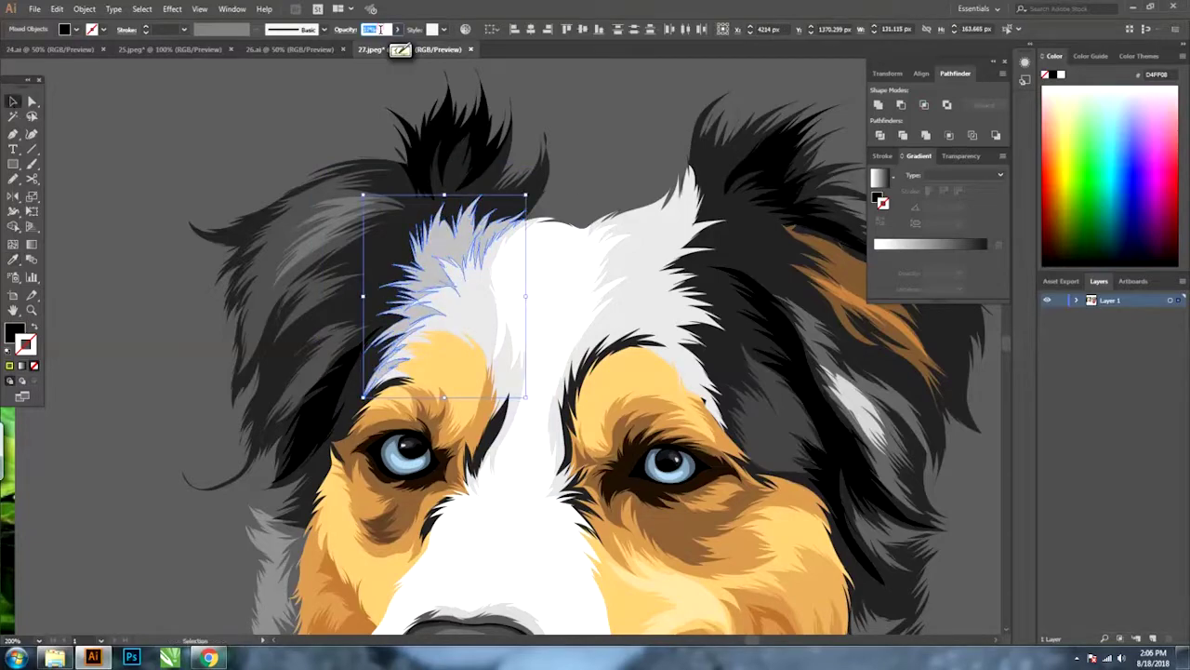
pyautogui.hotkey('ctrl', 'shift', 'a')
# Draw fur strands above the right eye filled with a sampled grey.
pyautogui.hotkey('ctrl', '-')
pyautogui.hotkey('ctrl', '-')
pyautogui.hotkey('ctrl', '-')
pyautogui.hotkey('ctrl', '+')
pyautogui.hotkey('ctrl', '+')
pyautogui.hotkey('ctrl', '+')
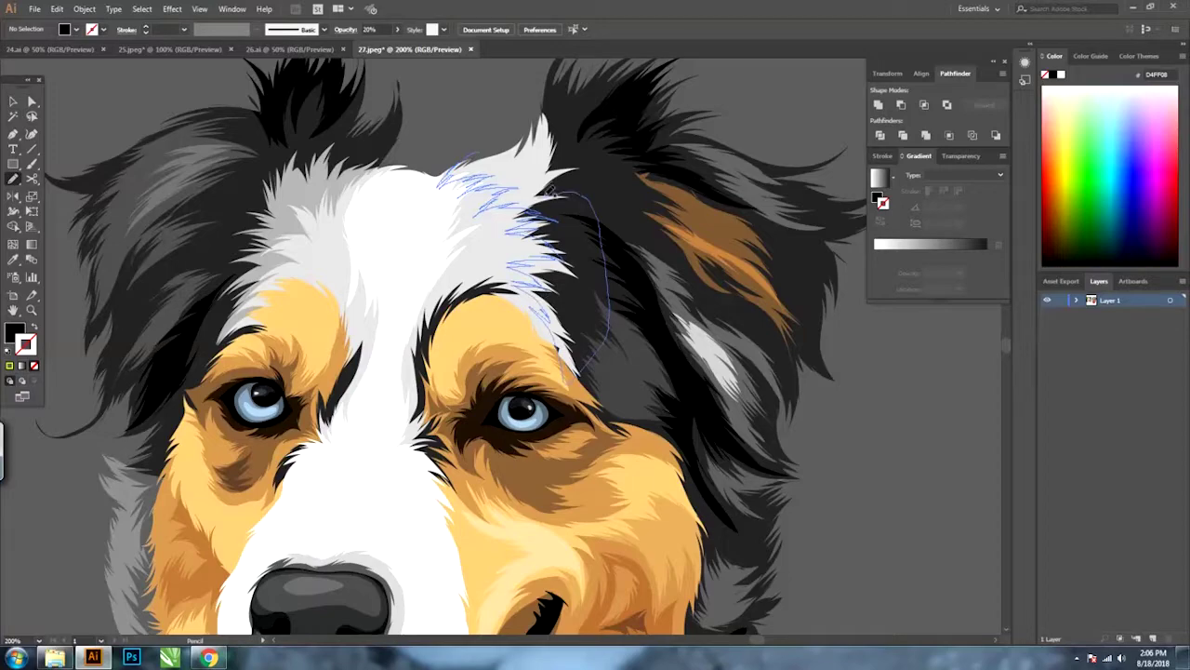
pyautogui.moveTo(521, 126); pyautogui.dragTo(491, 226)
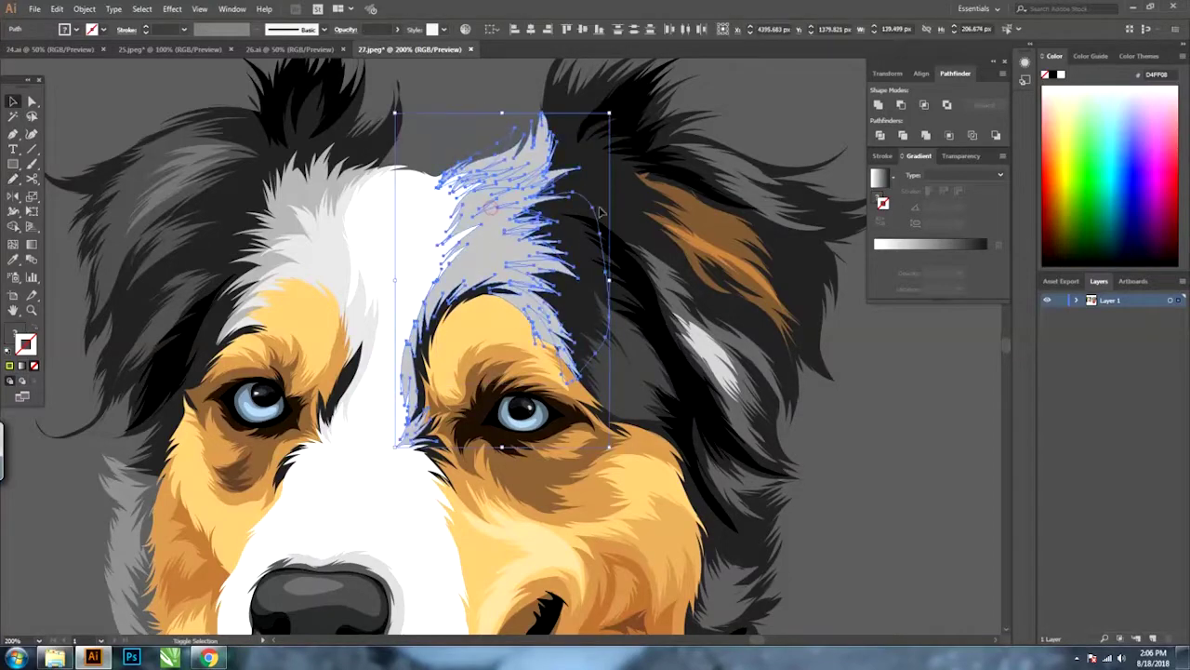
pyautogui.press('i')
pyautogui.click(270, 146)
pyautogui.press('v')
pyautogui.hotkey('ctrl', 'shift', 'a')
# Recolour the new strands beside the eye light grey.
pyautogui.hotkey('ctrl', '-')
pyautogui.hotkey('ctrl', '-')
pyautogui.hotkey('ctrl', '-')
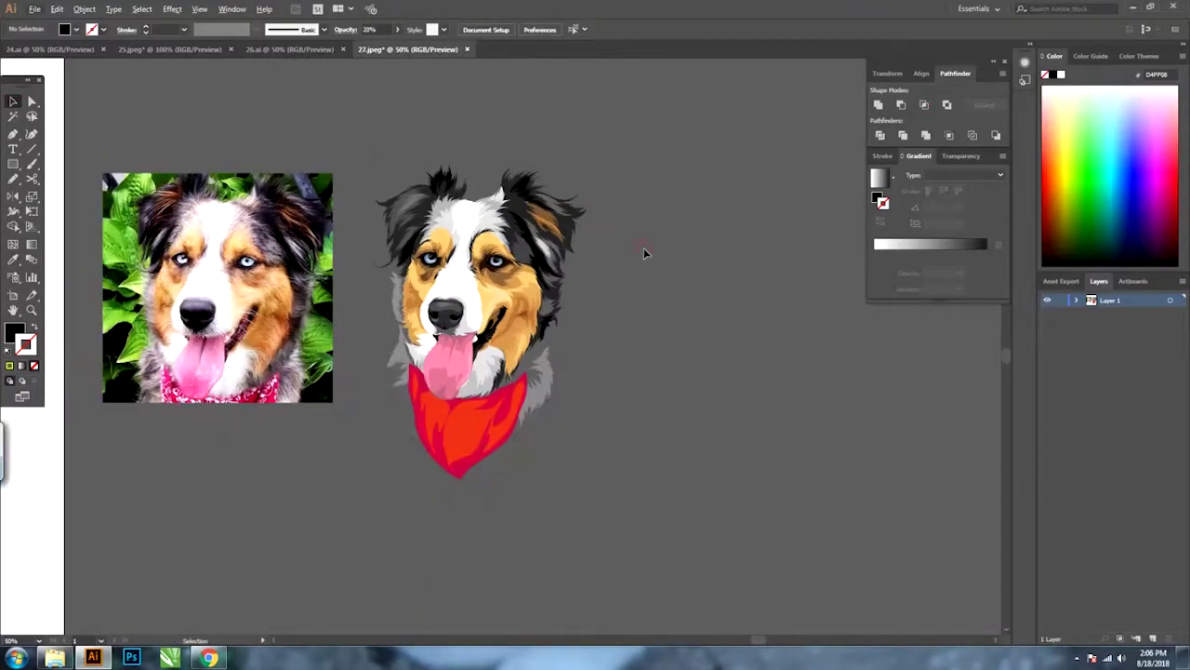
pyautogui.hotkey('ctrl', '+')
pyautogui.hotkey('ctrl', '+')
pyautogui.hotkey('ctrl', '+')
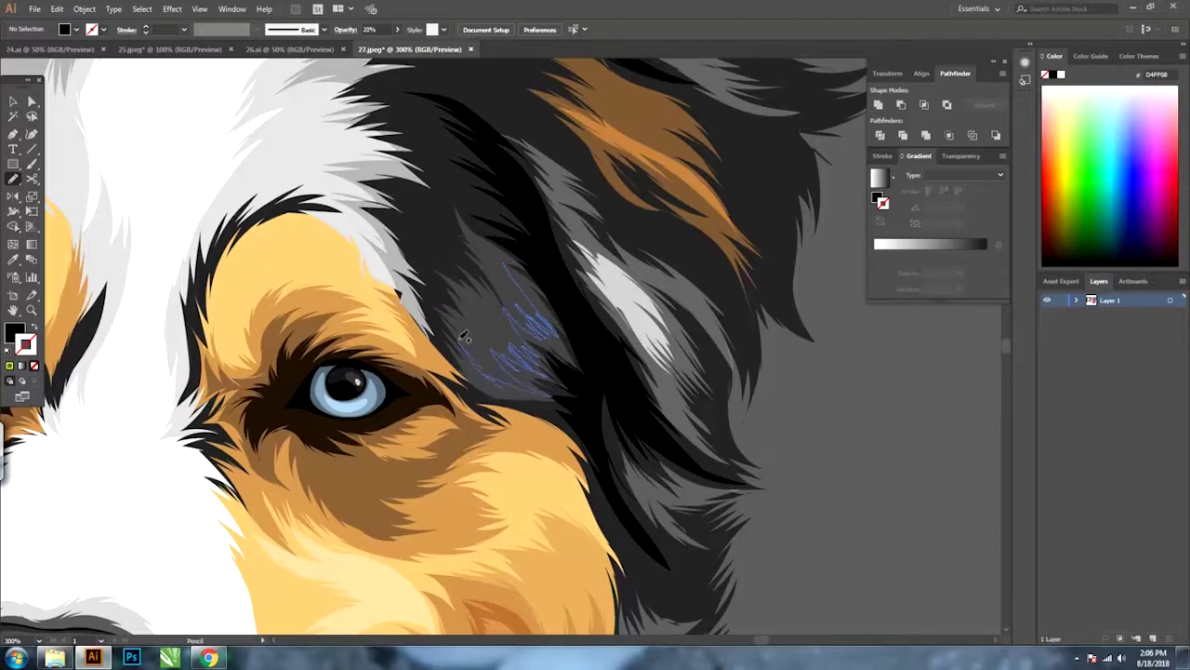
pyautogui.press('v')
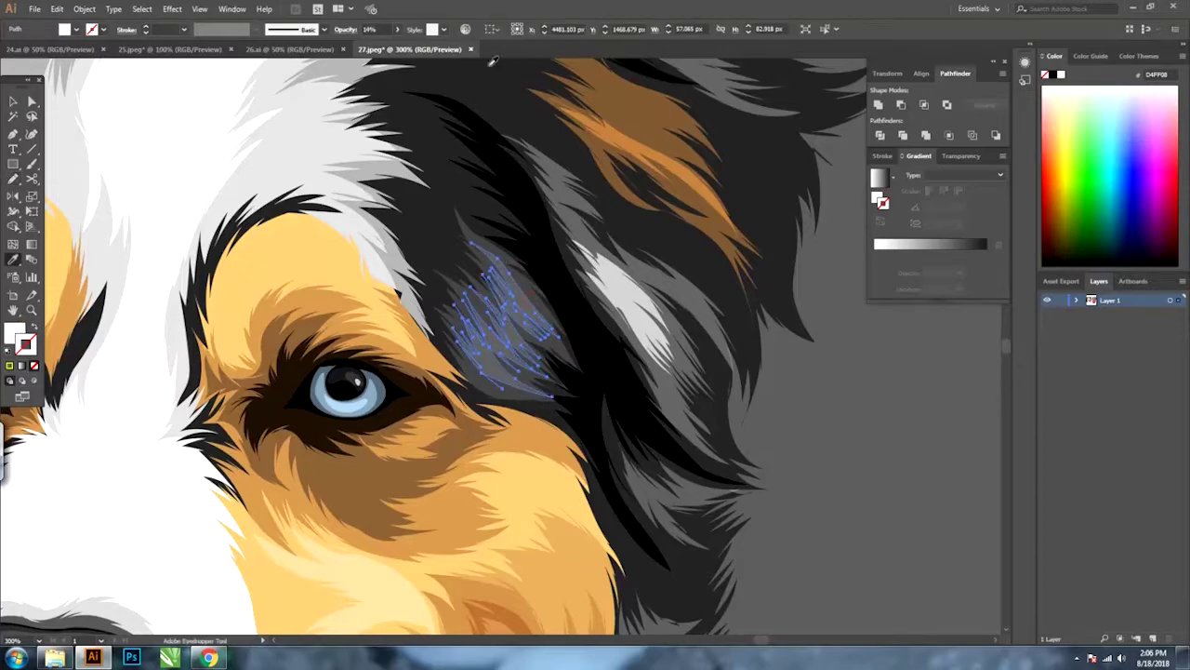
pyautogui.hotkey('ctrl', 'shift', 'a')
pyautogui.hotkey('ctrl', '-')
pyautogui.hotkey('ctrl', '-')
pyautogui.hotkey('ctrl', '-')
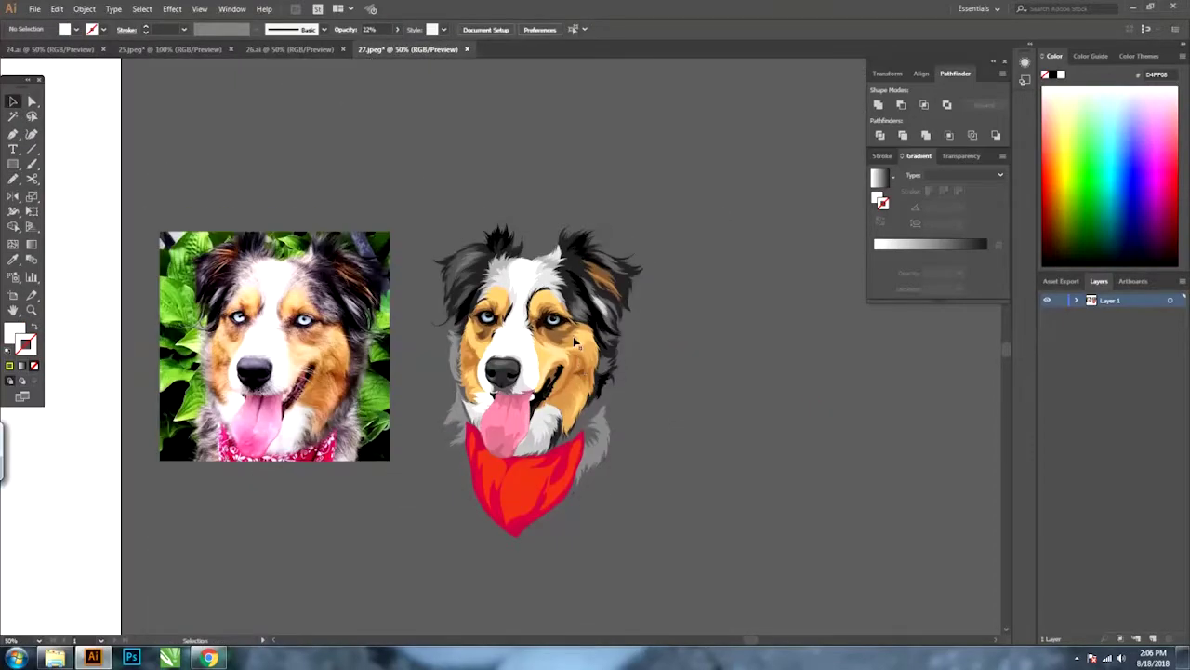
# Add pencil fur strands on the cheek near the left eye.
pyautogui.hotkey('ctrl', '+')
pyautogui.hotkey('ctrl', '+')
pyautogui.hotkey('ctrl', '+')
pyautogui.press('n')
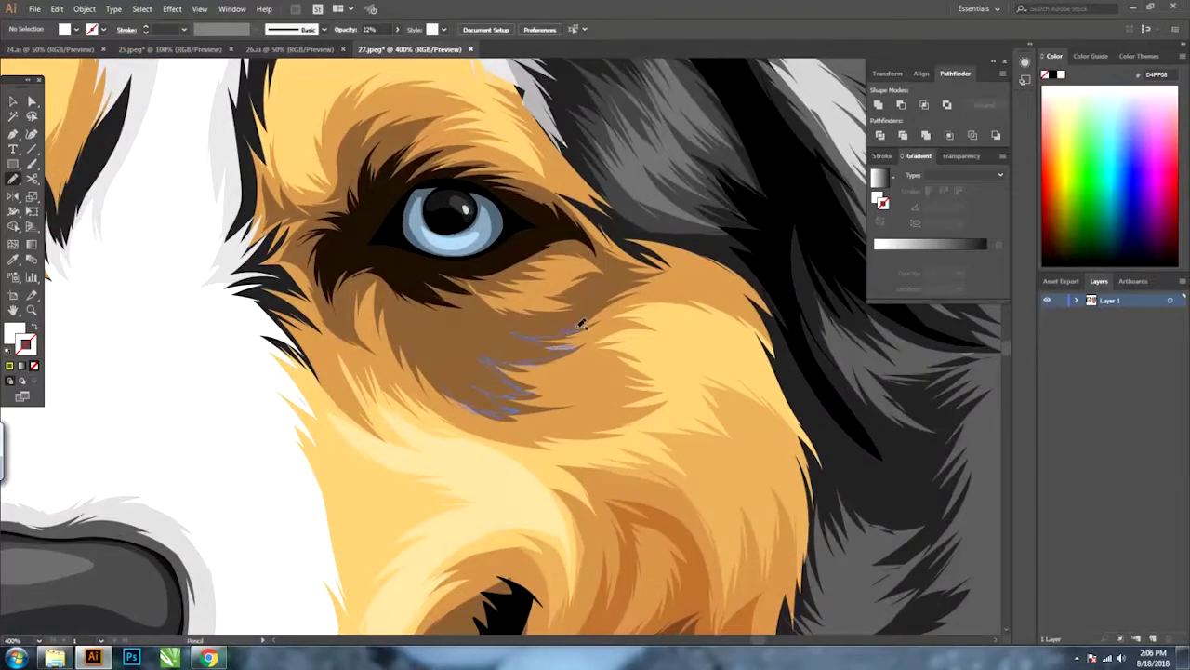
pyautogui.hotkey('ctrl', 'shift', 'a')
pyautogui.hotkey('ctrl', '-')
pyautogui.hotkey('ctrl', '-')
pyautogui.hotkey('ctrl', '-')
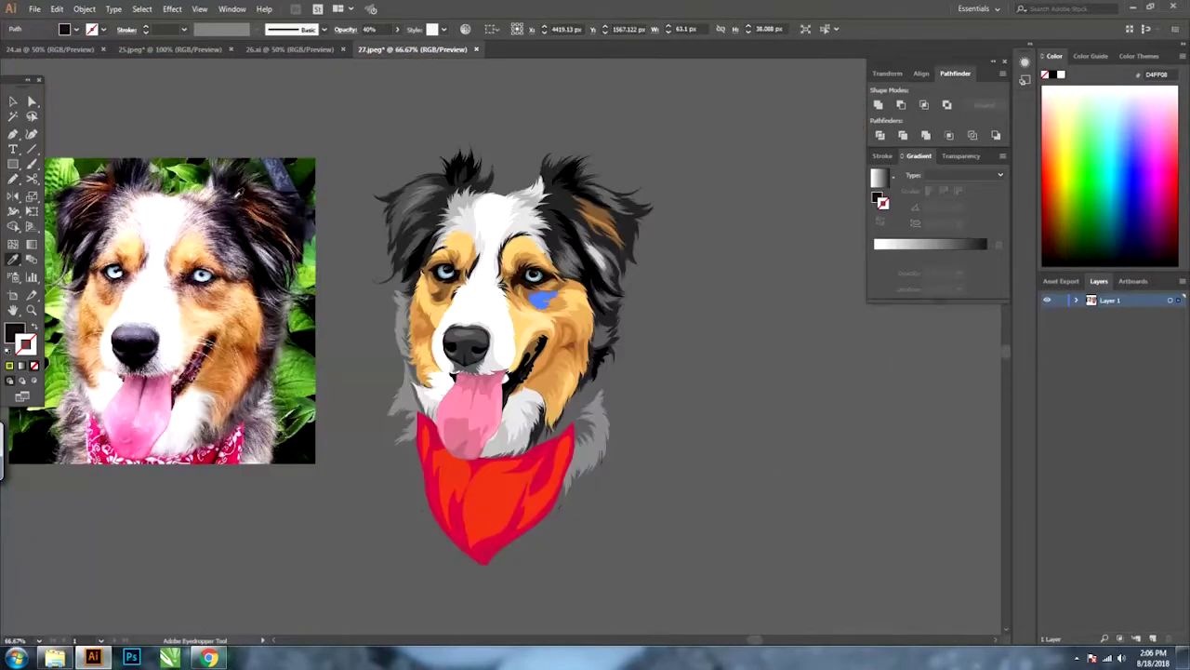
# Draw a fur strand on the cheek beside the nose.
pyautogui.press('v')
pyautogui.hotkey('ctrl', '+')
pyautogui.hotkey('ctrl', '+')
pyautogui.hotkey('ctrl', '+')
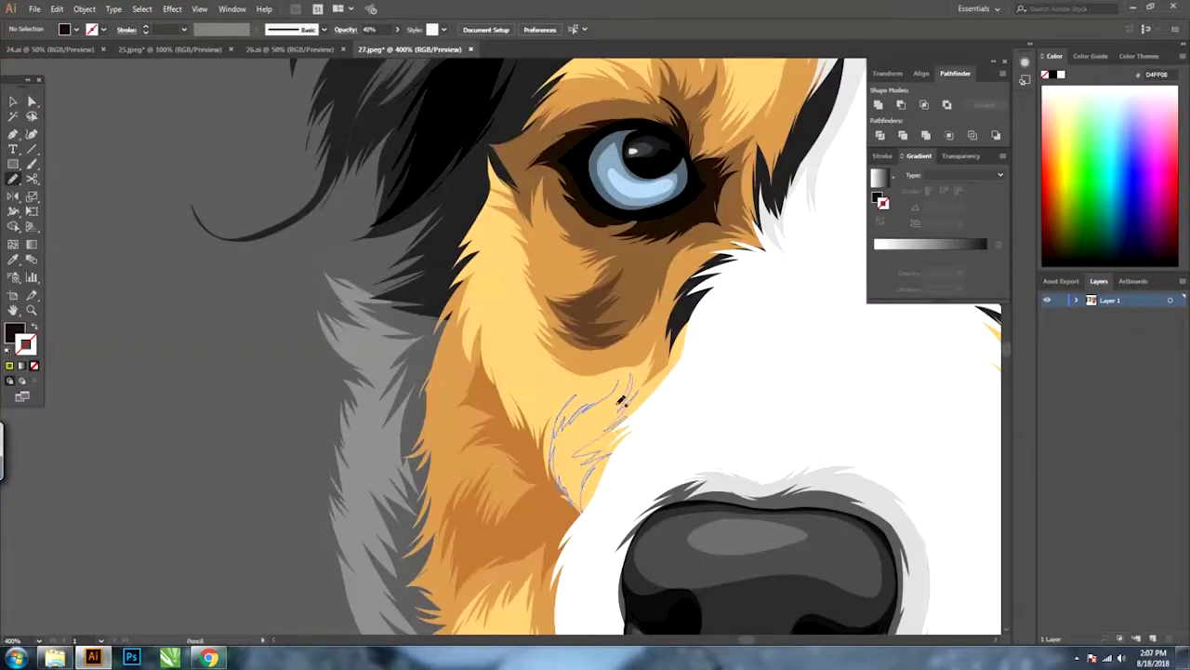
pyautogui.moveTo(622, 402); pyautogui.dragTo(609, 377)
pyautogui.hotkey('ctrl', '-')
pyautogui.hotkey('ctrl', '-')
pyautogui.hotkey('ctrl', '-')
pyautogui.press('v')
pyautogui.hotkey('ctrl', '-')
pyautogui.hotkey('ctrl', '-')
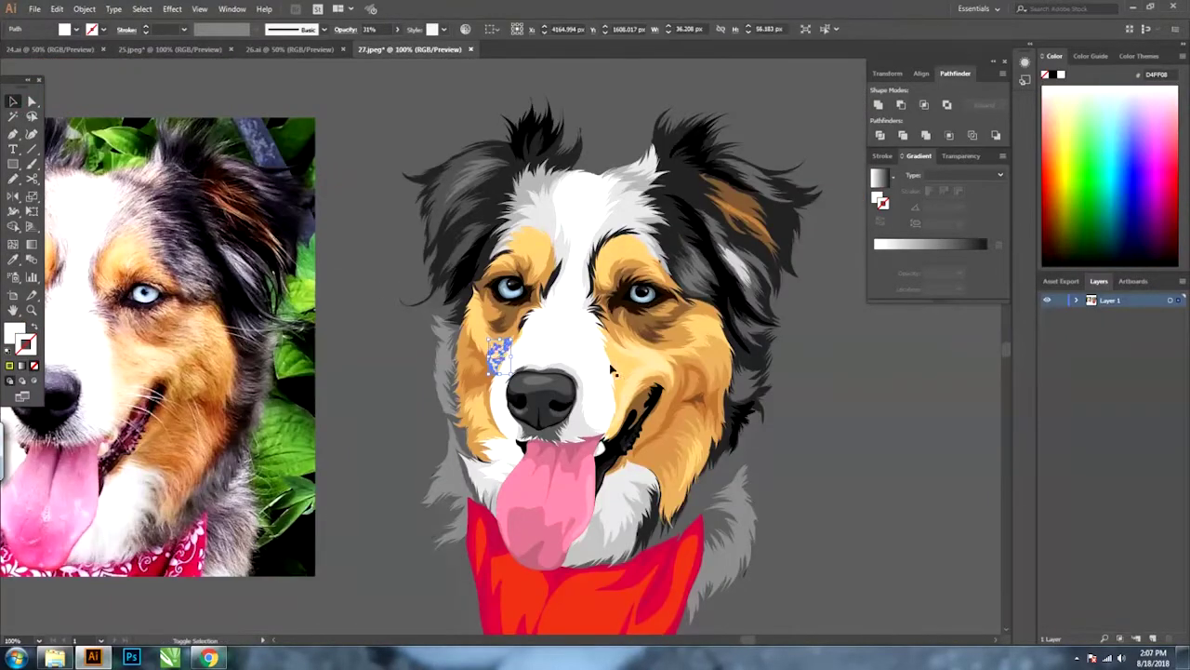
# Select the right- and left-cheek highlight shapes to inspect them.
pyautogui.click(611, 370)
pyautogui.hotkey('ctrl', '-')
pyautogui.hotkey('ctrl', '-')
pyautogui.hotkey('ctrl', '+')
pyautogui.hotkey('ctrl', '+')
pyautogui.hotkey('ctrl', '+')
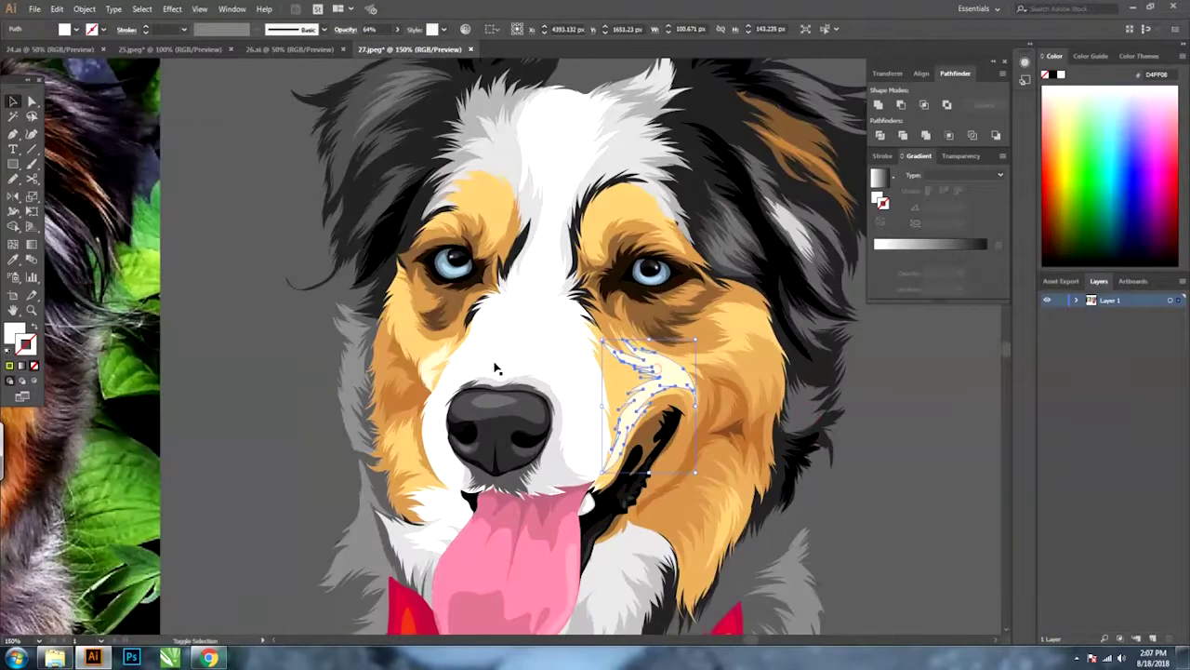
pyautogui.keyDown('shift'); pyautogui.click(437, 367); pyautogui.keyUp('shift')
pyautogui.click(259, 177)
# Draw fur strands over the right eyebrow and fill them with a sampled colour.
pyautogui.hotkey('ctrl', '-')
pyautogui.hotkey('ctrl', '-')
pyautogui.hotkey('ctrl', '-')
pyautogui.hotkey('ctrl', '+')
pyautogui.hotkey('ctrl', '+')
pyautogui.hotkey('ctrl', '+')
pyautogui.press('n')
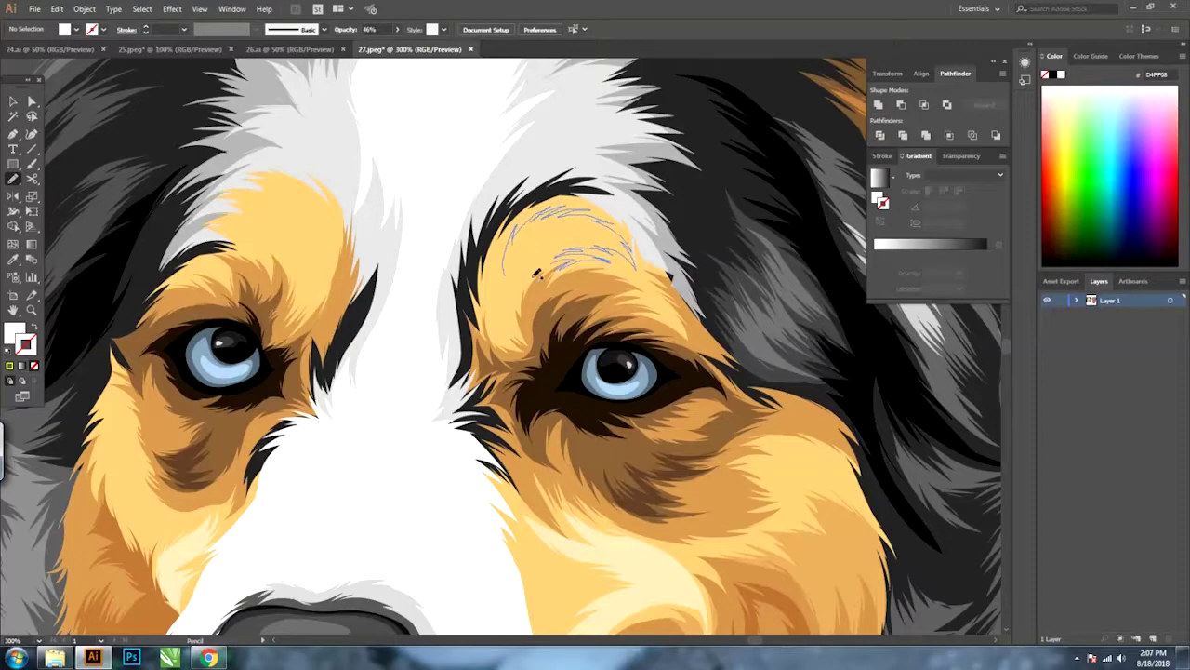
pyautogui.moveTo(509, 283); pyautogui.dragTo(509, 284)
pyautogui.press('i')
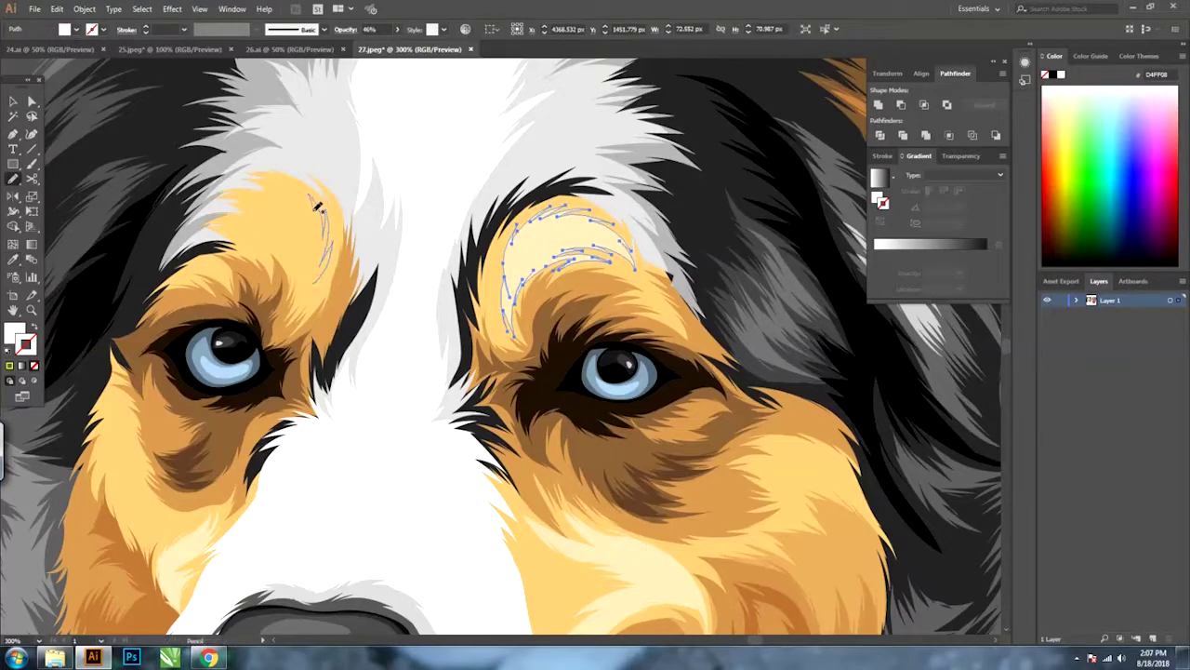
pyautogui.press('v')
pyautogui.hotkey('ctrl', 'shift', 'a')
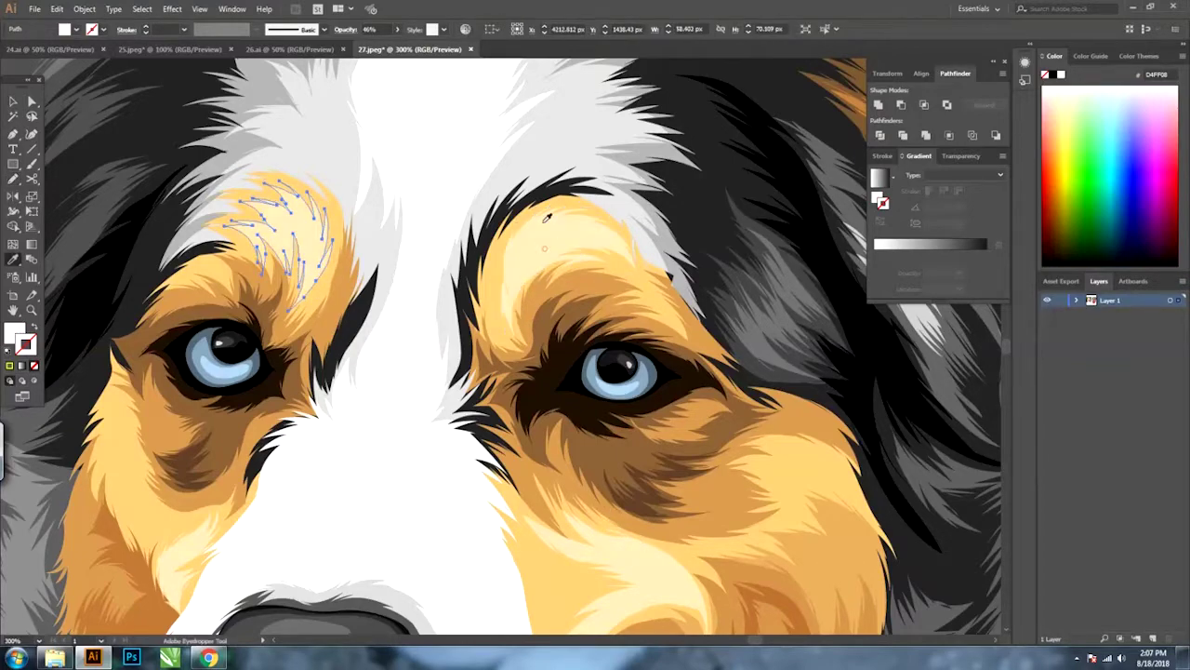
pyautogui.hotkey('ctrl', '0')
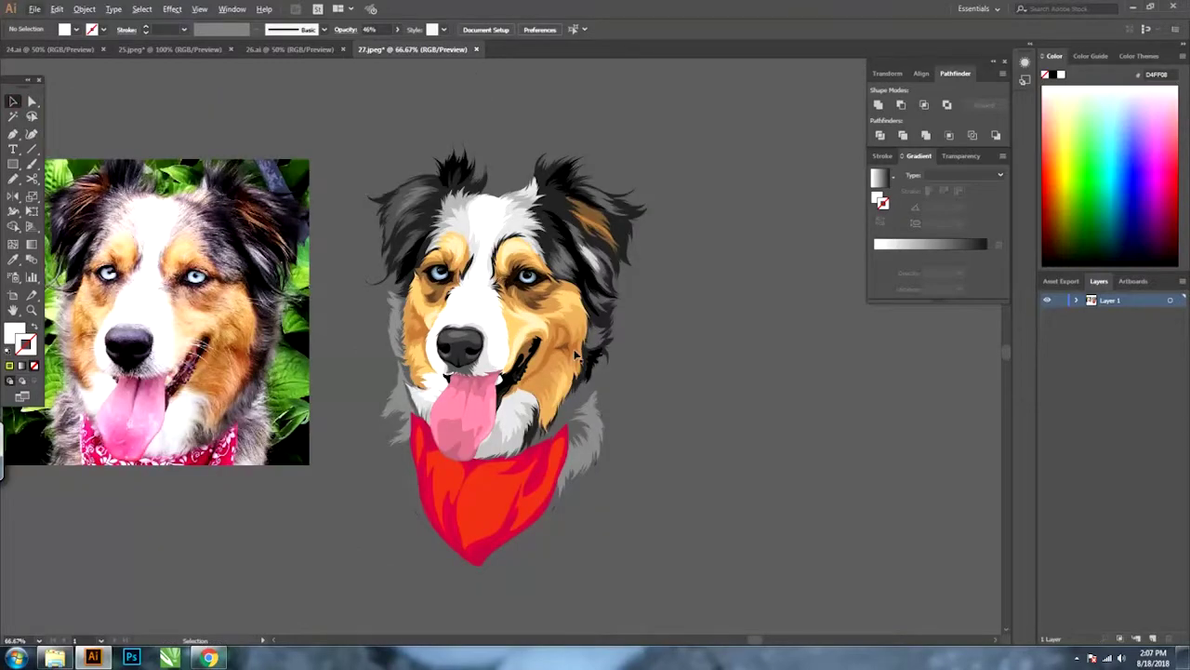
# Draw a tan fur strand on the cheek beside the mouth and check the whole dog.
pyautogui.scroll(4, 554, 380)
pyautogui.press('n')
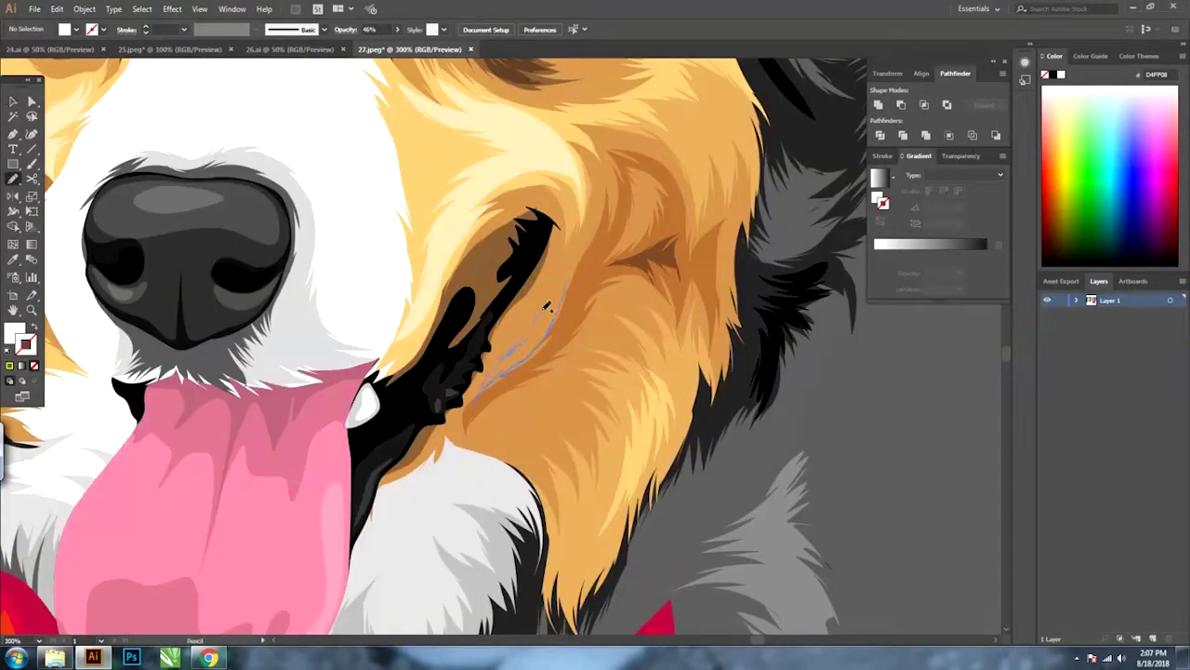
pyautogui.moveTo(547, 307); pyautogui.dragTo(554, 281)
pyautogui.press('i')
pyautogui.click(596, 307)
pyautogui.press('v')
pyautogui.hotkey('ctrl', '1')
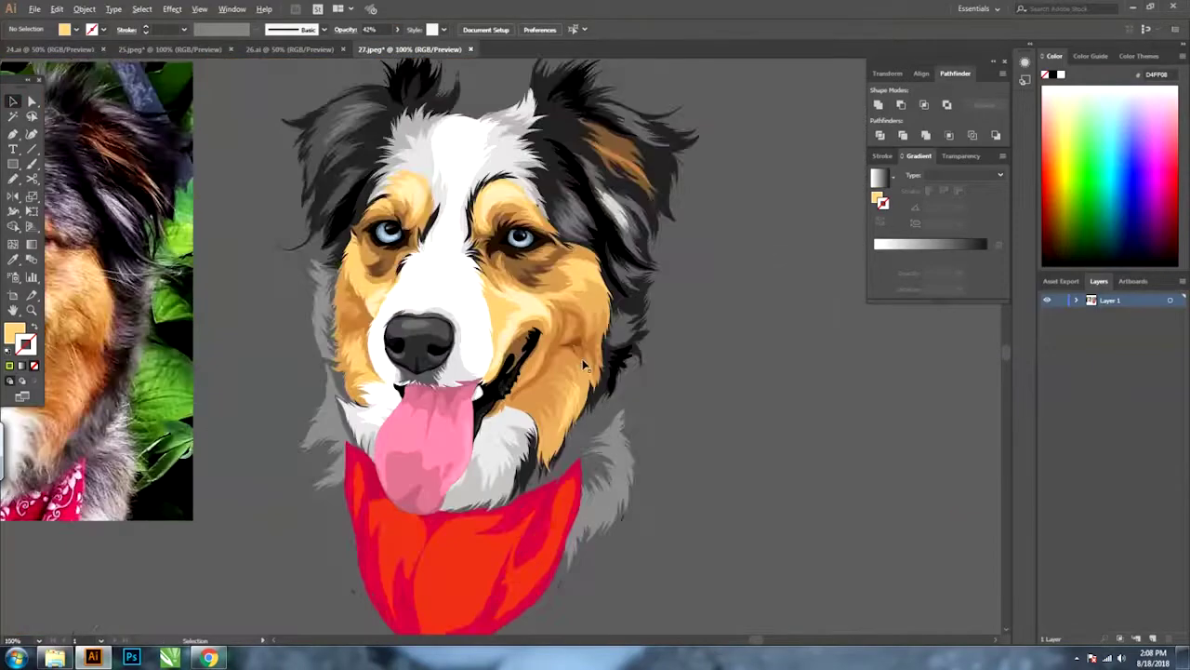
pyautogui.scroll(-2, 584, 366)
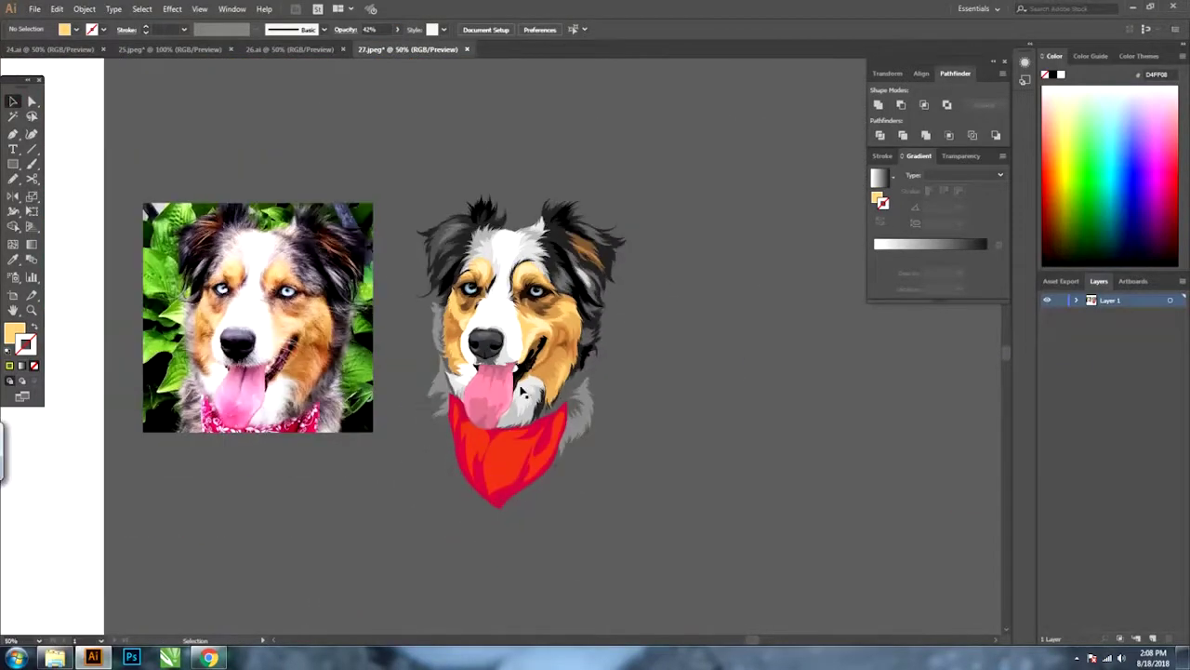
pyautogui.scroll(1, 622, 433)
# Give the left light-grey fur path a sampled darker grey and add a strand on the neck.
pyautogui.scroll(3, 569, 393)
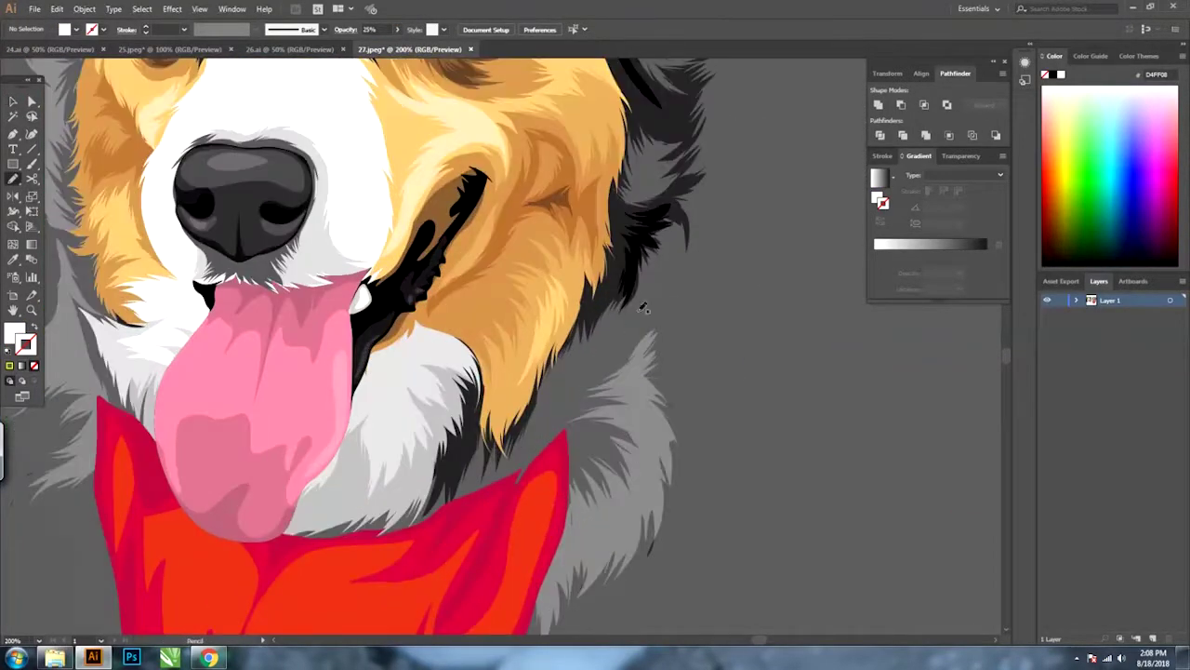
pyautogui.press('n')
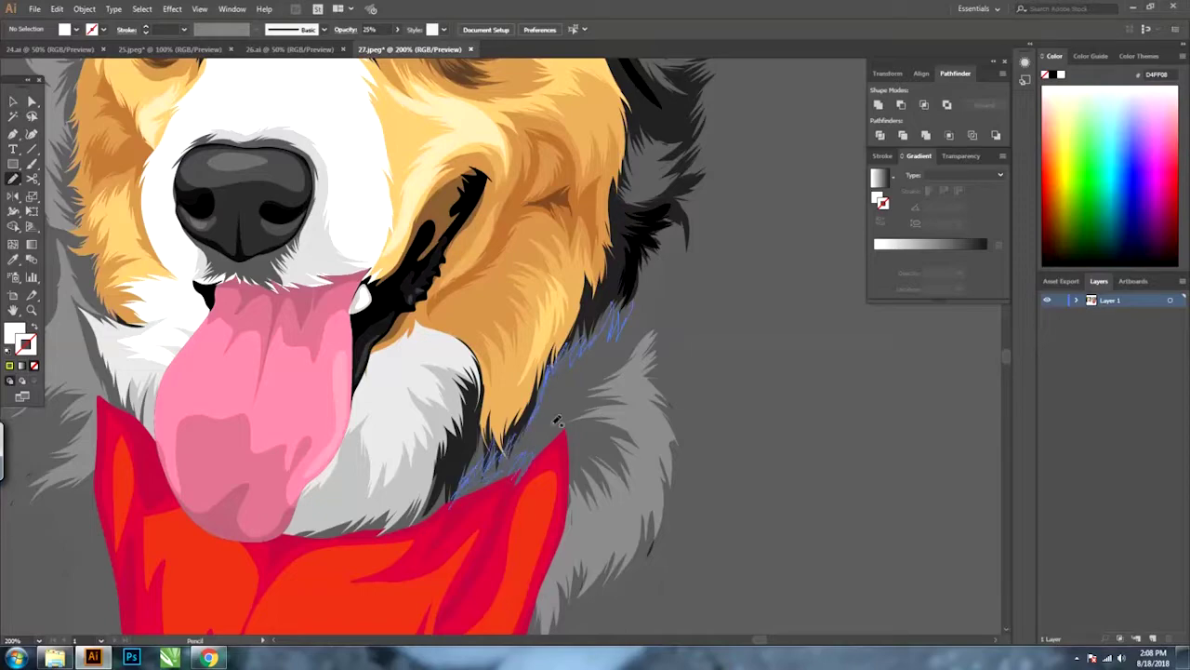
pyautogui.press('v')
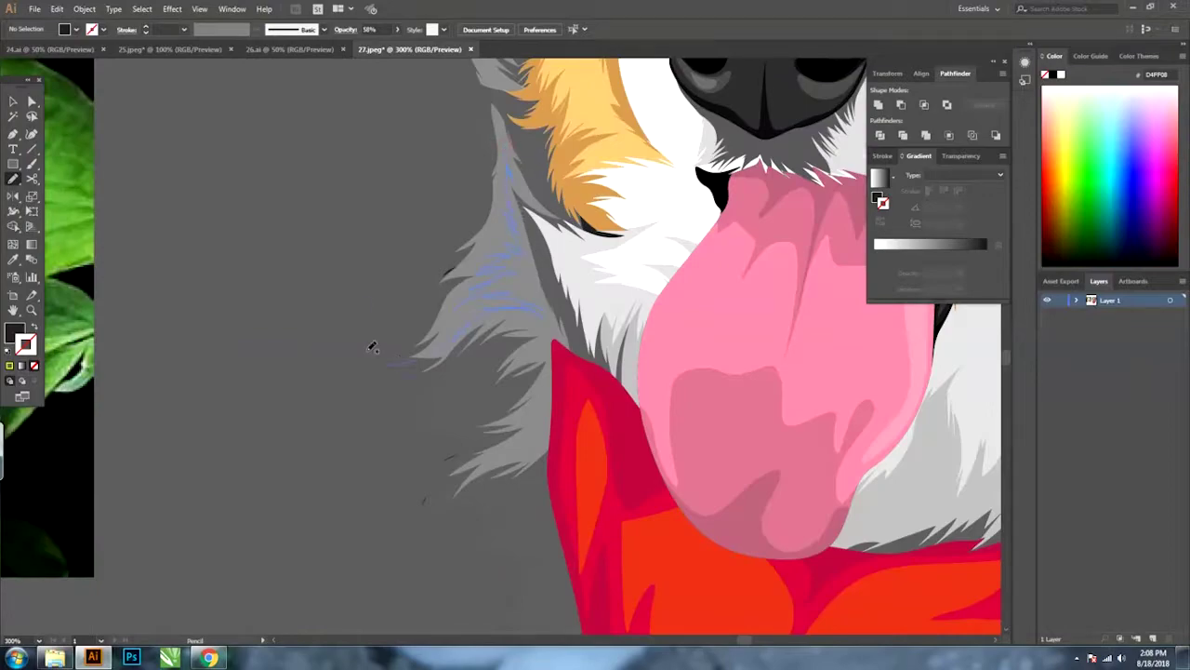
pyautogui.press('v')
pyautogui.click(507, 284)
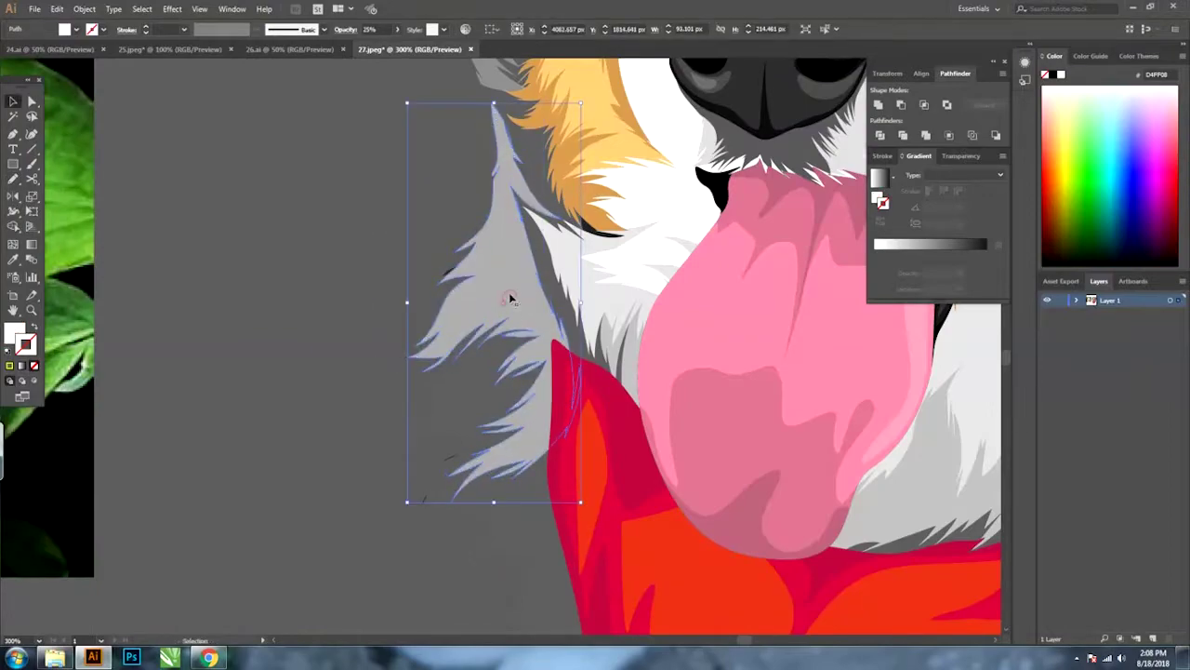
pyautogui.press('i')
pyautogui.click(525, 244)
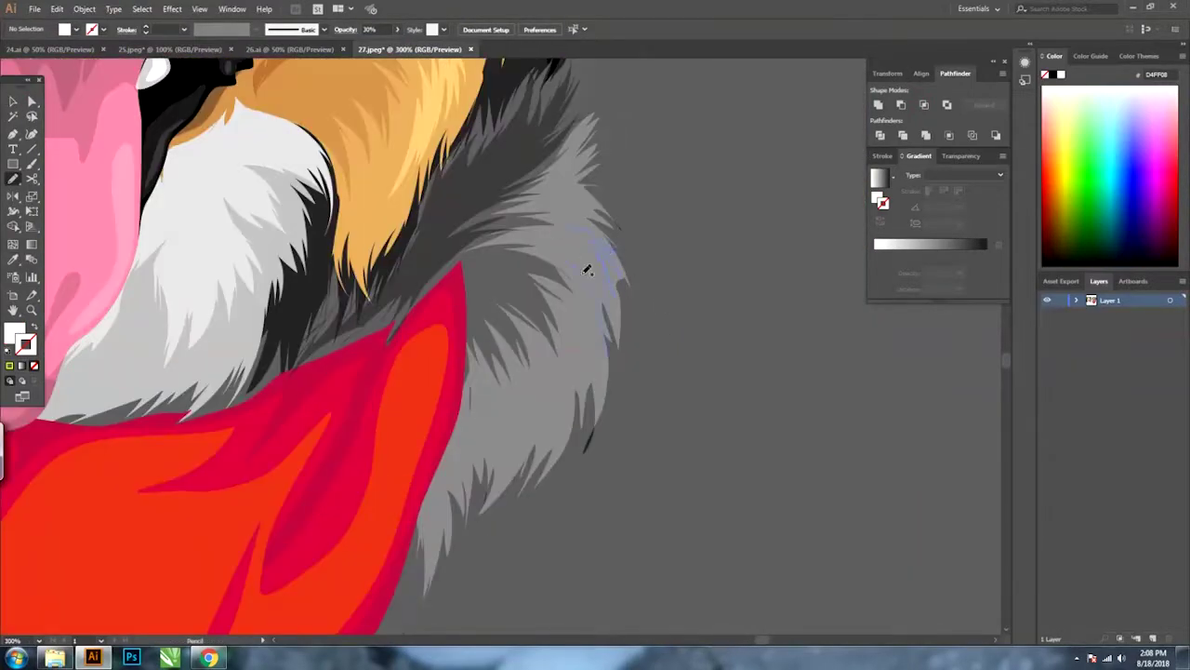
pyautogui.moveTo(585, 233); pyautogui.dragTo(586, 234)
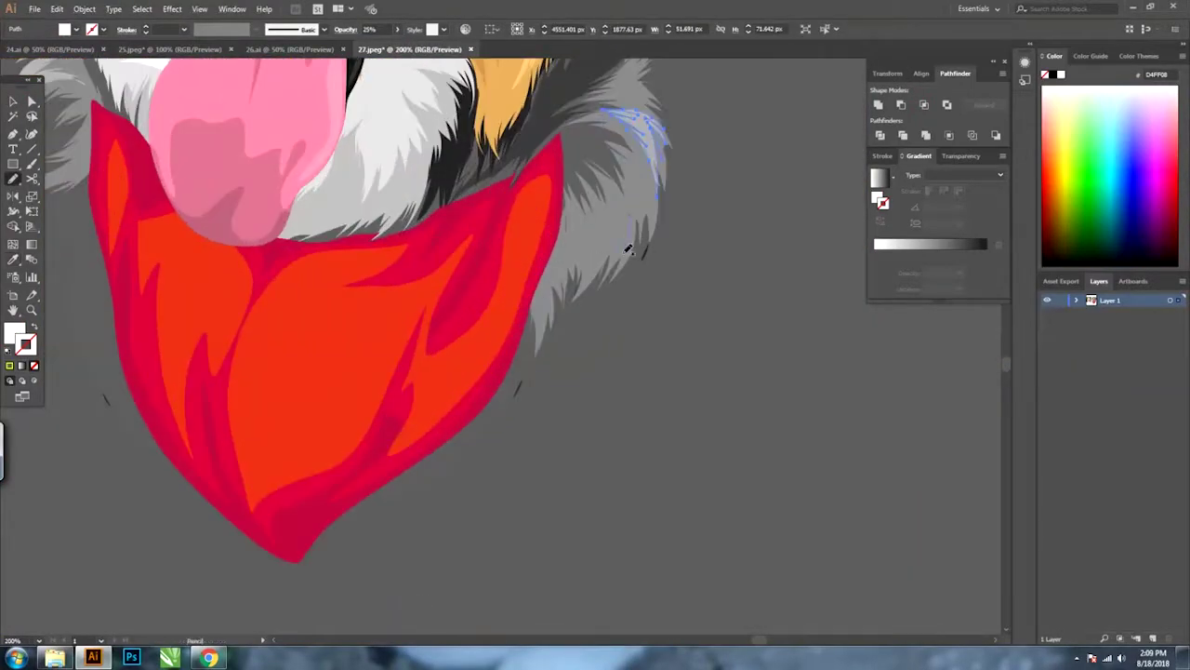
# Pencil fur strands across the grey neck fur and the white chest beside the tongue.
pyautogui.scroll(3, 574, 279)
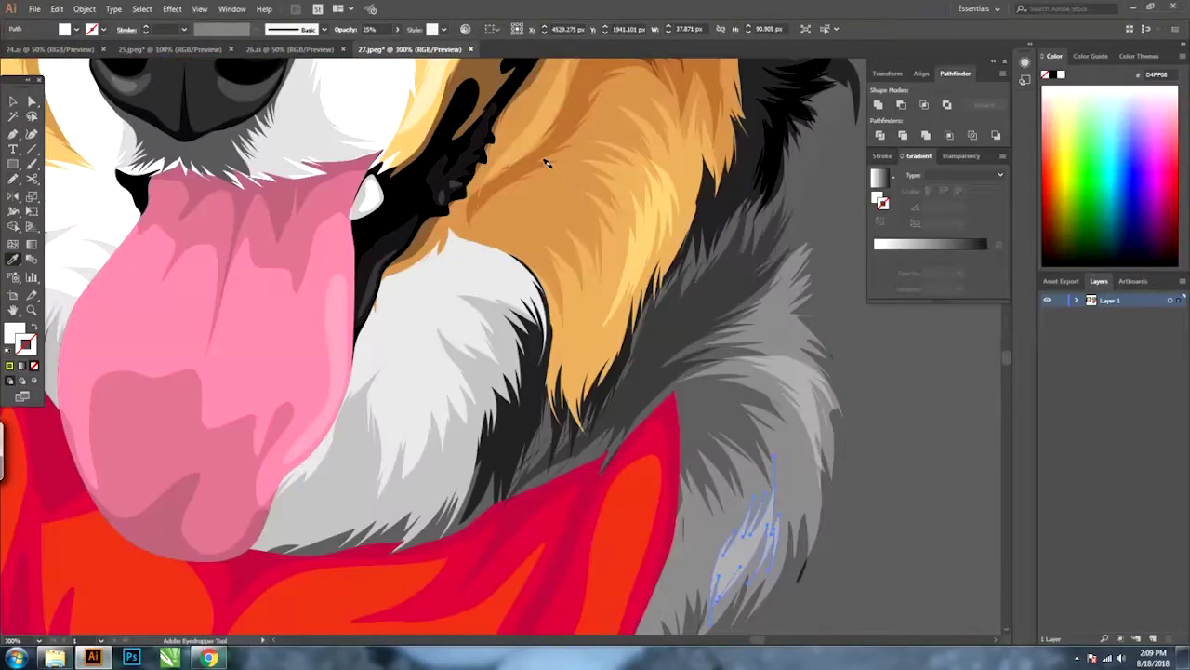
pyautogui.press('n')
pyautogui.moveTo(511, 274)
pyautogui.mouseDown()
pyautogui.moveTo(469, 255)
pyautogui.moveTo(432, 284)
pyautogui.mouseUp()
pyautogui.moveTo(474, 344); pyautogui.dragTo(423, 303)
pyautogui.moveTo(432, 321); pyautogui.dragTo(419, 405)
pyautogui.moveTo(402, 353); pyautogui.dragTo(382, 432)
pyautogui.moveTo(392, 381); pyautogui.dragTo(375, 335)
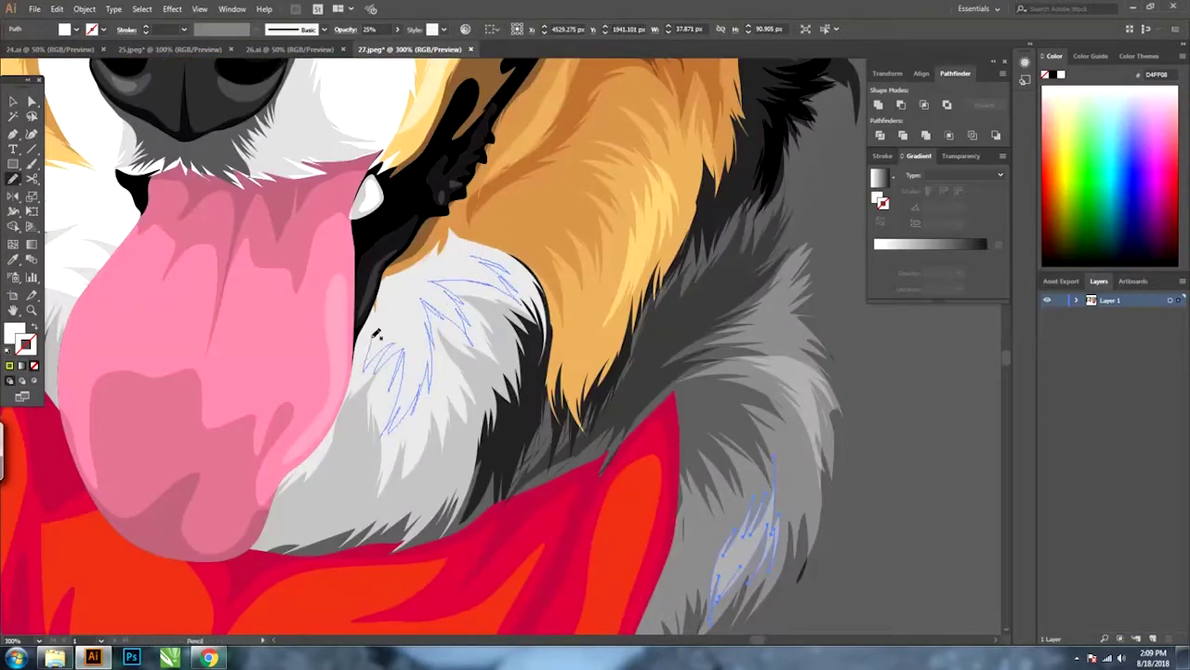
# Colour the new strands white and zoom out to see the whole artwork at 33%.
pyautogui.press('i')
pyautogui.click(484, 307)
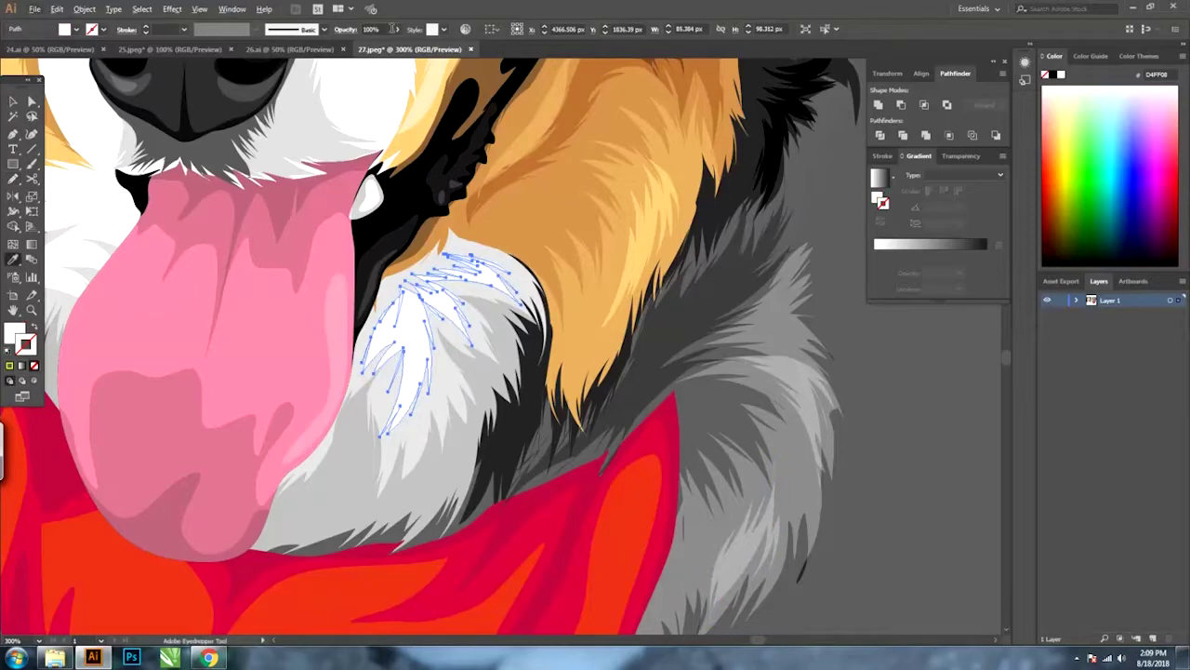
pyautogui.press('v')
pyautogui.hotkey('ctrl', '0')
pyautogui.scroll(-1, 595, 316)
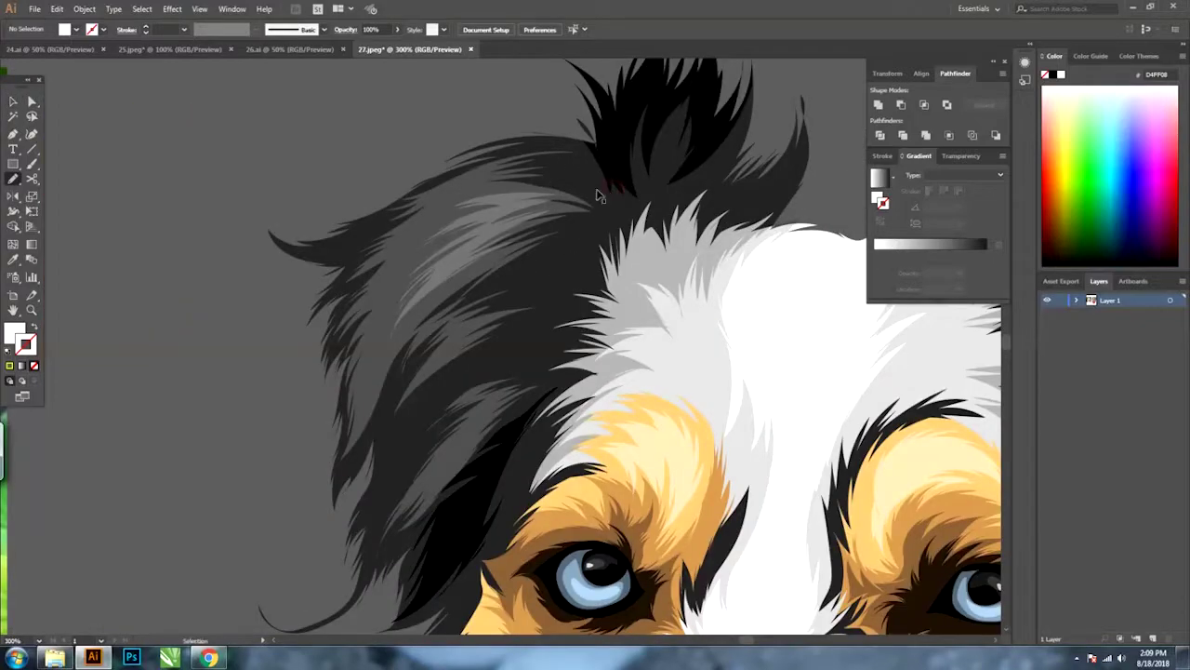
# Draw fur strands along the dark head fur and the grey cheek fur.
pyautogui.moveTo(599, 195); pyautogui.dragTo(554, 177)
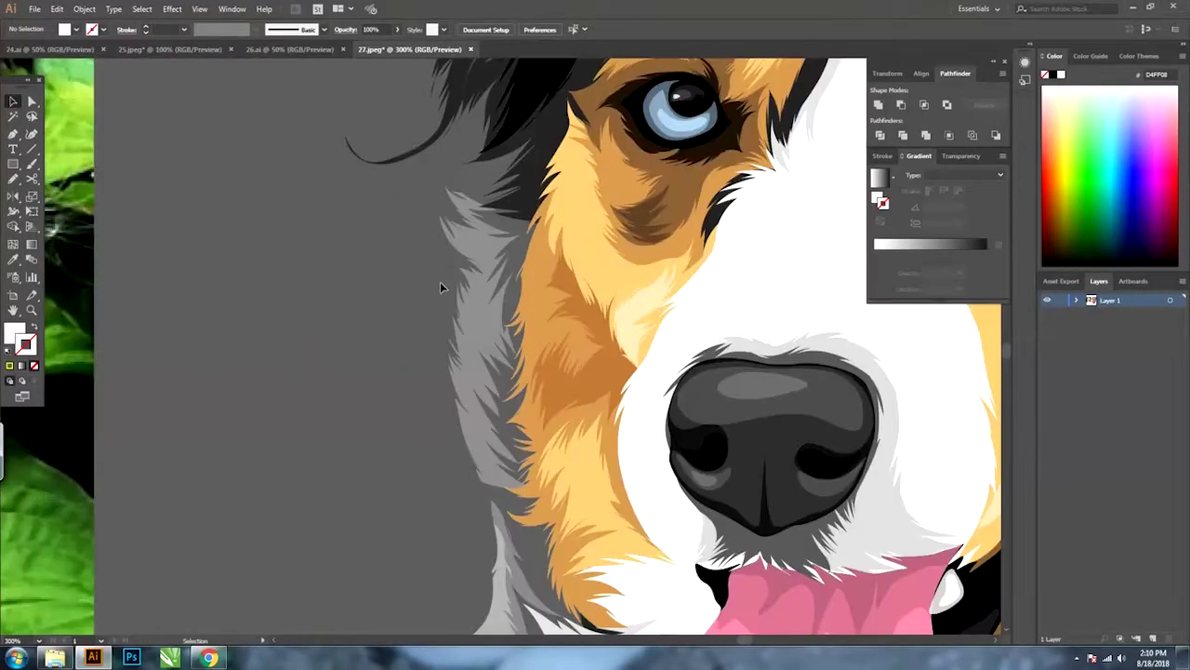
pyautogui.press('n')
pyautogui.moveTo(495, 271); pyautogui.dragTo(490, 308)
# Make the new cheek strands whitish at 43% opacity, then select the whole dog artwork.
pyautogui.press('i')
pyautogui.click(659, 340)
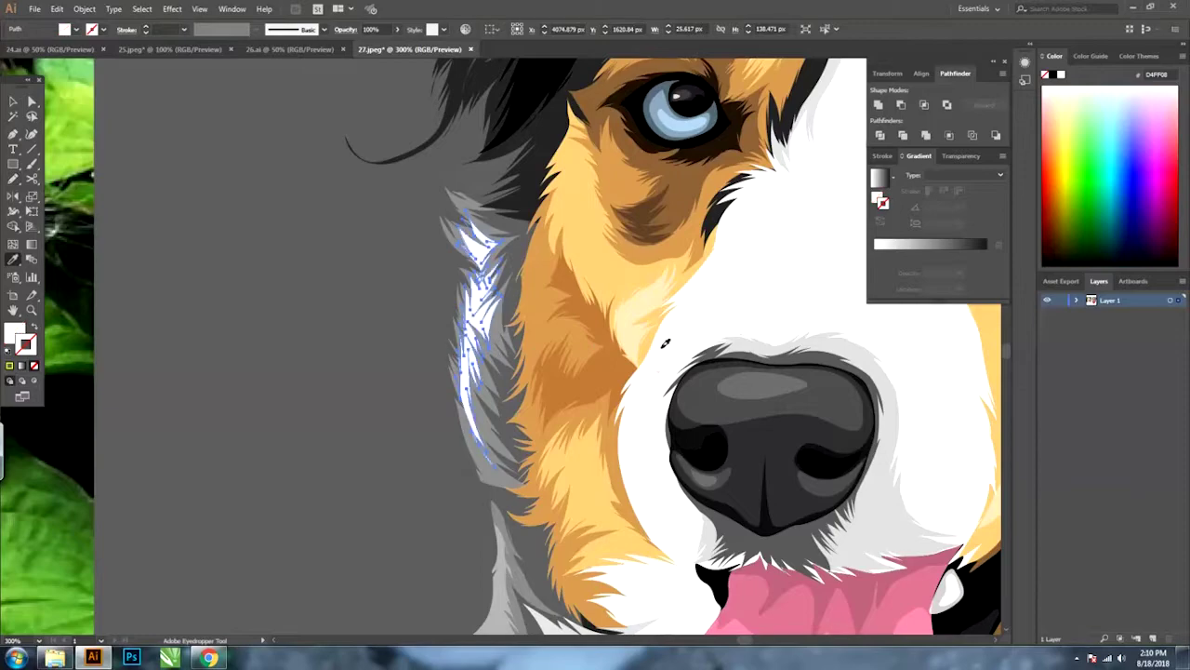
pyautogui.click(397, 28)
pyautogui.moveTo(392, 44); pyautogui.dragTo(370, 50)
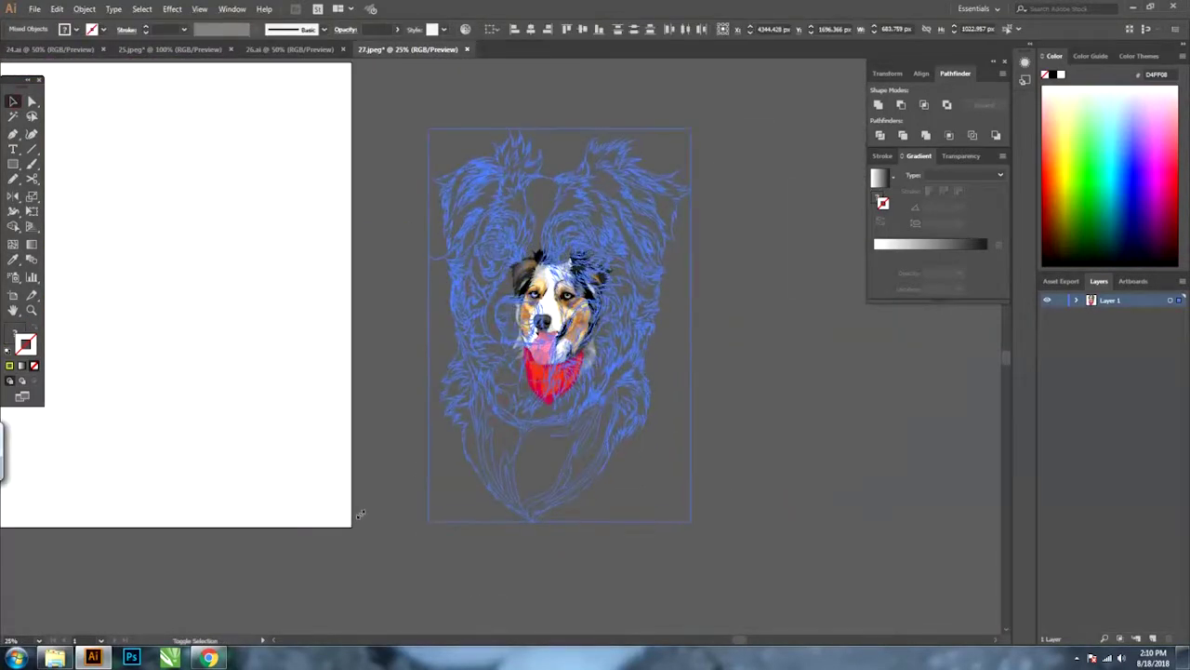
# Move and enlarge the dog onto the white artboard, then save it as 27.ai in Illustrator format.
pyautogui.click(35, 365)
pyautogui.moveTo(702, 414)
pyautogui.mouseDown()
pyautogui.moveTo(425, 412)
pyautogui.moveTo(432, 441)
pyautogui.mouseUp()
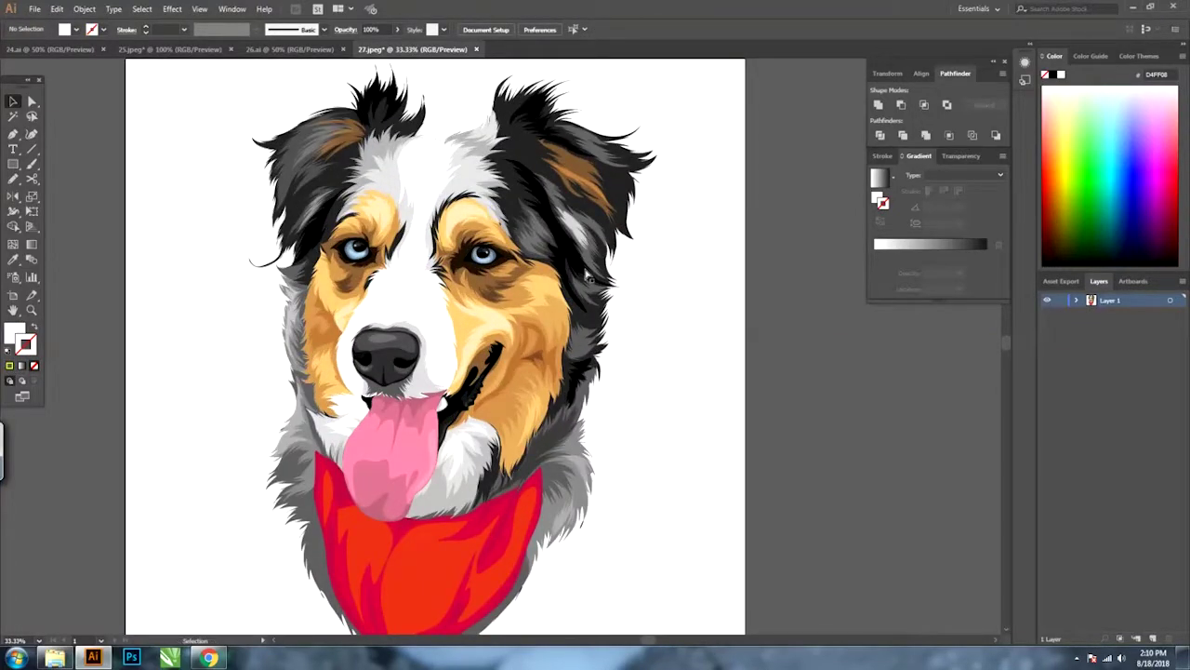
pyautogui.hotkey('ctrl', 'shift', 's')
pyautogui.click(484, 372)
pyautogui.click(635, 494)
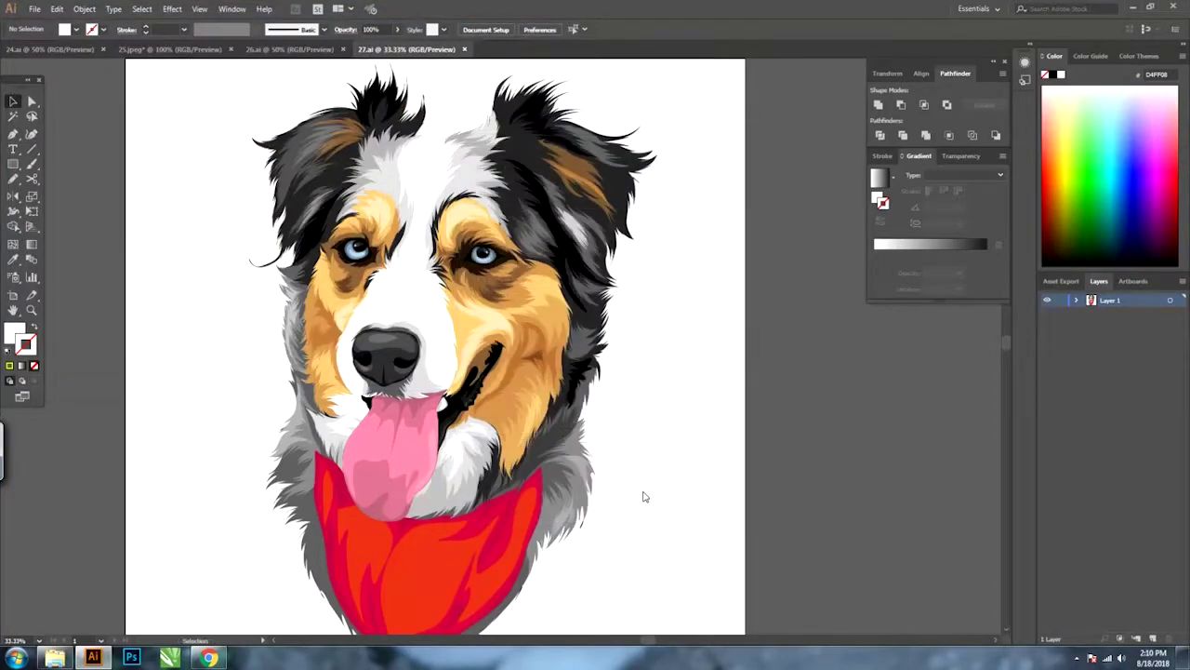